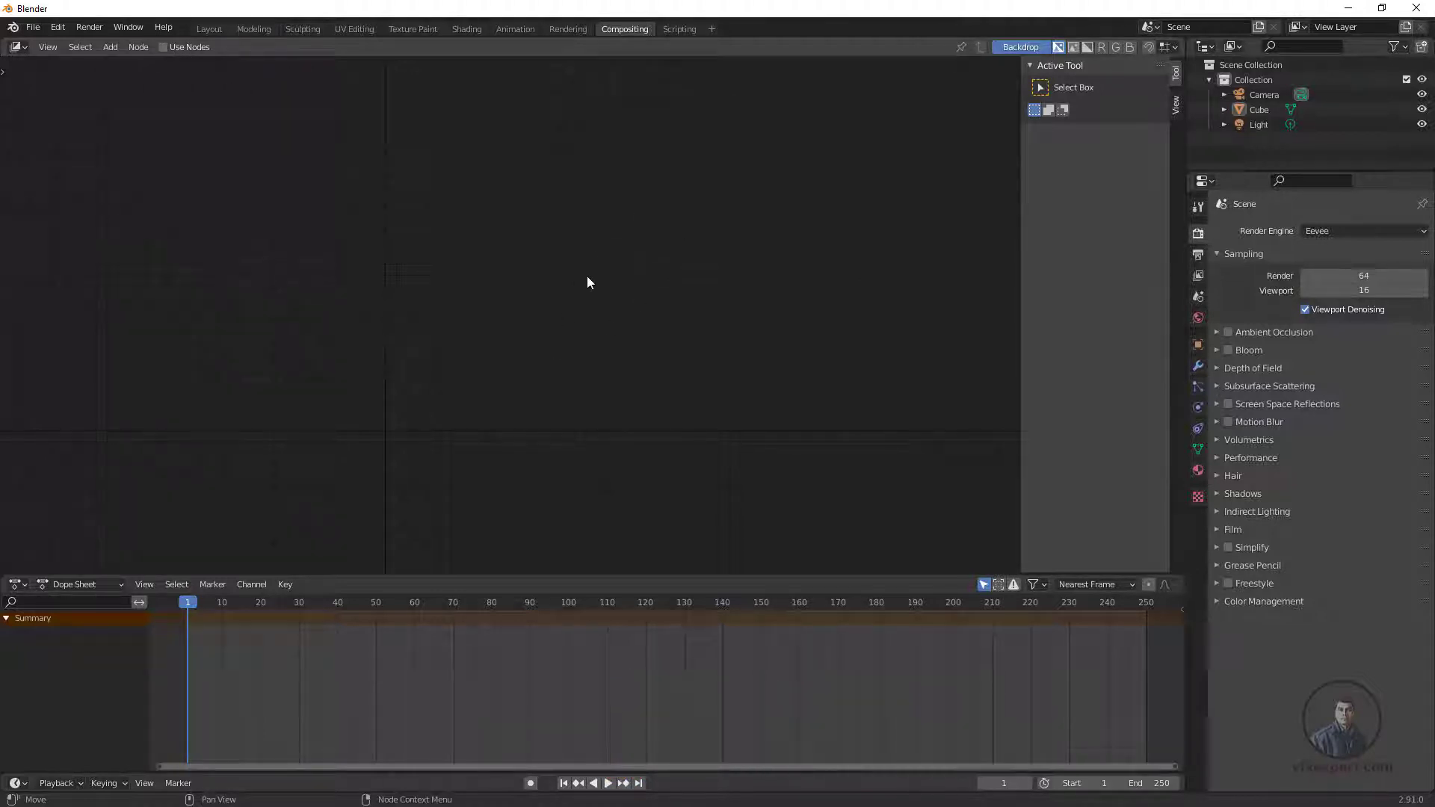
Enable nodes for compositing, space out the default nodes, and delete the Render Layers node
left_click(163, 47)
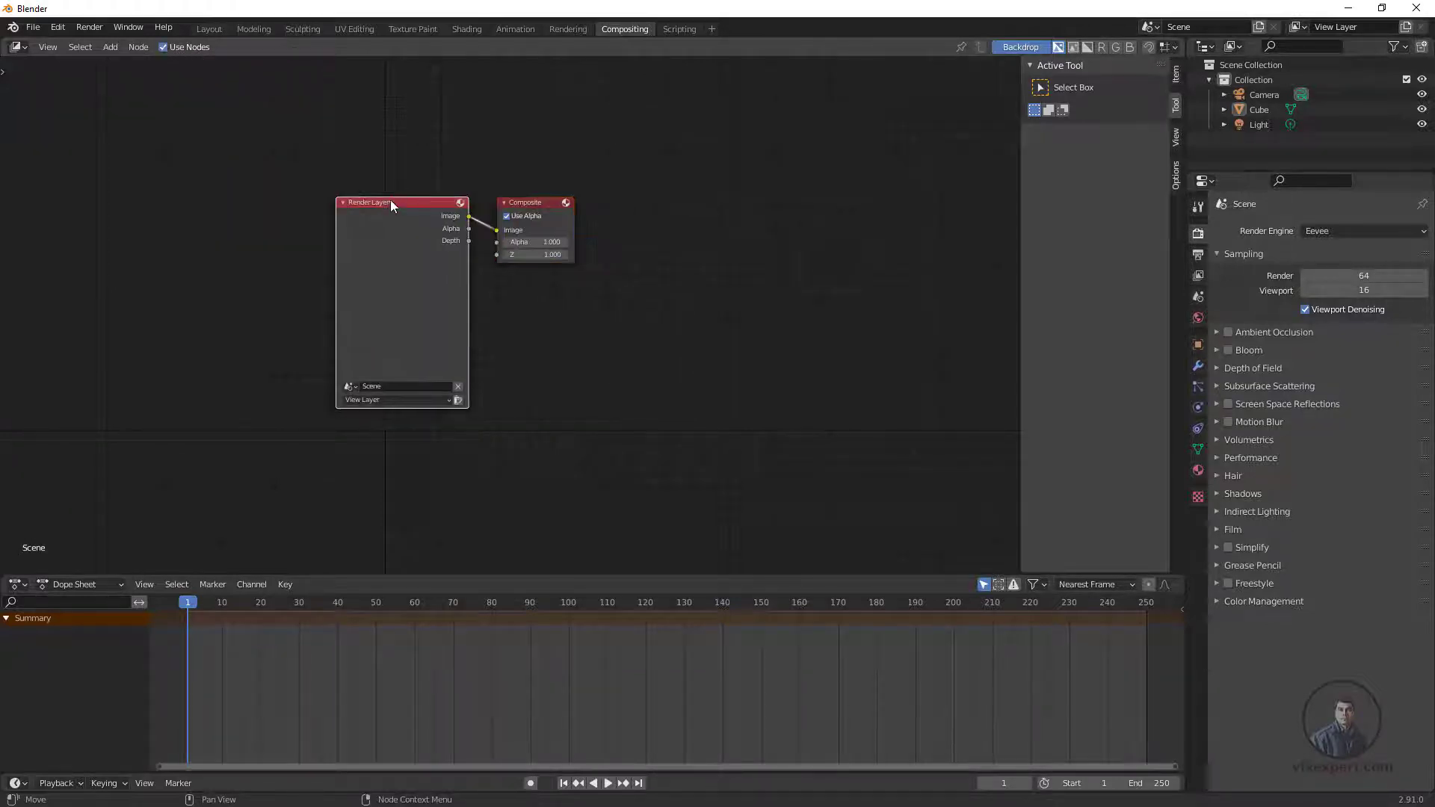
left_click_drag(532, 204, 600, 199)
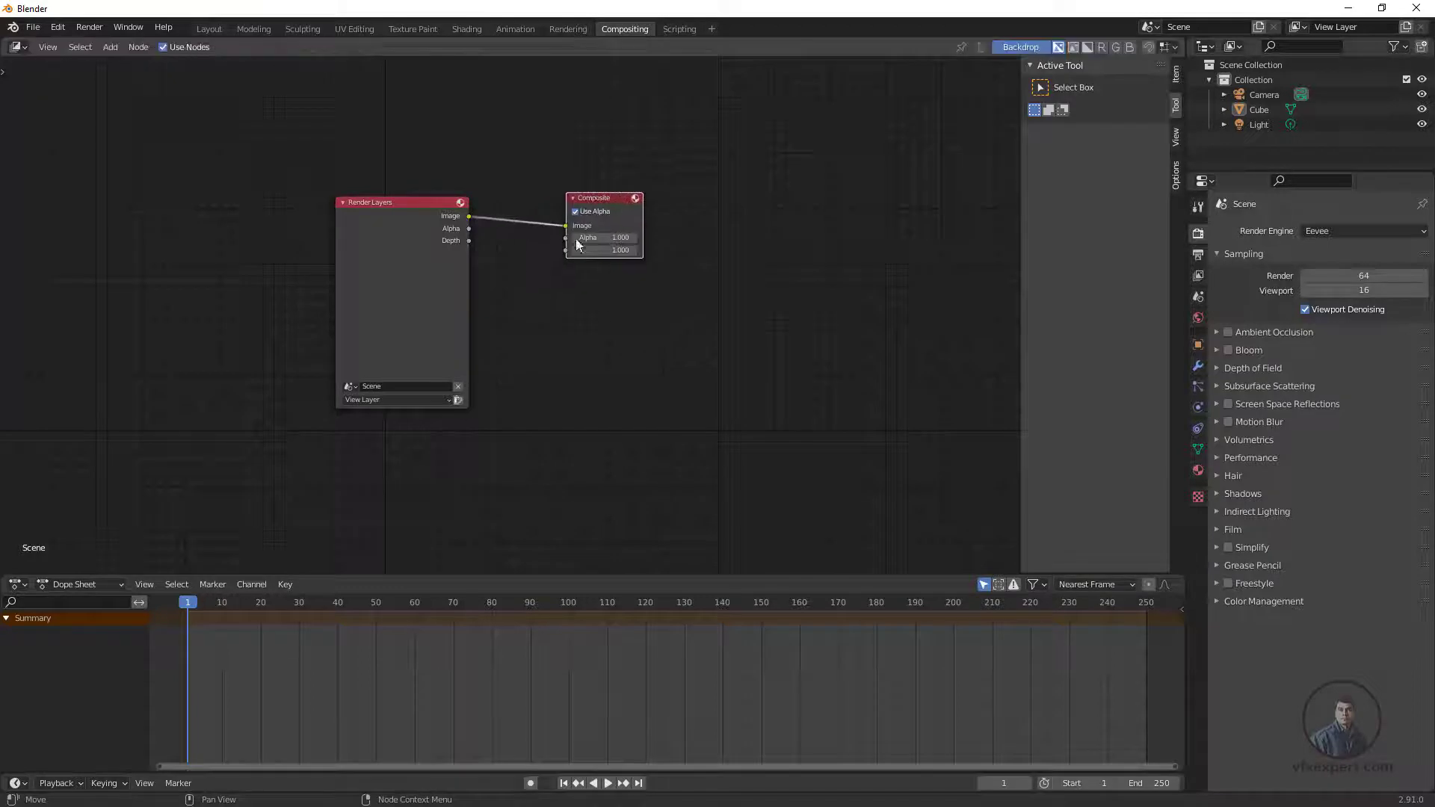
left_click_drag(408, 203, 414, 209)
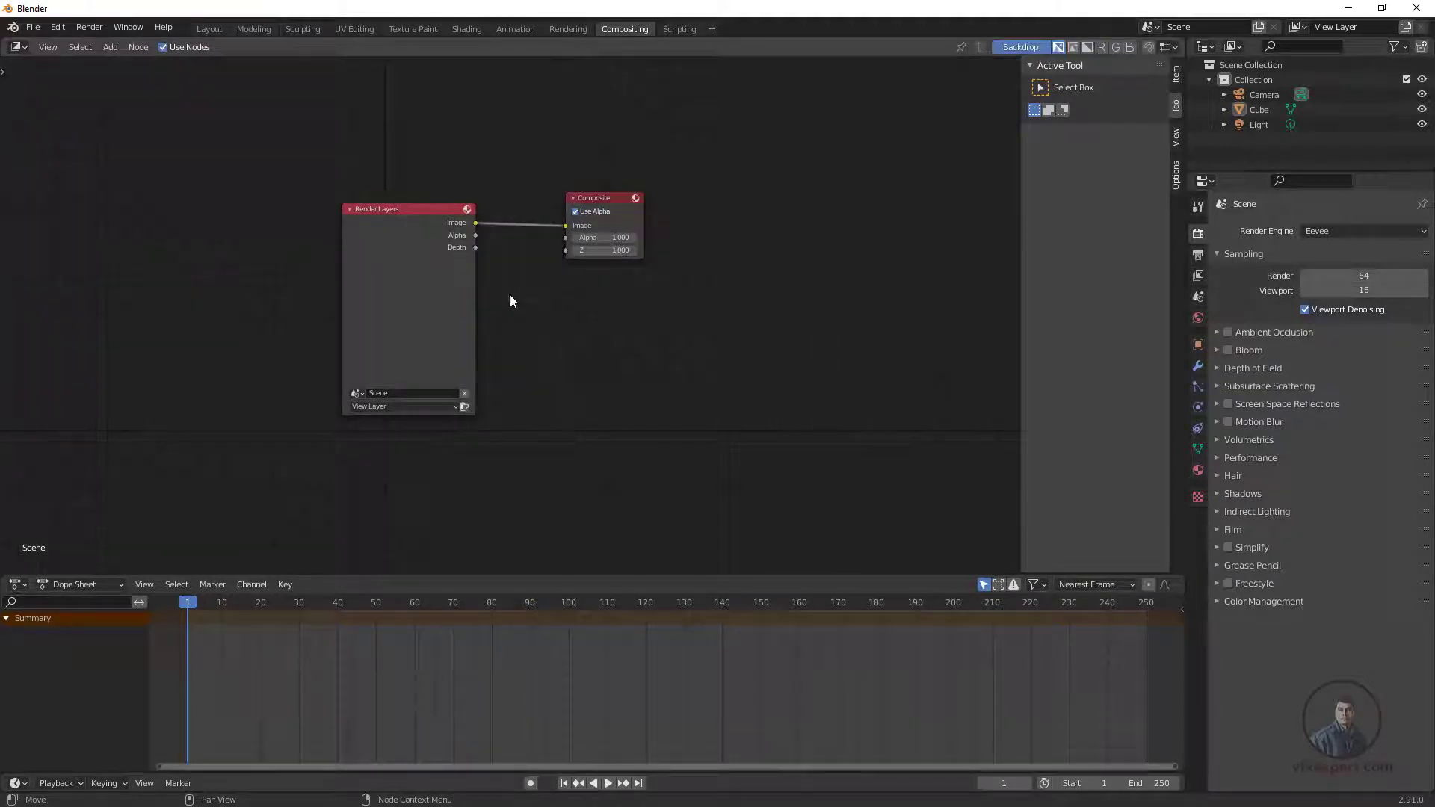
left_click(409, 216)
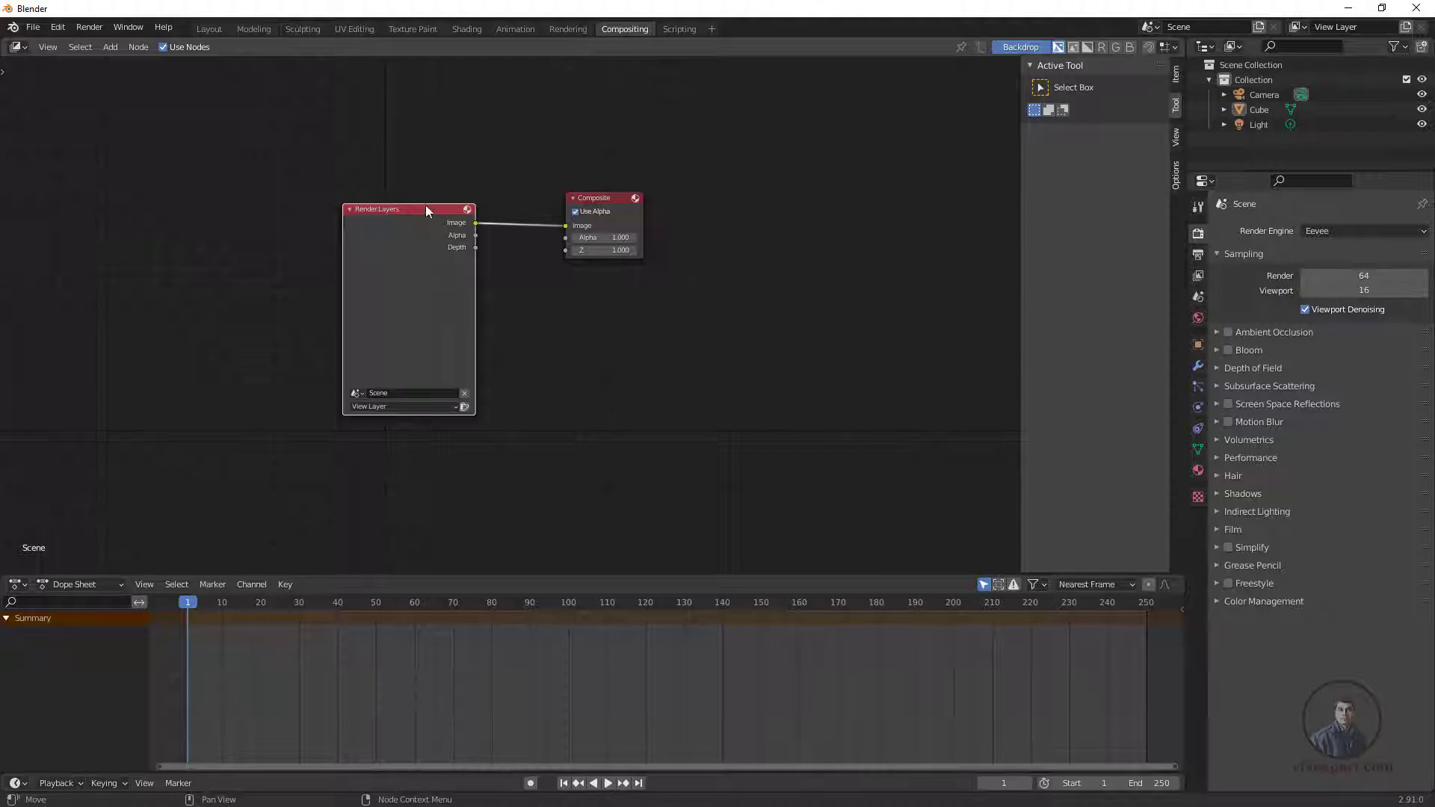
key("x")
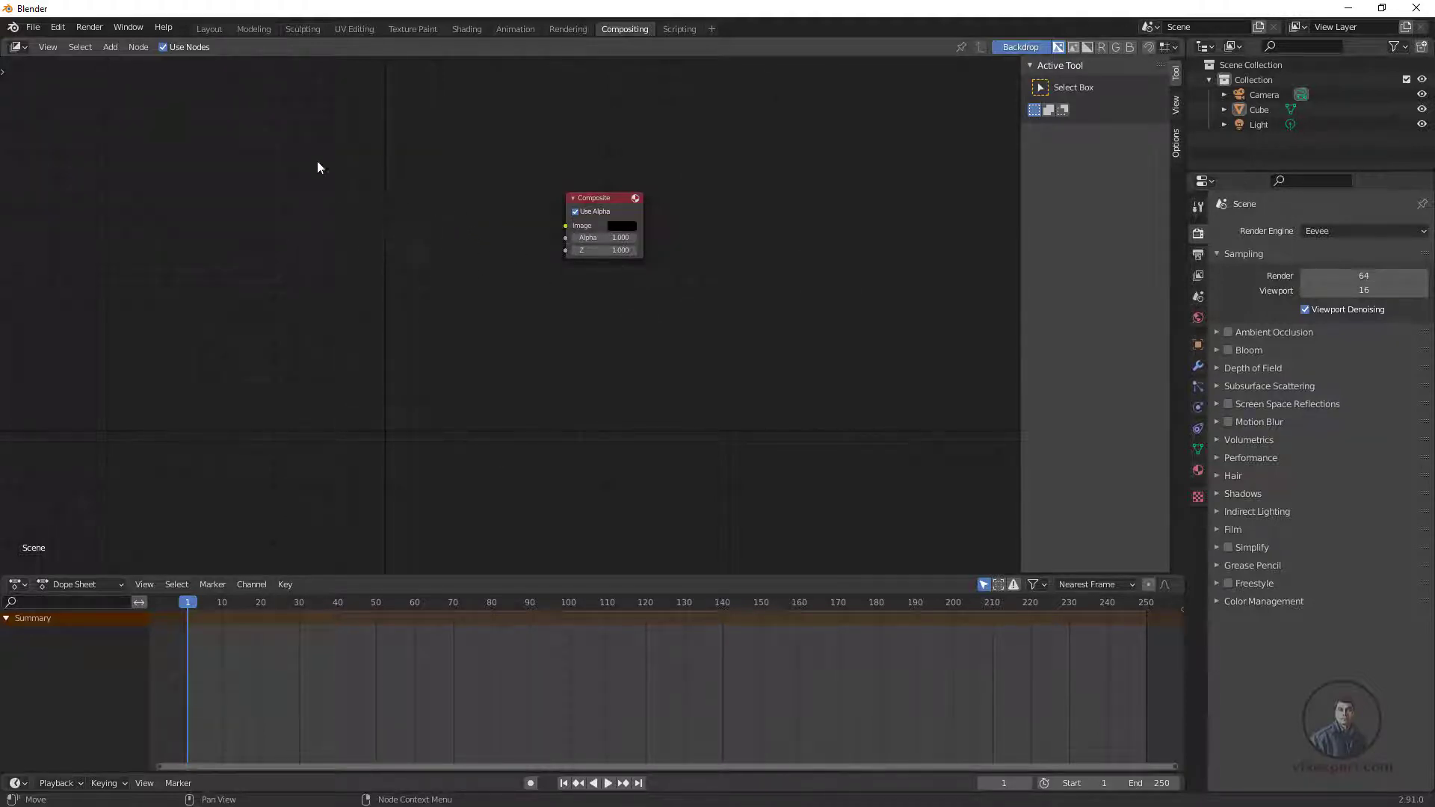
Add a Movie Clip input node to the left of the Composite node
left_click(110, 47)
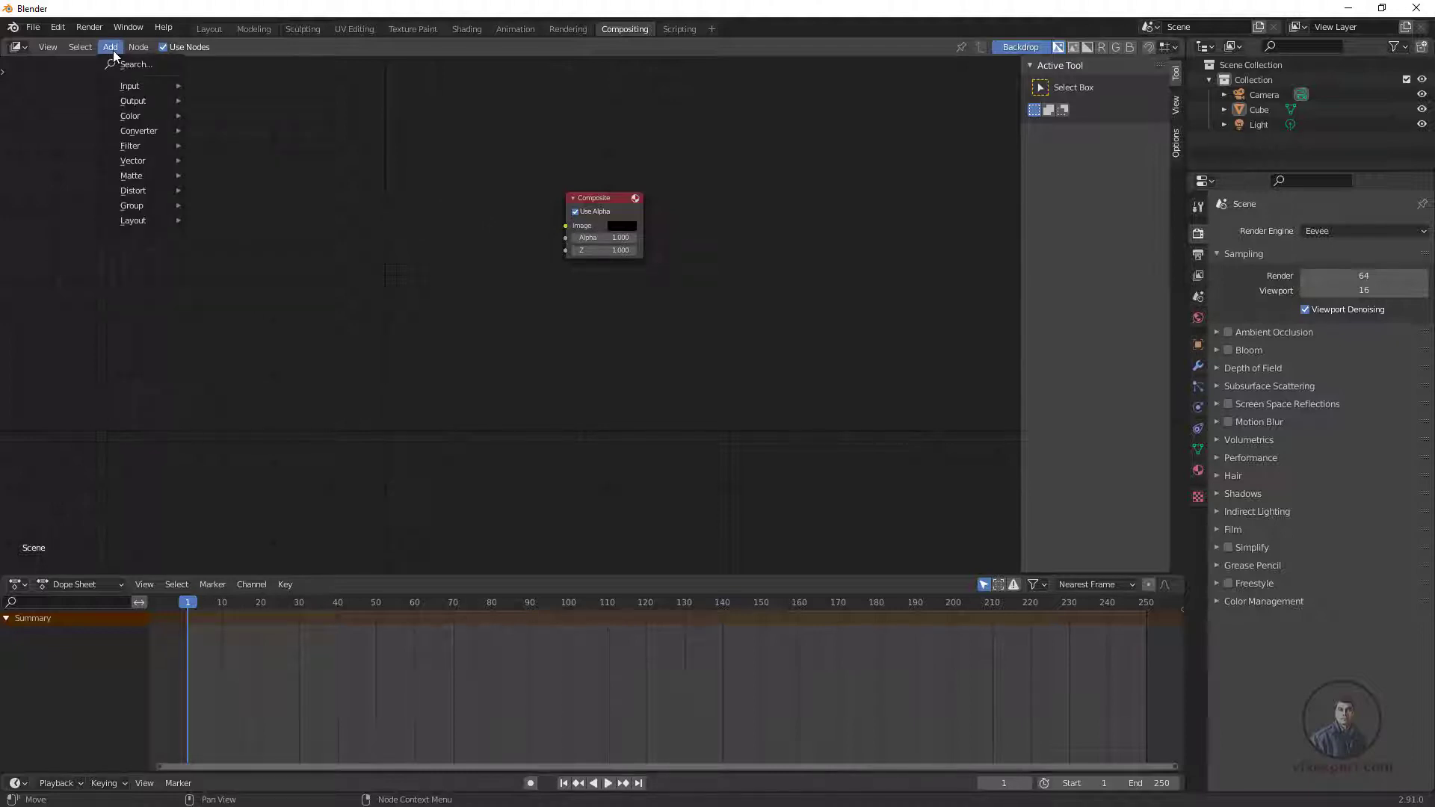
mouse_move(133, 90)
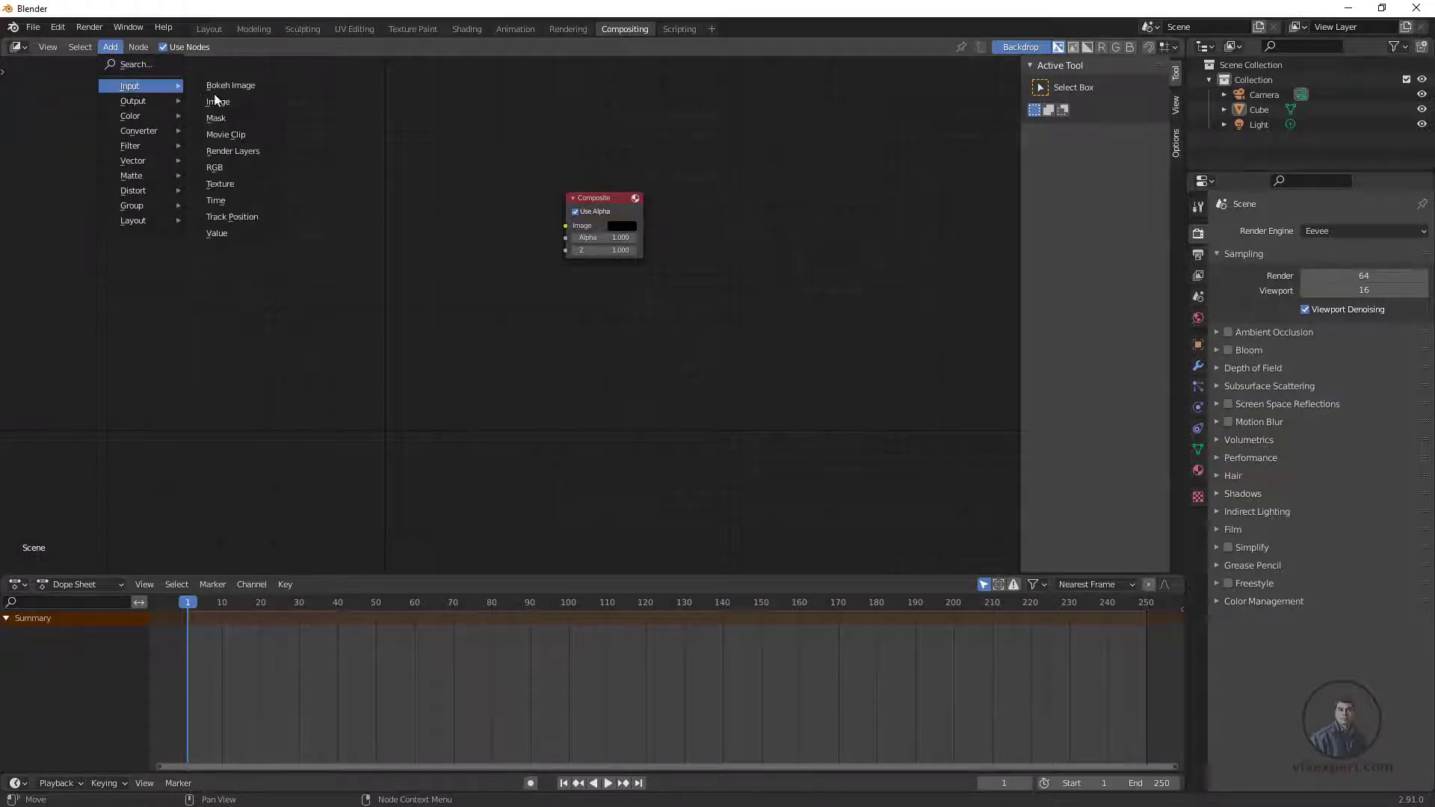
left_click(233, 135)
left_click(394, 168)
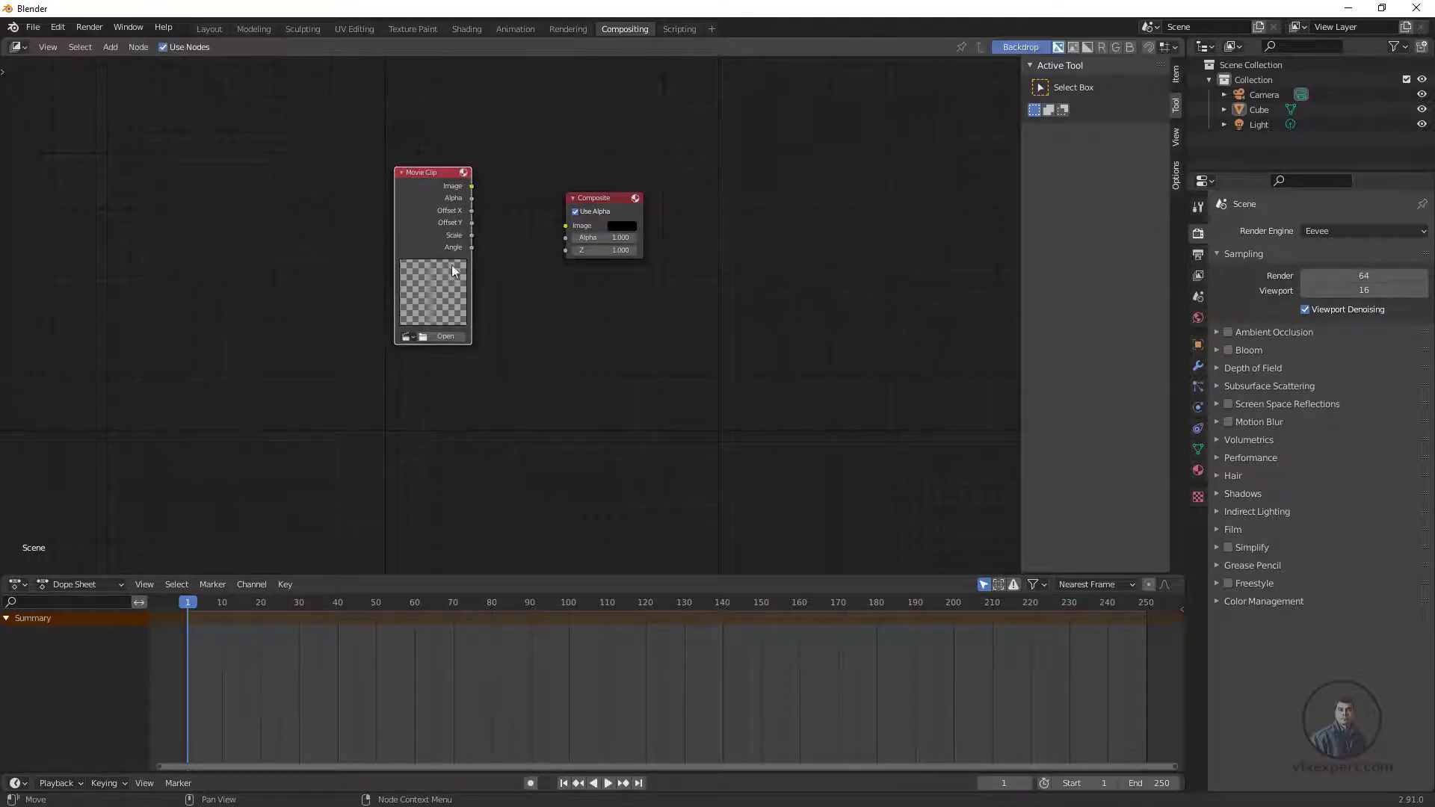
Load the whole talking_man TIFF sequence from the blender footage\chroma shot_01 folder into the Movie Clip node
left_click(446, 336)
left_click(177, 470)
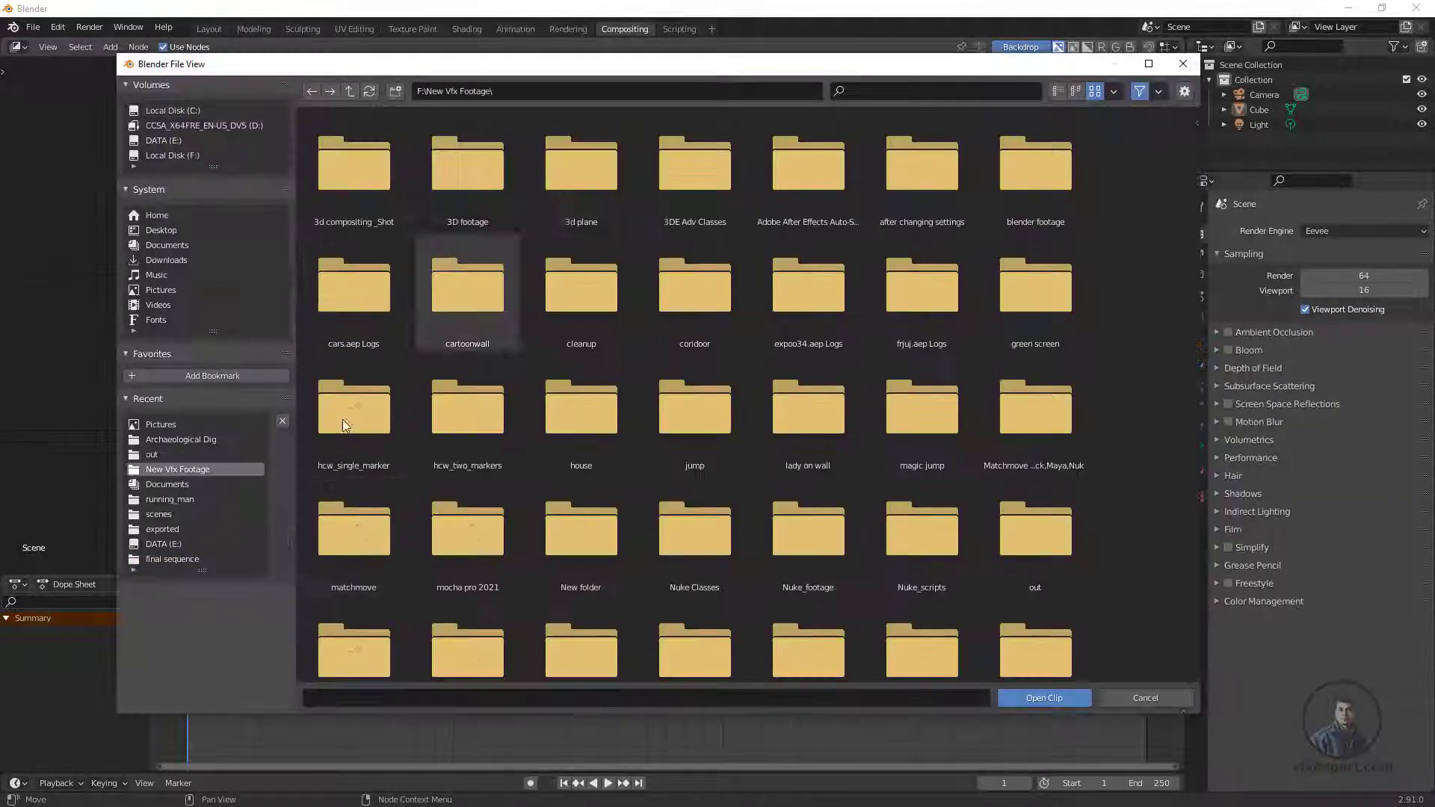
left_click(691, 400)
scroll(1051, 523, "down", 3)
scroll(1051, 520, "up", 3)
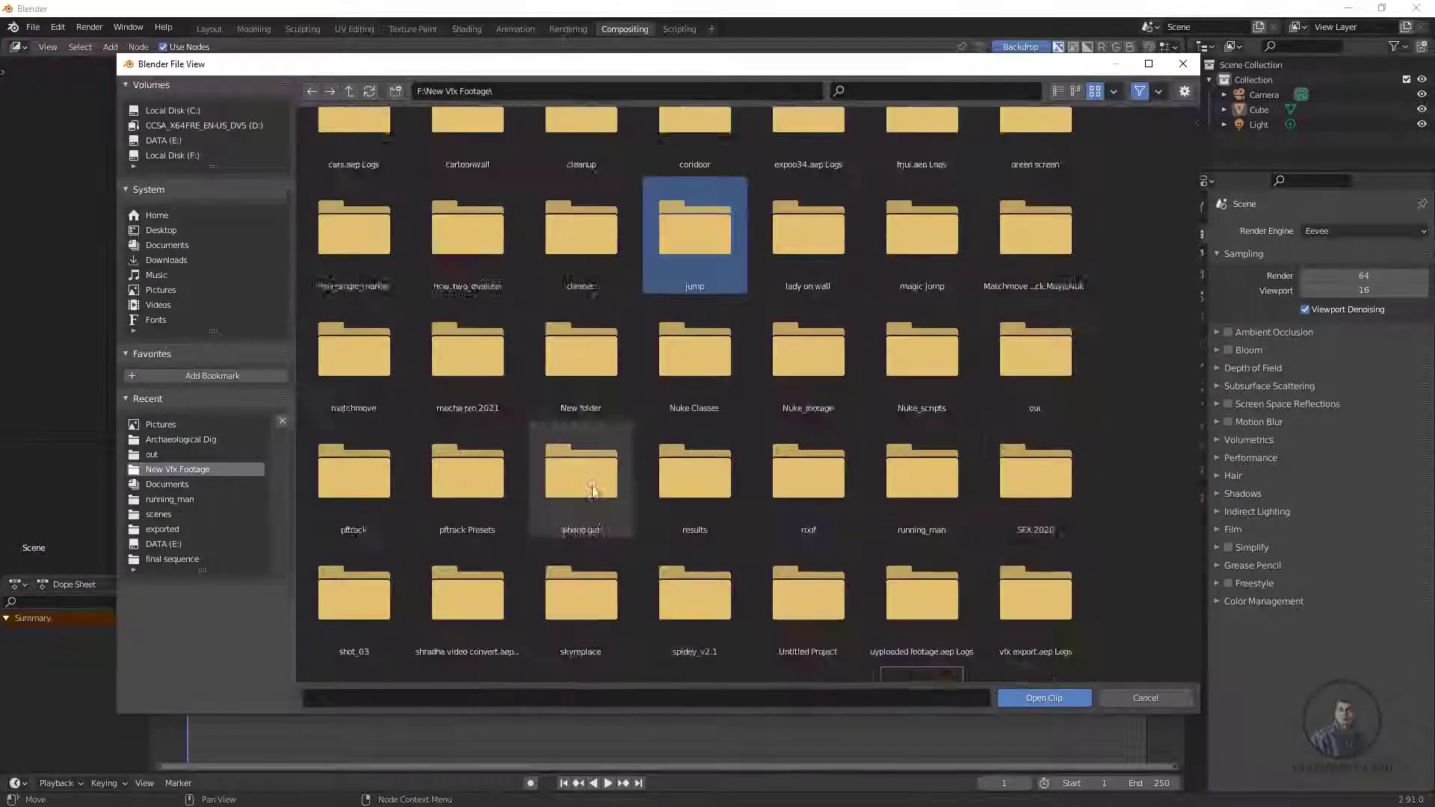
double_click(1041, 173)
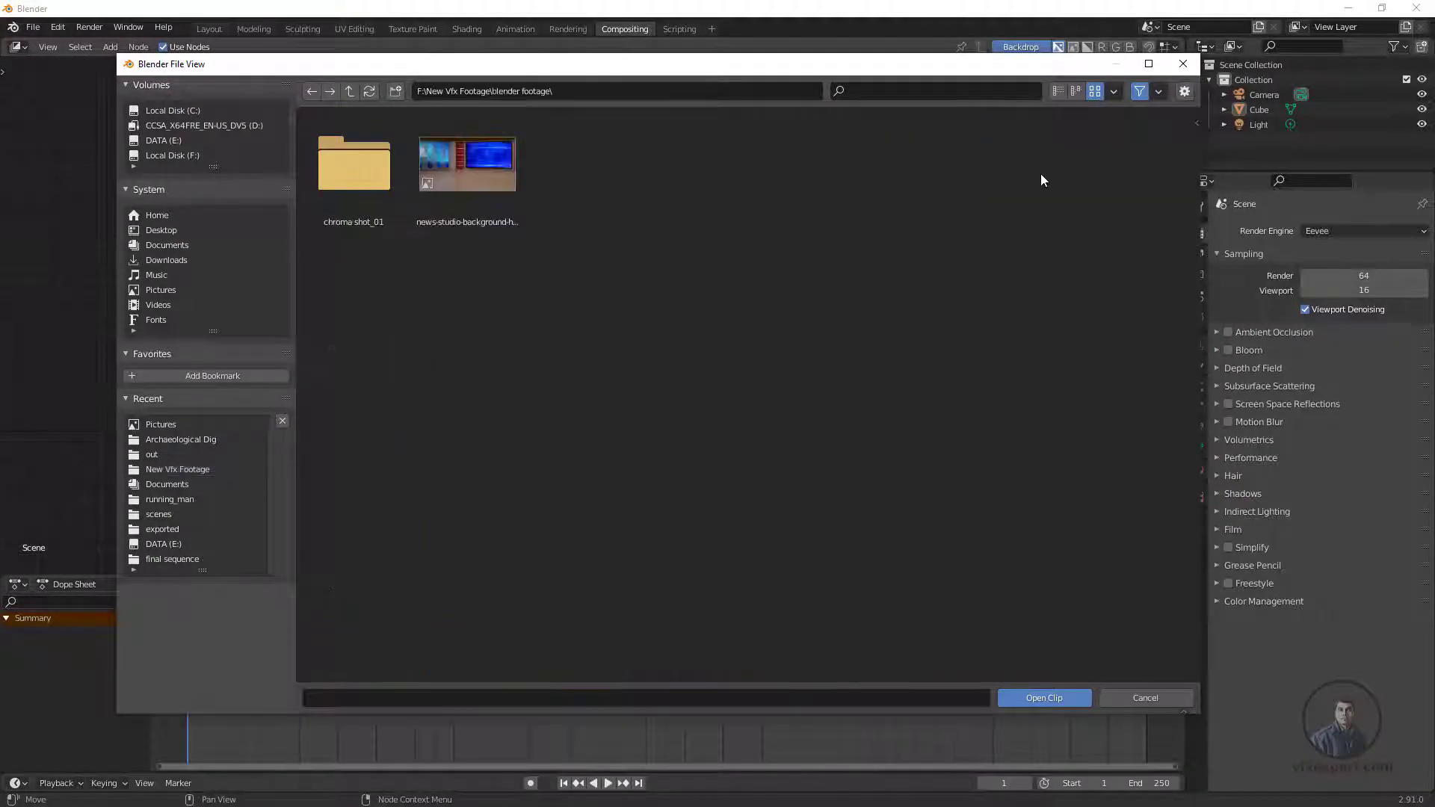
double_click(351, 171)
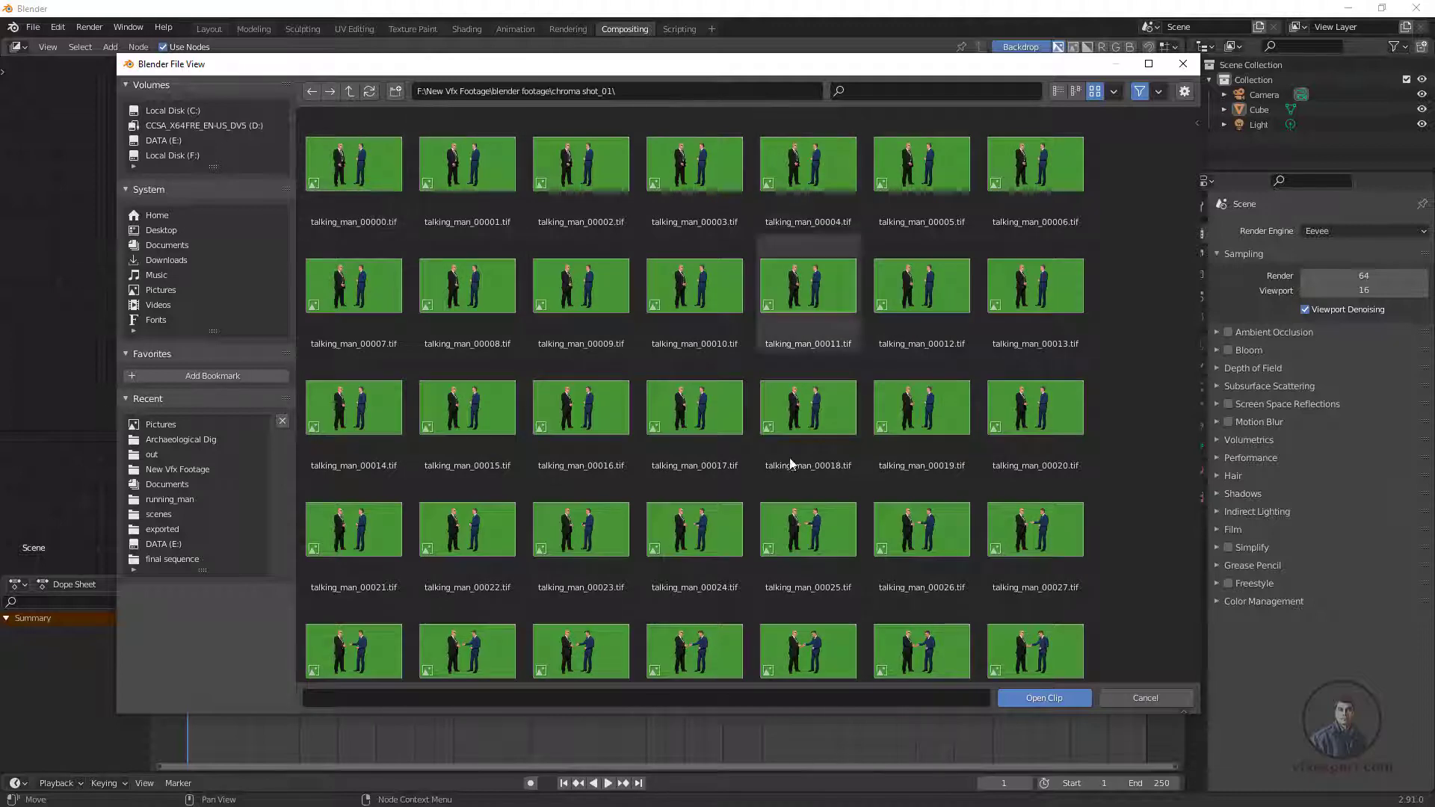
left_click(366, 172)
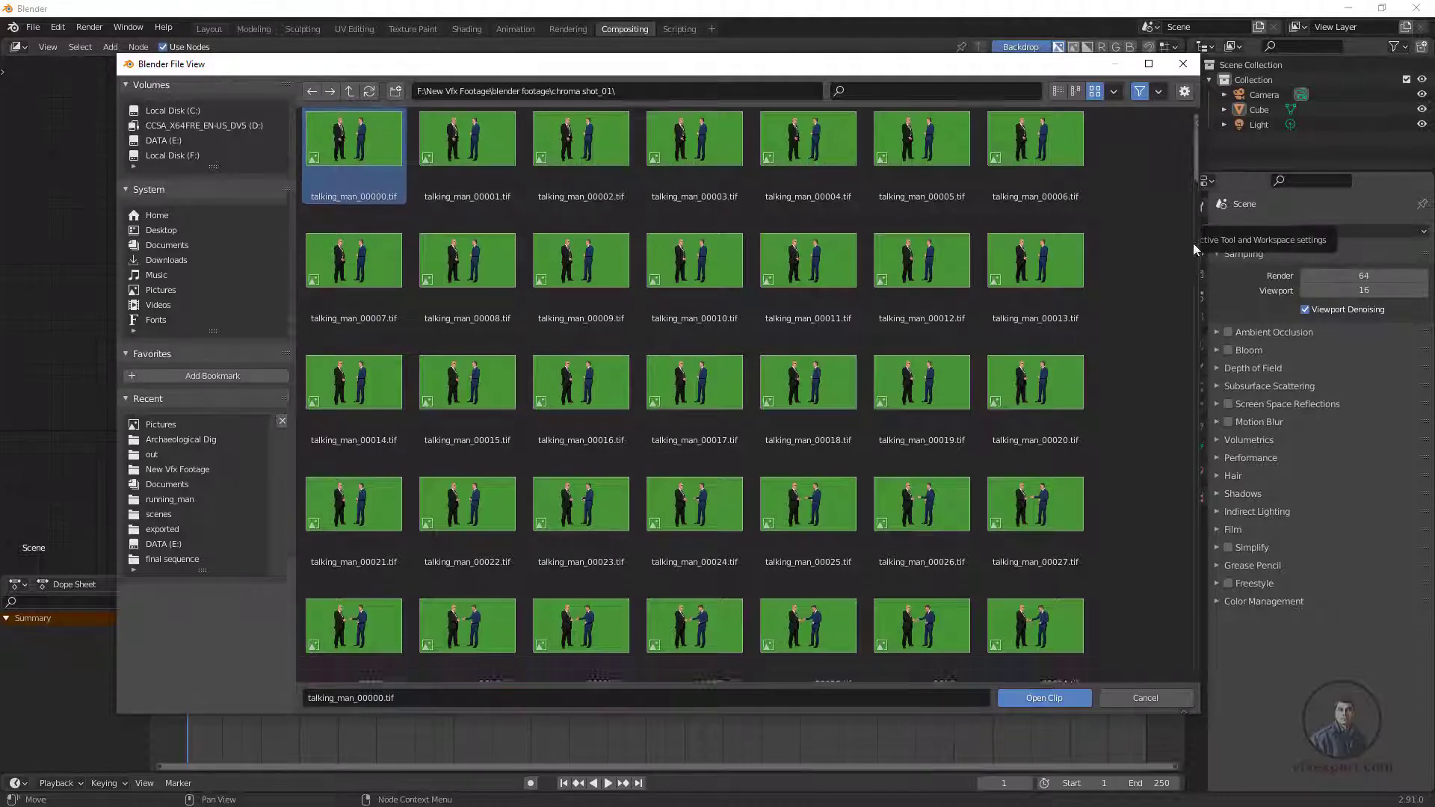
key("a")
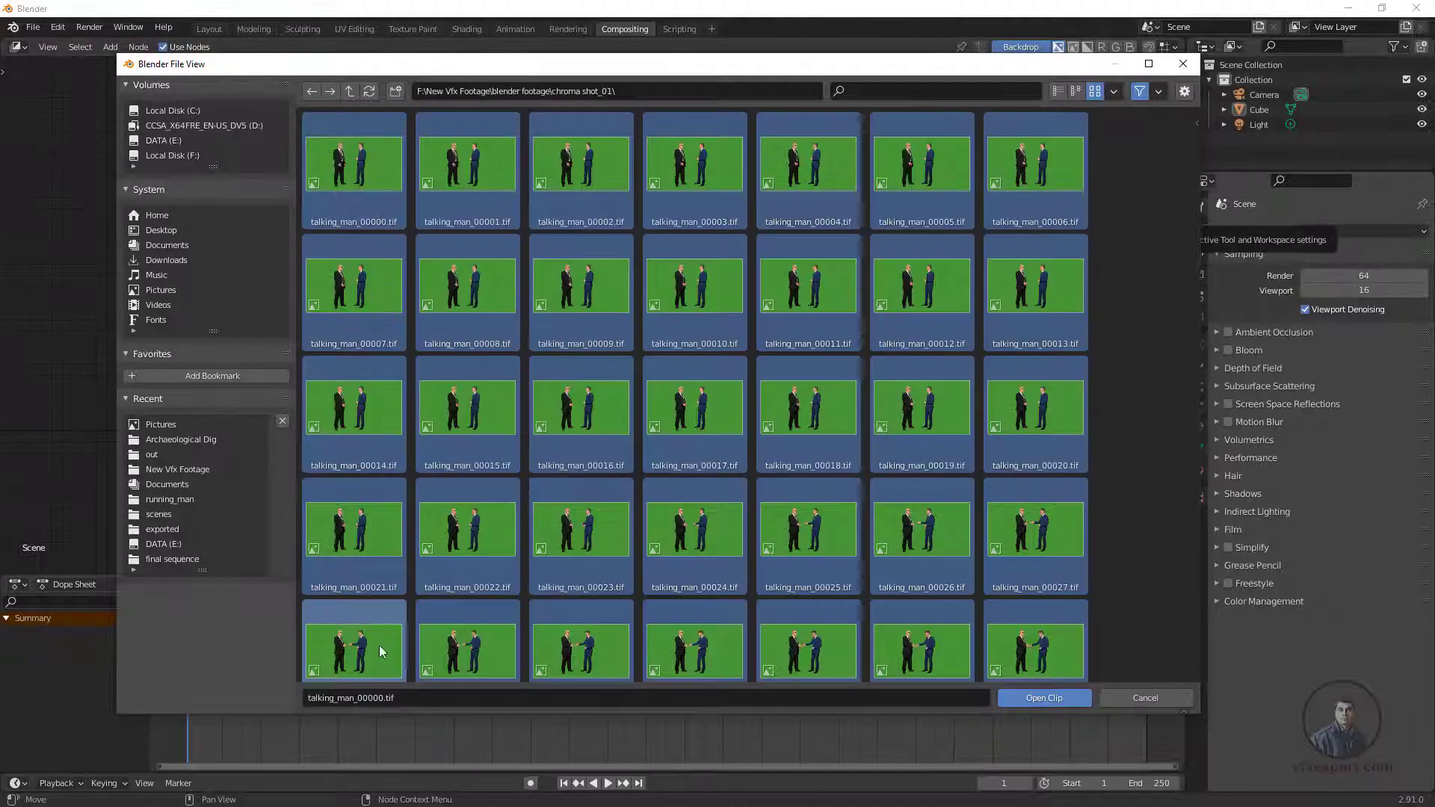
left_click(1044, 699)
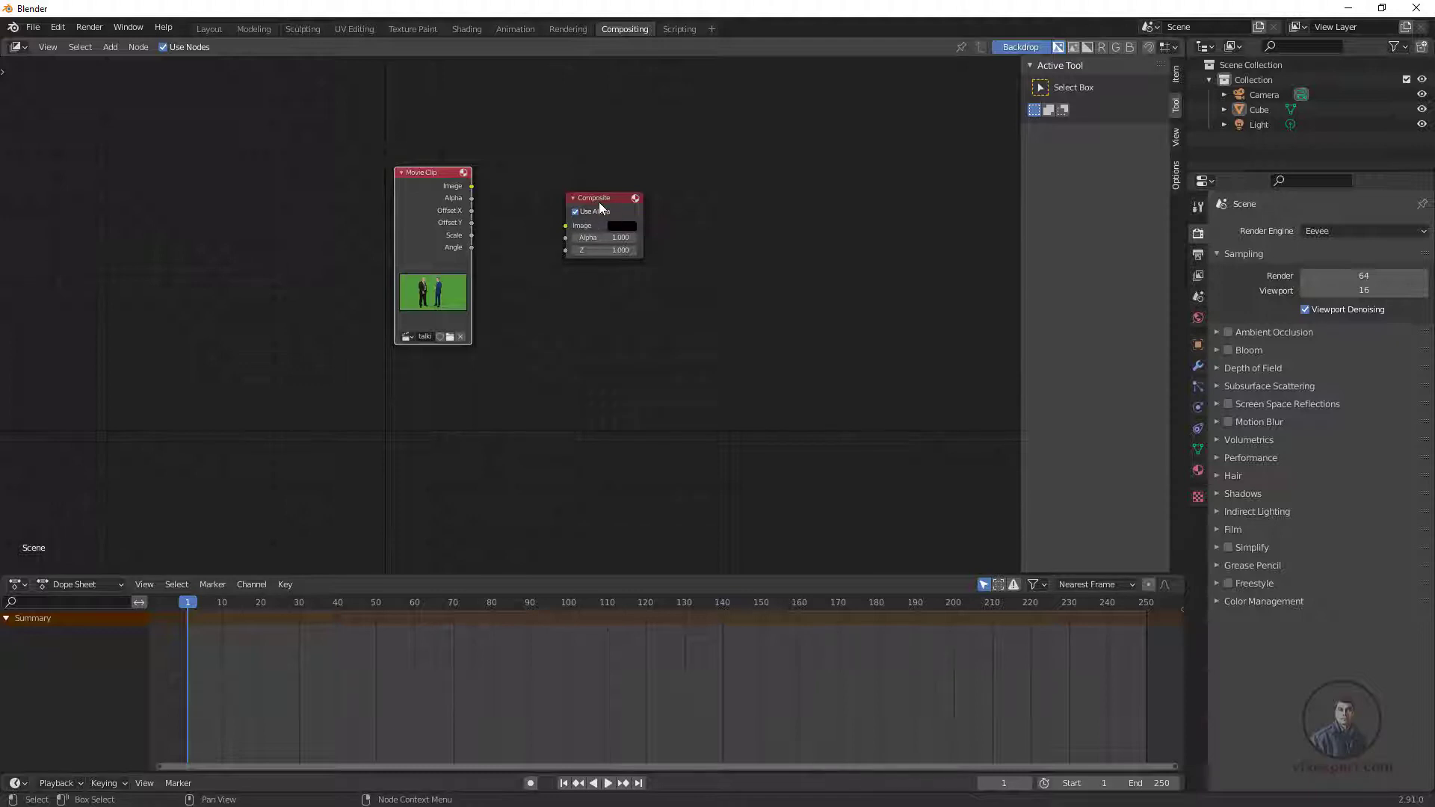
Connect the Movie Clip's Image output to the Composite node's Image input, with the Composite node aligned beside it
left_click_drag(602, 196, 610, 187)
left_click_drag(472, 186, 580, 159)
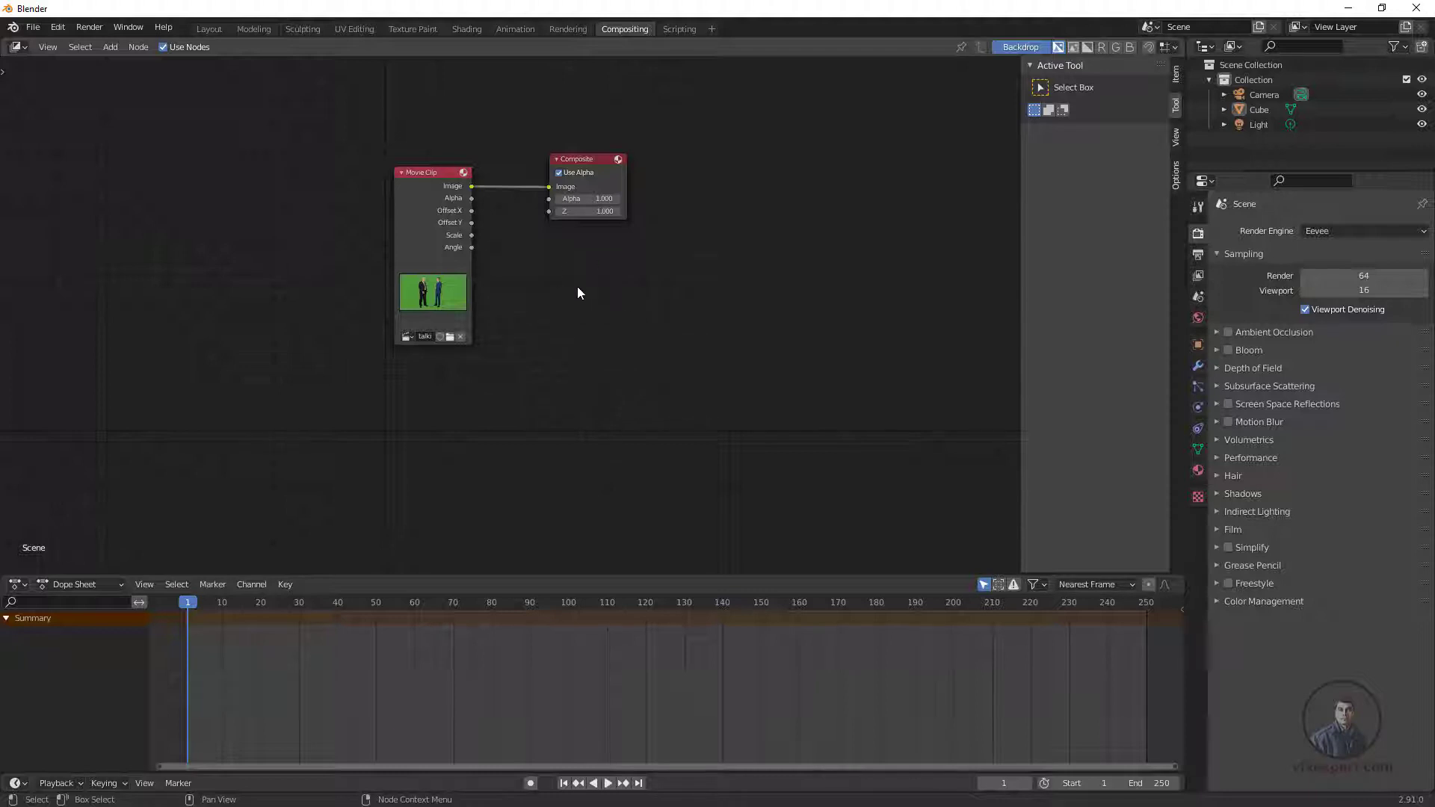
Add a Viewer output node below the Composite node and connect the Movie Clip's Image output to its Image input
left_click(110, 47)
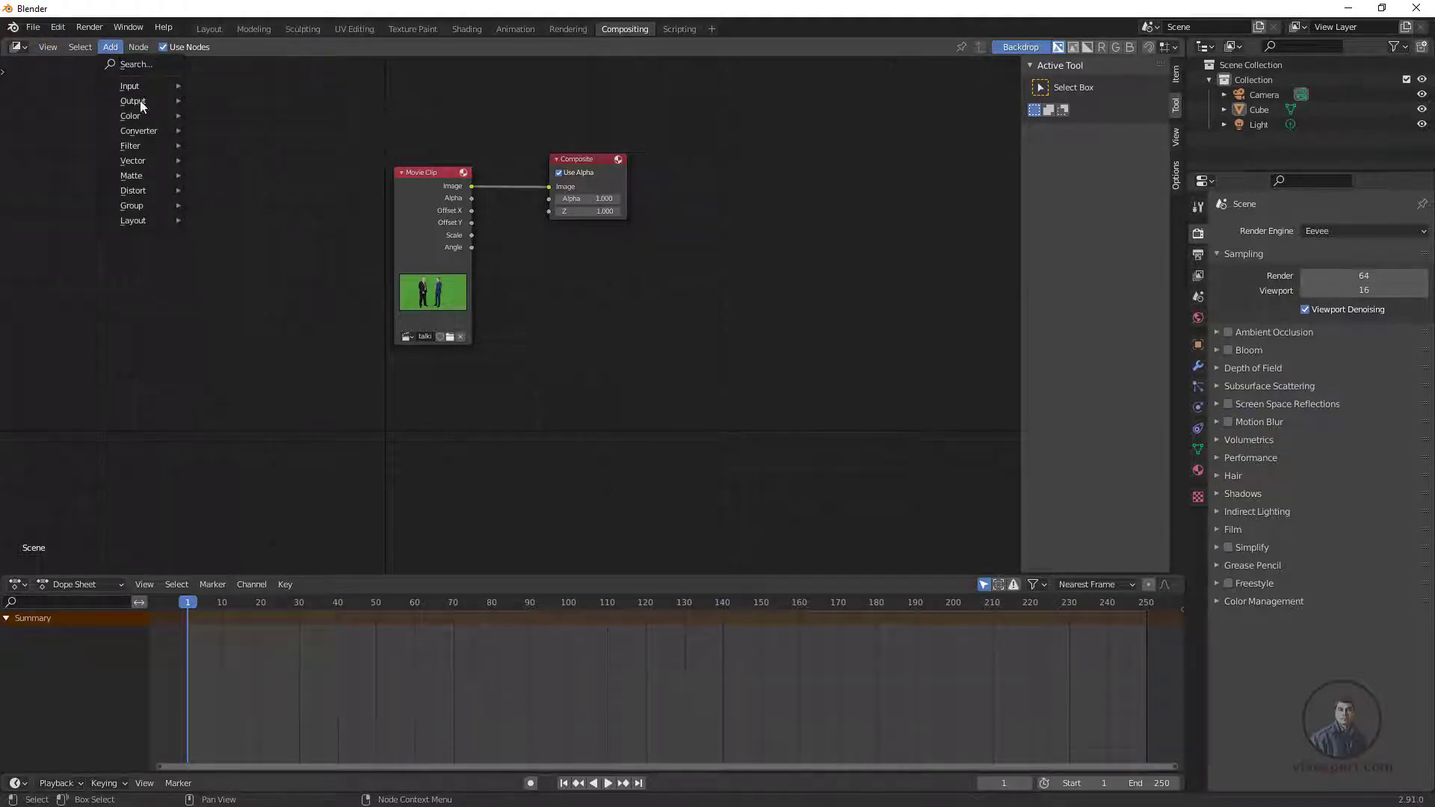
mouse_move(142, 101)
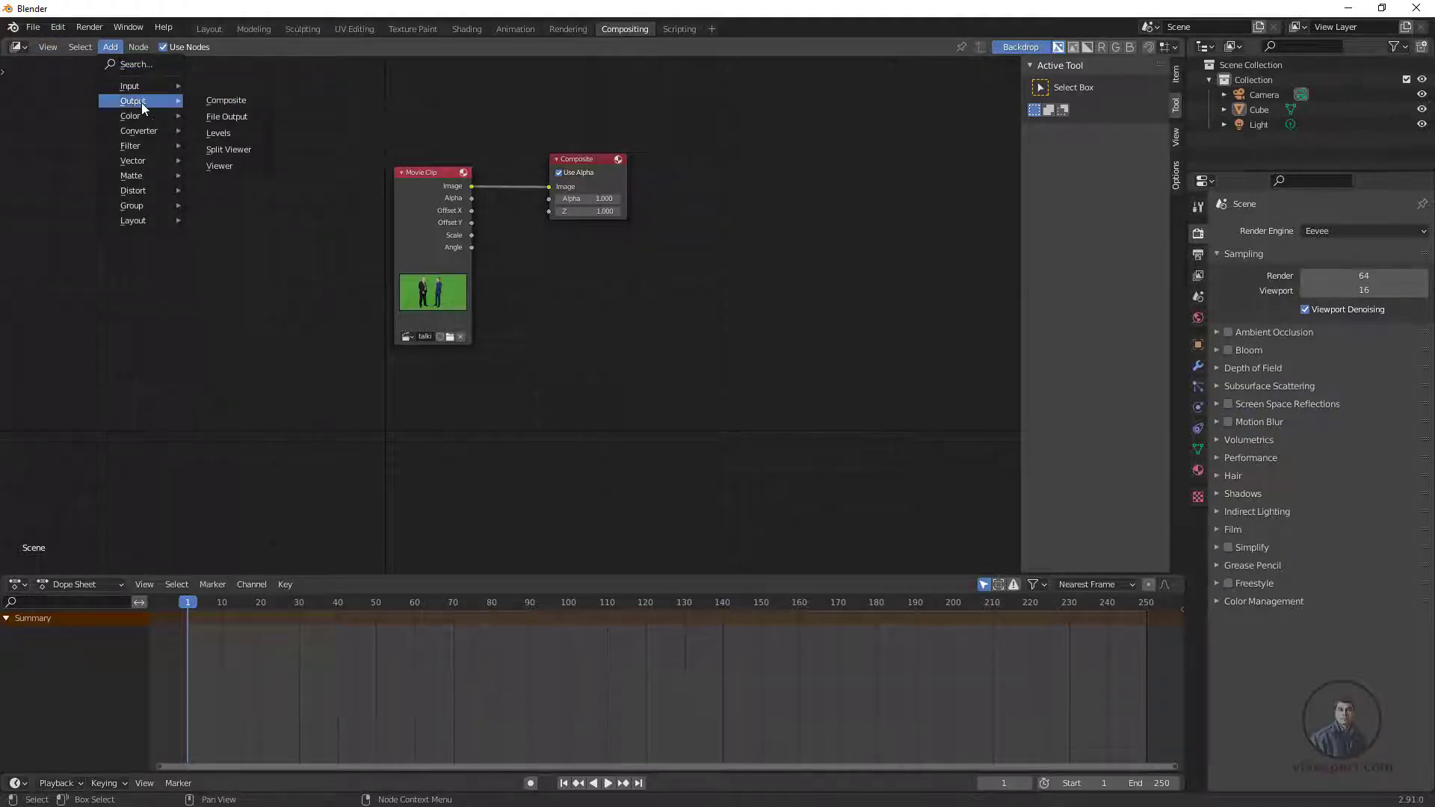
left_click(225, 166)
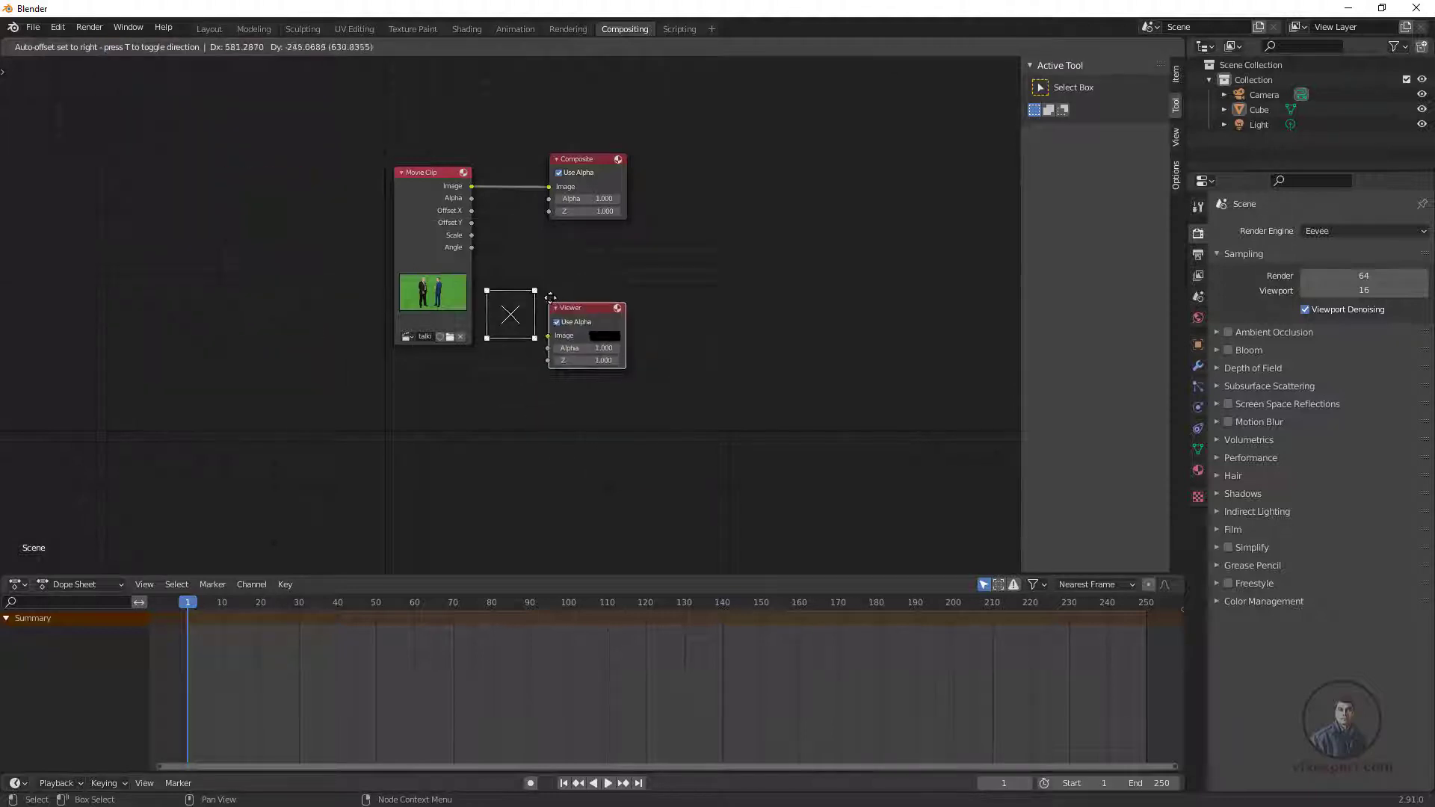
left_click(616, 334)
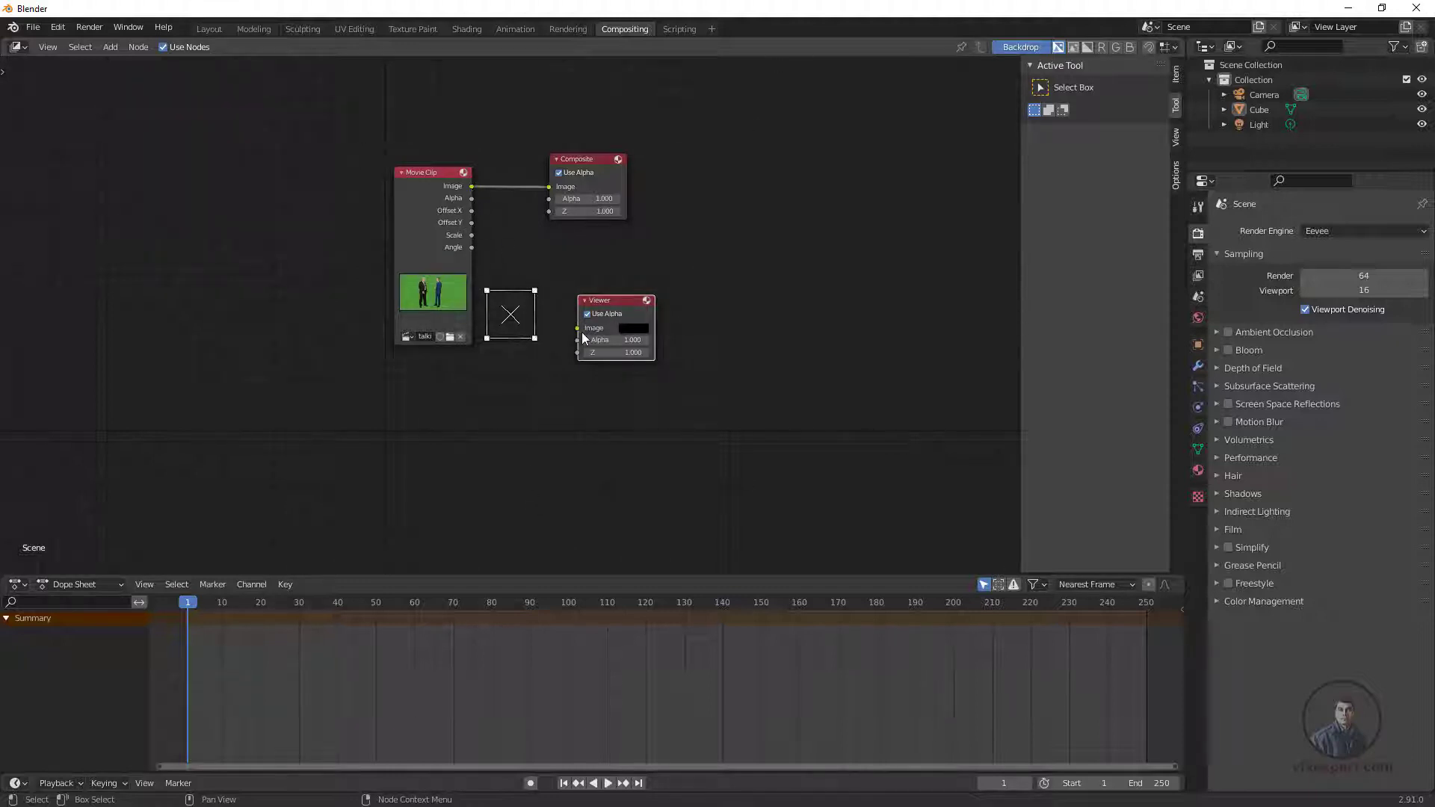
left_click_drag(574, 161, 637, 162)
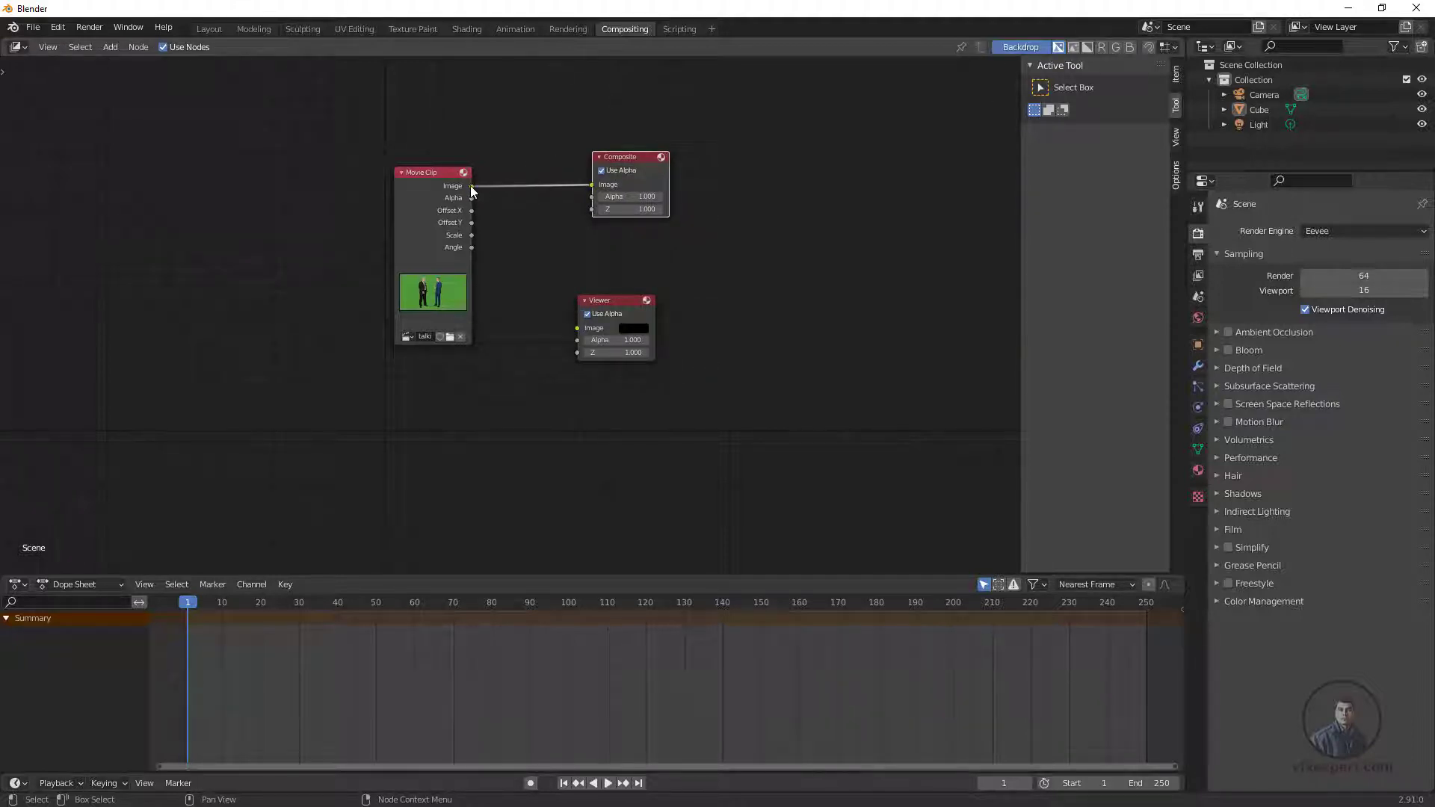
left_click_drag(472, 186, 577, 328)
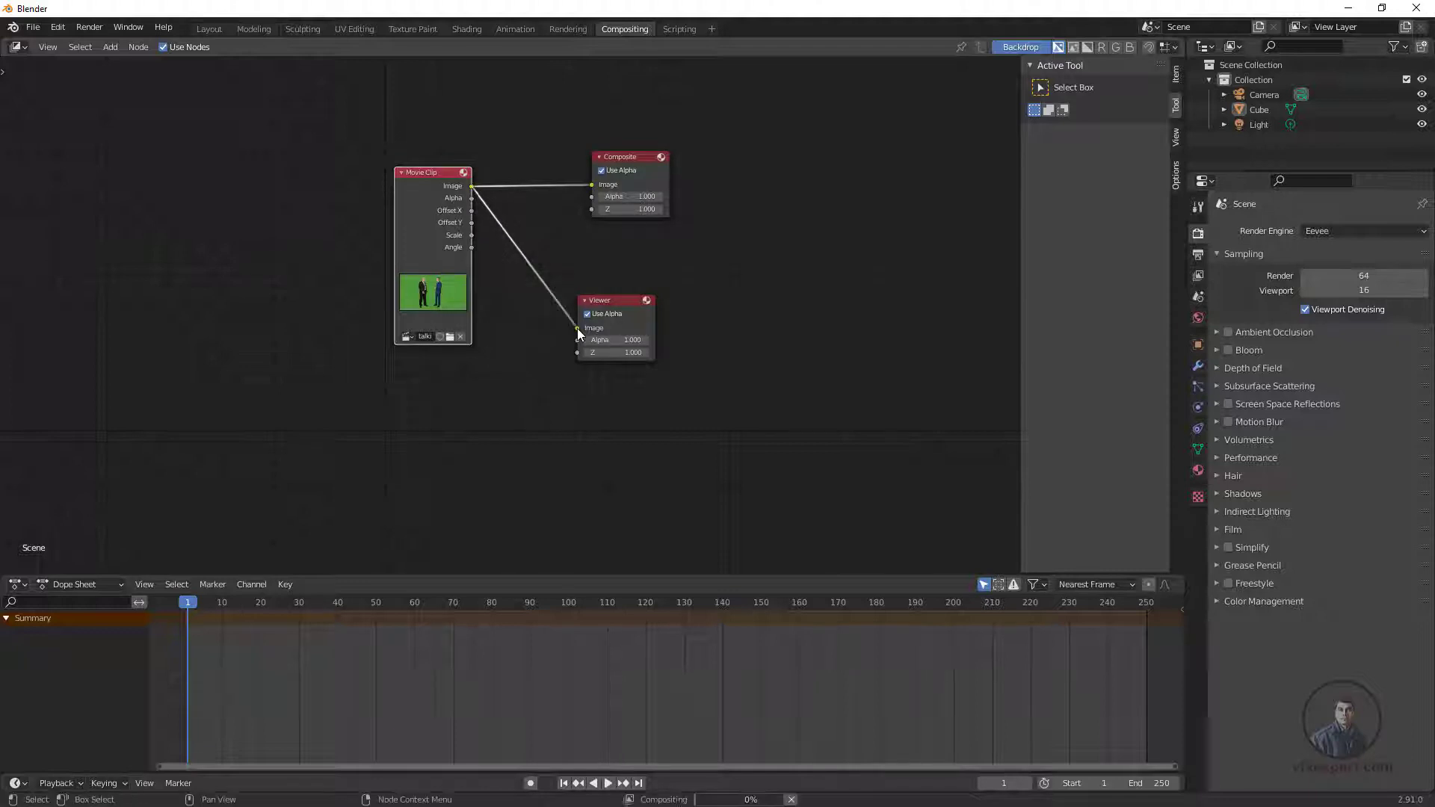
left_click(661, 235)
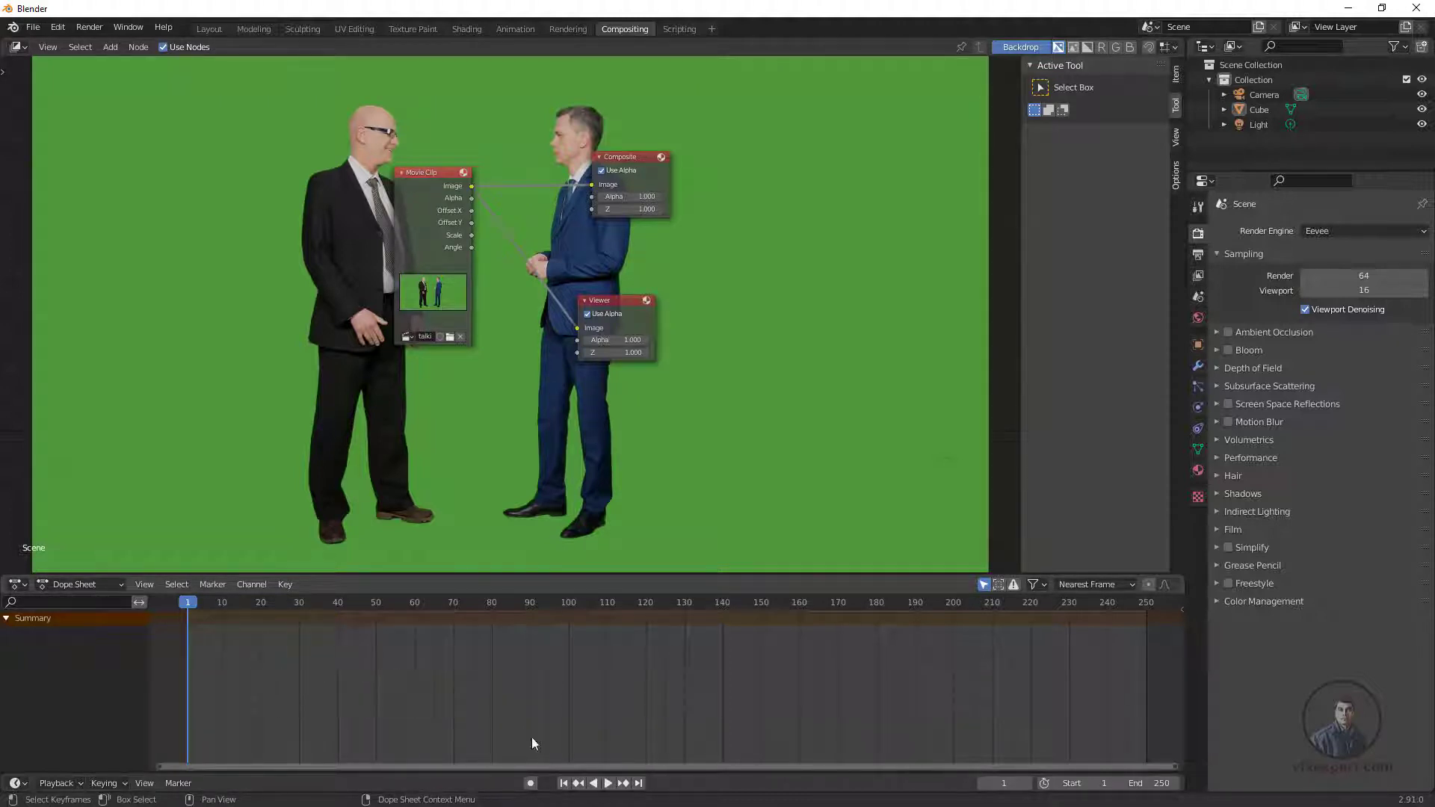
Play back the green-screen clip and scrub to frame 105 to review the footage
left_click(606, 785)
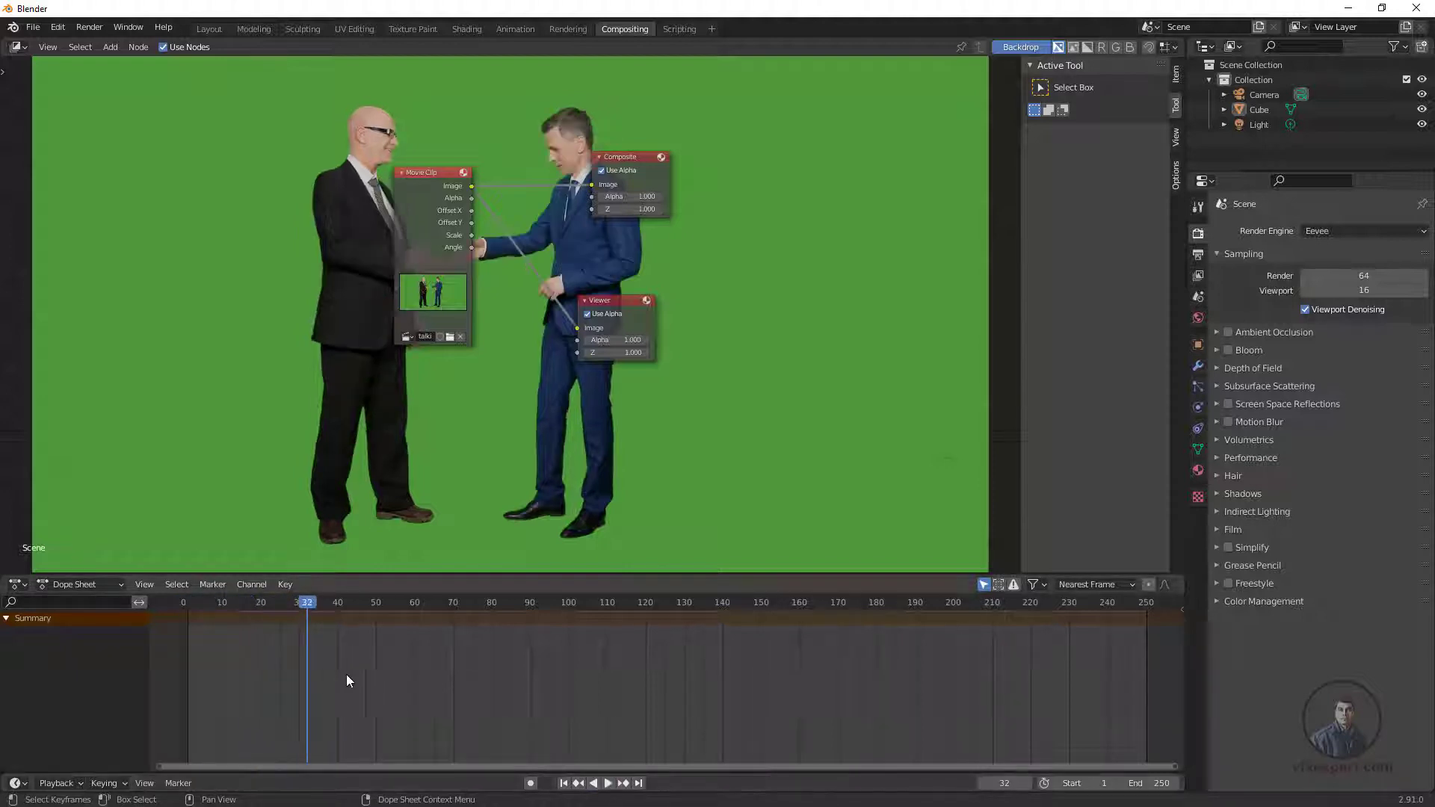
left_click_drag(308, 607, 588, 609)
key("space")
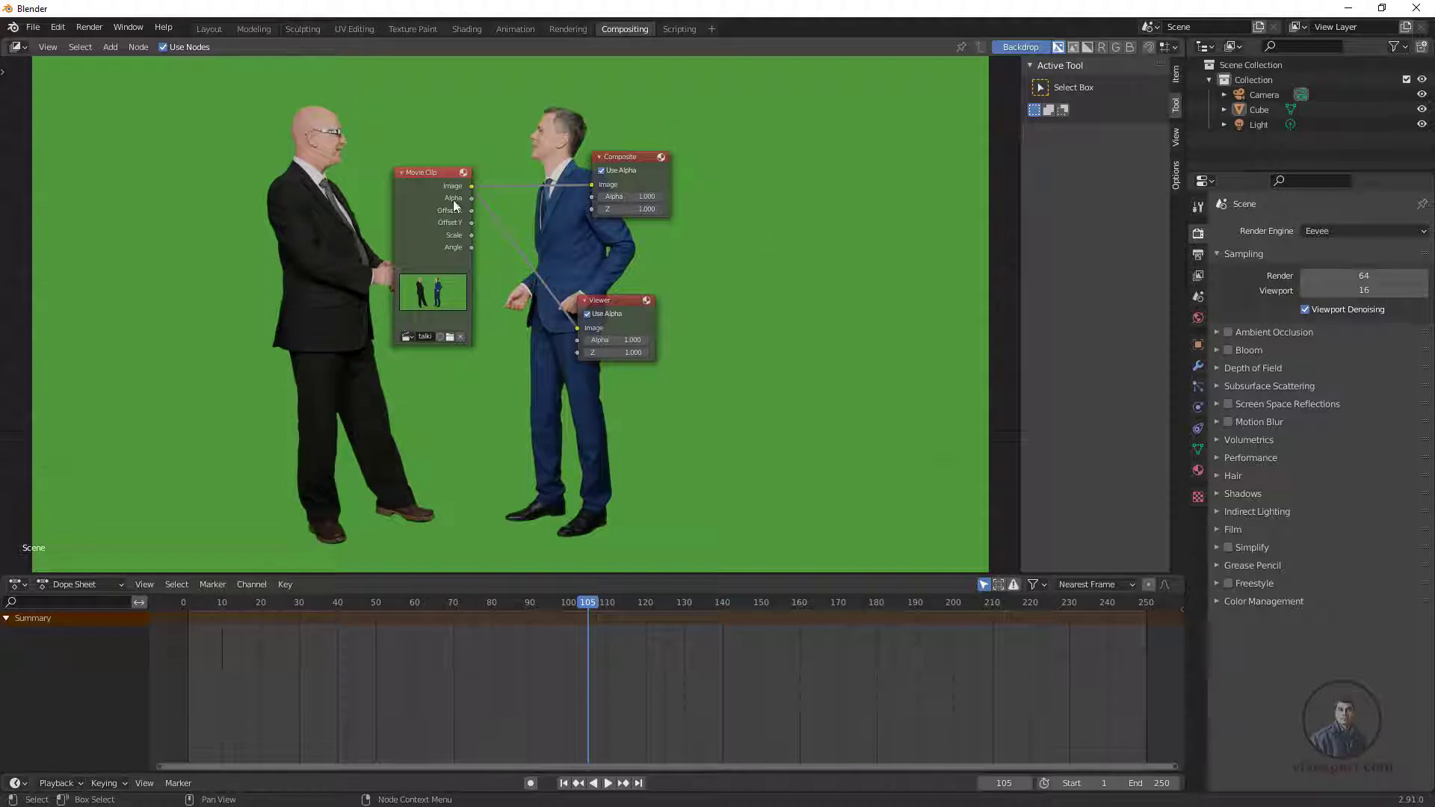
Change the Dope Sheet area to a Compositor editor and enlarge it upward so the node tree fits
left_click(25, 590)
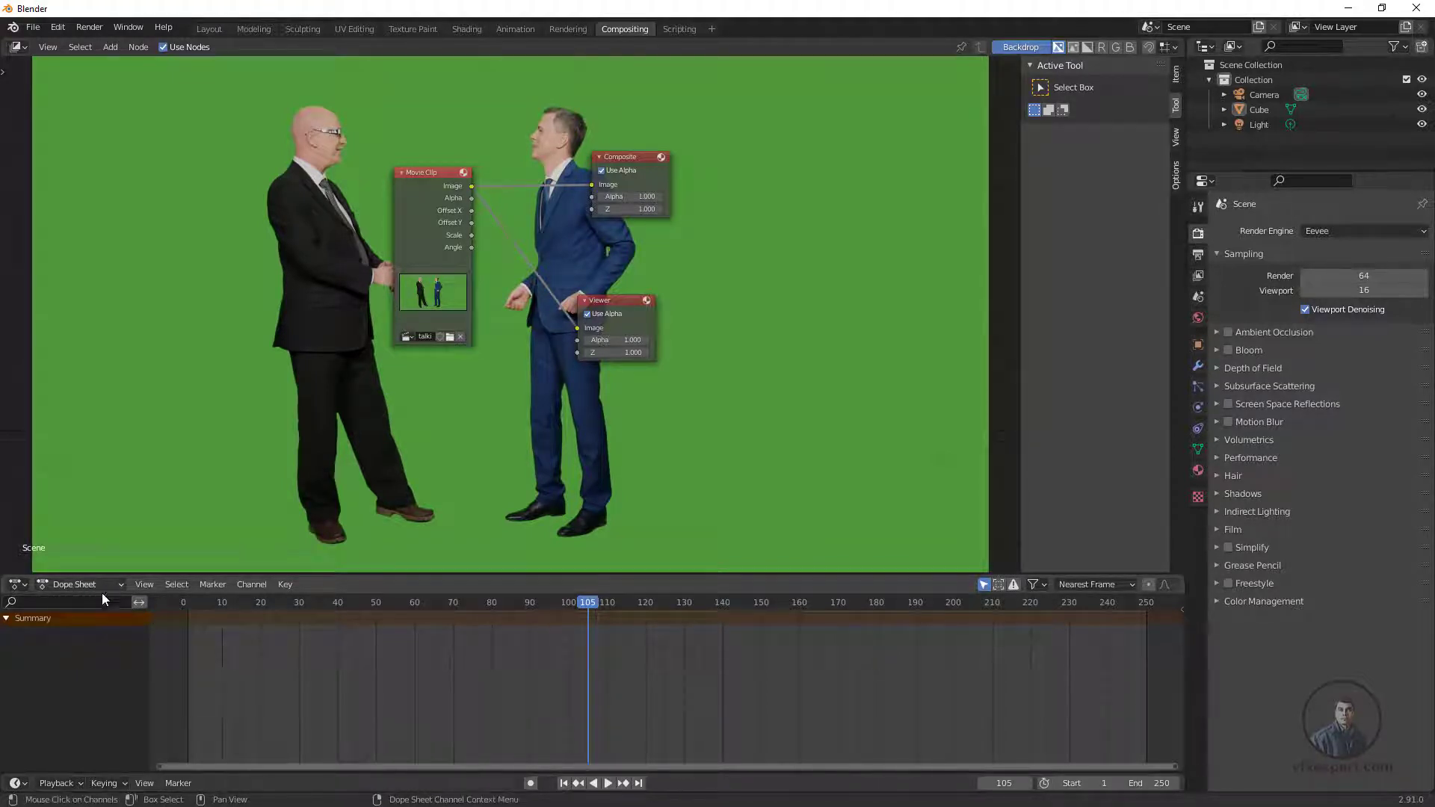
left_click(18, 584)
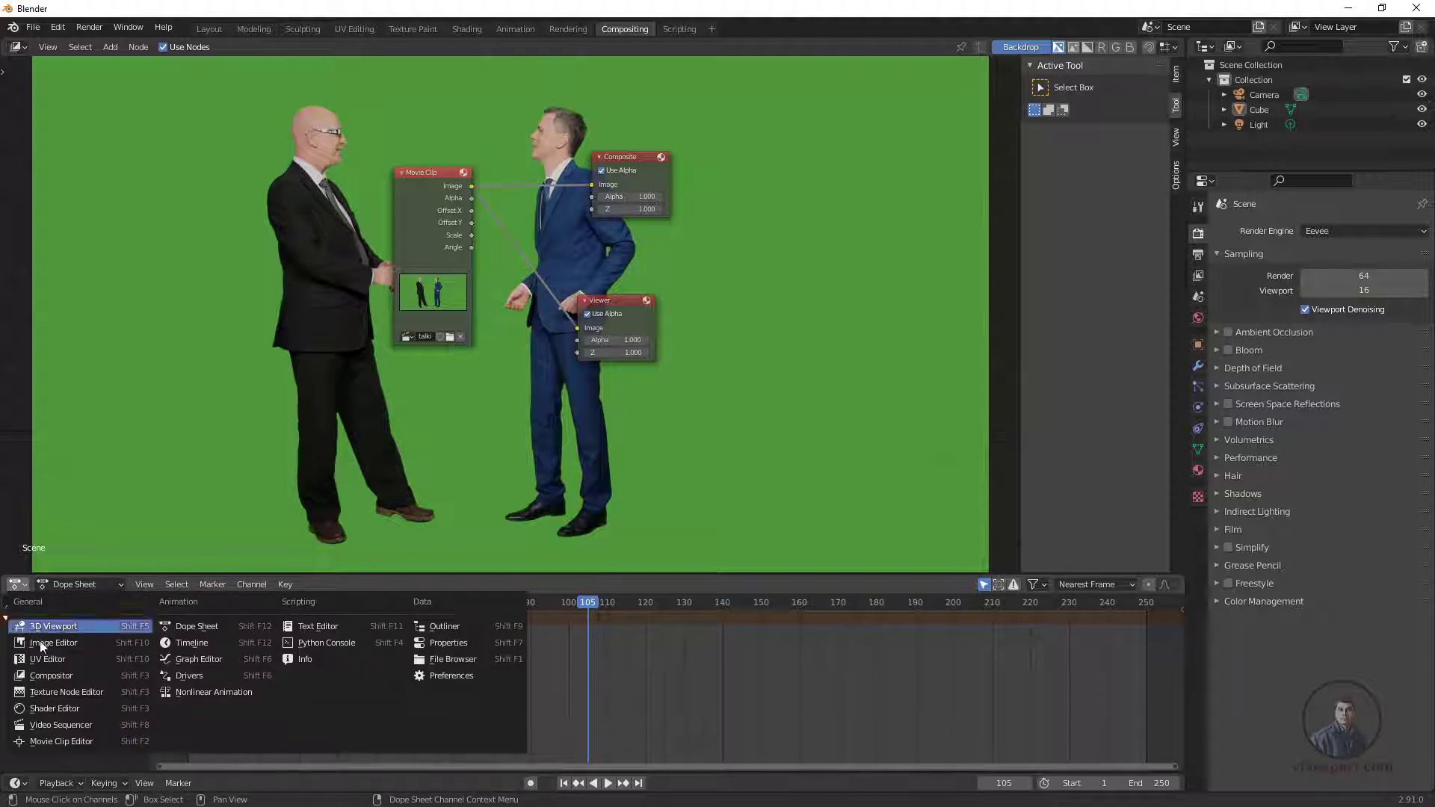
left_click(59, 676)
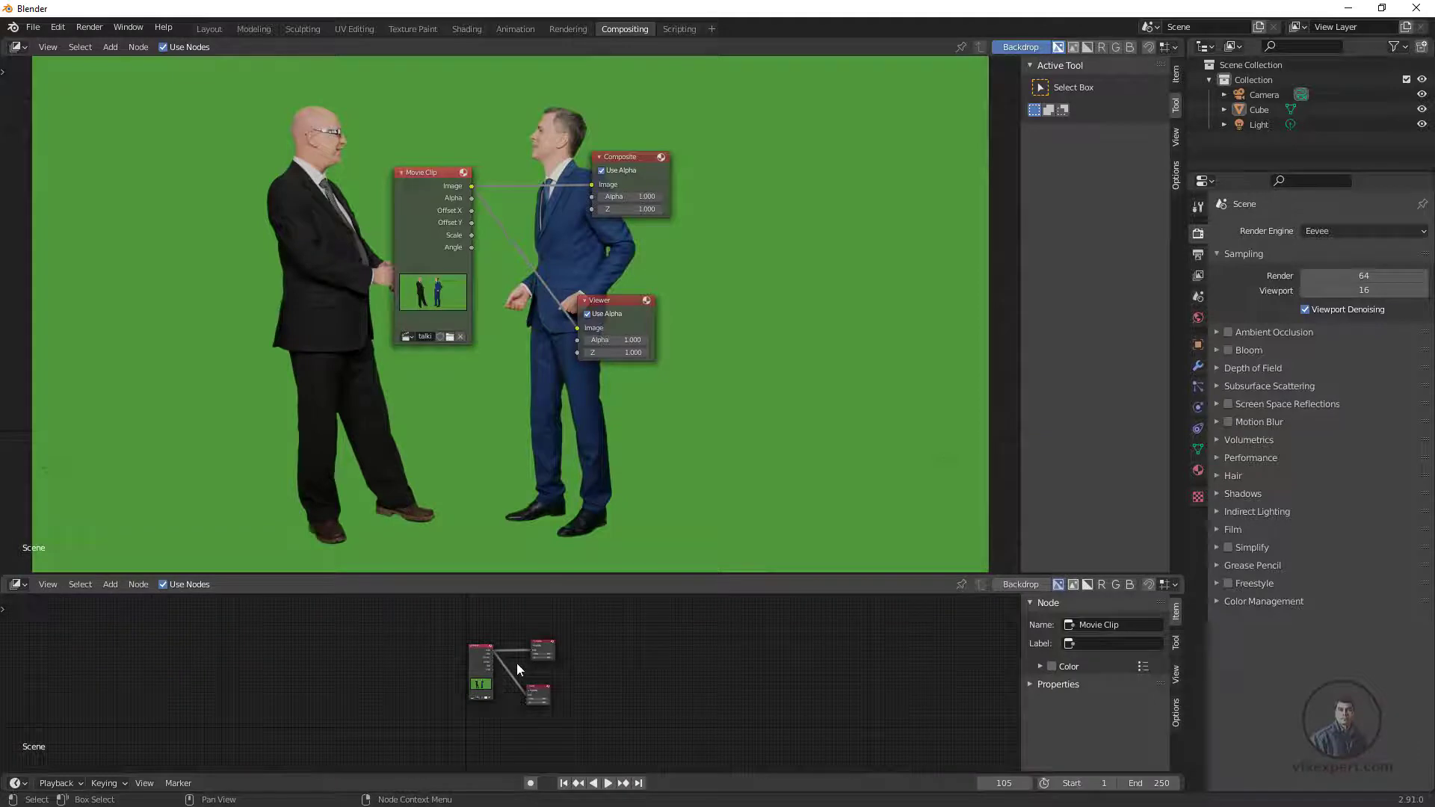
scroll(518, 663, "up", 4)
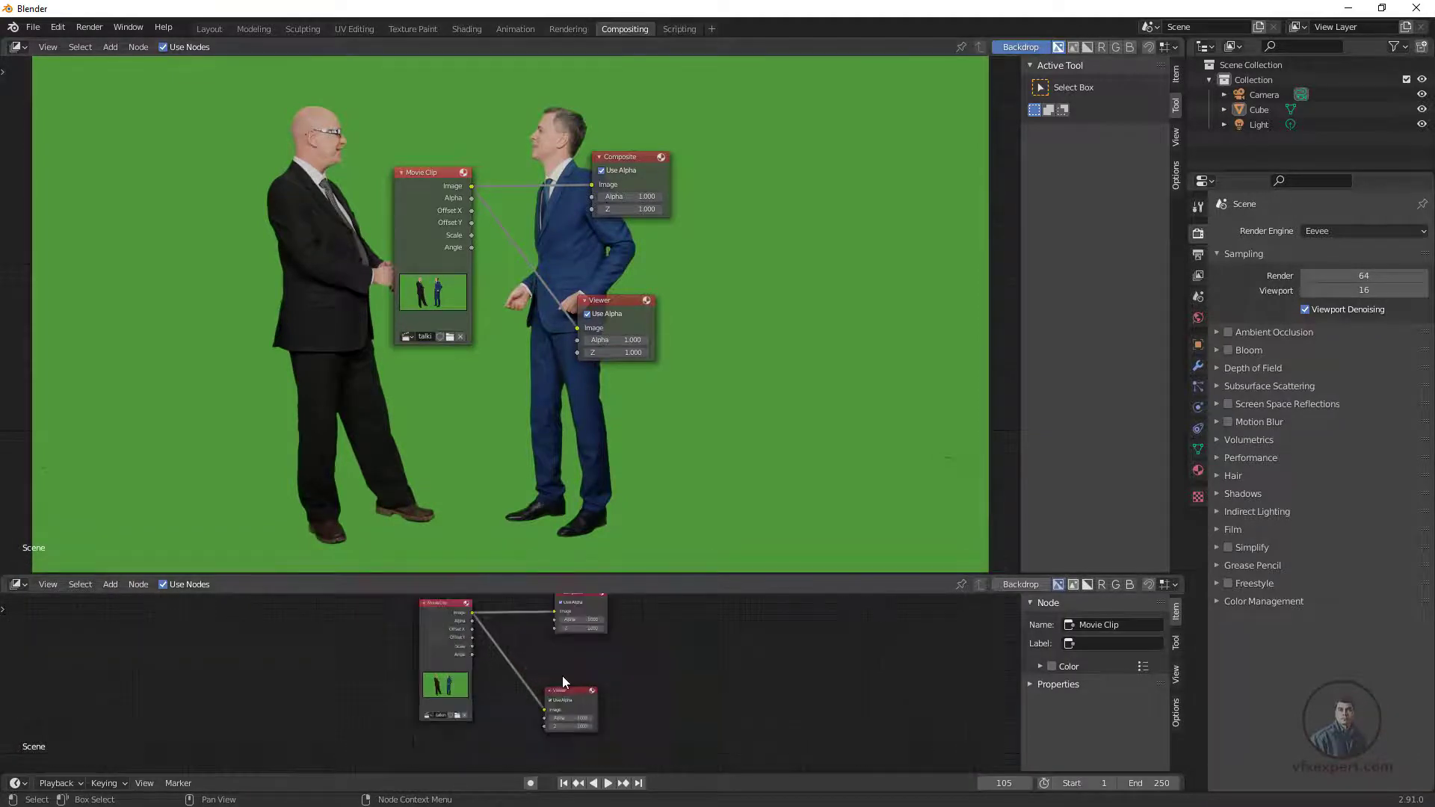
scroll(562, 676, "up", 1)
middle_click_drag(521, 678, 419, 691)
scroll(535, 652, "down", 1)
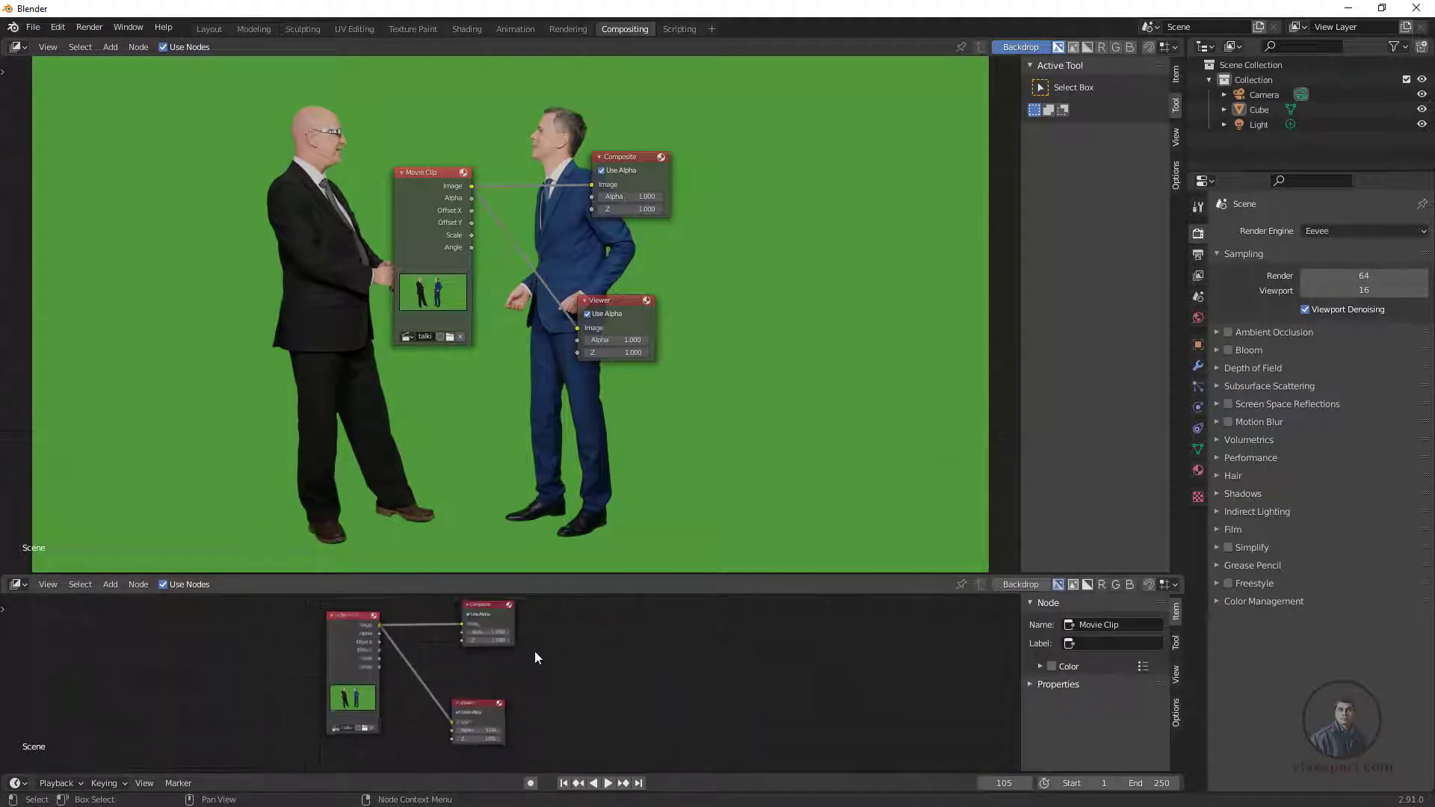
middle_click_drag(535, 652, 605, 647)
scroll(562, 647, "up", 1)
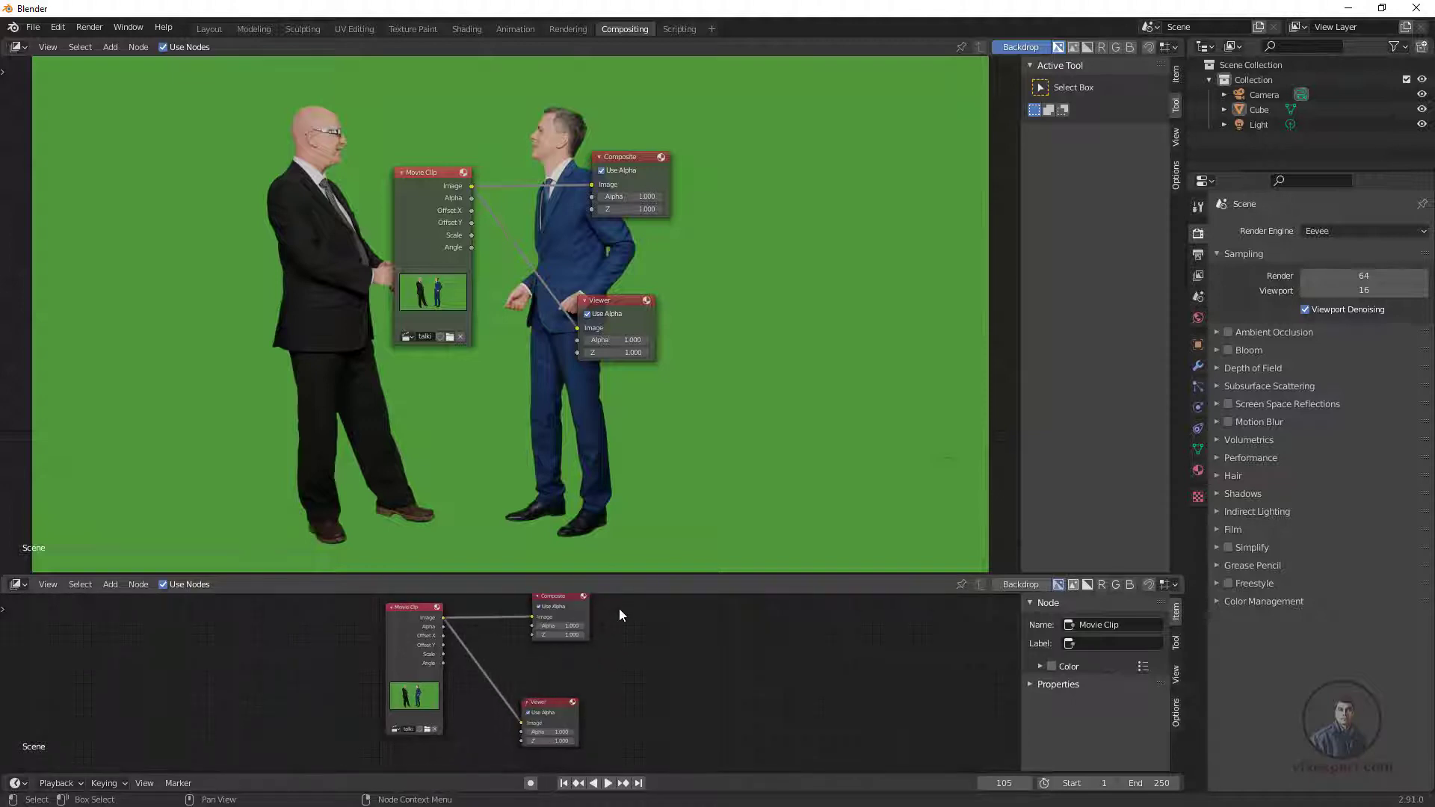
left_click_drag(630, 574, 632, 498)
scroll(537, 571, "up", 1)
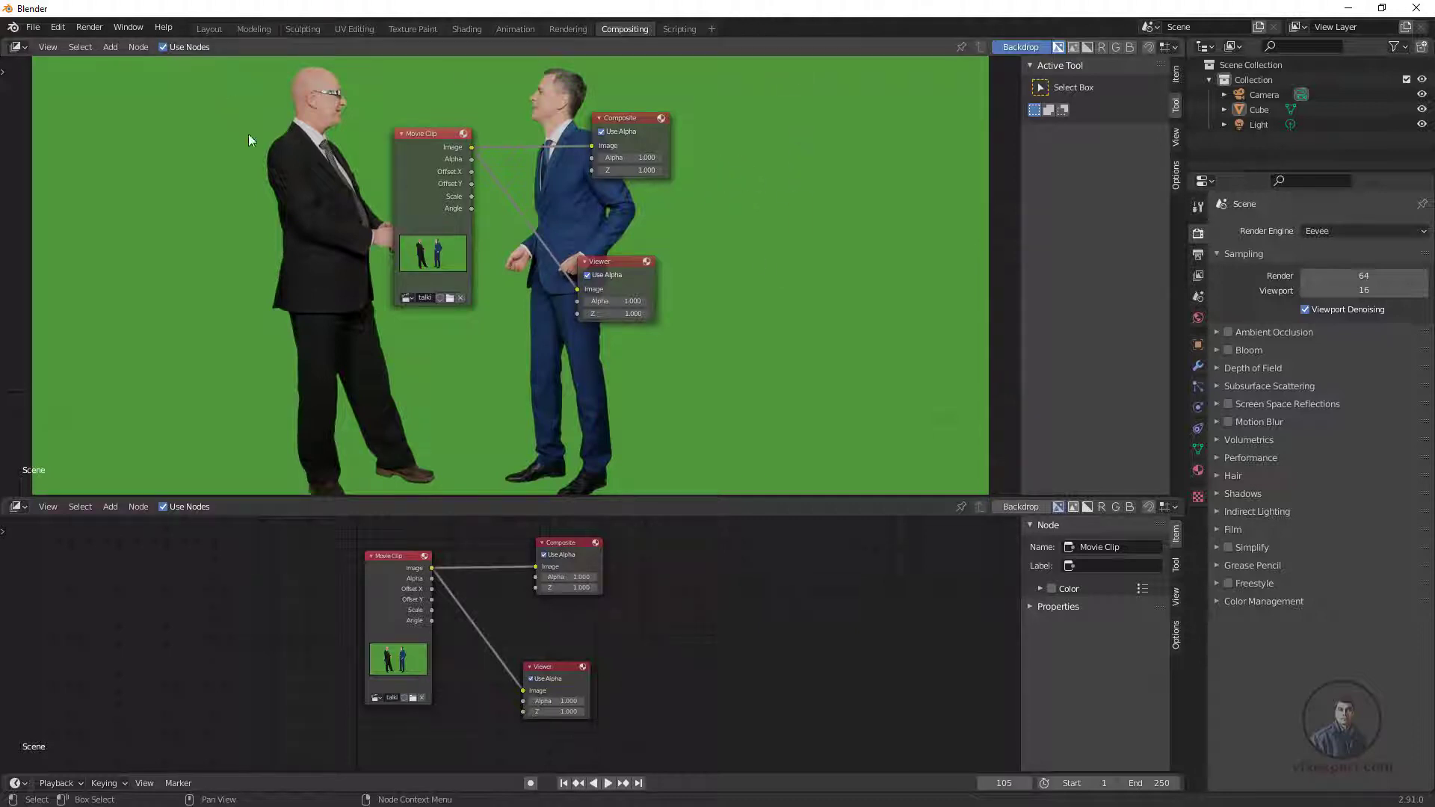
Change the upper Compositor area to an Image Editor showing the Viewer Node image, with the whole frame in view
left_click(24, 47)
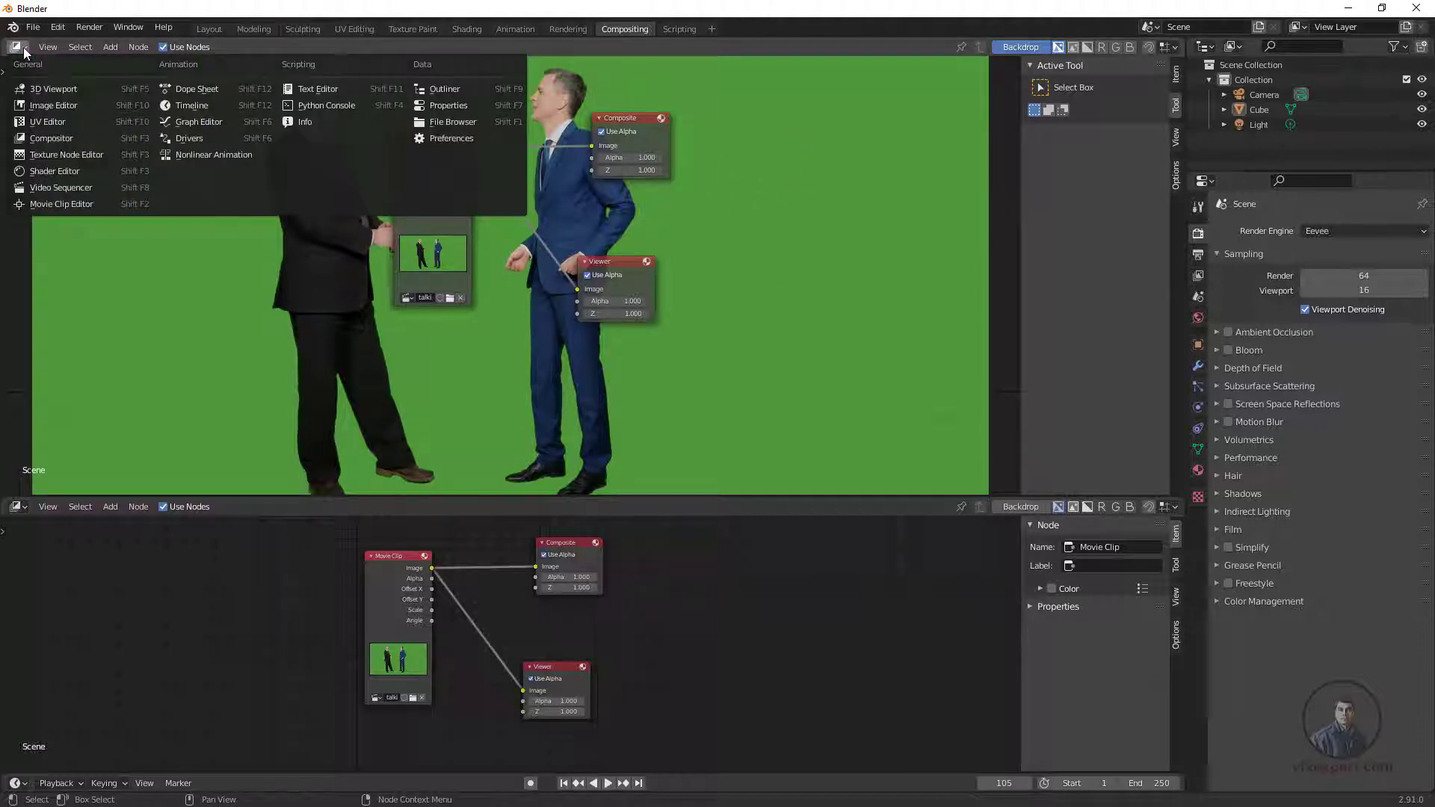
left_click(59, 113)
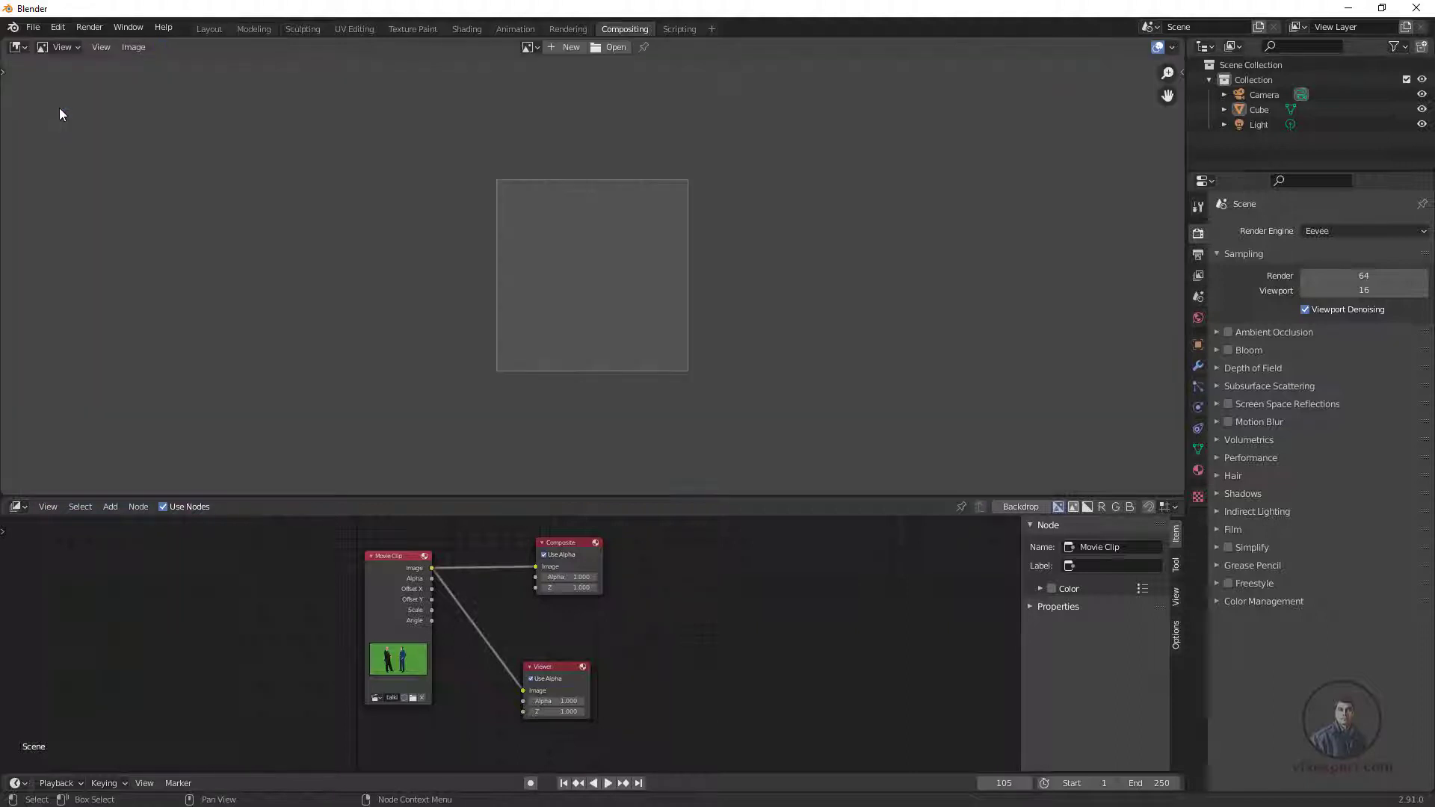
left_click(535, 46)
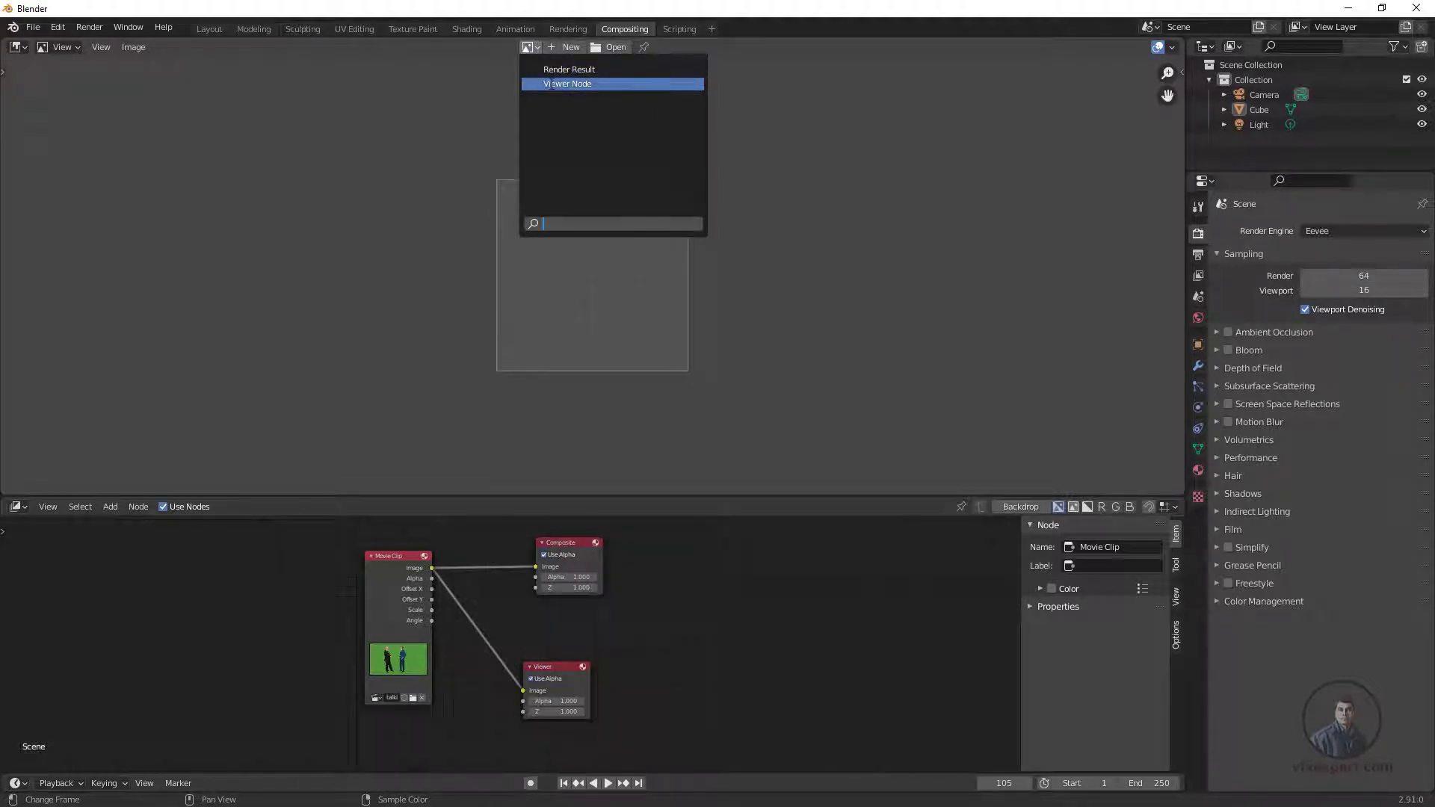
left_click(568, 83)
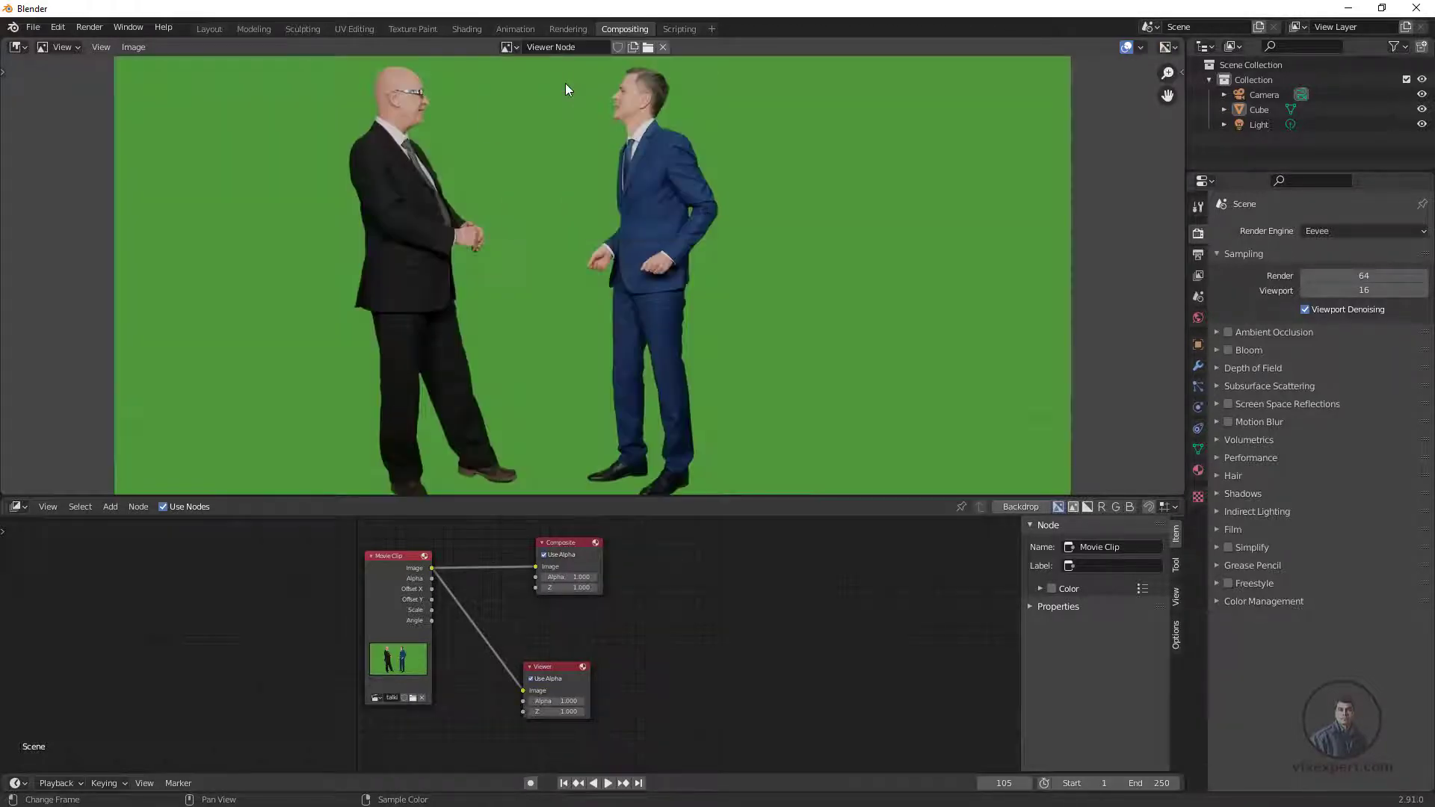
scroll(613, 285, "down", 1)
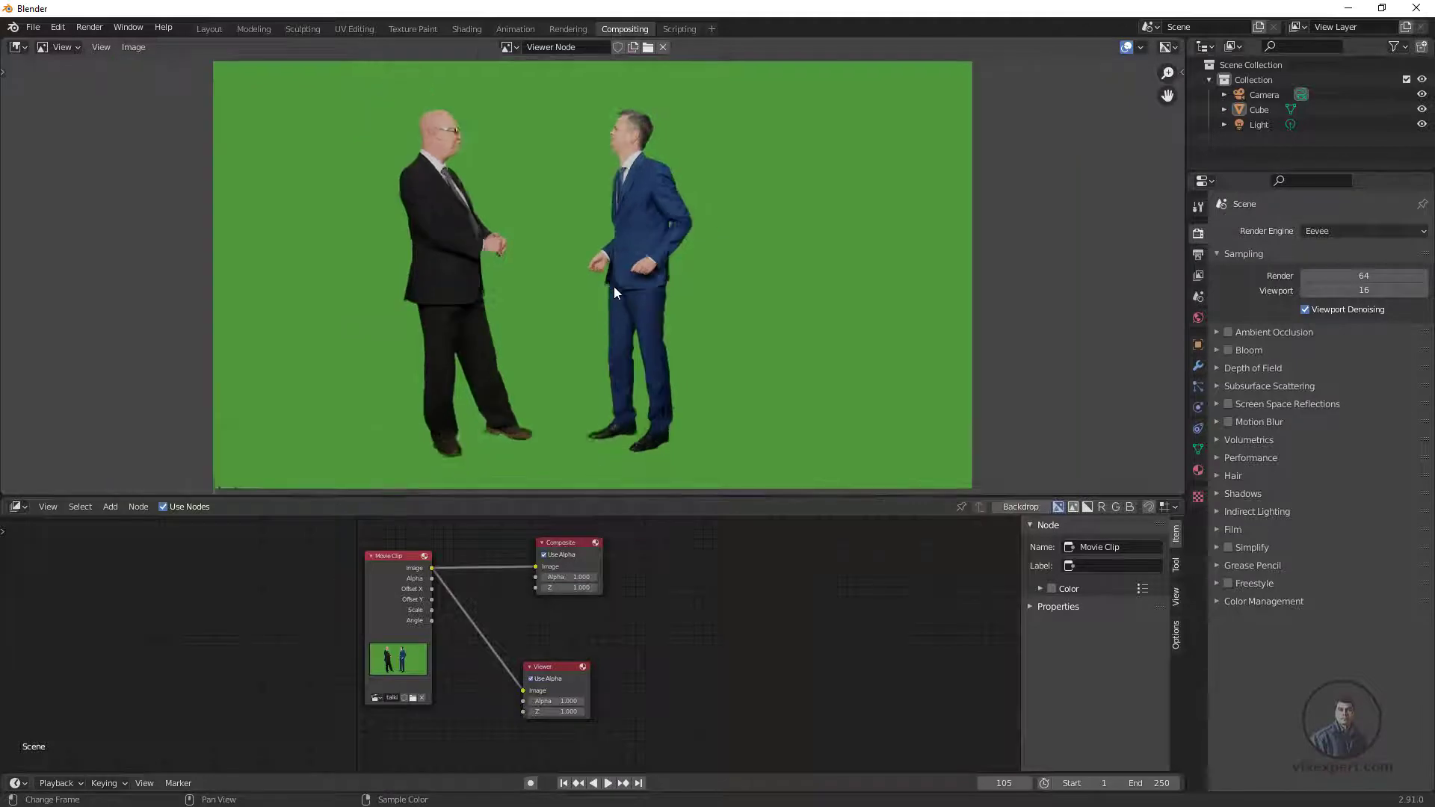
scroll(613, 286, "down", 1)
scroll(613, 286, "up", 1)
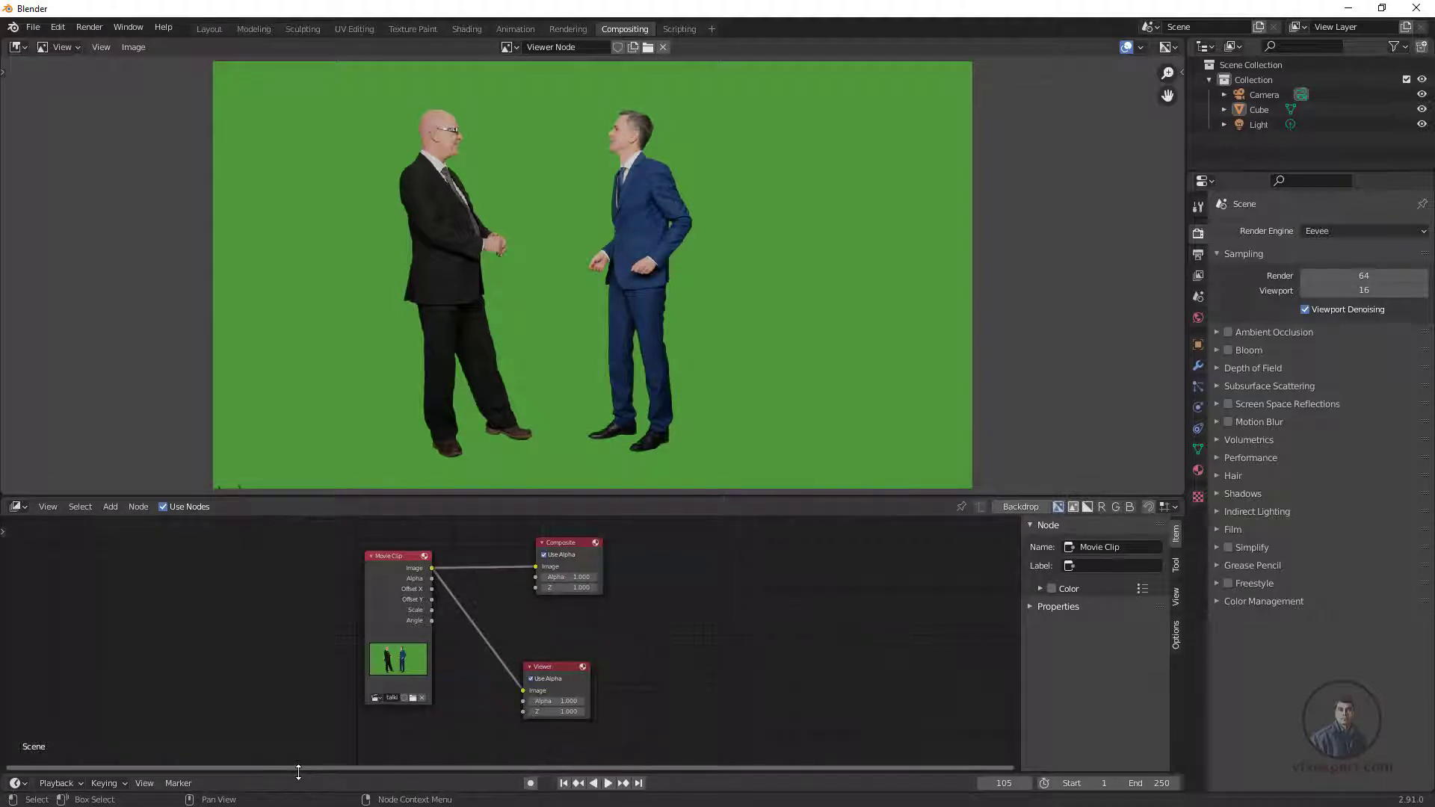
Enlarge the Timeline area upward and scrub the footage to frame 54
left_click_drag(298, 772, 301, 691)
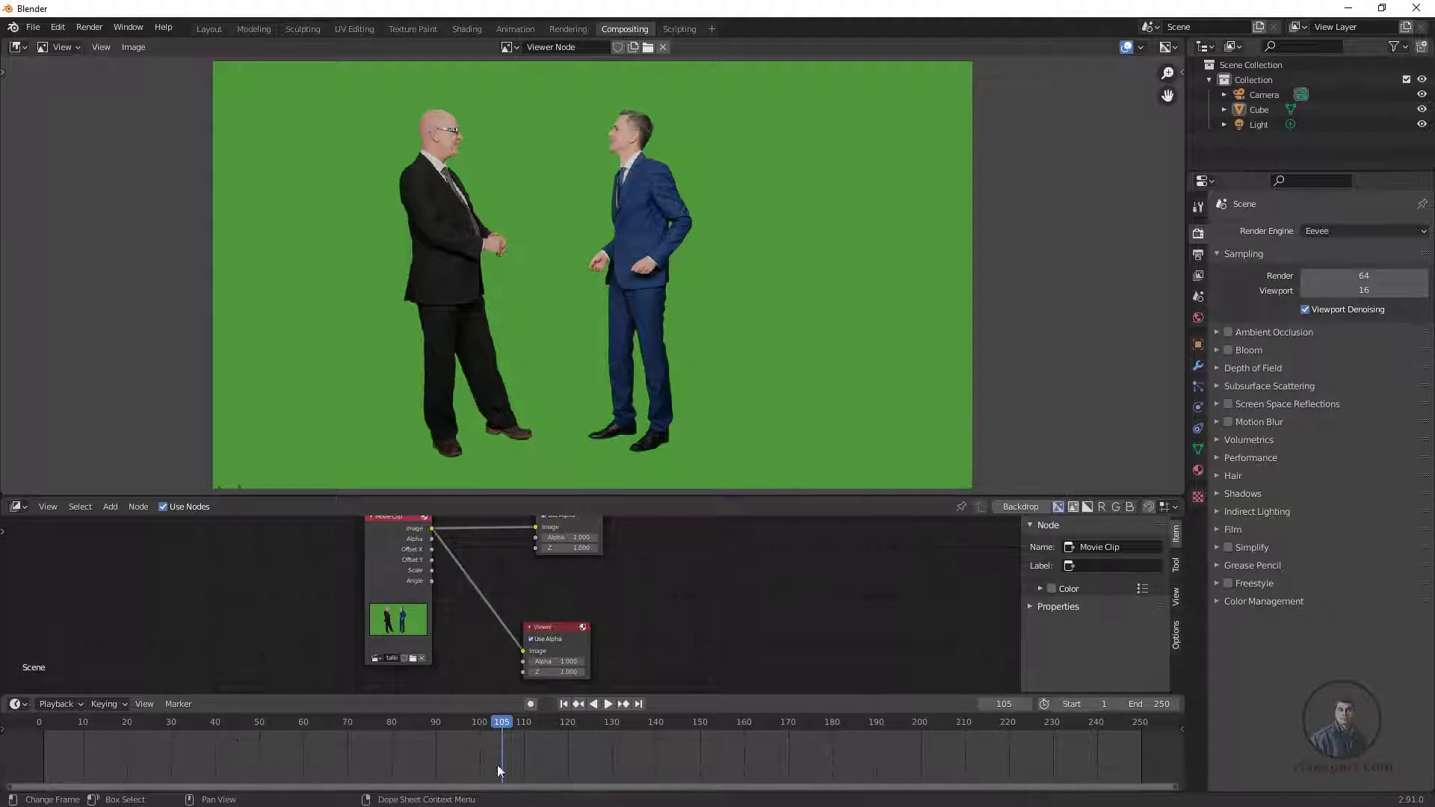
left_click_drag(501, 727, 277, 724)
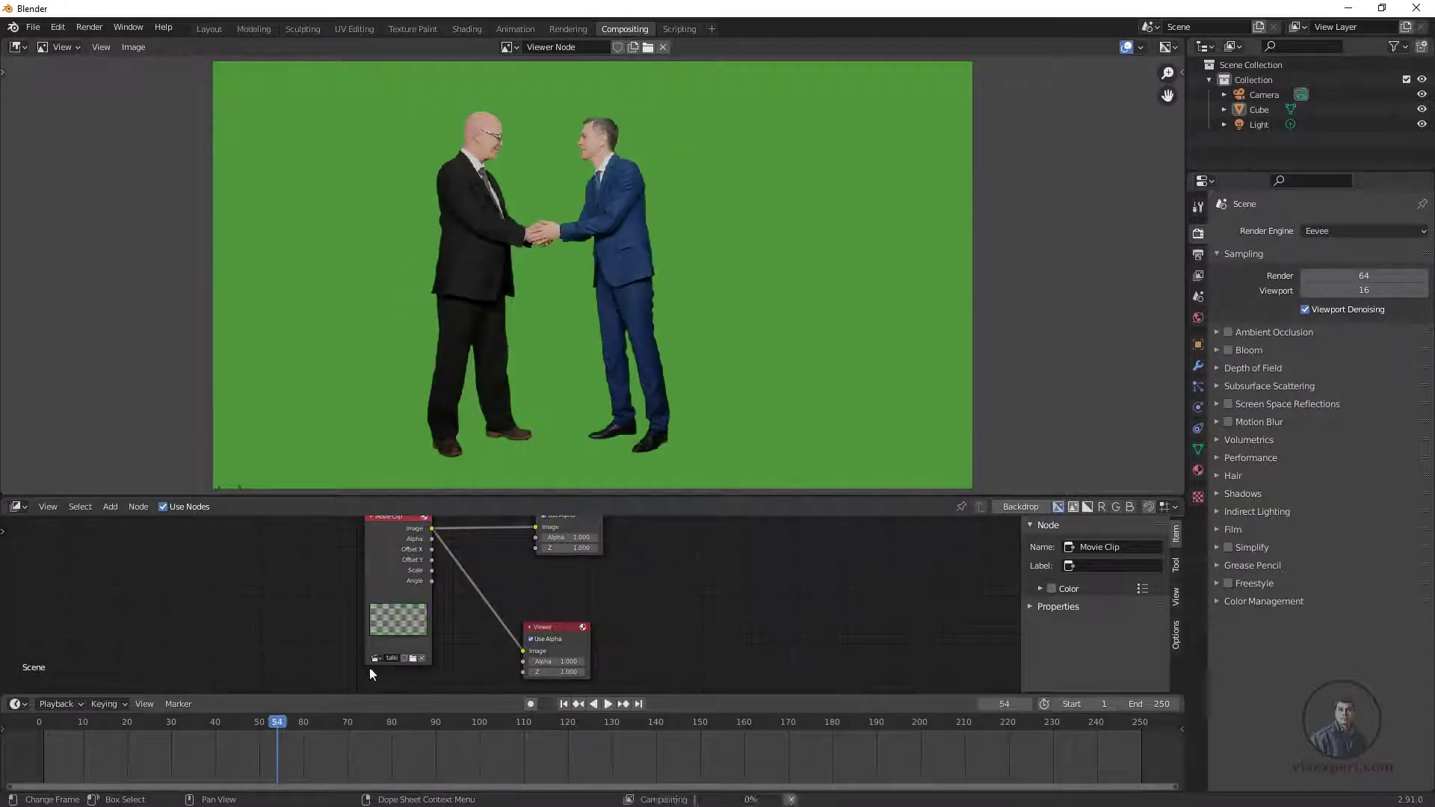
middle_click_drag(630, 590, 709, 593)
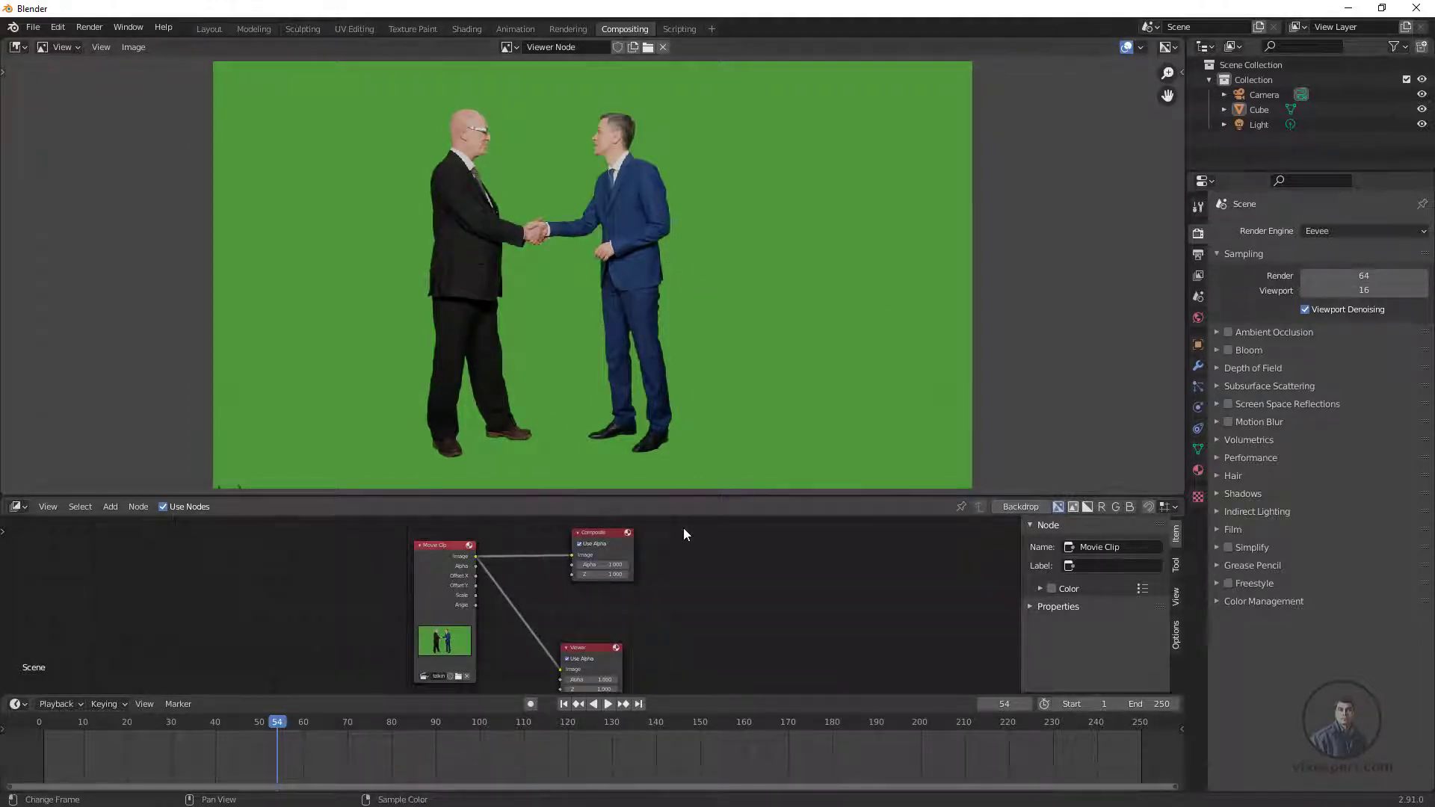
Enlarge the Compositor area upward and move the Movie Clip node farther away from the Composite and Viewer nodes
left_click_drag(711, 493, 673, 434)
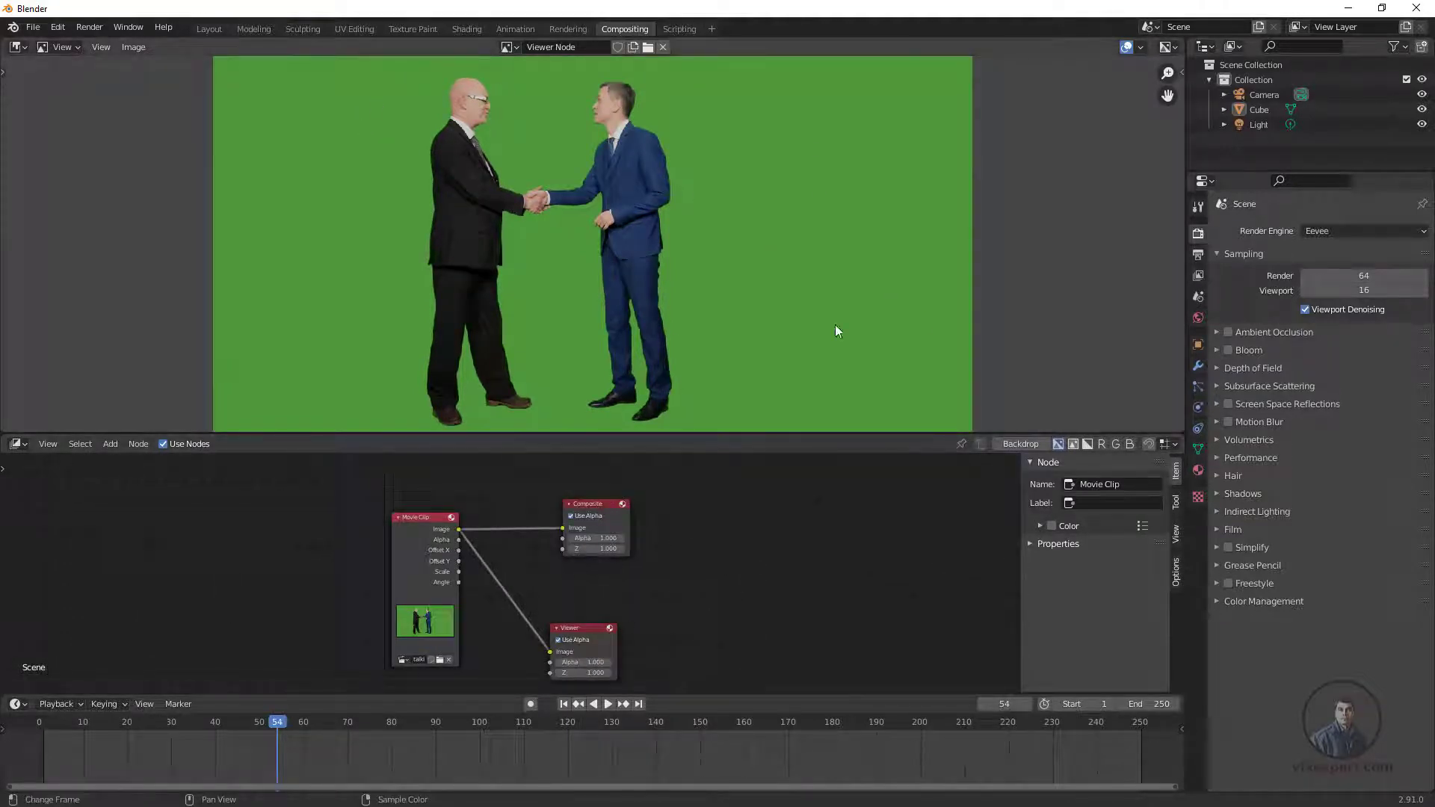
middle_click_drag(620, 578, 539, 556)
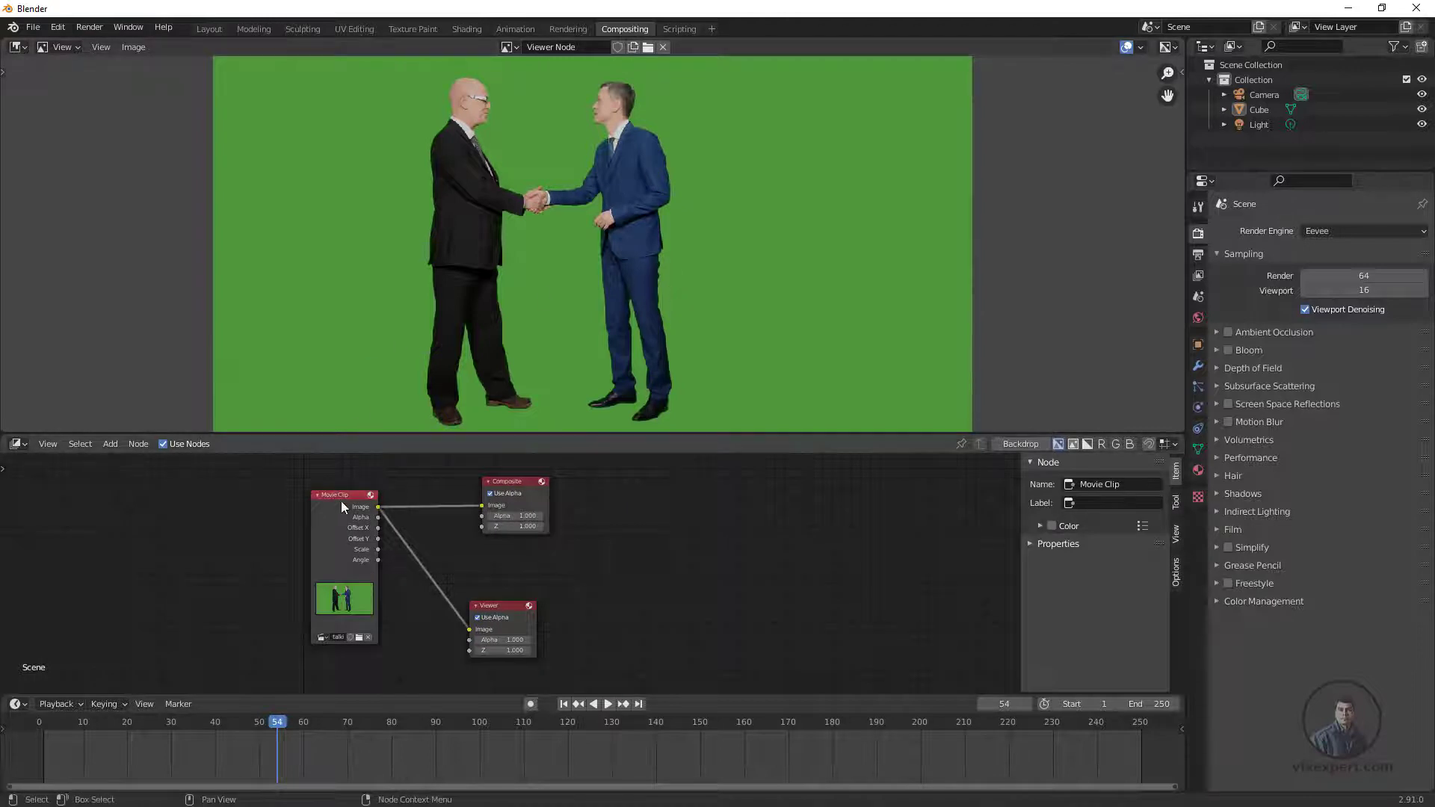
left_click_drag(342, 502, 246, 515)
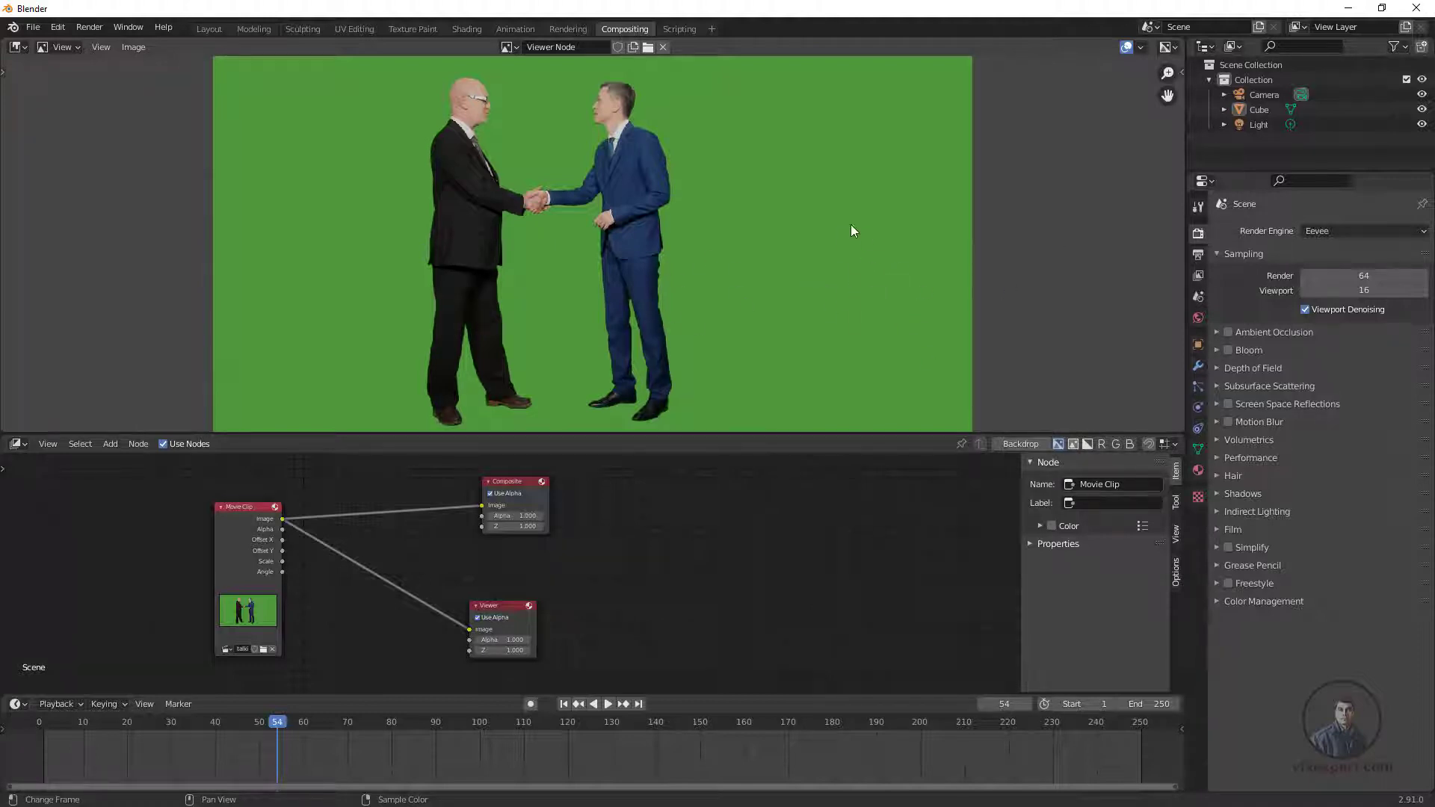
Show the scene's output dimensions and load talking_man_00000.tif in a Movie Clip Editor in the viewer area to check the footage's resolution
left_click(1196, 258)
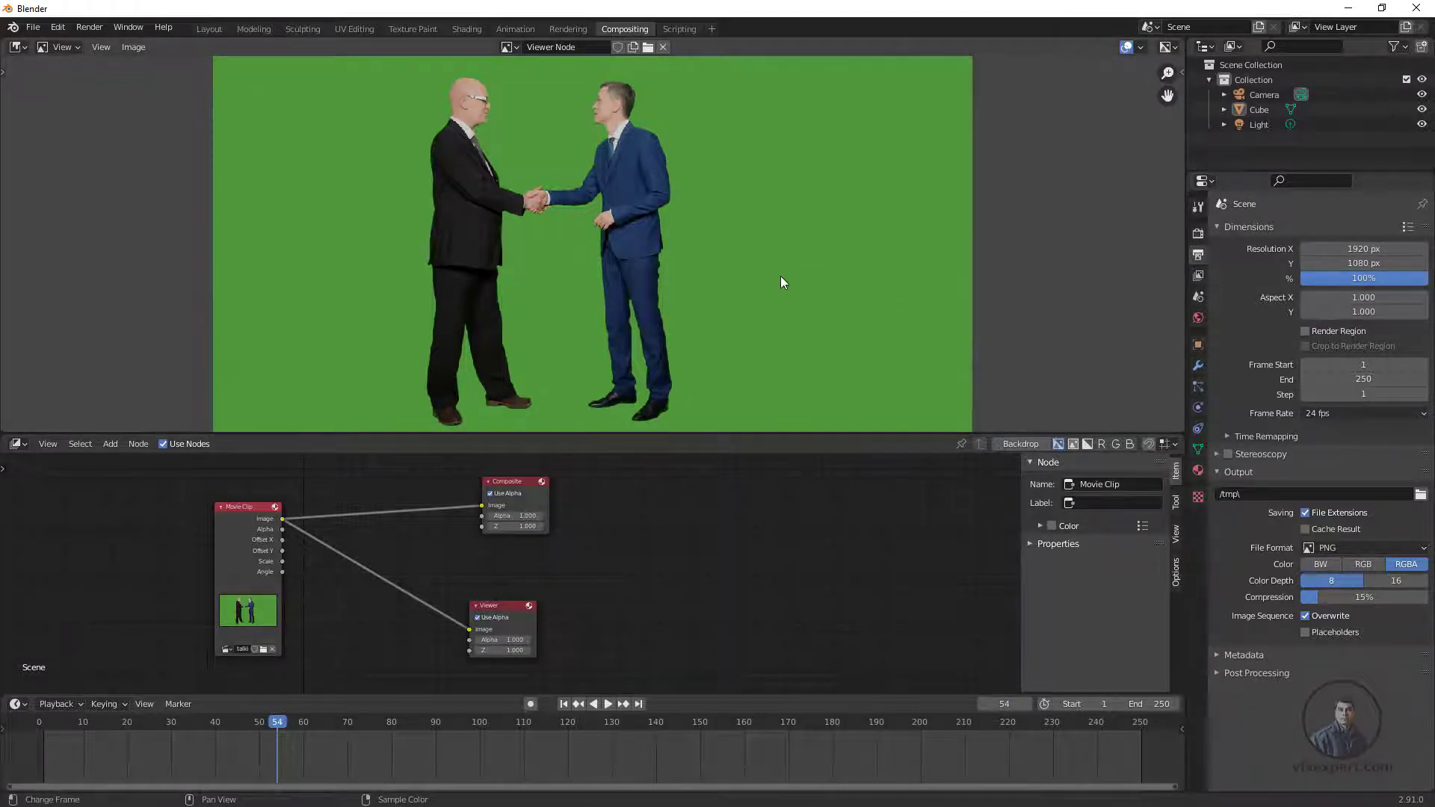
scroll(781, 276, "down", 1)
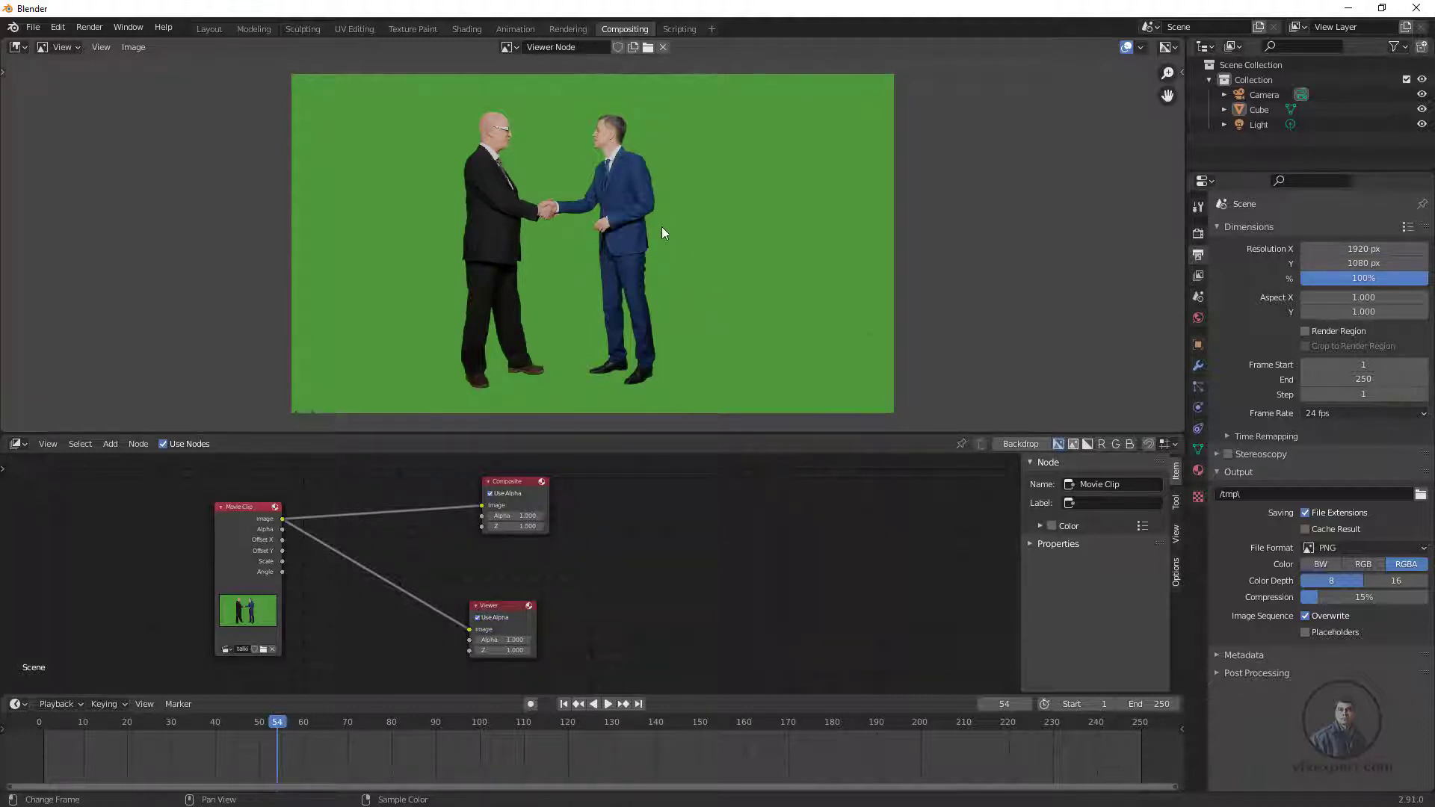
scroll(661, 227, "up", 1)
scroll(661, 227, "down", 1)
middle_click_drag(666, 227, 601, 239)
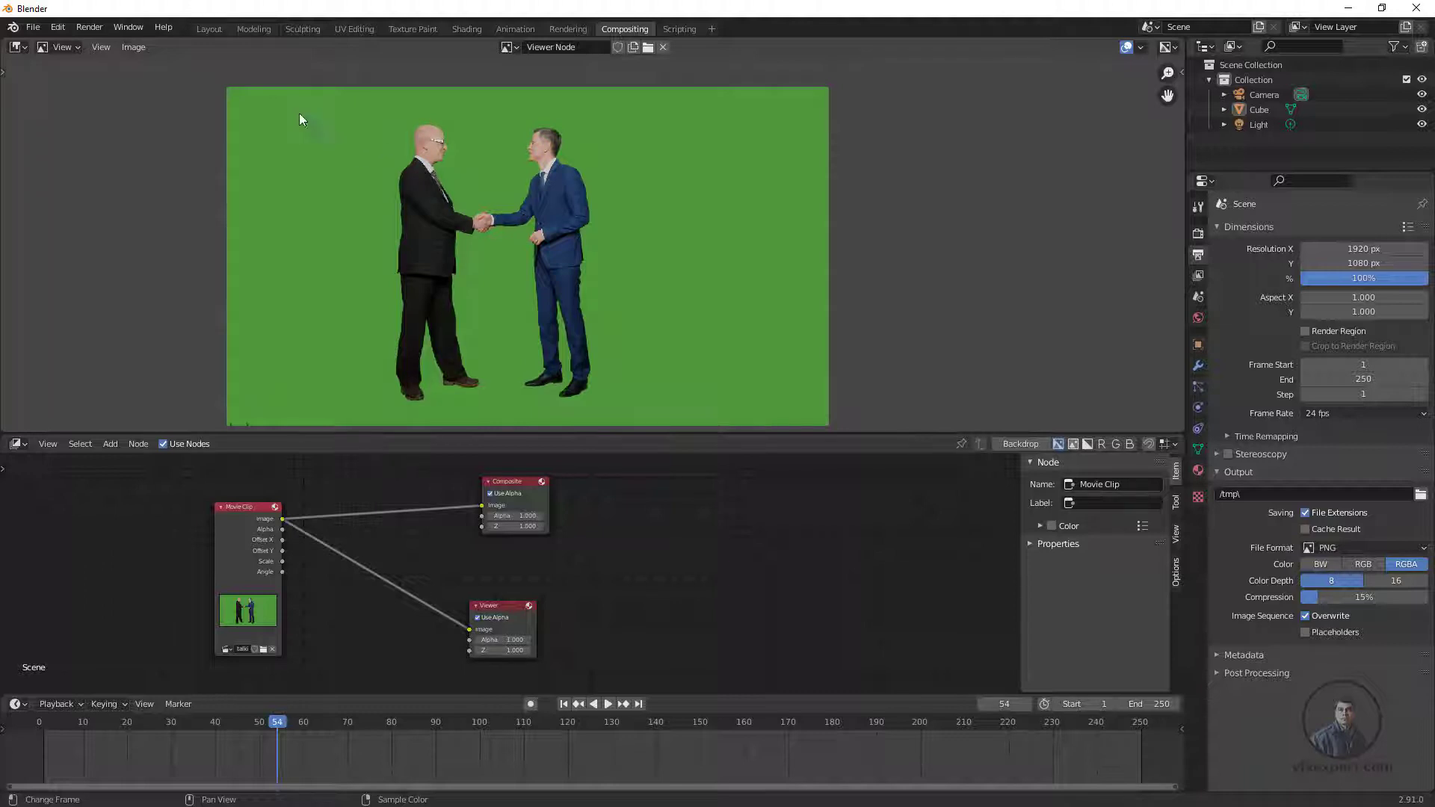
left_click(24, 48)
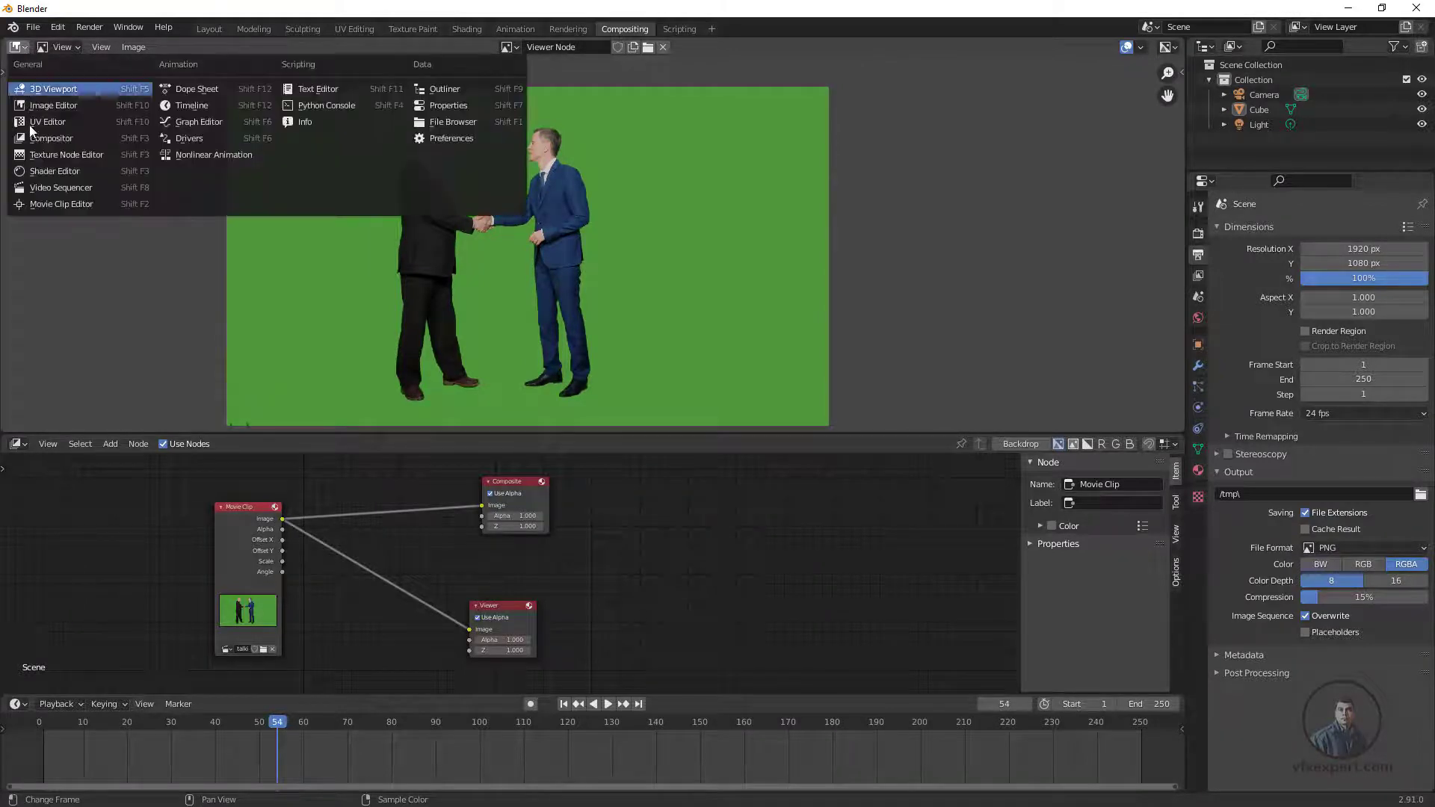
left_click(74, 204)
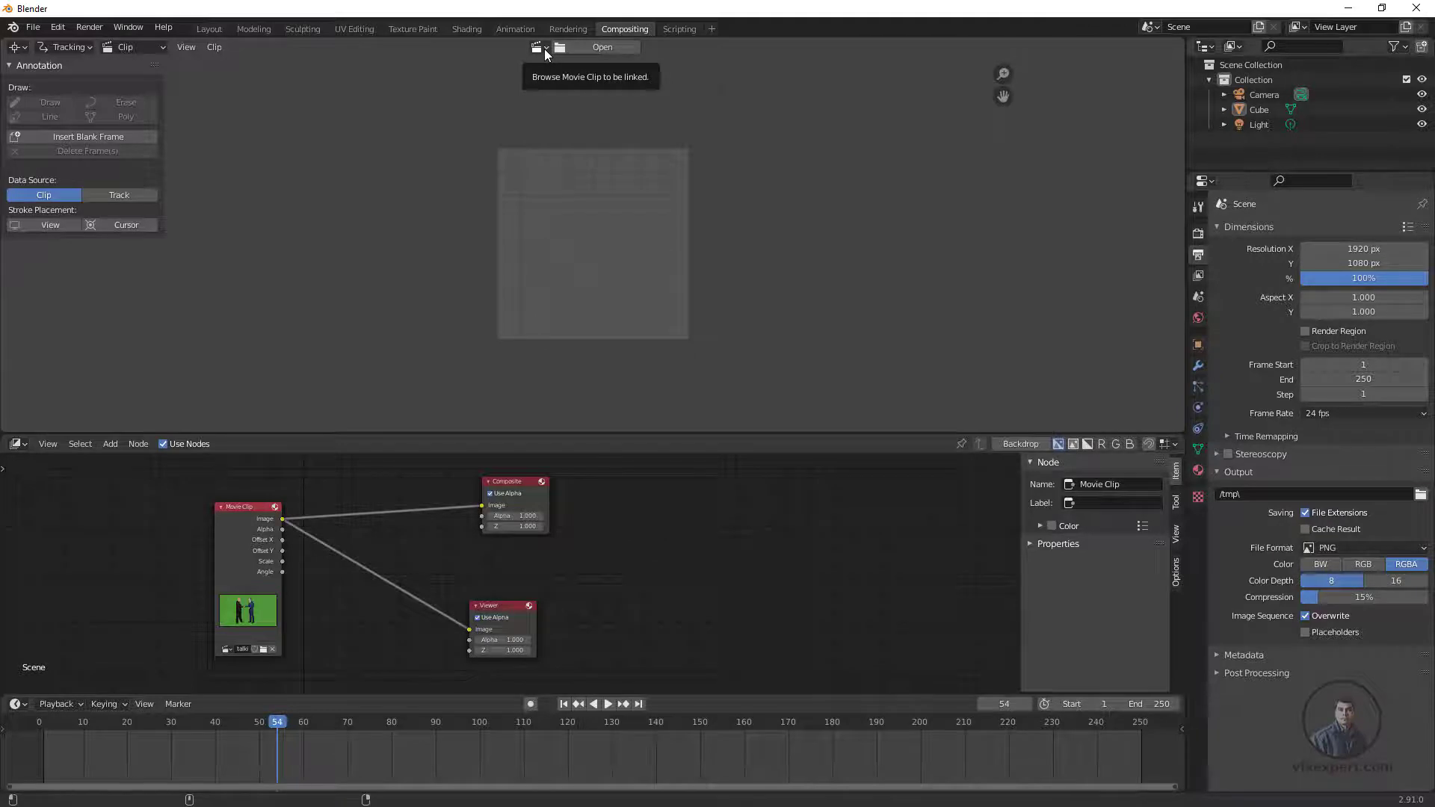
left_click(544, 47)
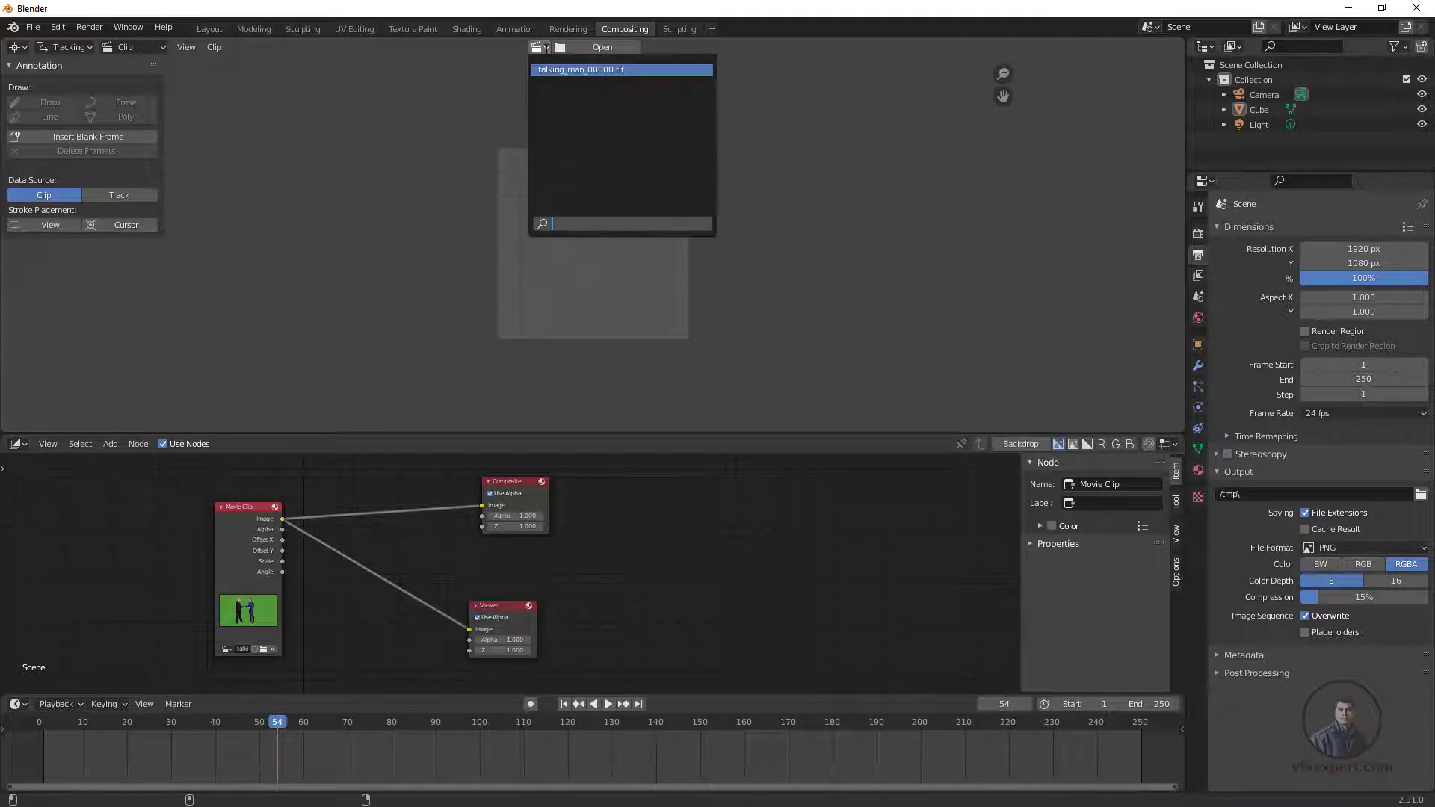
left_click(573, 69)
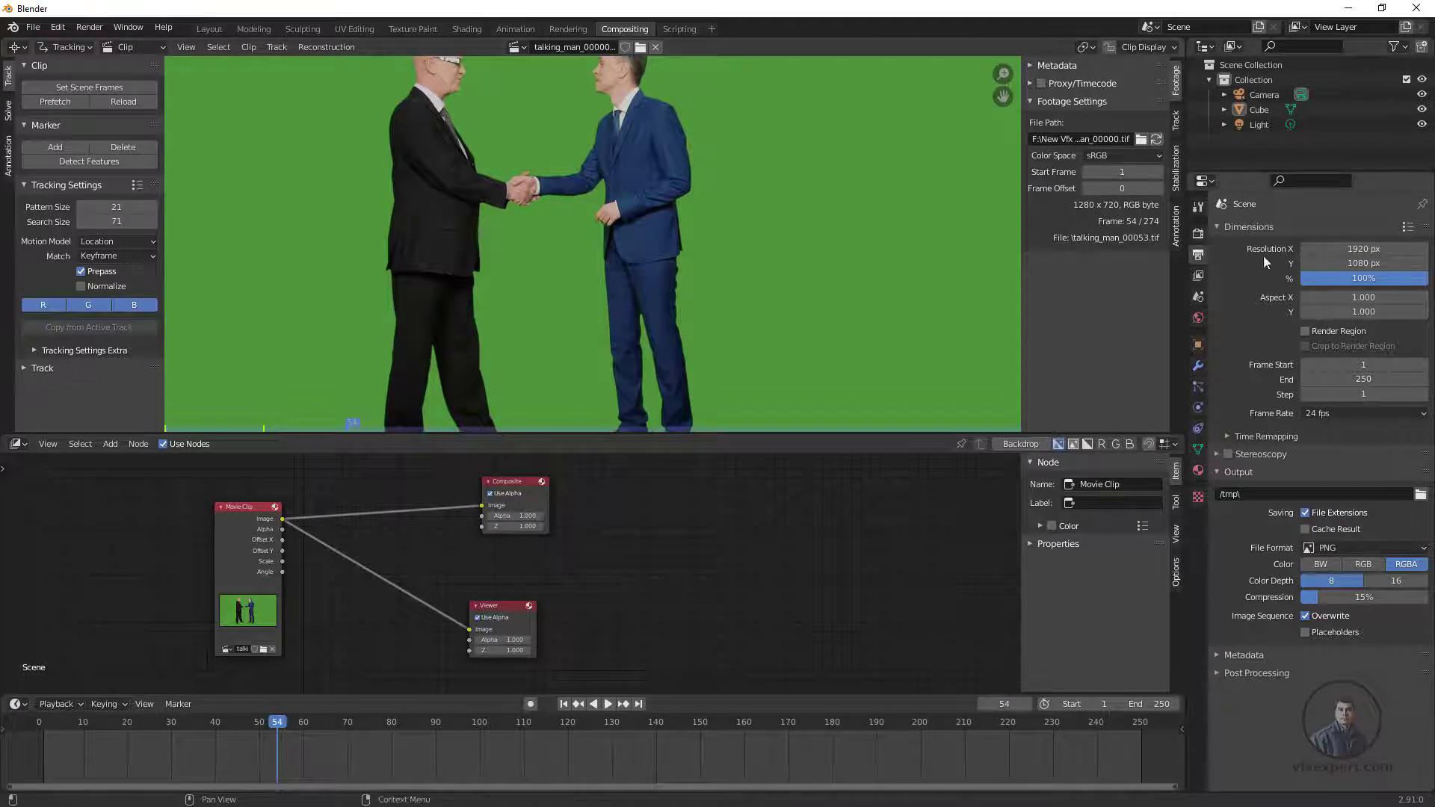
Set the output resolution to 1280 px by 720 px to match the footage
left_click(1346, 249)
type("1280")
key("Tab")
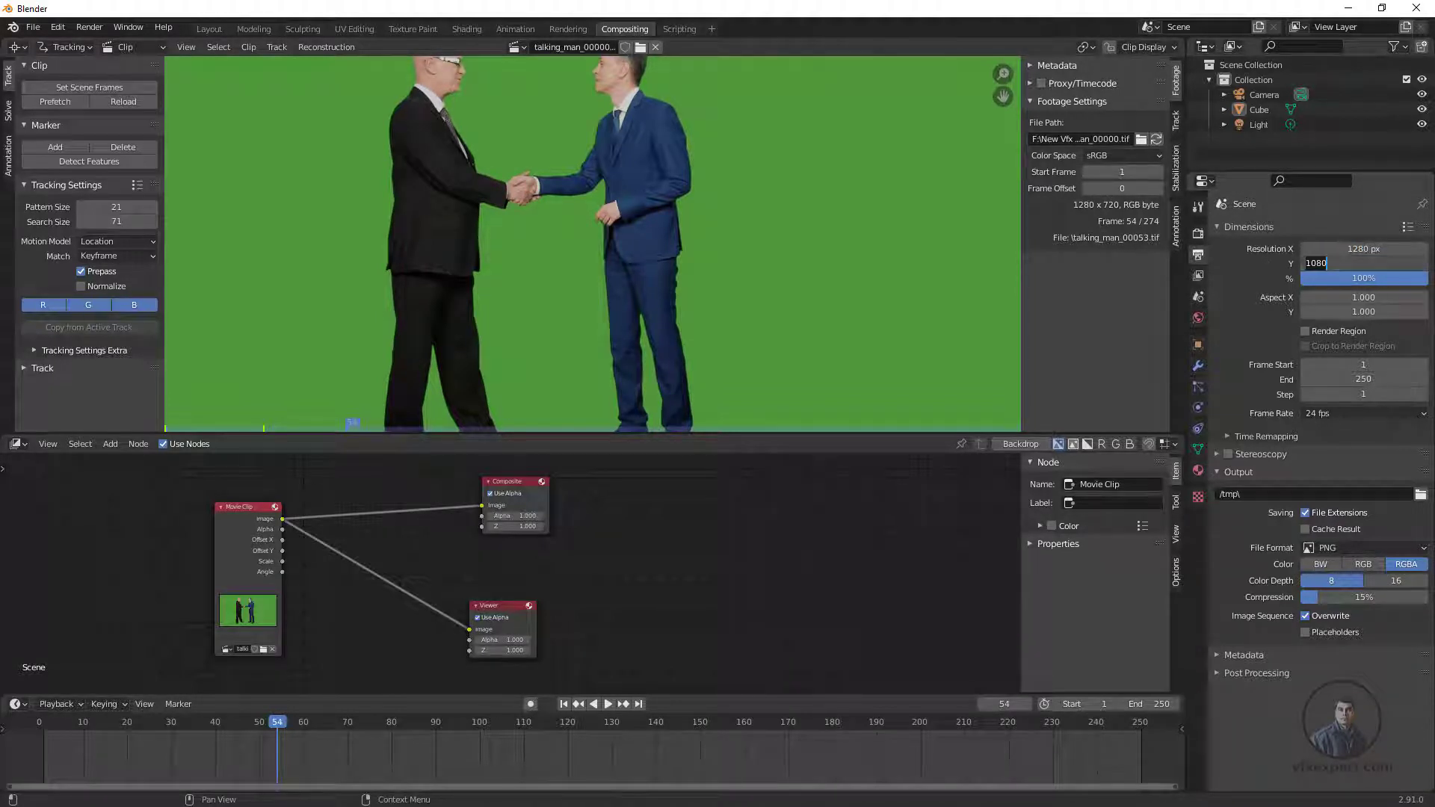
type("720")
key("Return")
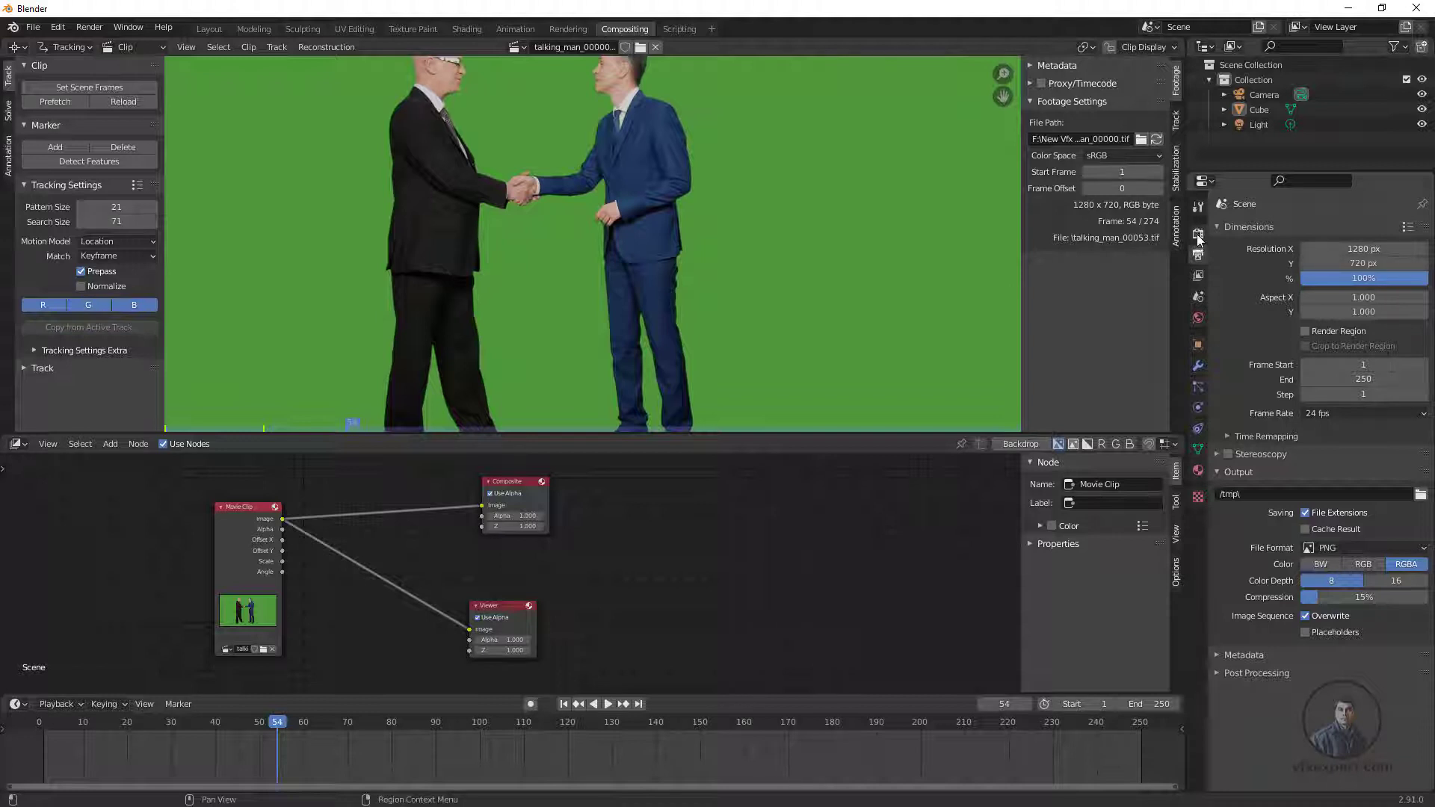
Set the scene's color management View Transform to Standard and collapse the Color Management settings again
left_click(1198, 234)
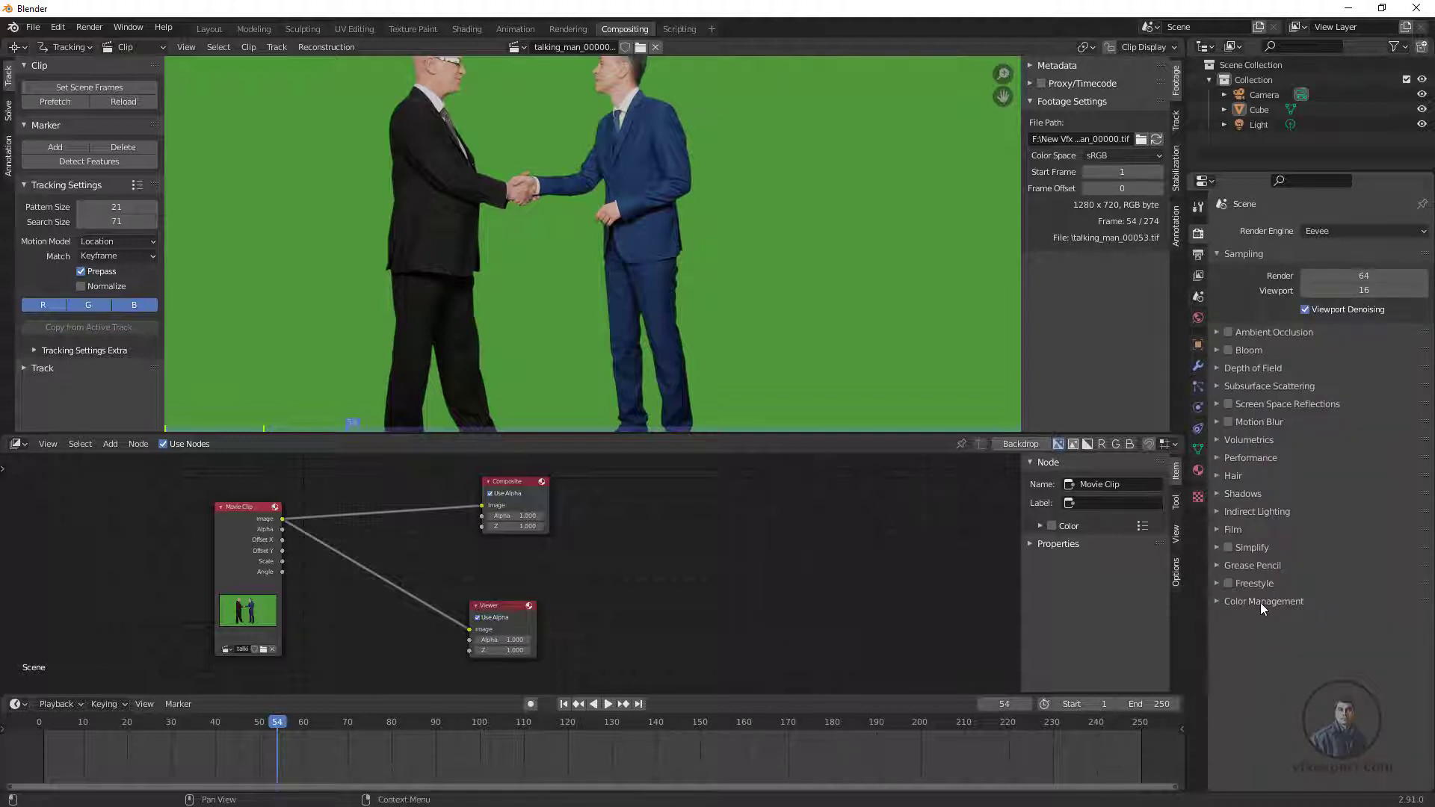
left_click(1217, 601)
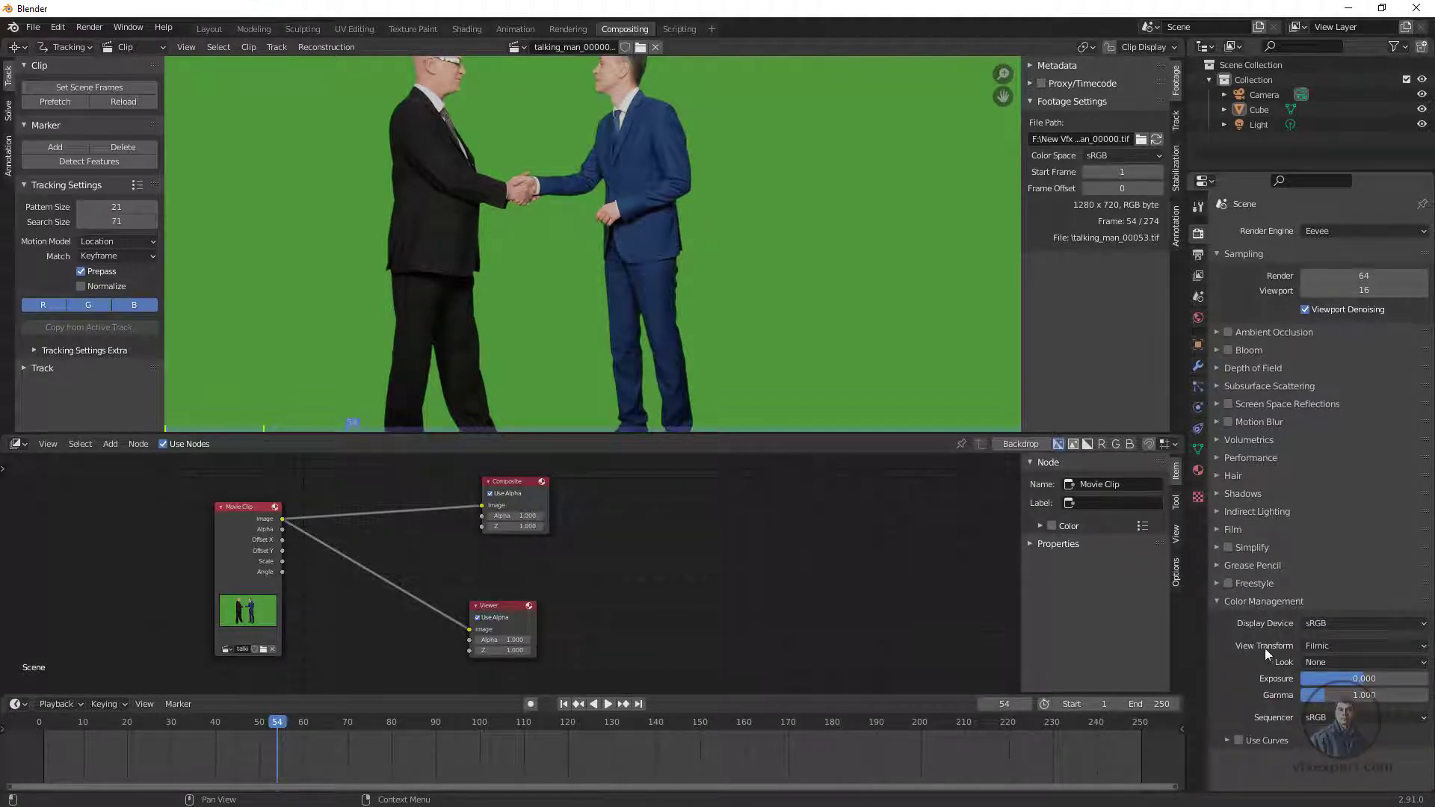
left_click(1350, 648)
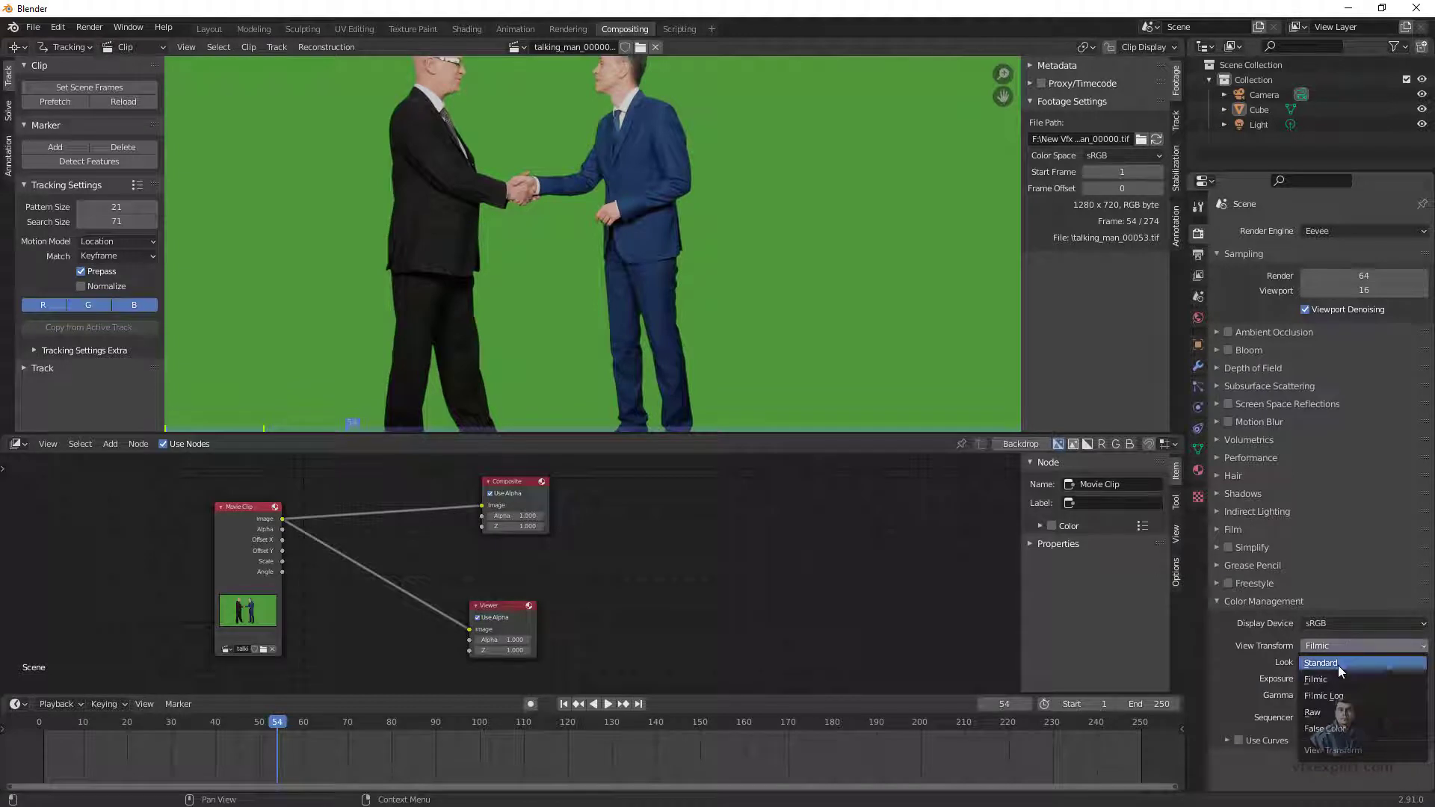
left_click(1338, 665)
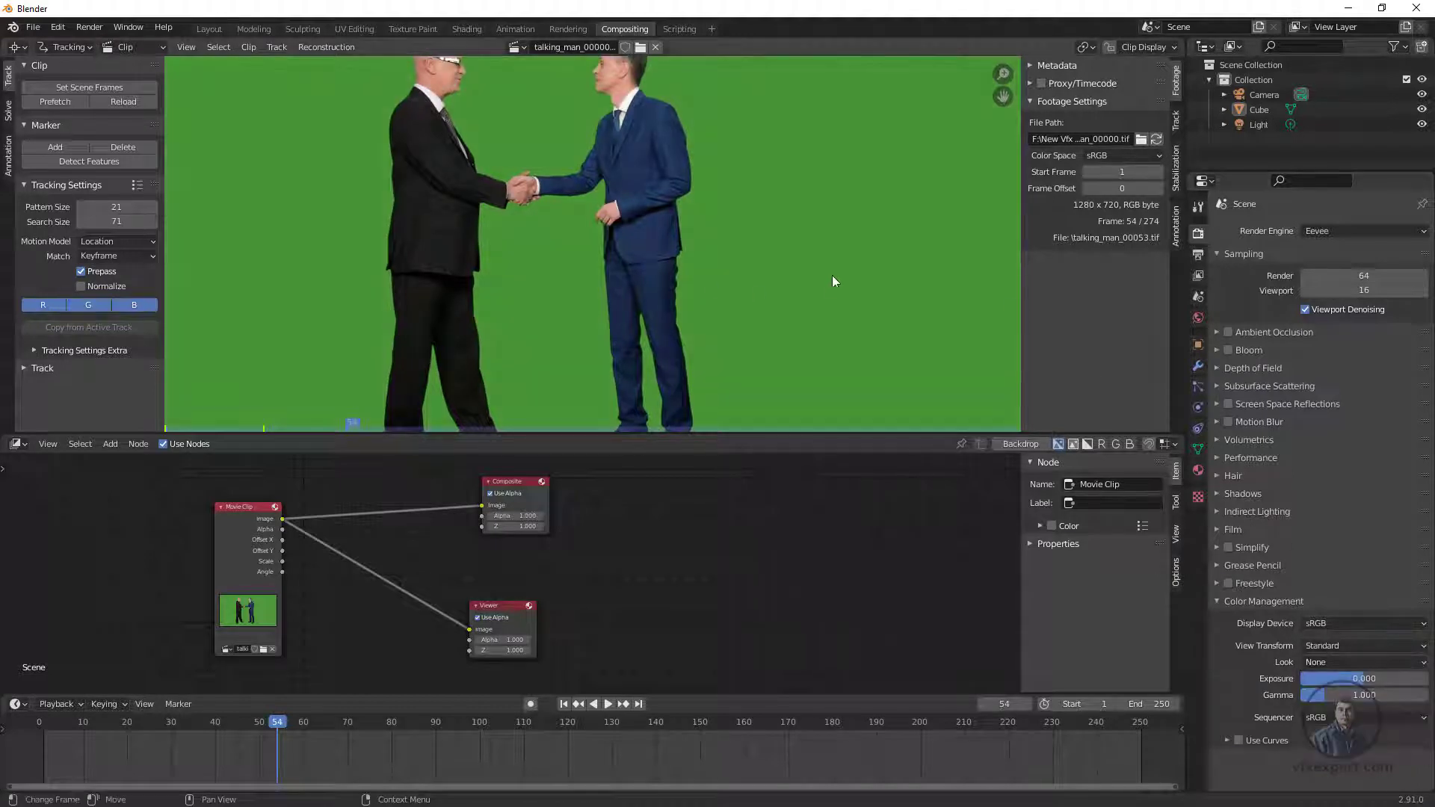
scroll(800, 257, "down", 1)
scroll(695, 277, "up", 1)
scroll(788, 273, "down", 1)
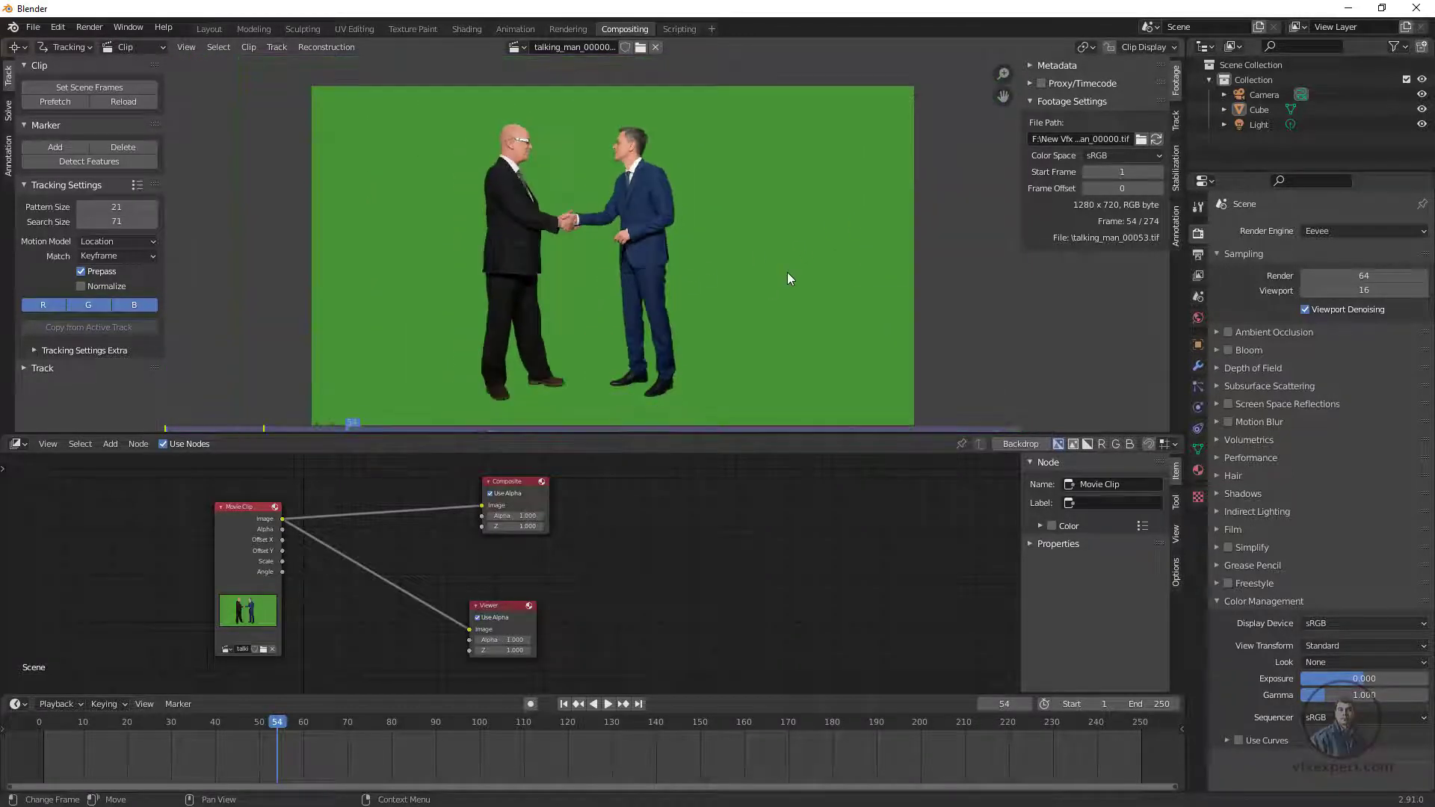
scroll(796, 253, "up", 1)
scroll(733, 204, "down", 1)
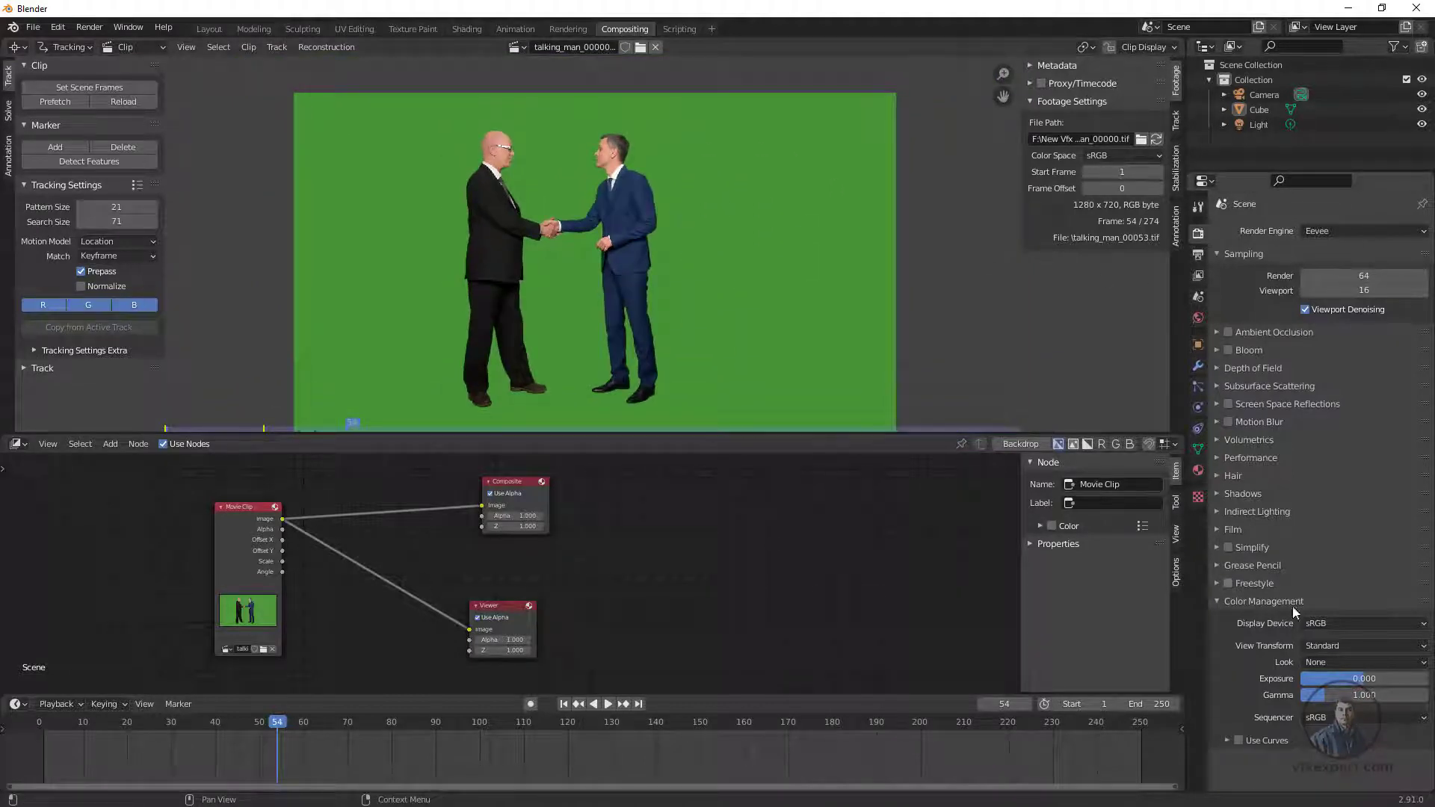
left_click(1217, 600)
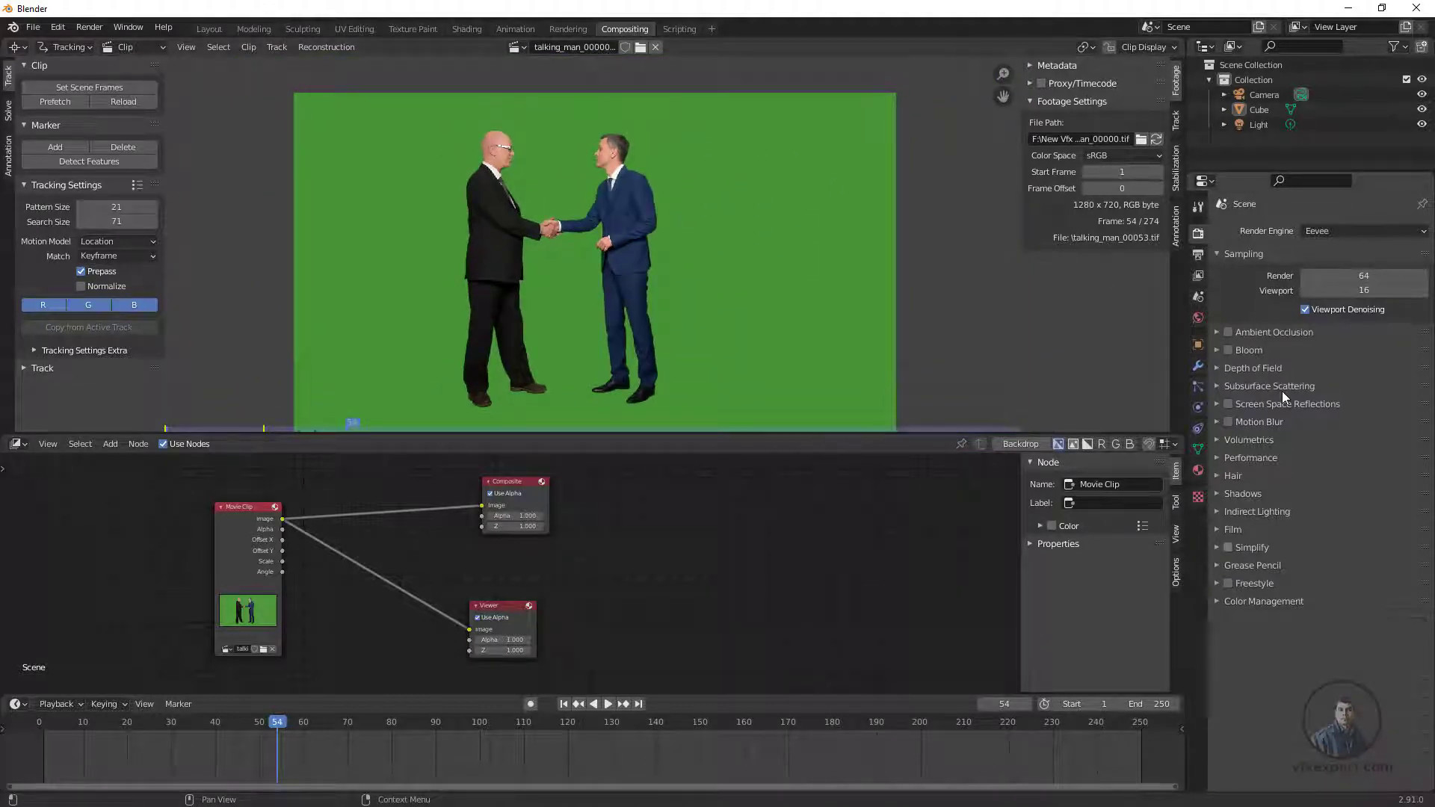
Change the Movie Clip Editor area back to an Image Editor showing the Viewer Node image
mouse_move(629, 197)
middle_mouse_down()
mouse_move(630, 183)
mouse_move(653, 210)
middle_mouse_up()
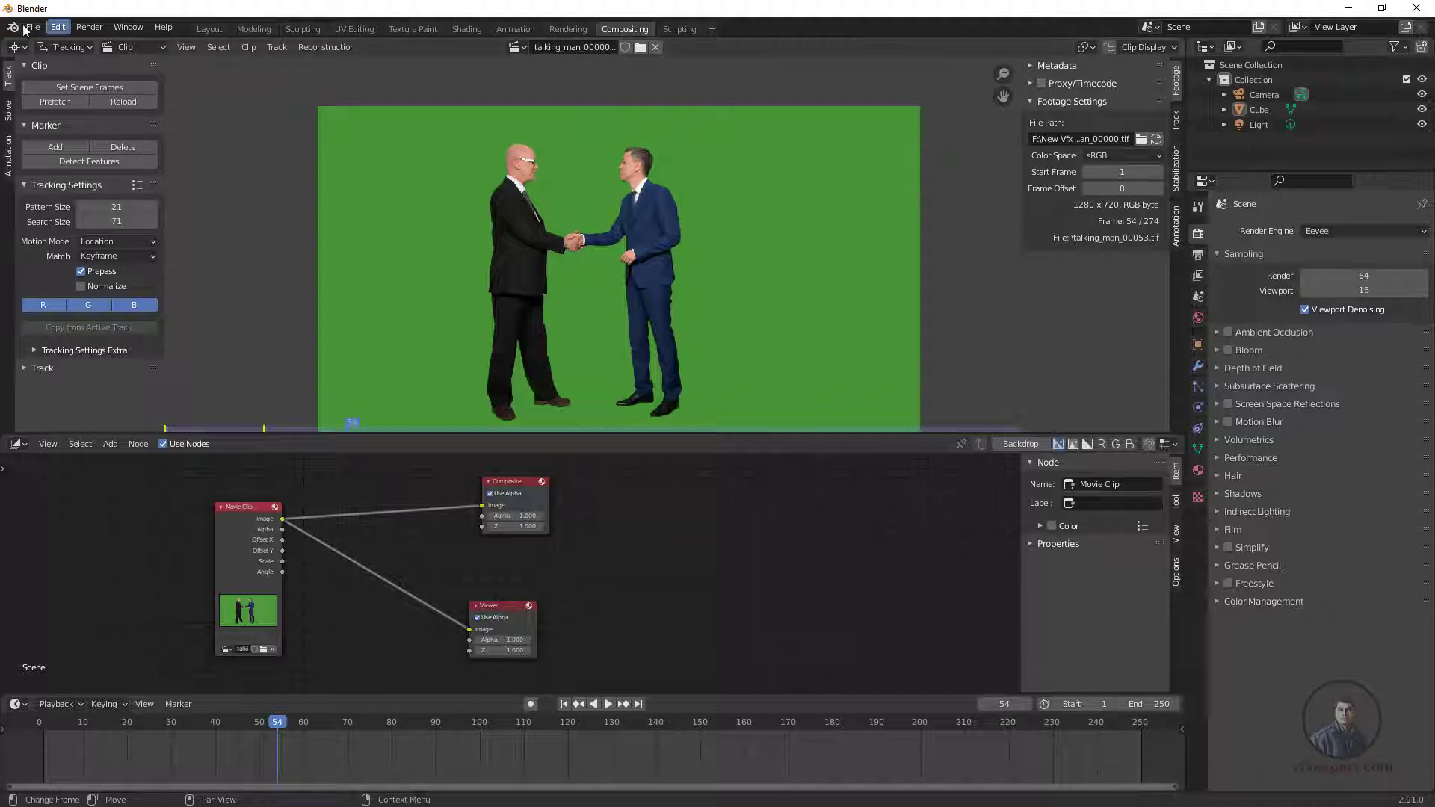
left_click(18, 47)
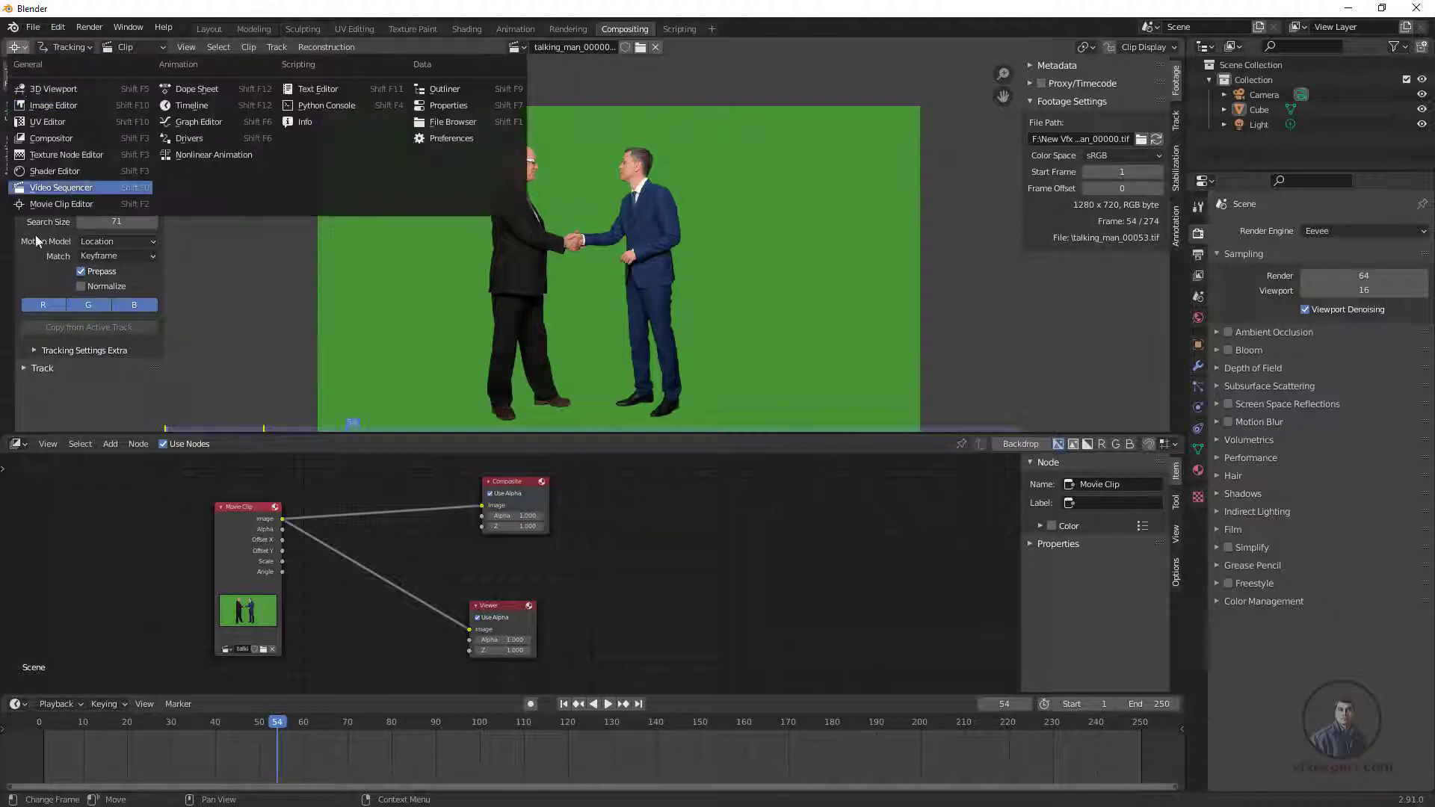
left_click(45, 105)
middle_click_drag(426, 151, 515, 164)
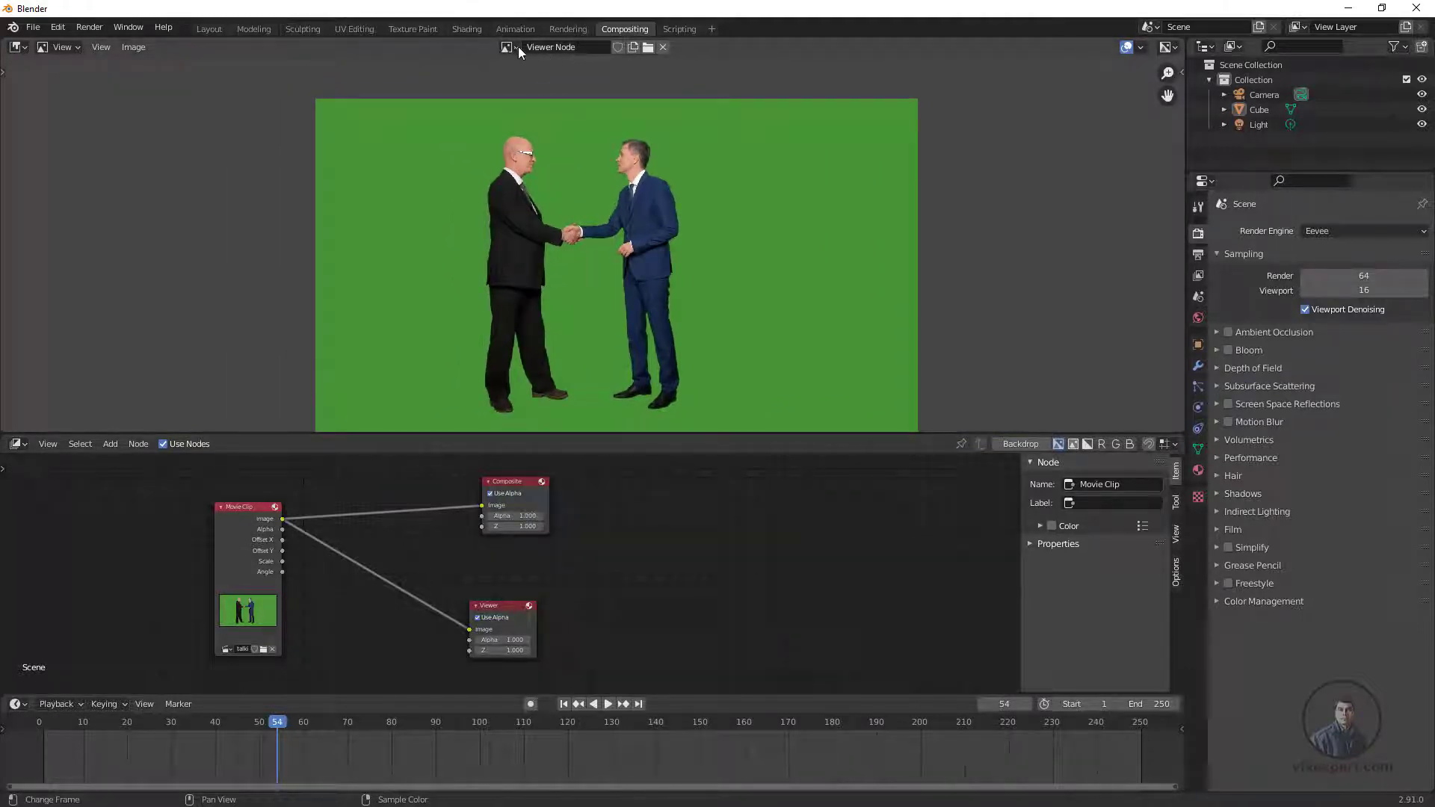
Play back the footage in the viewer and jump to frame 35
scroll(581, 263, "up", 2)
scroll(581, 263, "down", 2)
middle_click_drag(604, 306, 591, 299)
key("space")
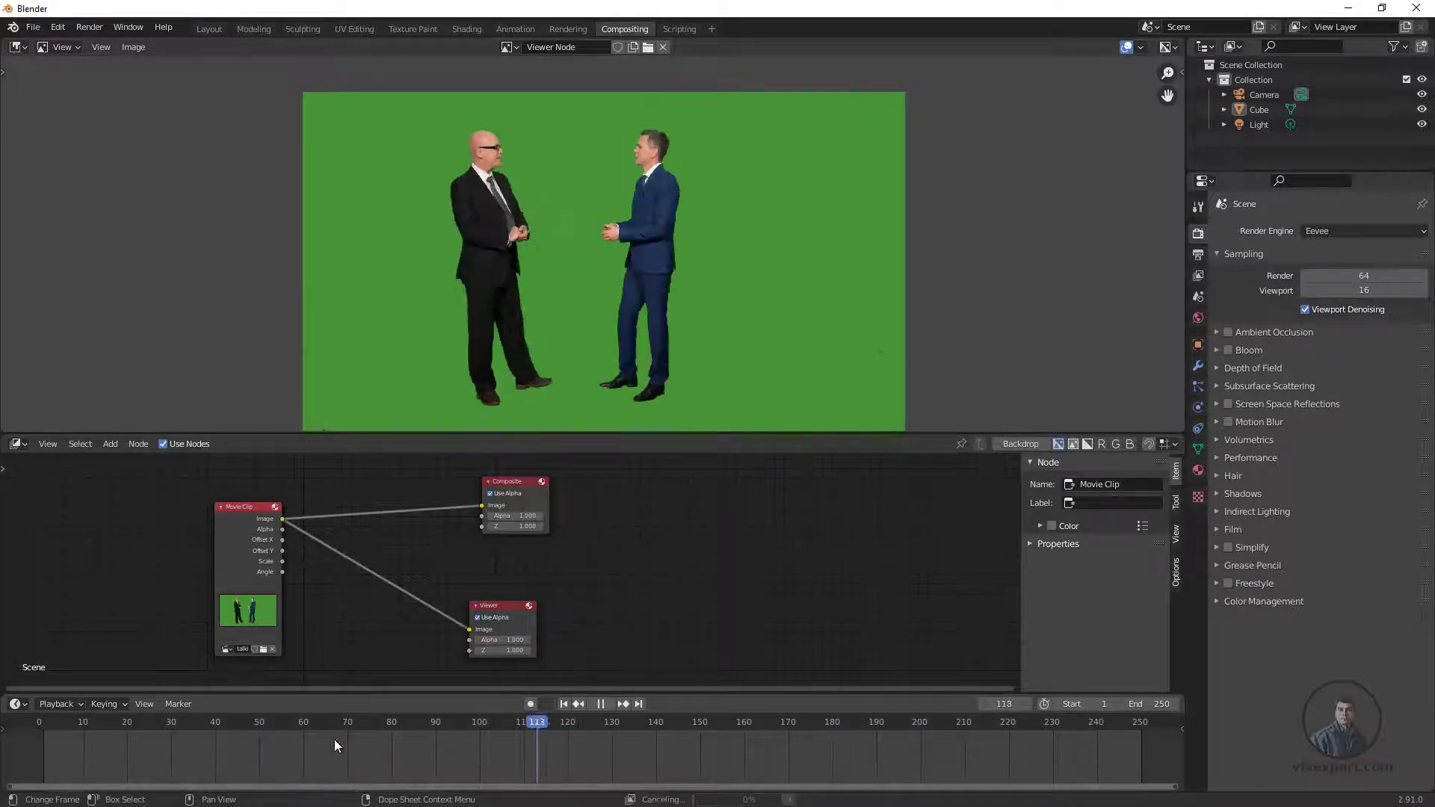
left_click(193, 752)
Enlarge the Compositor area upward and move the Viewer and Composite nodes farther from the Movie Clip node, leaving room between them
left_click_drag(551, 432, 551, 366)
scroll(536, 462, "up", 2)
middle_click_drag(535, 462, 597, 486)
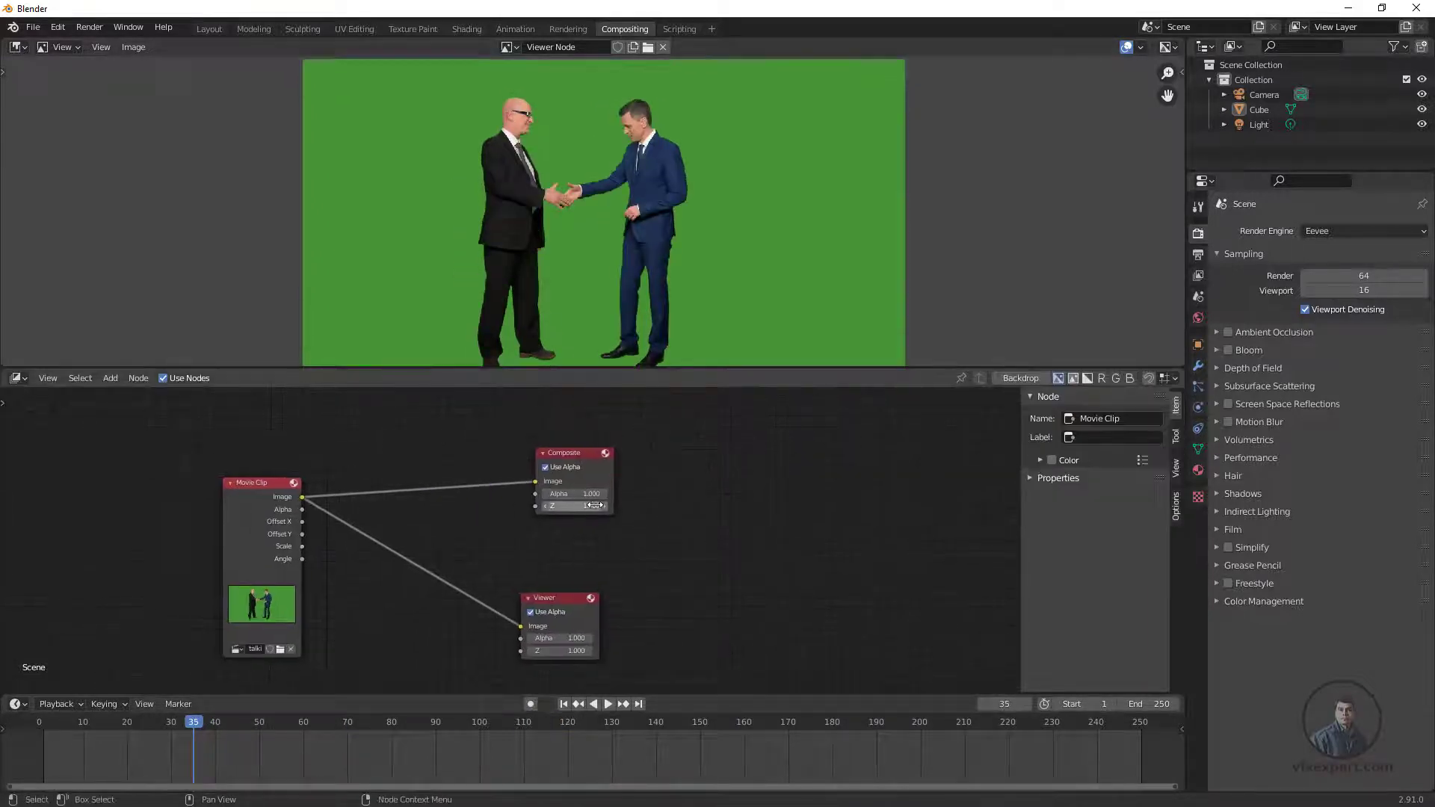
left_click_drag(559, 601, 636, 578)
left_click_drag(576, 453, 624, 443)
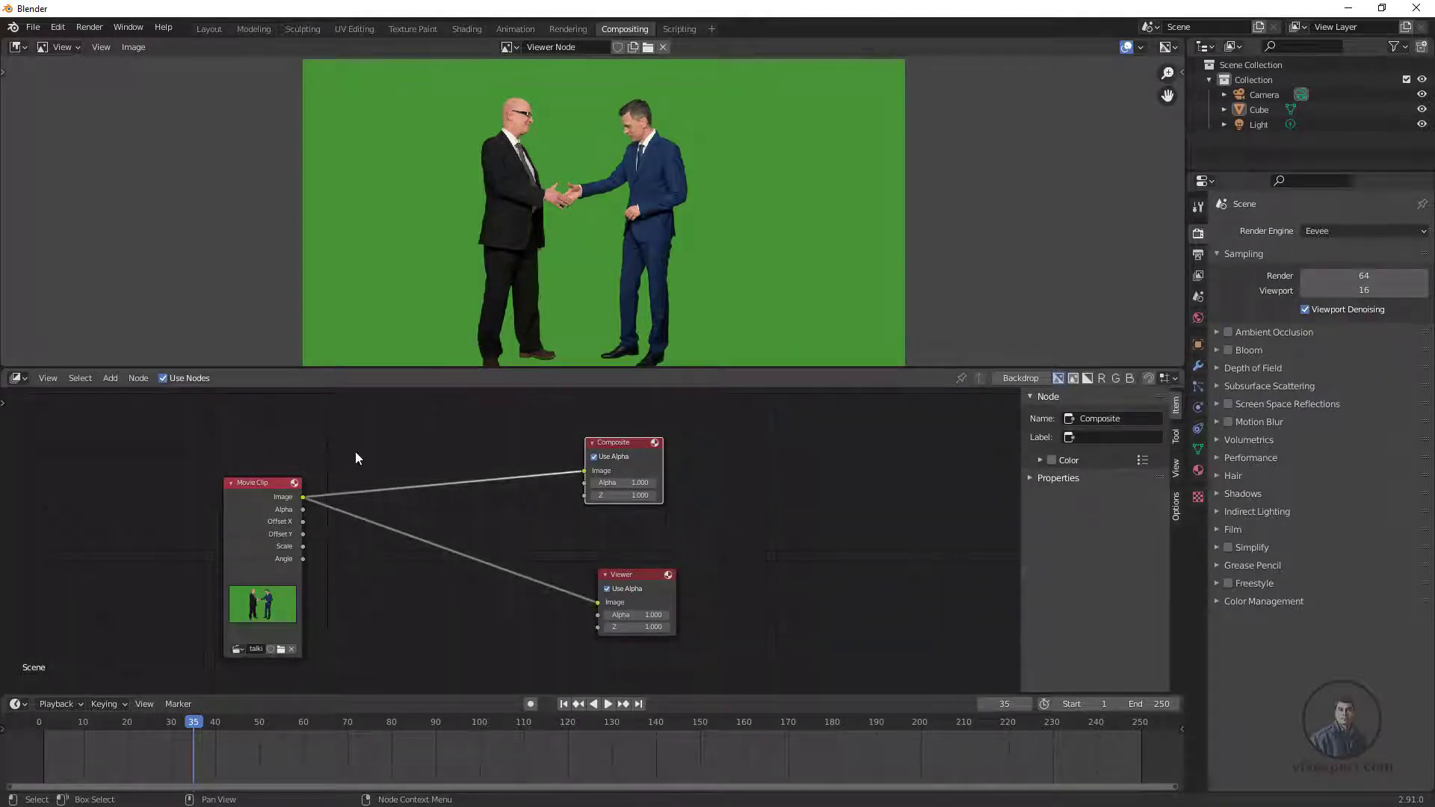
left_click(108, 379)
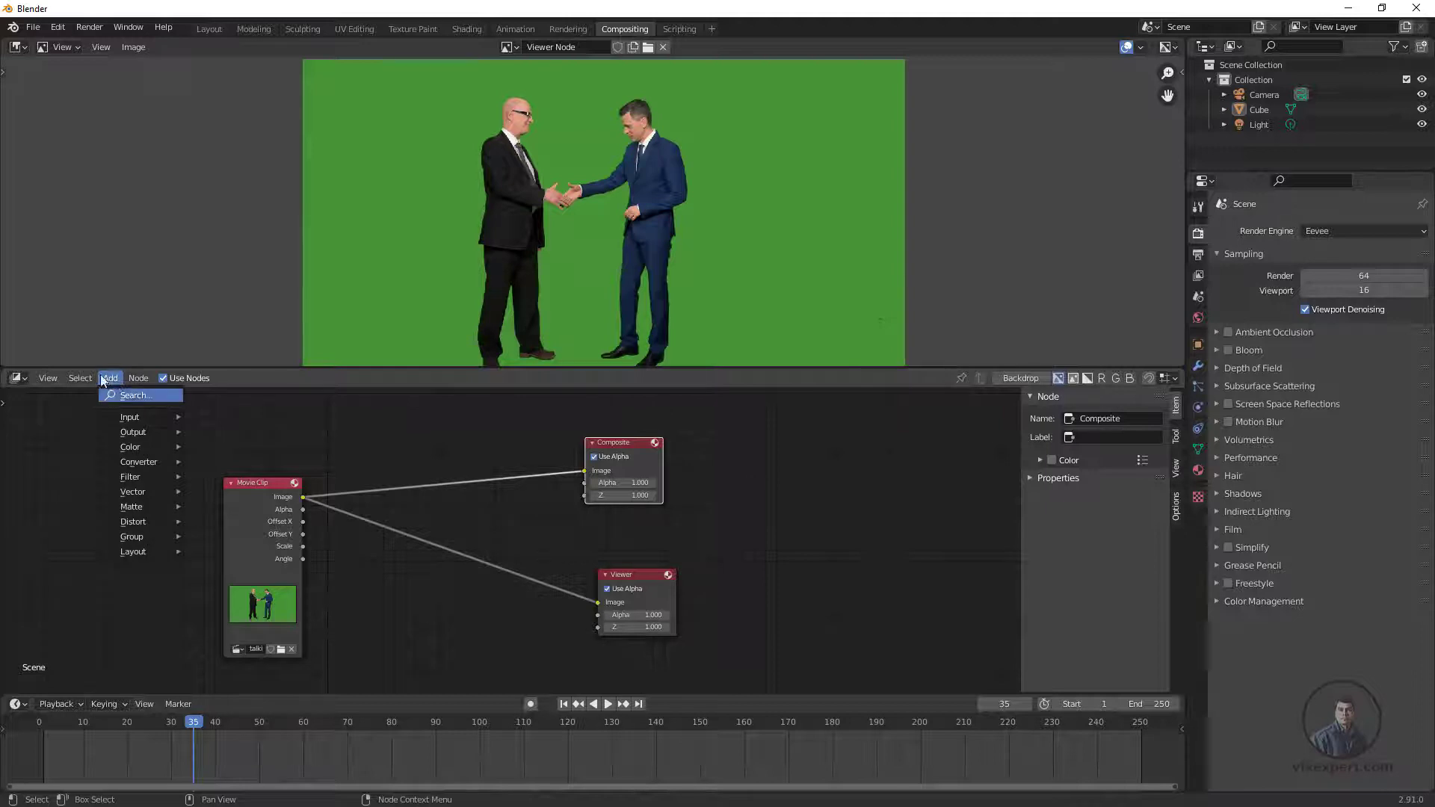
left_click(420, 453)
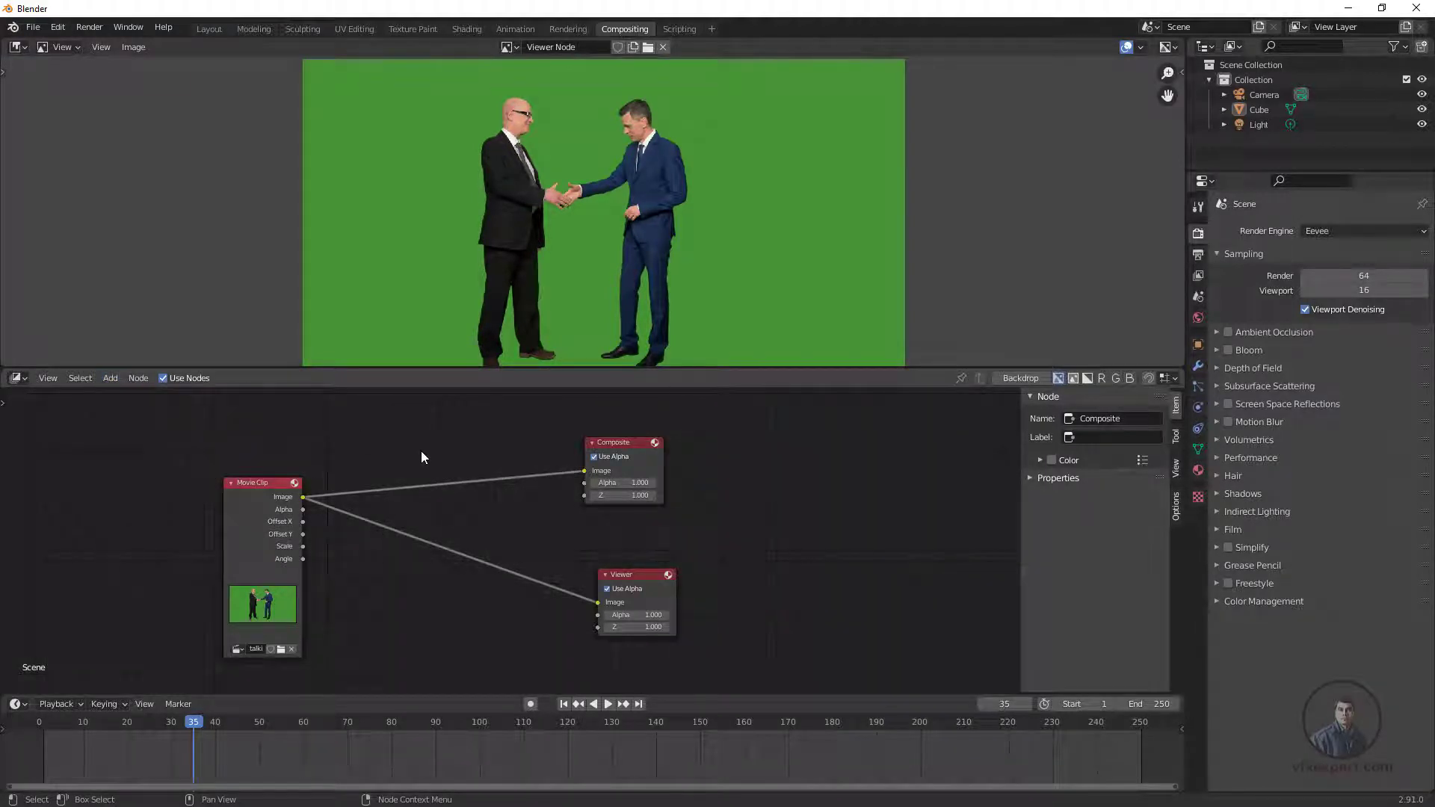
key("shift+a")
mouse_move(384, 473)
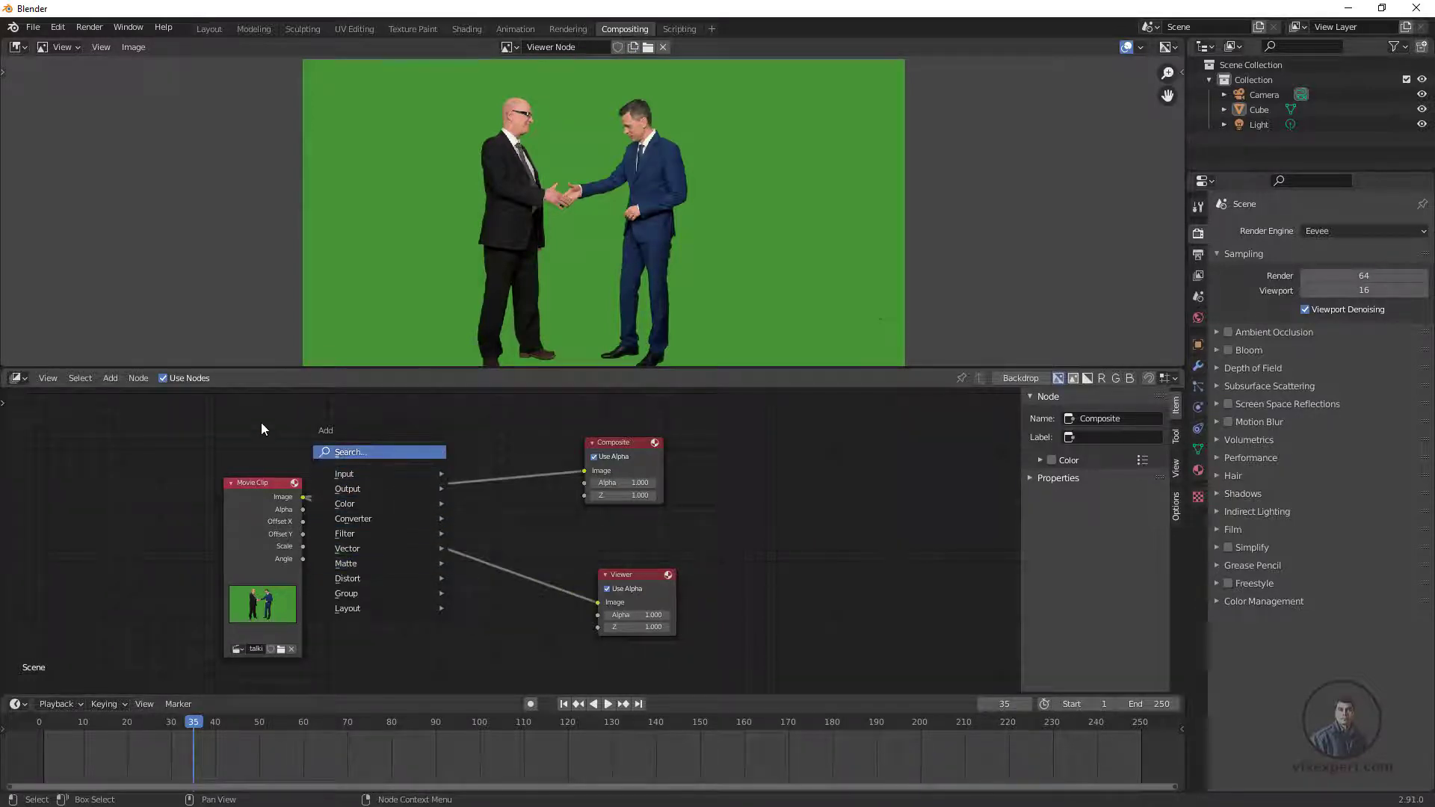
Add a Keying matte node and drop it onto the link between the Movie Clip and Viewer nodes
left_click(110, 379)
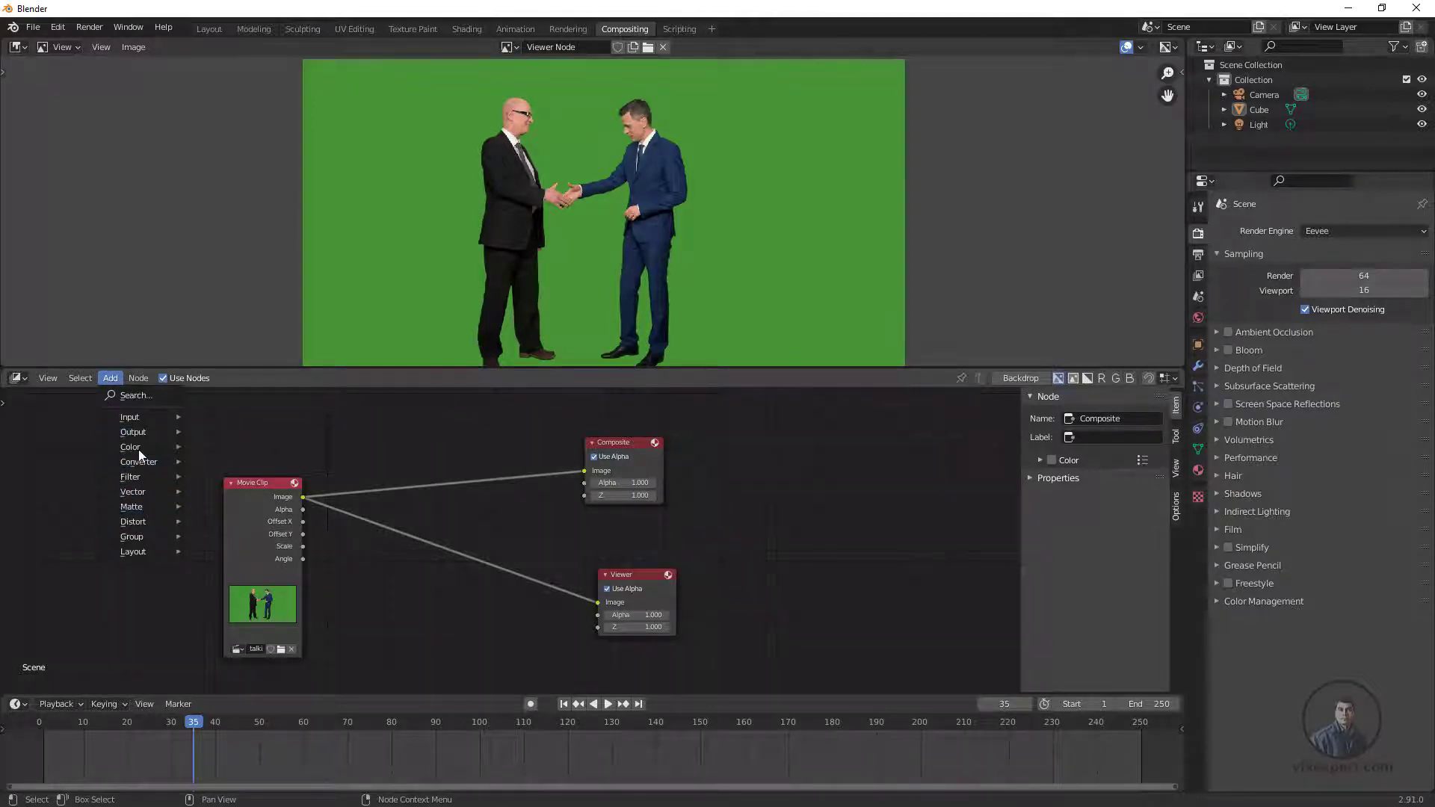
mouse_move(143, 507)
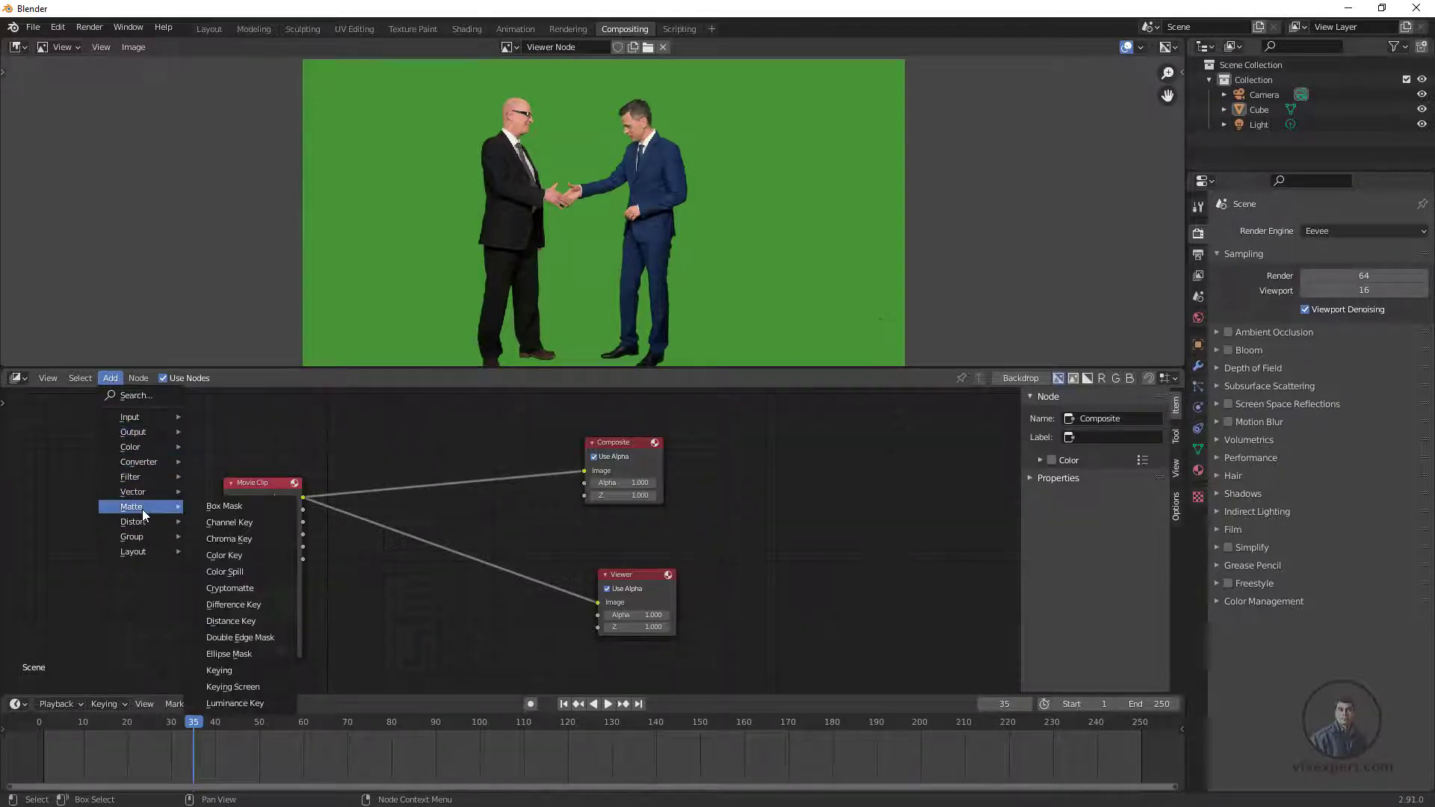
left_click(234, 670)
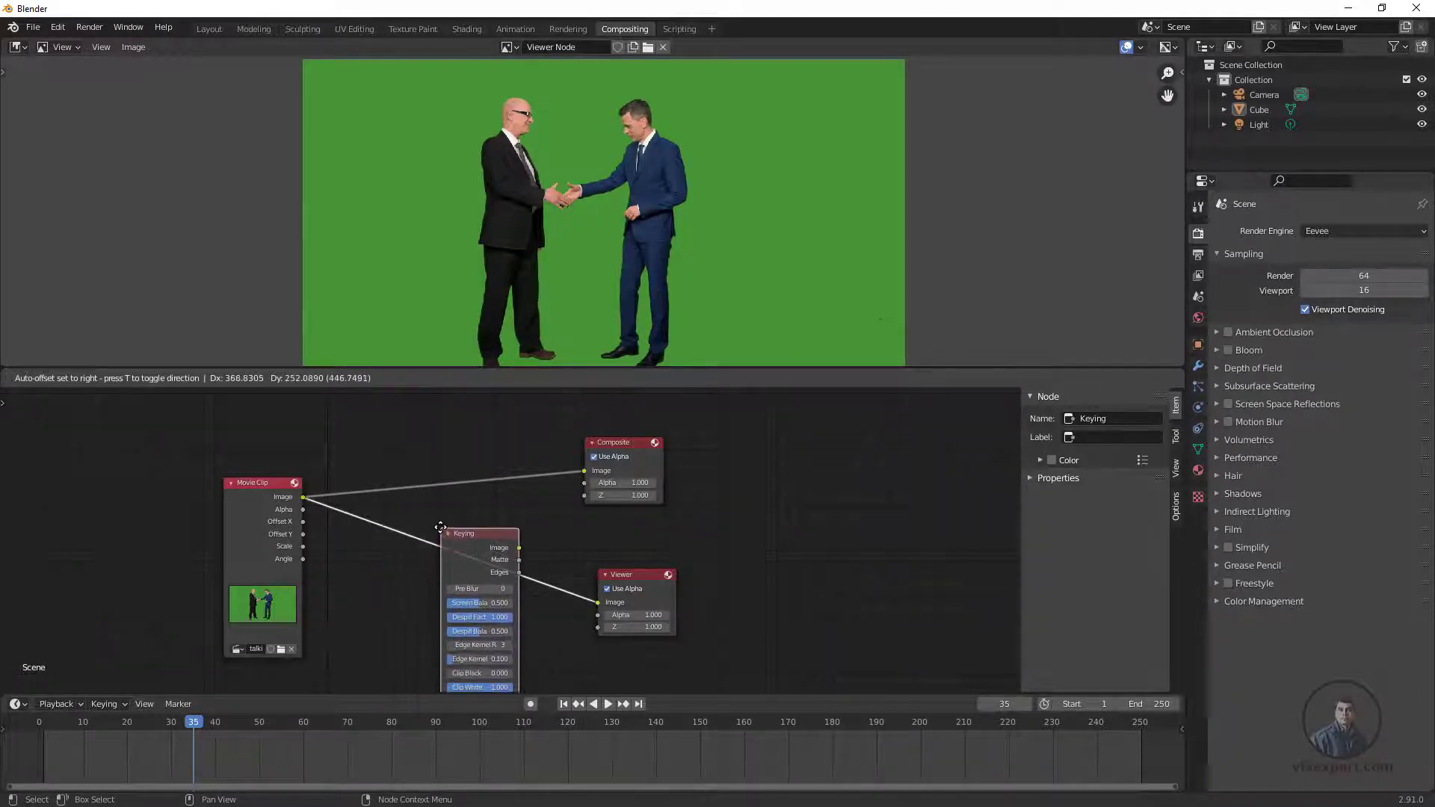
left_click(442, 531)
Move the Composite and Viewer nodes farther away from the Keying node to space out the node tree
middle_click_drag(553, 576, 449, 525)
scroll(508, 509, "down", 2)
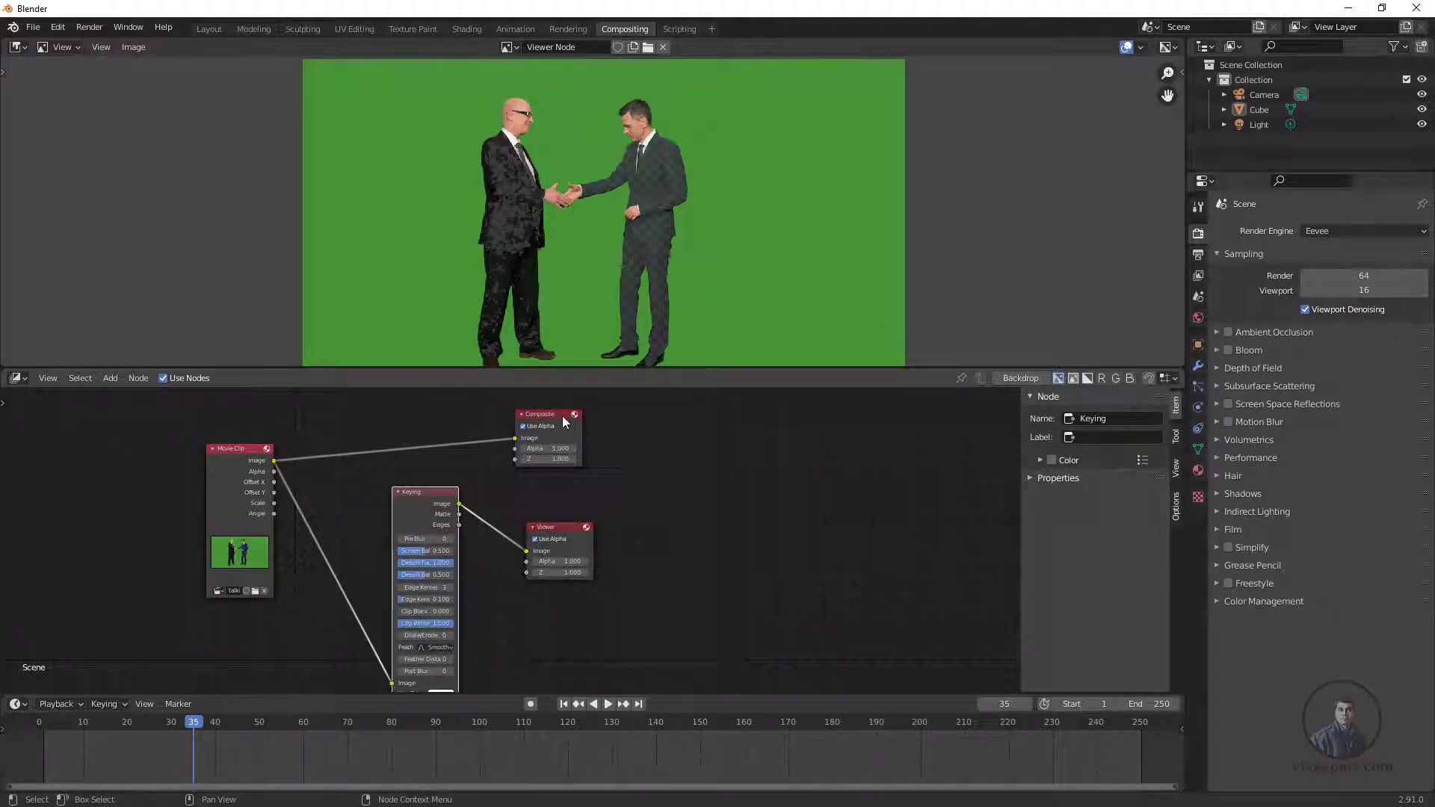
left_click_drag(562, 415, 580, 403)
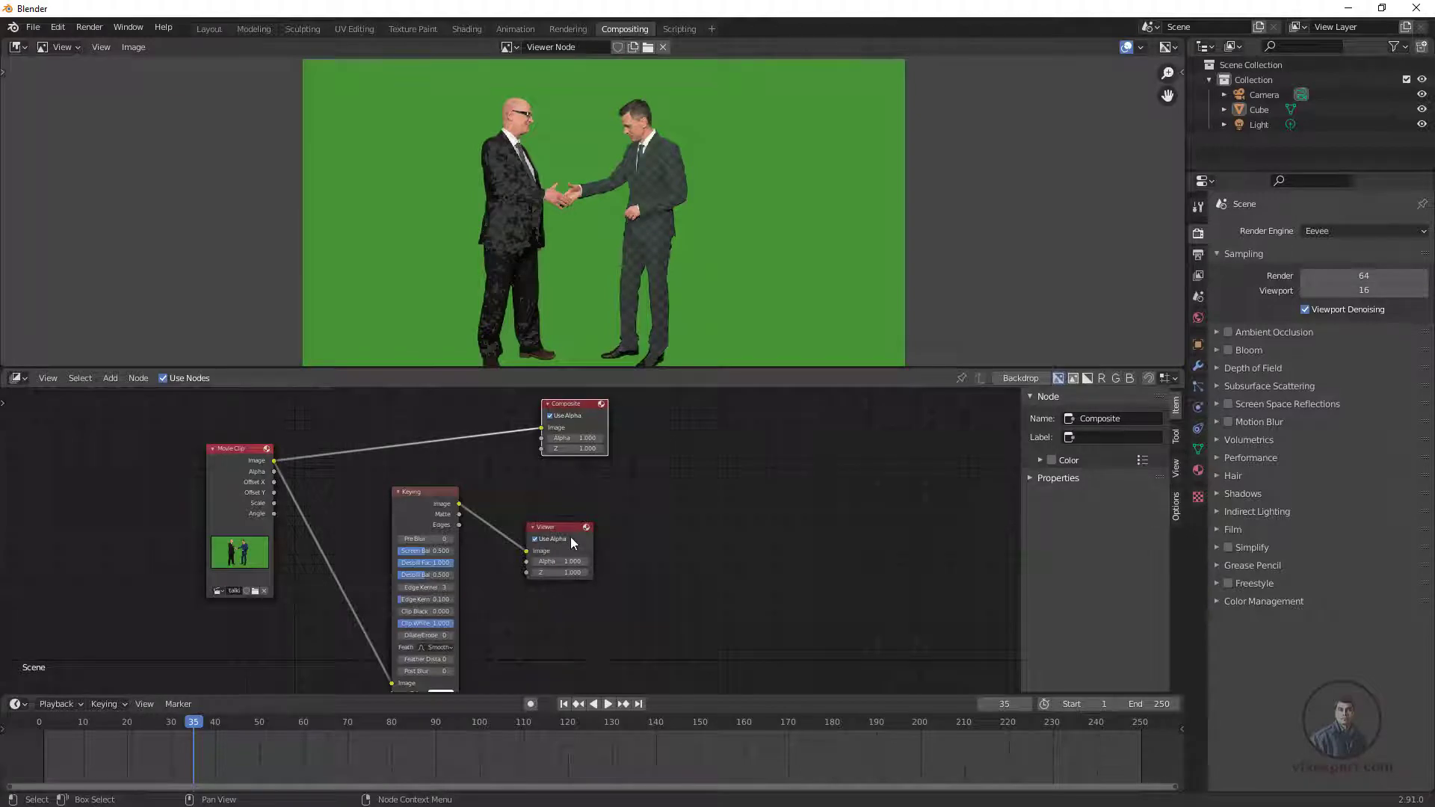
left_click_drag(567, 531, 613, 536)
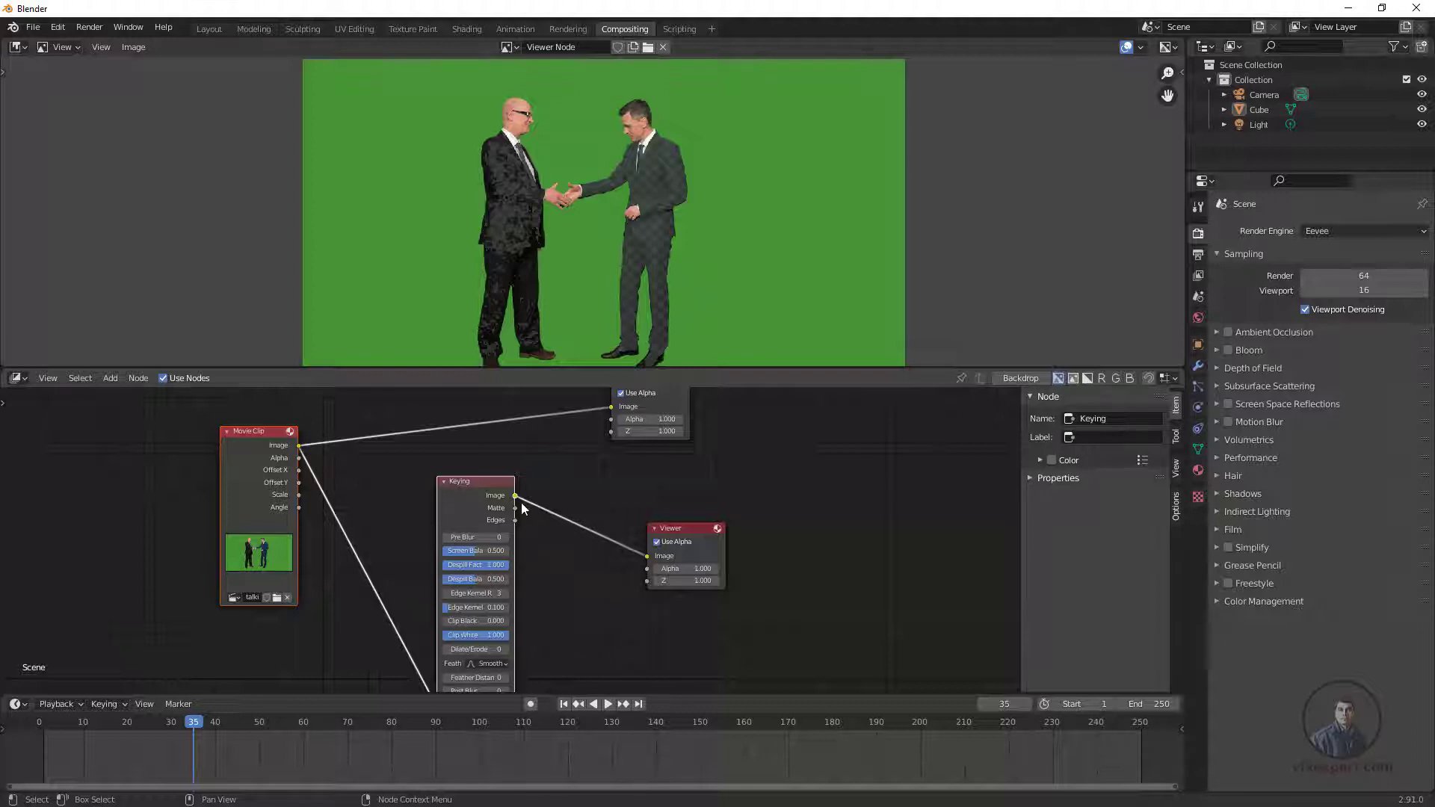
Set the Keying node's Key Color by sampling the green background beside the bald man in the viewer image
scroll(500, 221, "up", 1)
scroll(531, 617, "down", 3, "shift")
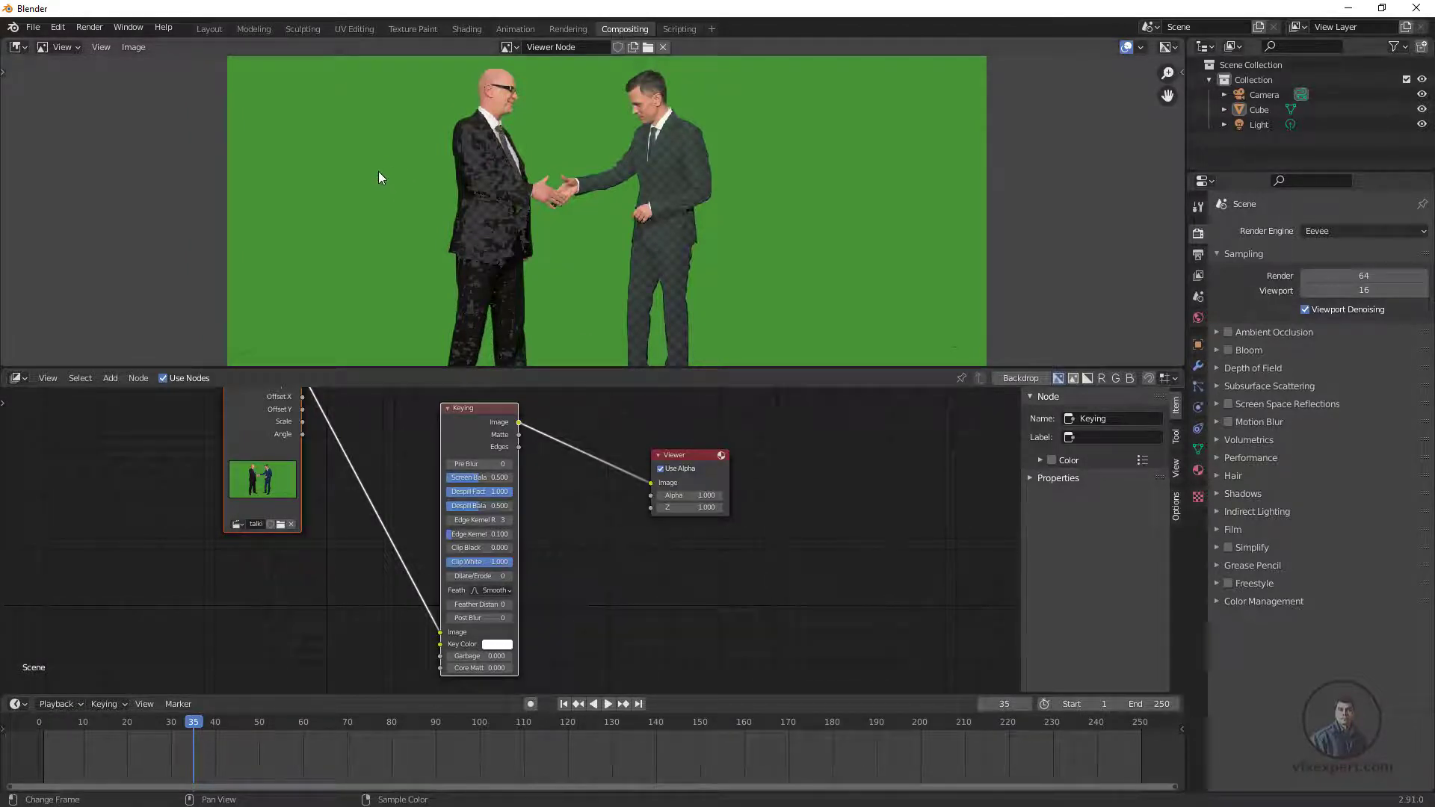
scroll(434, 517, "down", 2)
middle_click_drag(434, 518, 435, 537)
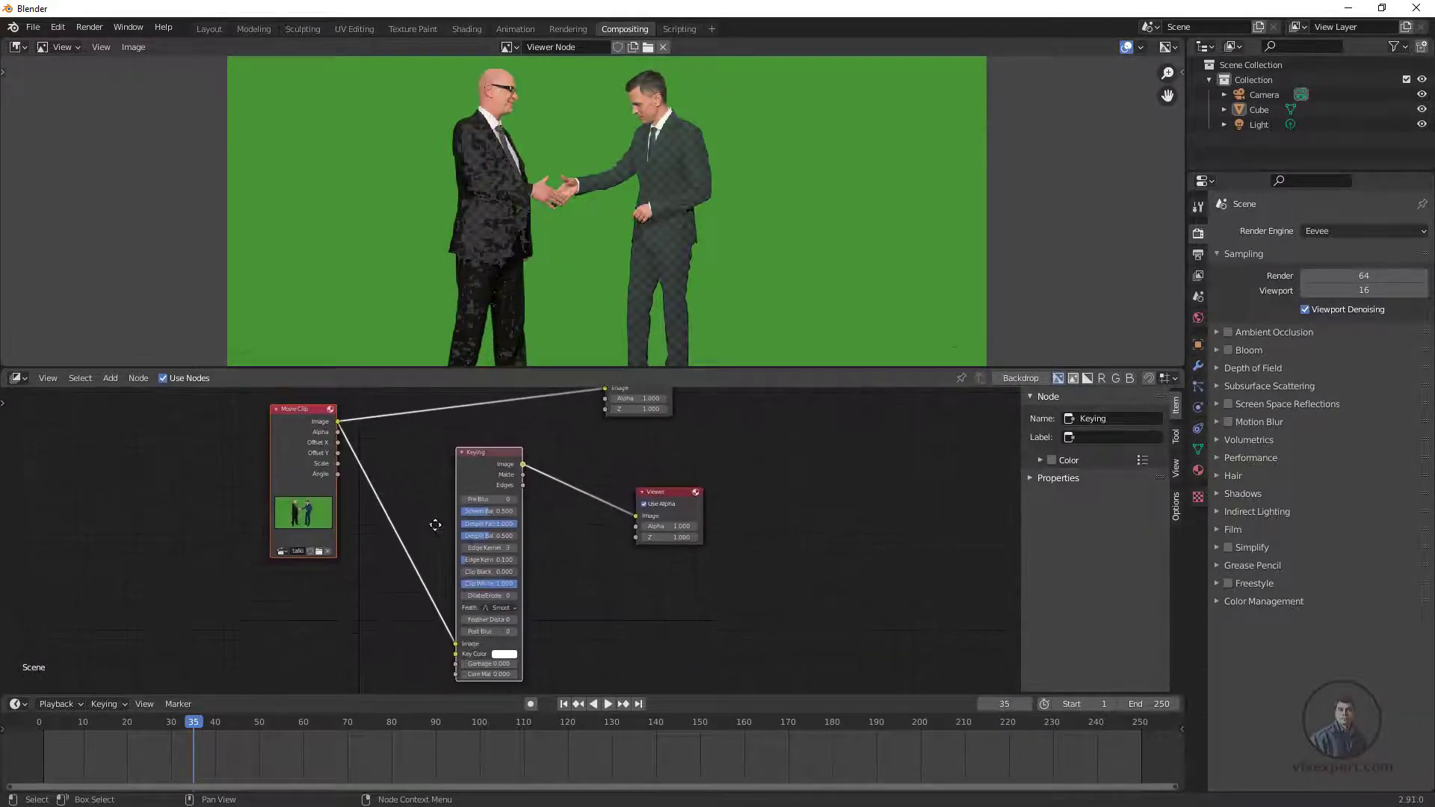
left_click(503, 655)
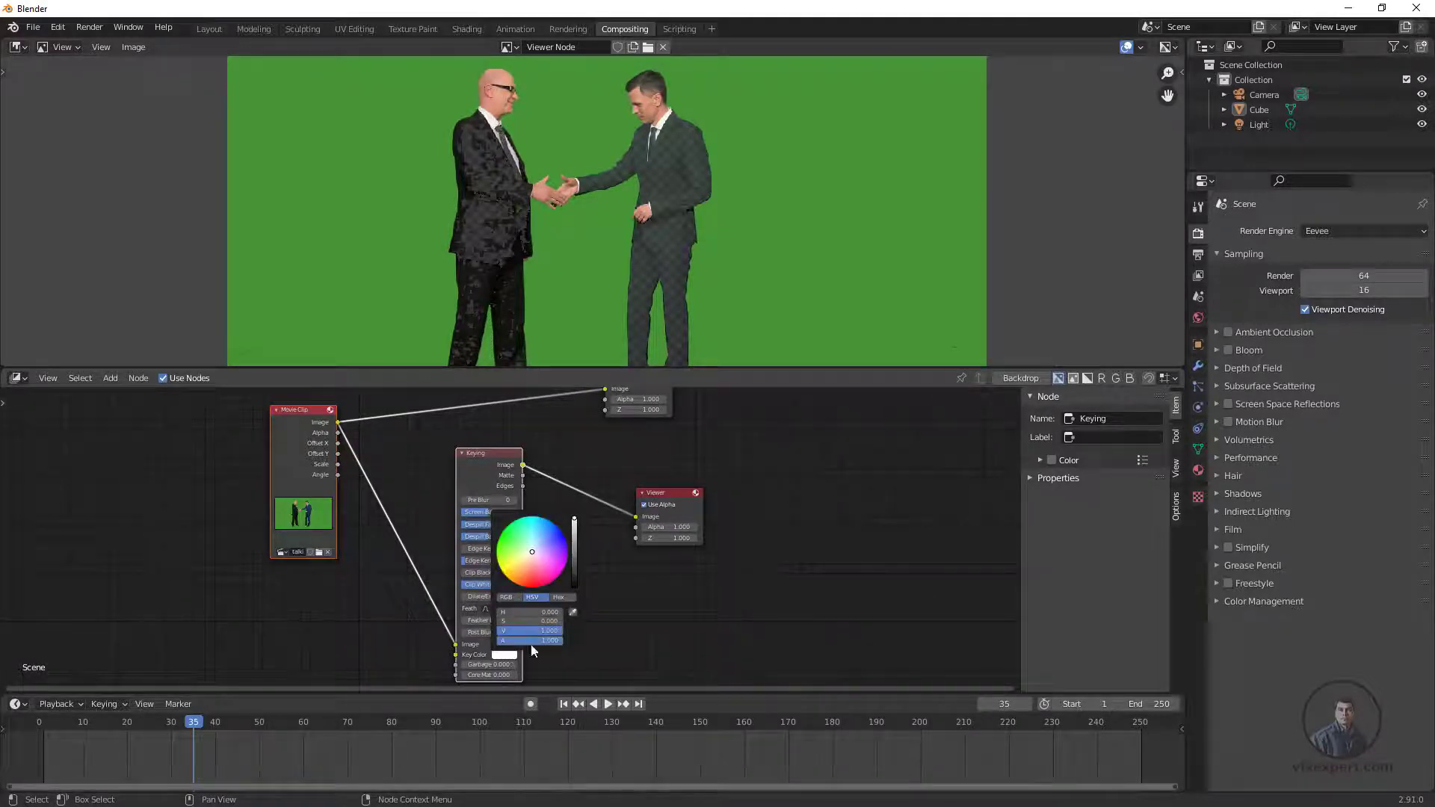
left_click(573, 613)
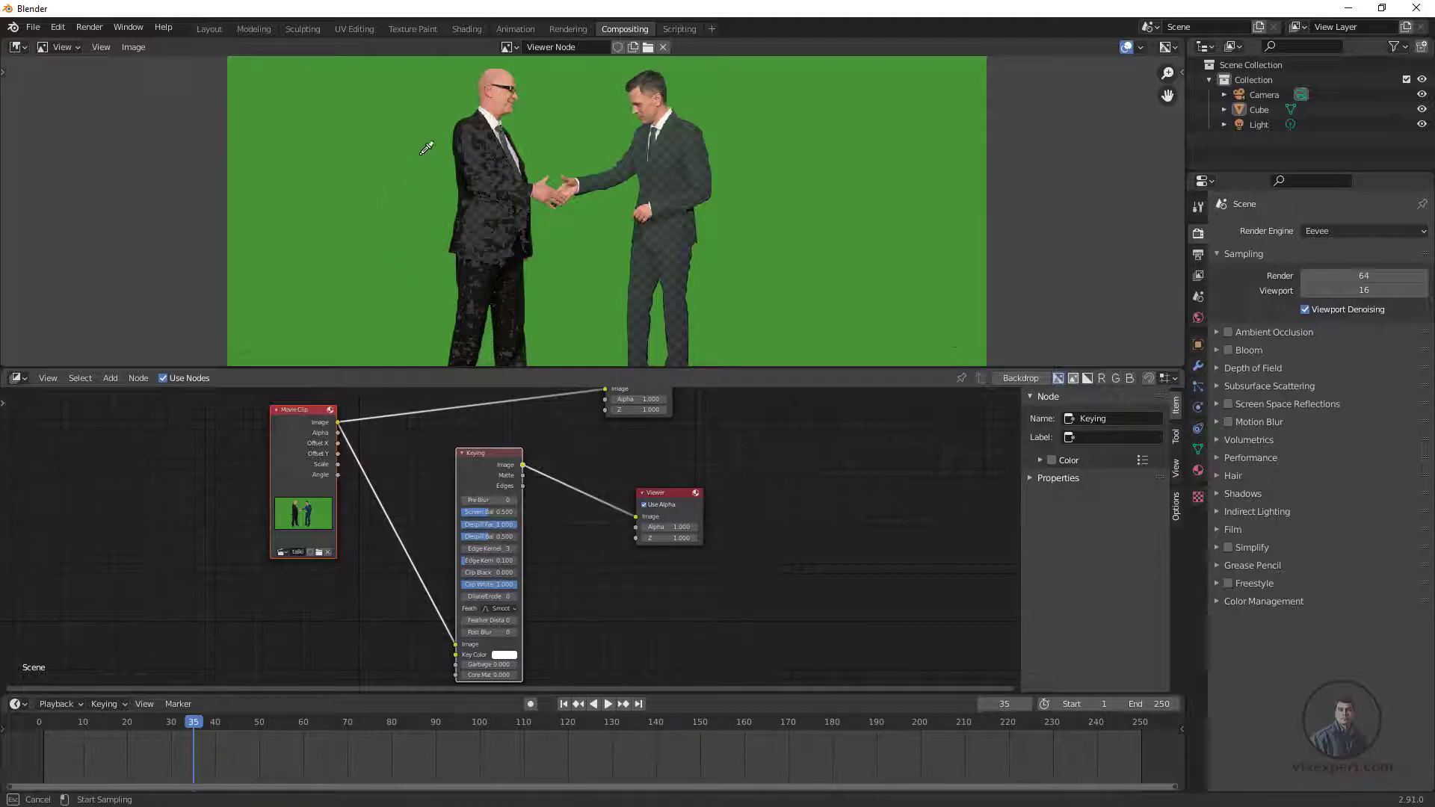
left_click(396, 149)
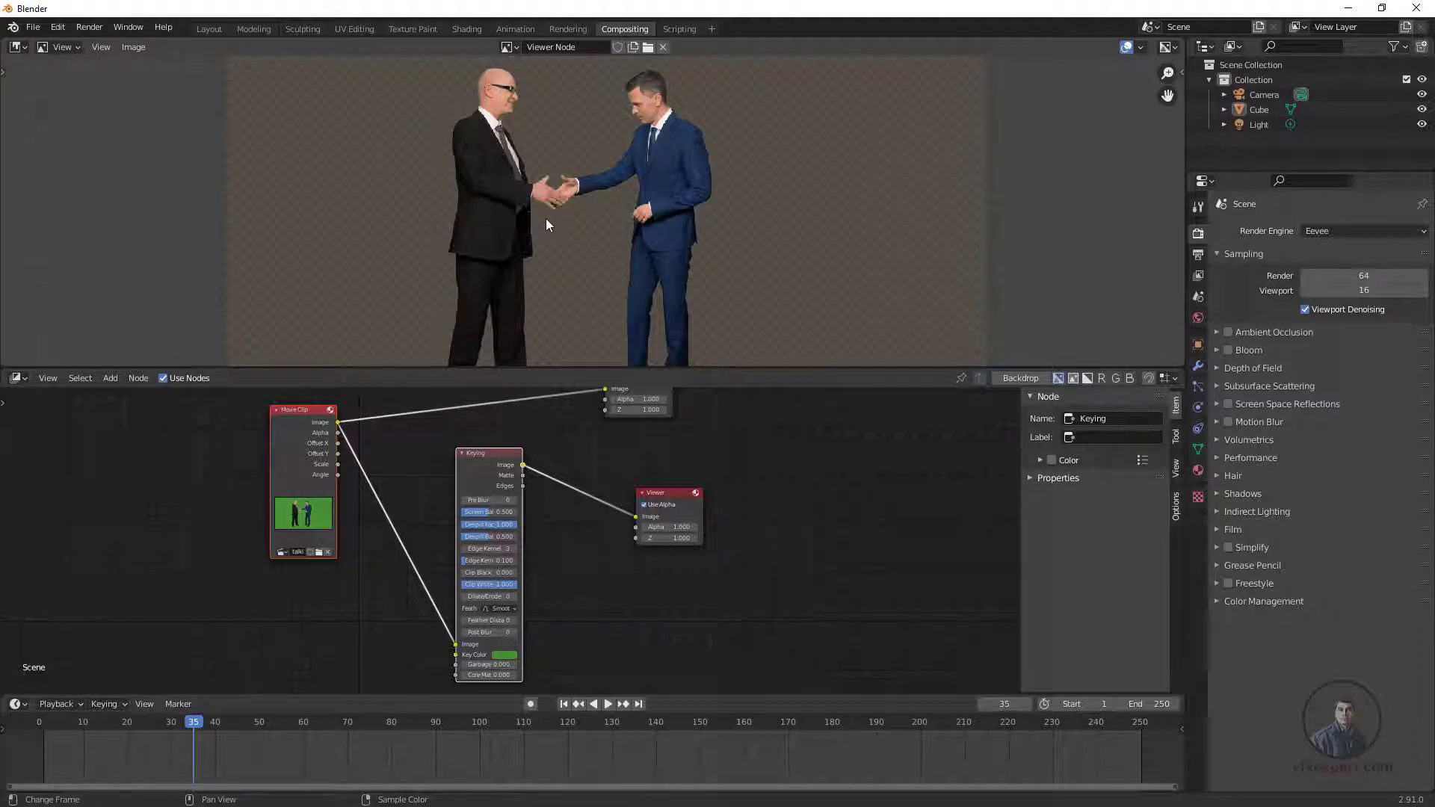
Review the keyed footage in the viewer and shift the selected Movie Clip and Keying nodes slightly upward
scroll(540, 214, "down", 3)
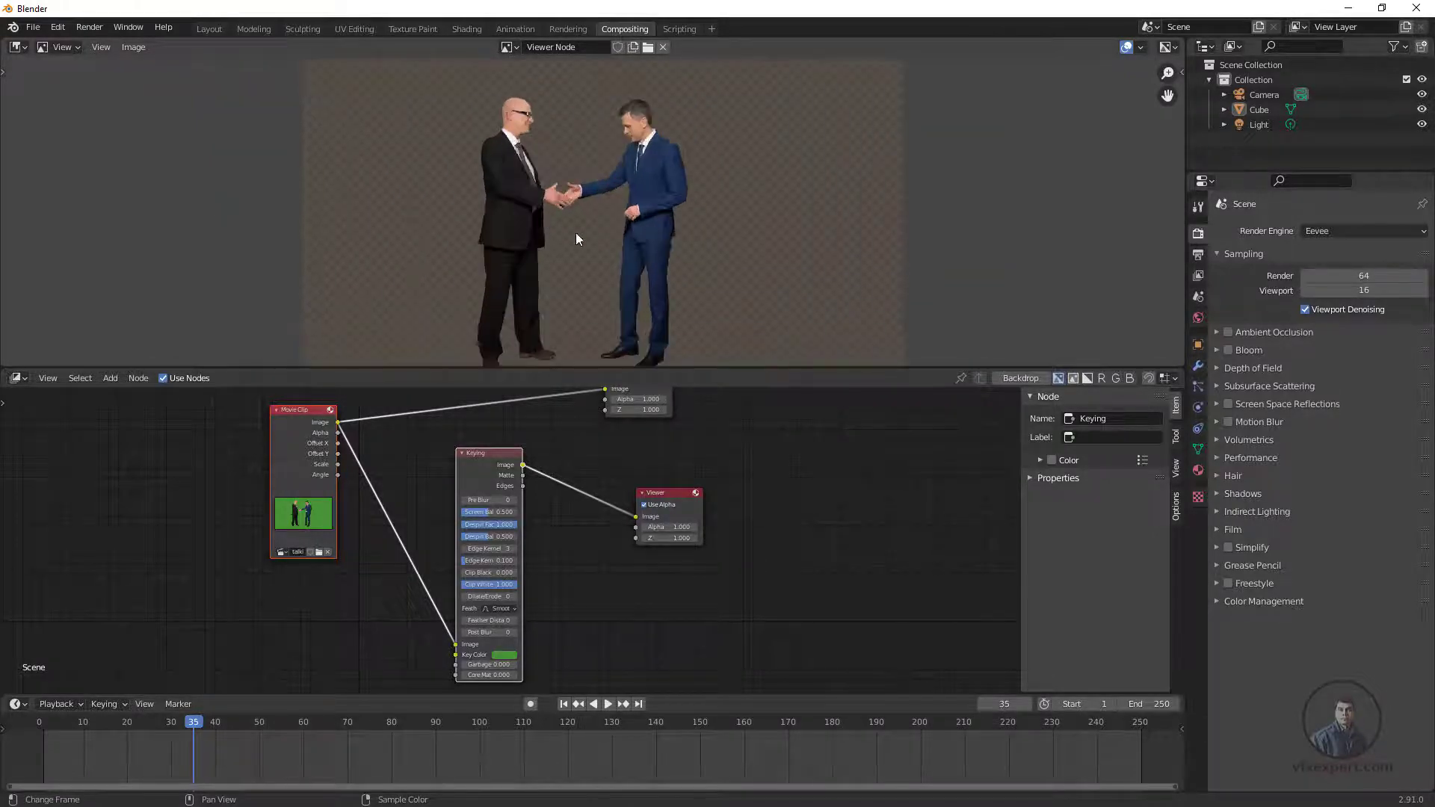
middle_click_drag(576, 240, 523, 251)
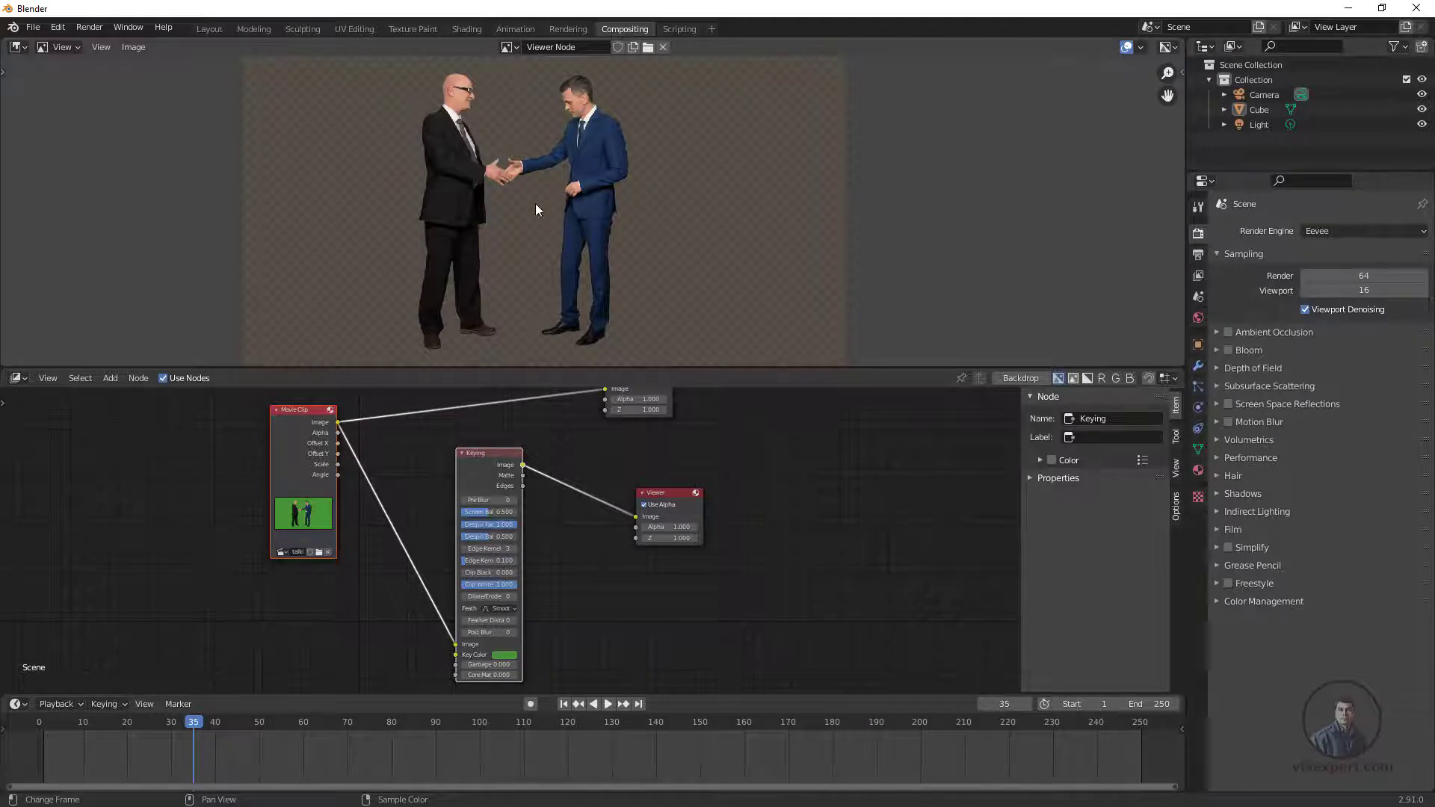
scroll(542, 474, "up", 1)
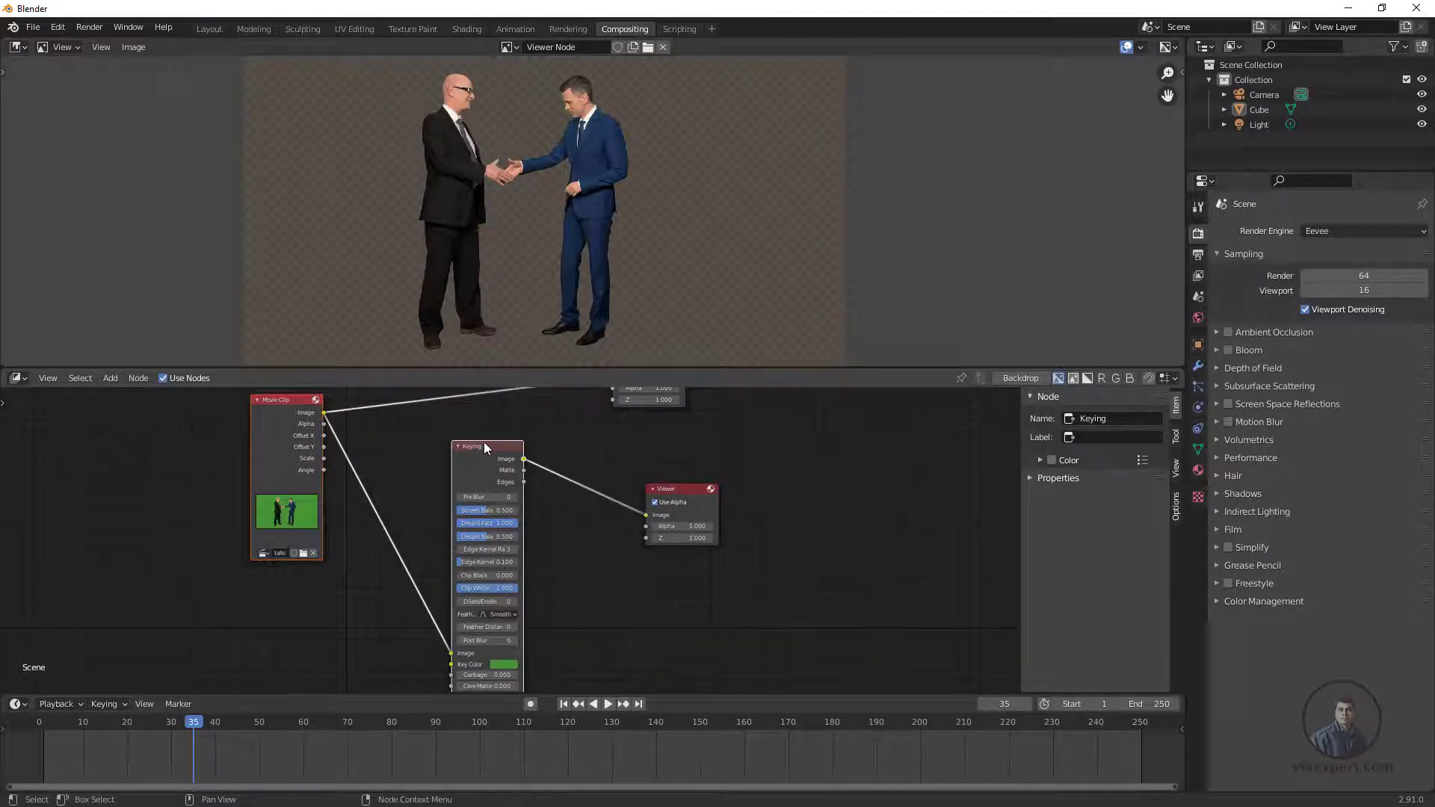
left_click_drag(483, 444, 486, 428)
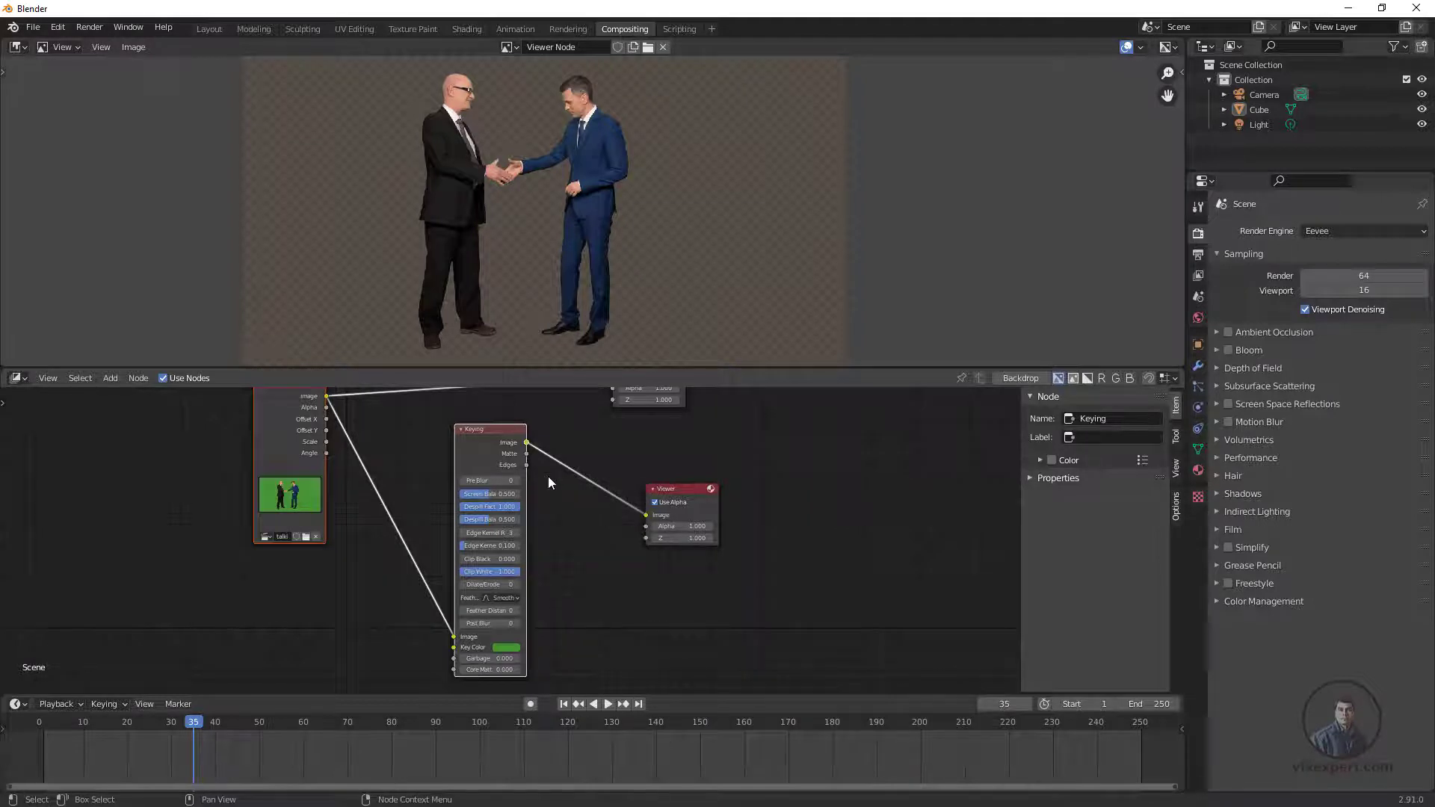
Compare the Keying node's Matte and Image outputs through the Viewer node, ending with Matte connected
scroll(549, 477, "up", 1)
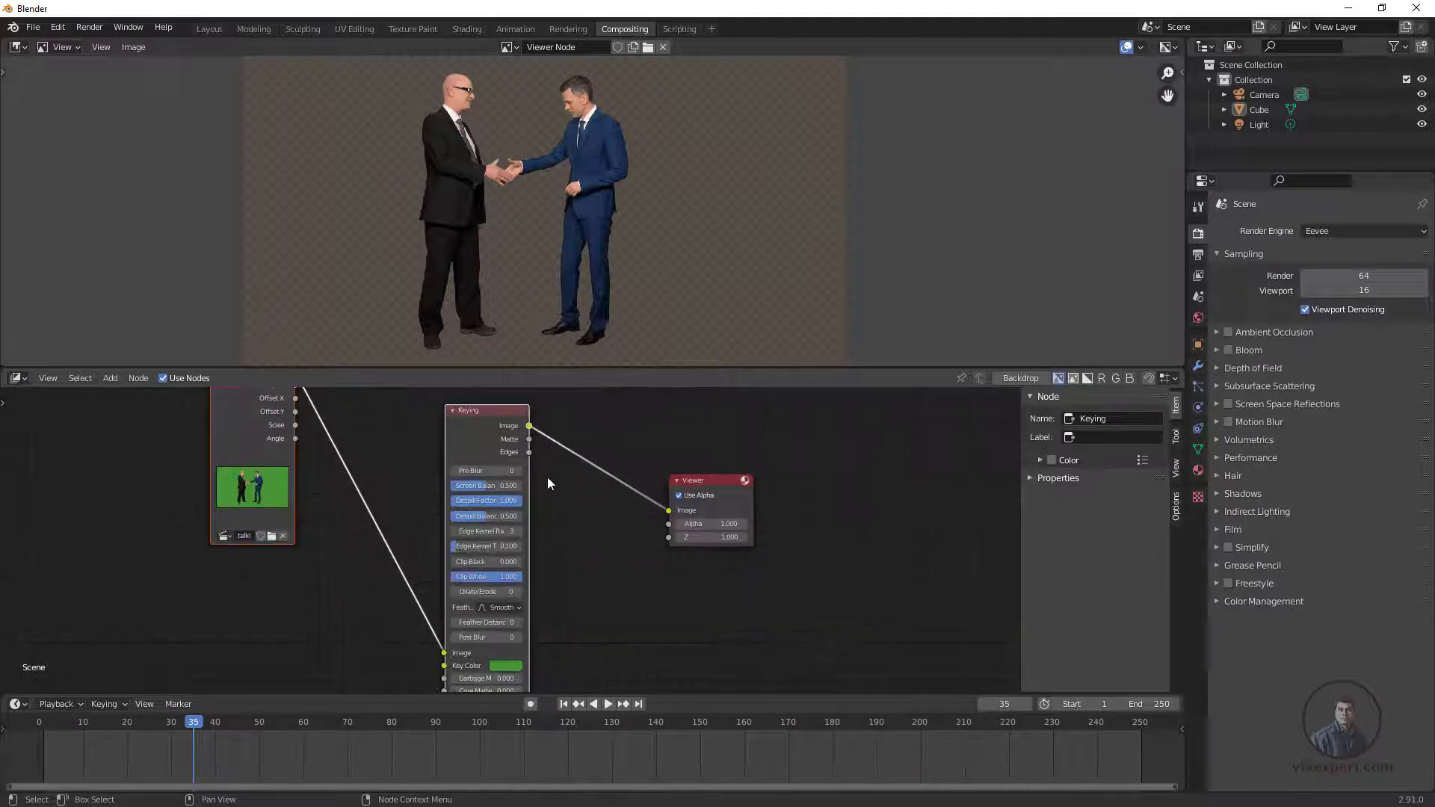
left_click(528, 439, "ctrl+shift")
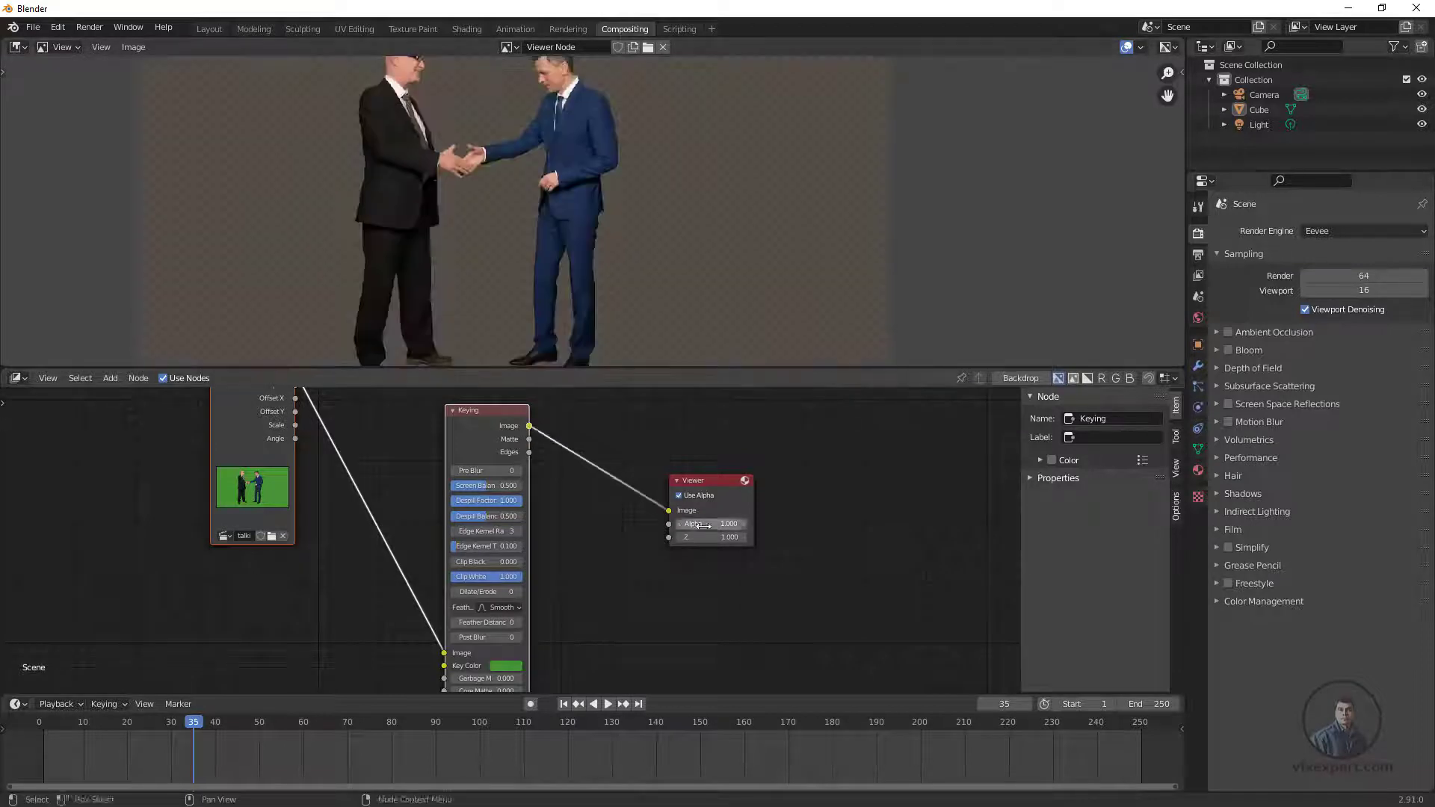
scroll(529, 213, "up", 1)
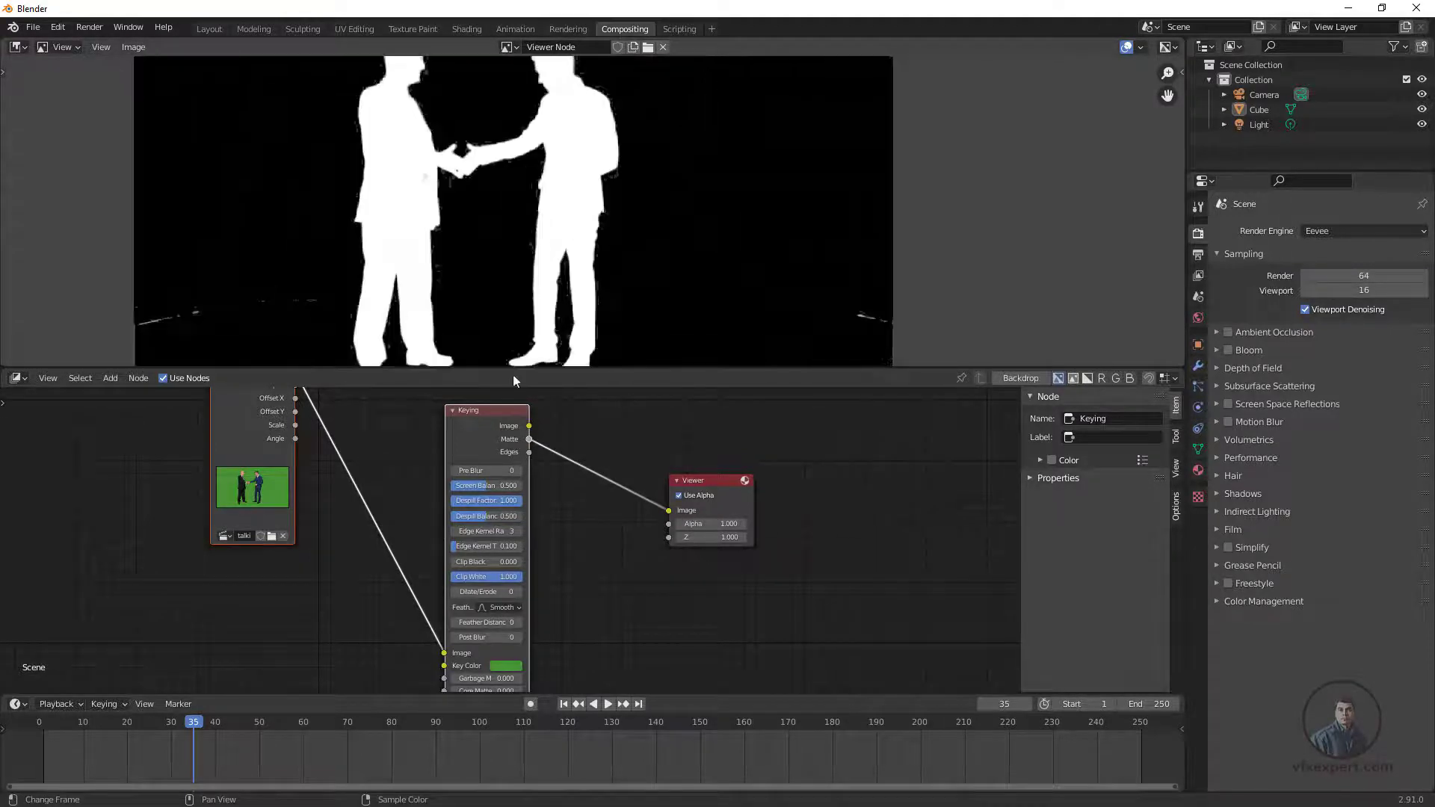
left_click(530, 430, "ctrl+shift")
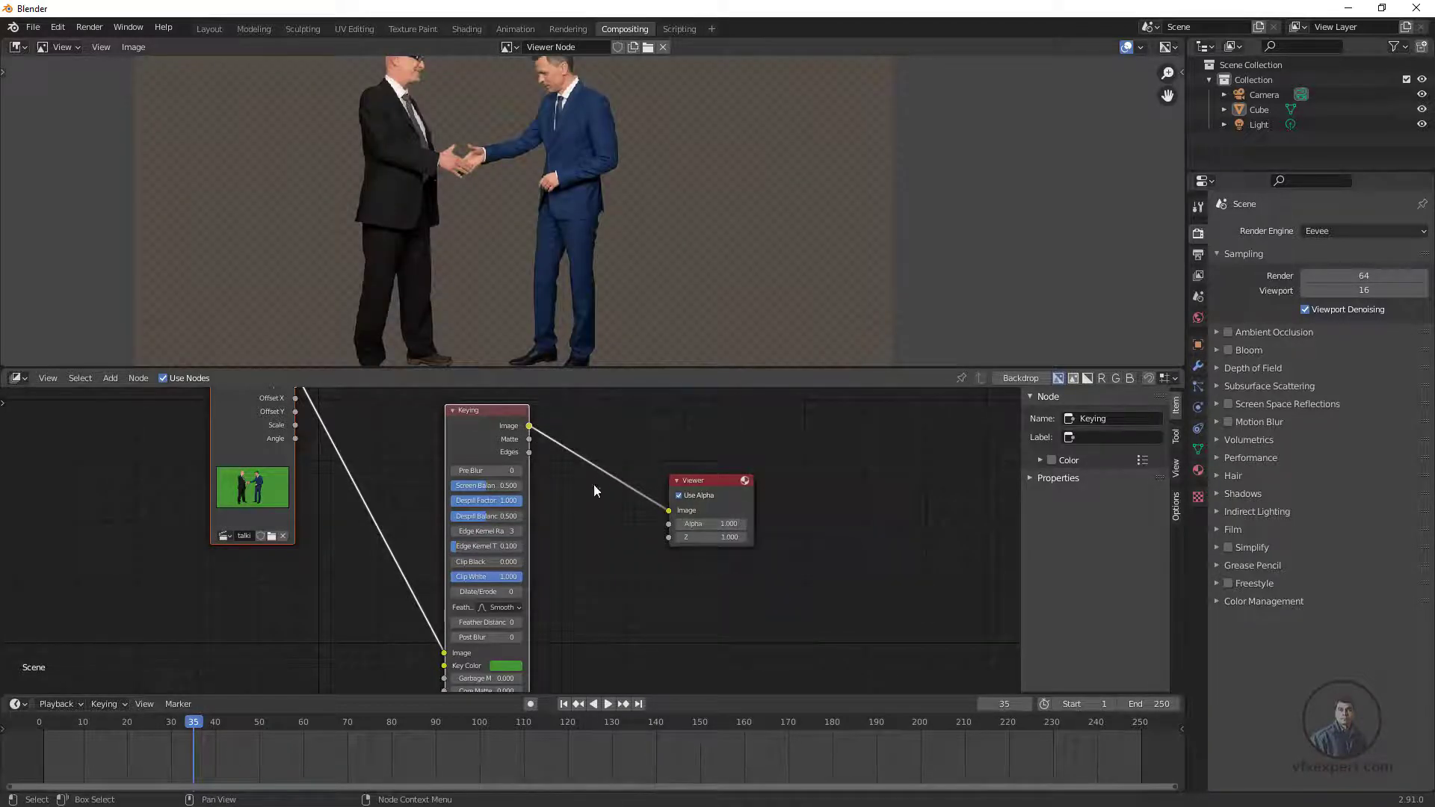
left_click(529, 441, "ctrl+shift")
Examine the black-and-white matte in the viewer, checking the two men's silhouettes, their edges and the background
scroll(599, 227, "down", 3)
middle_click_drag(557, 193, 558, 231)
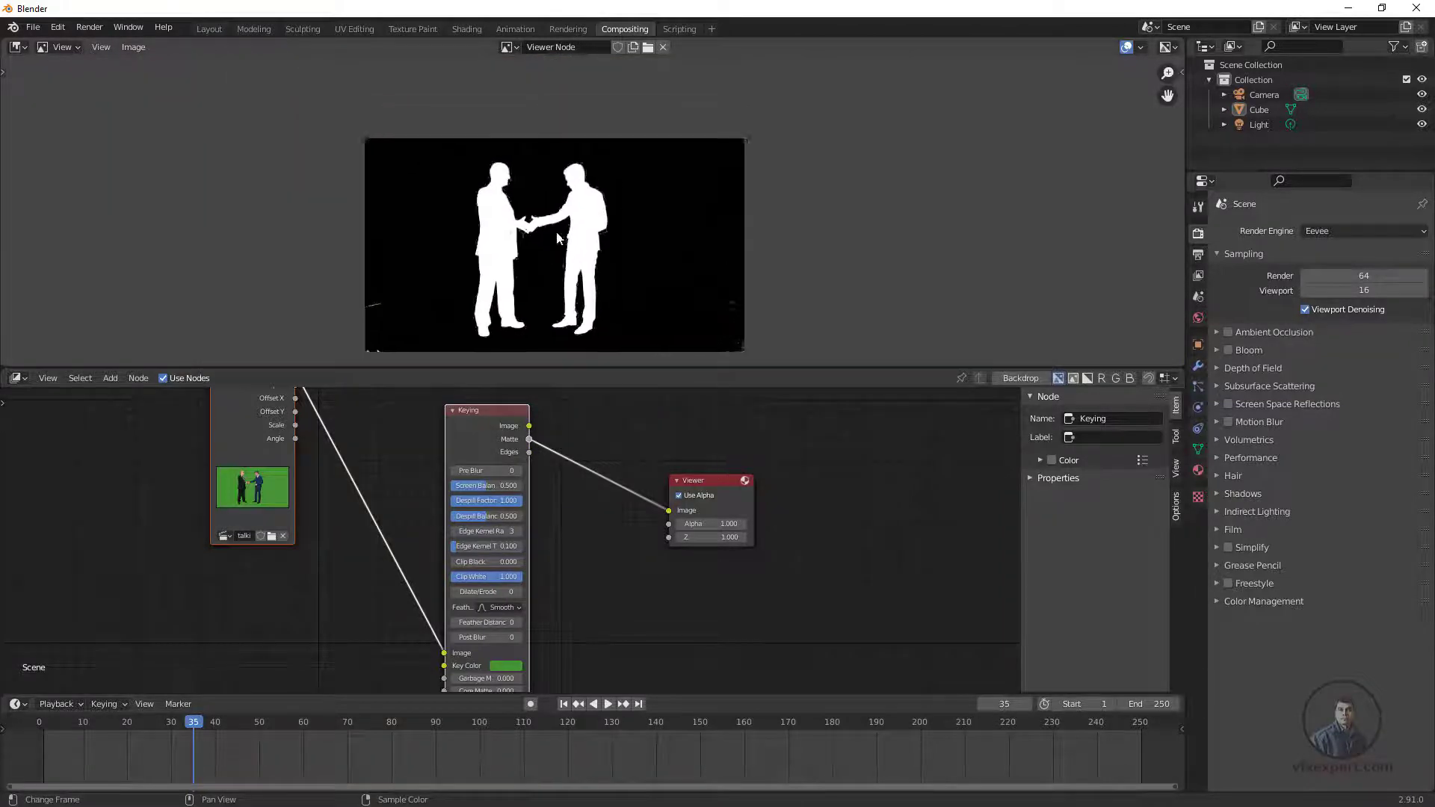
scroll(558, 232, "up", 2)
middle_click_drag(564, 294, 609, 260)
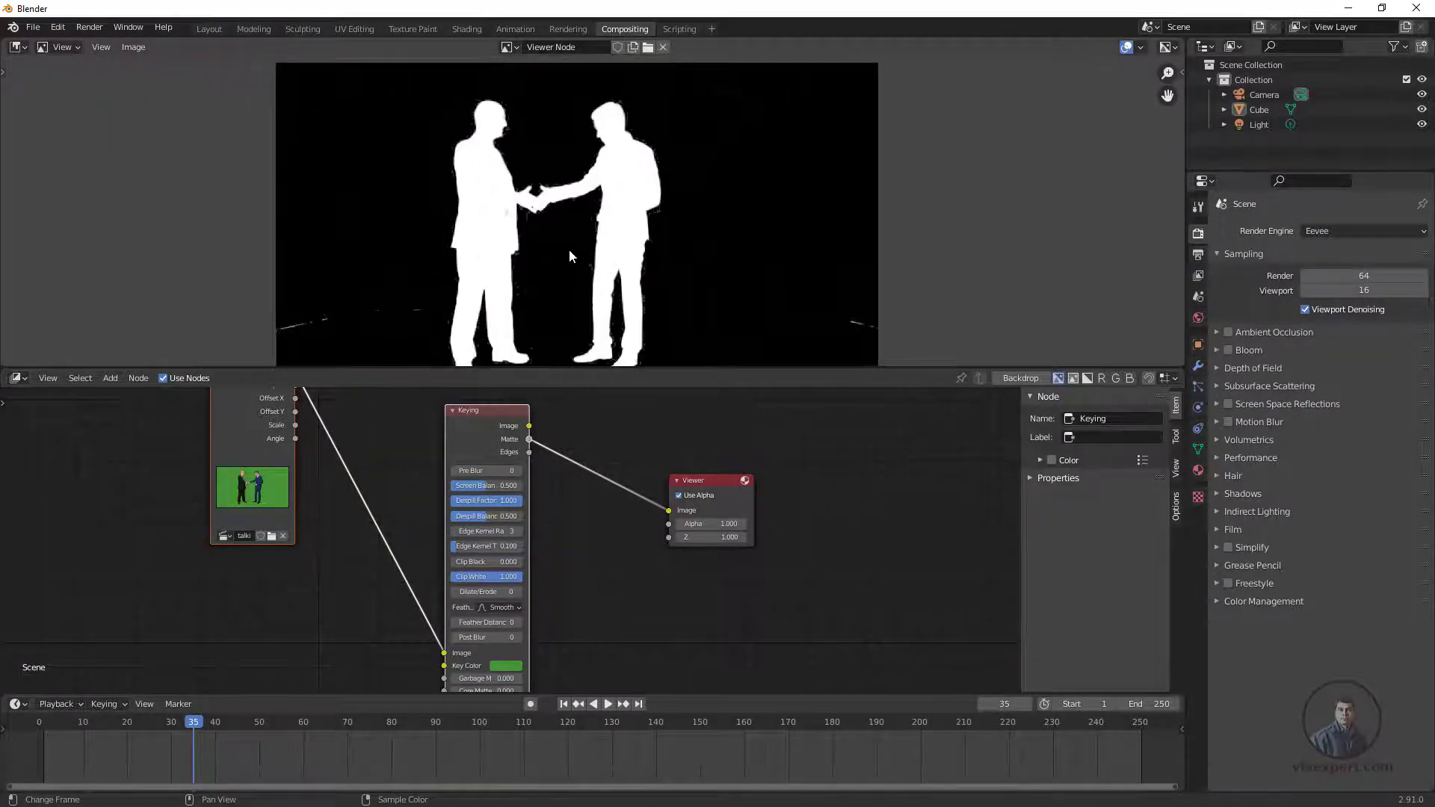
scroll(568, 249, "down", 1)
scroll(600, 271, "up", 2)
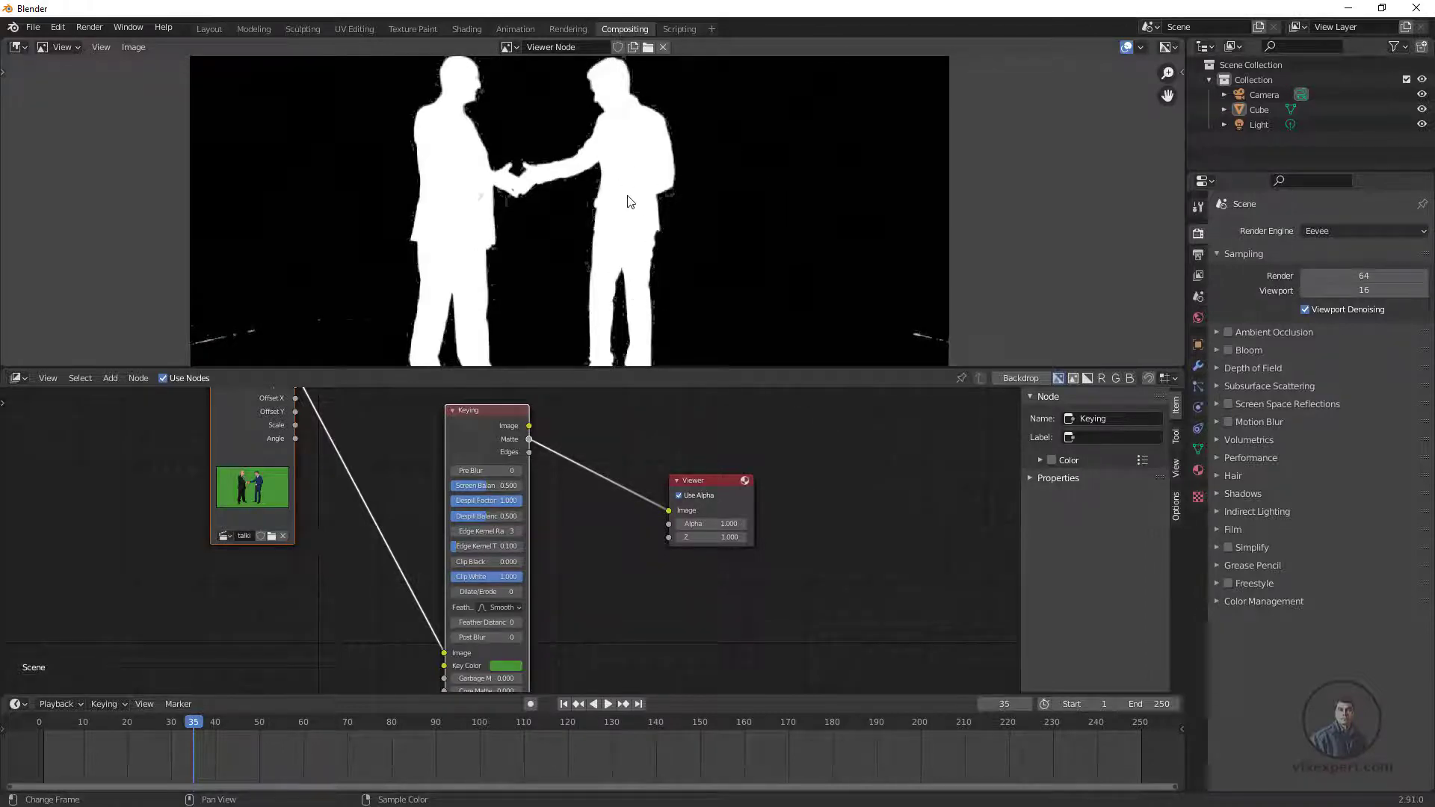
scroll(666, 232, "down", 2)
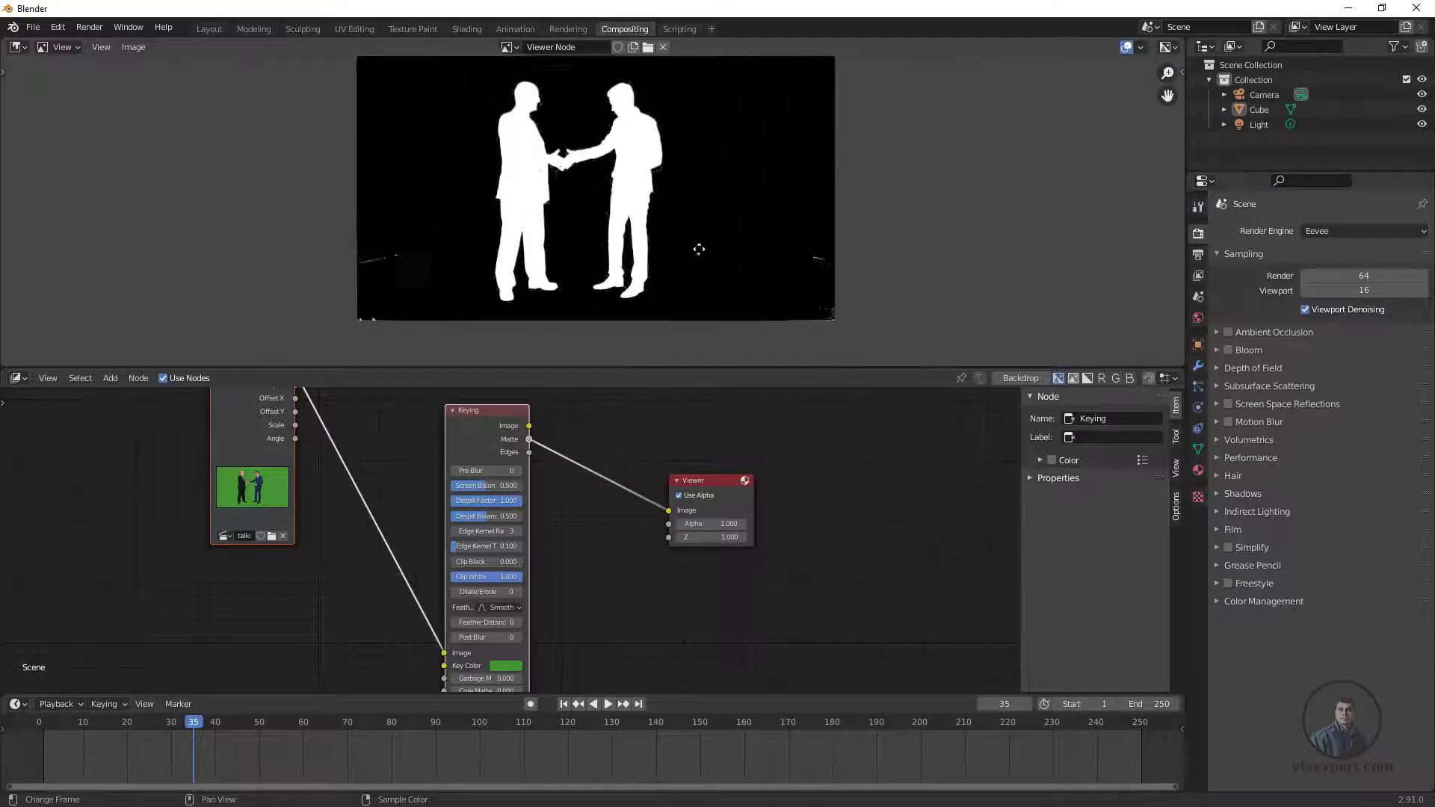
scroll(570, 490, "down", 1)
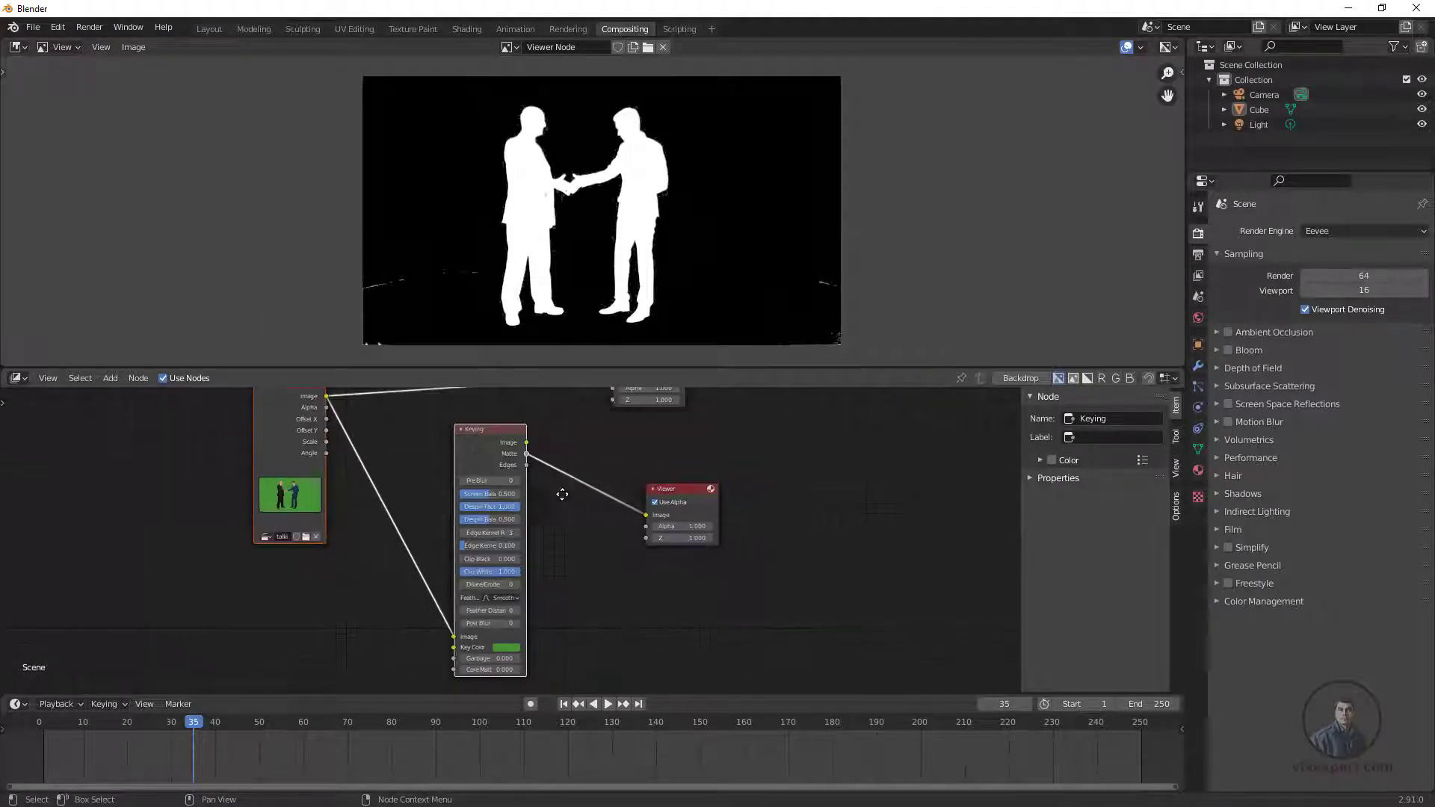
middle_click_drag(562, 490, 590, 506)
scroll(682, 255, "up", 1)
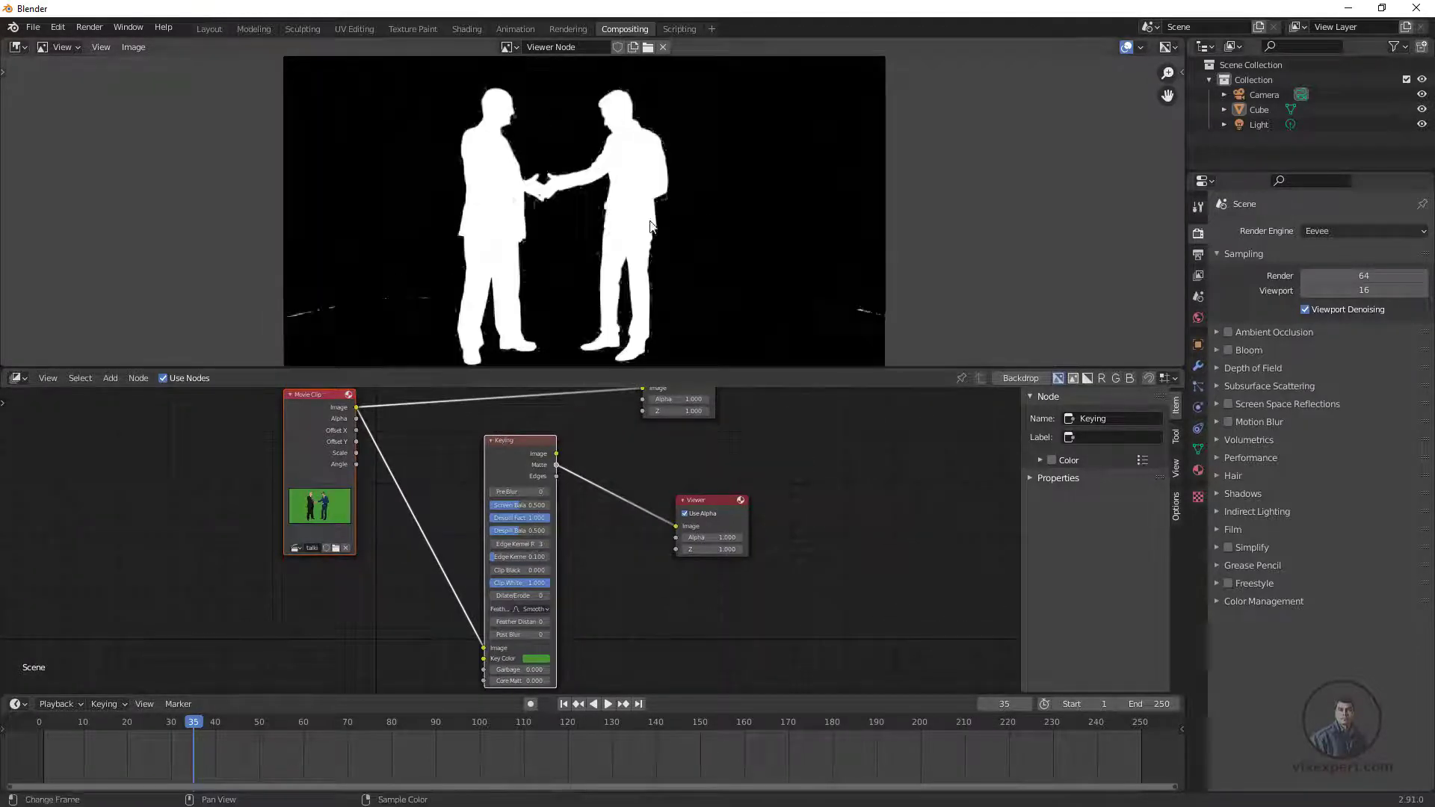
middle_click_drag(632, 571, 675, 495)
scroll(676, 496, "up", 1)
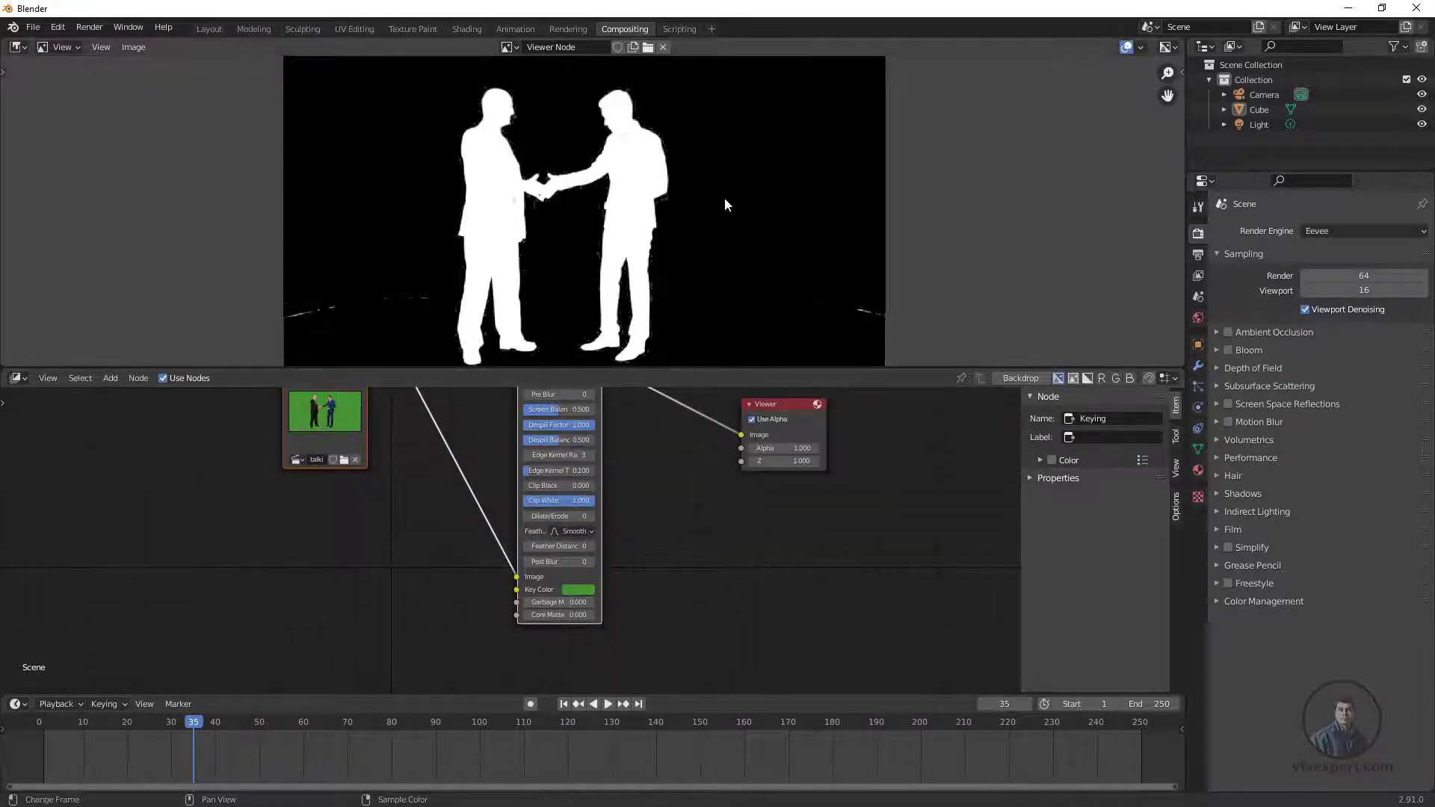
scroll(725, 197, "down", 2)
scroll(598, 248, "up", 2)
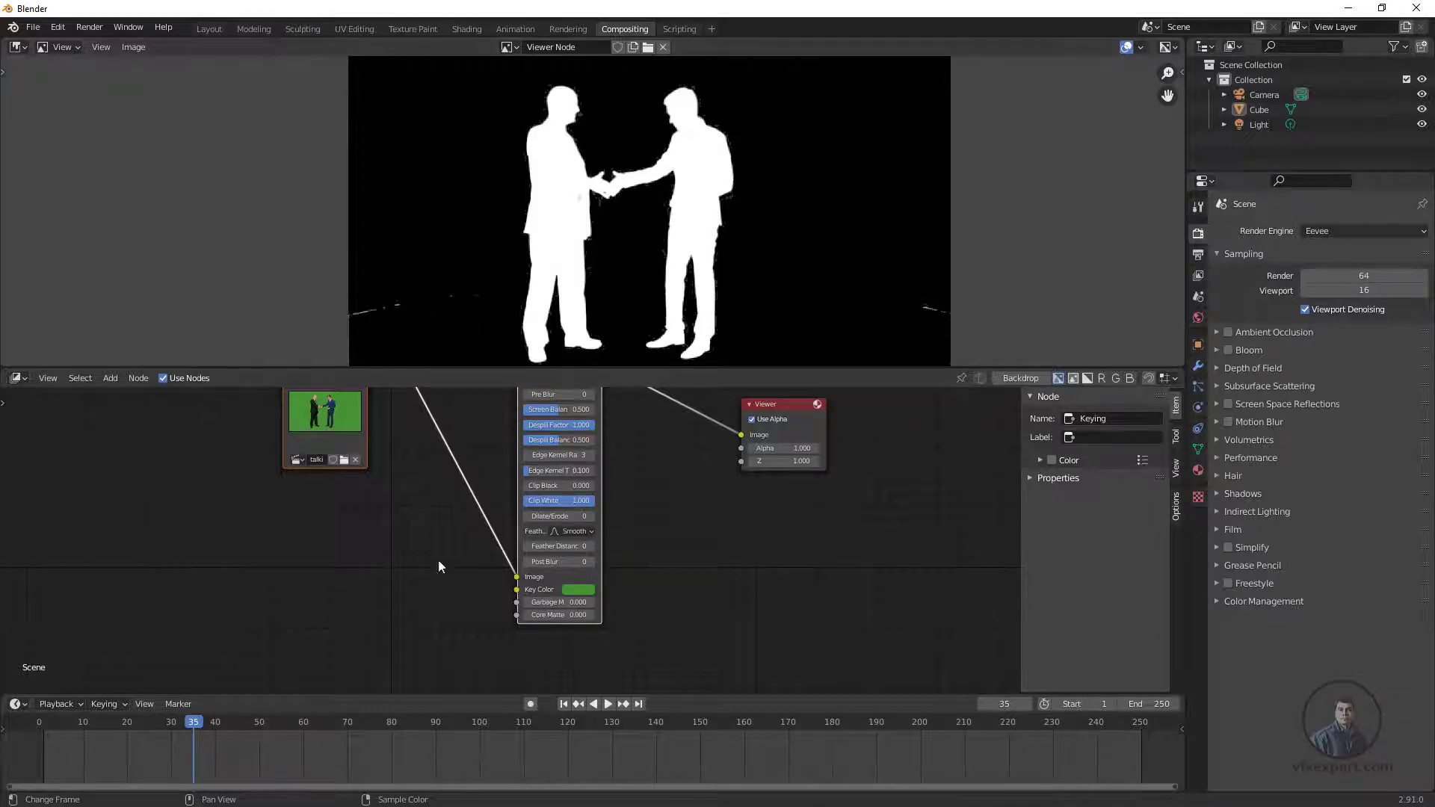
scroll(478, 527, "down", 2)
middle_click_drag(462, 509, 491, 561)
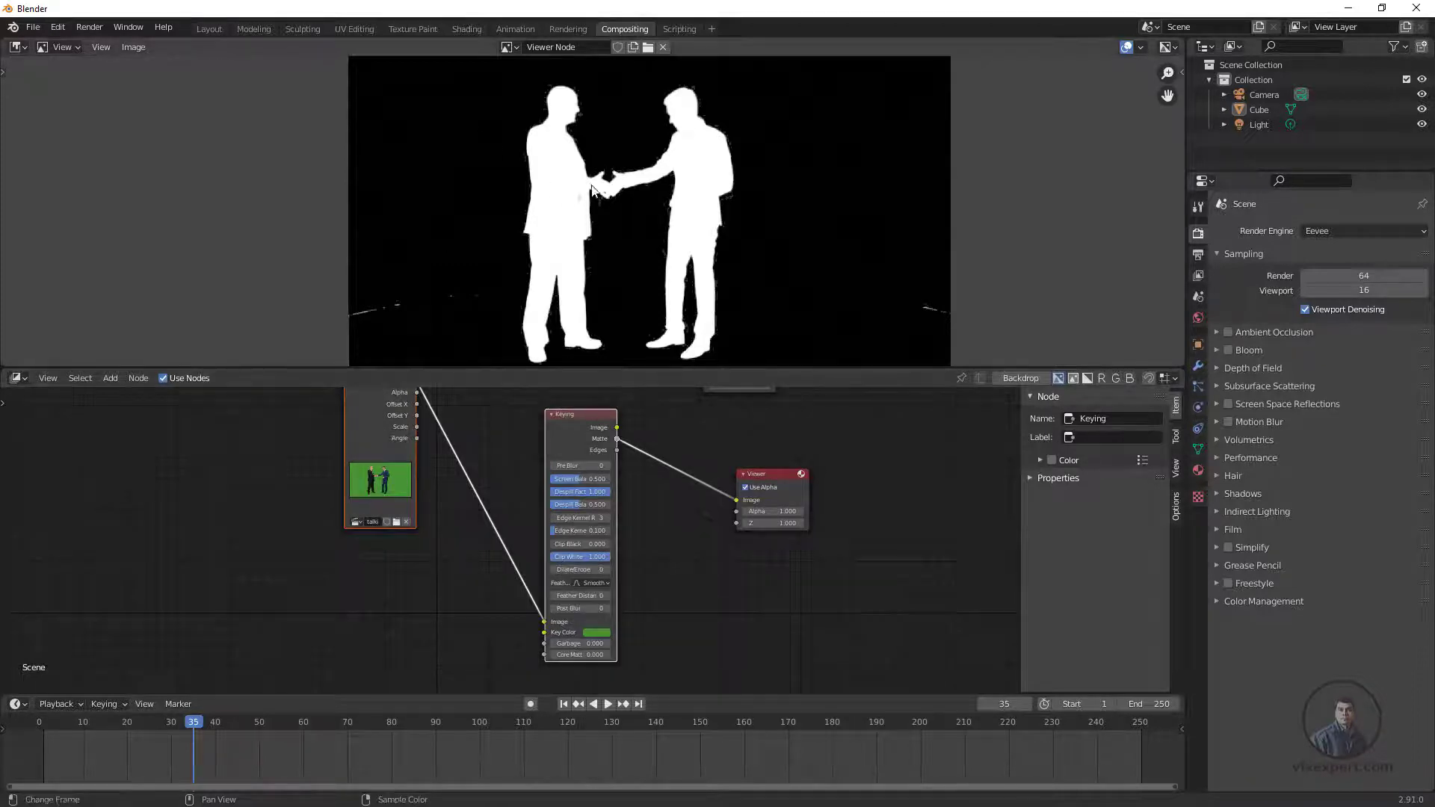
Connect the Movie Clip node's Image output directly to the Viewer node to show the original green-screen footage
middle_click_drag(438, 485, 469, 542)
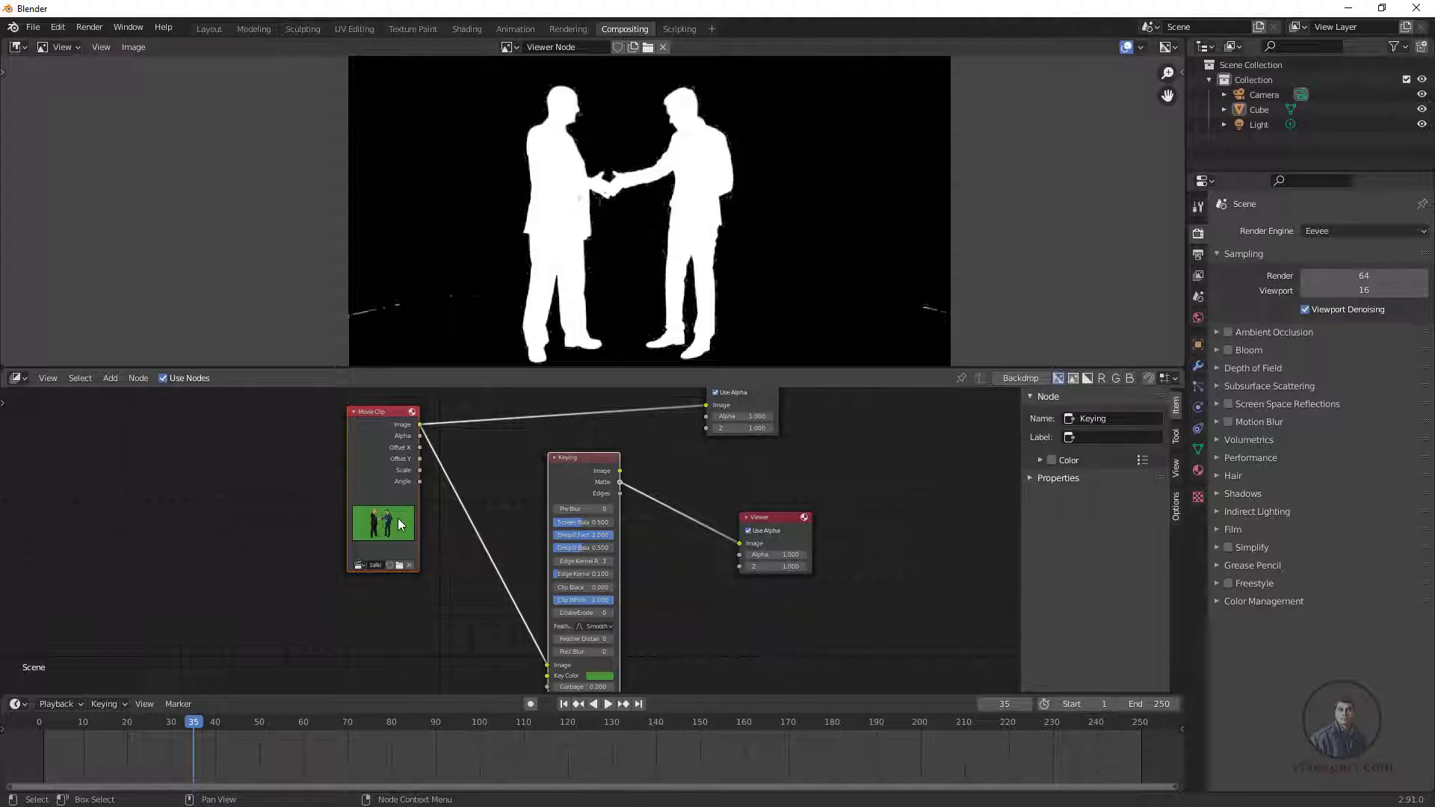
scroll(436, 413, "up", 1)
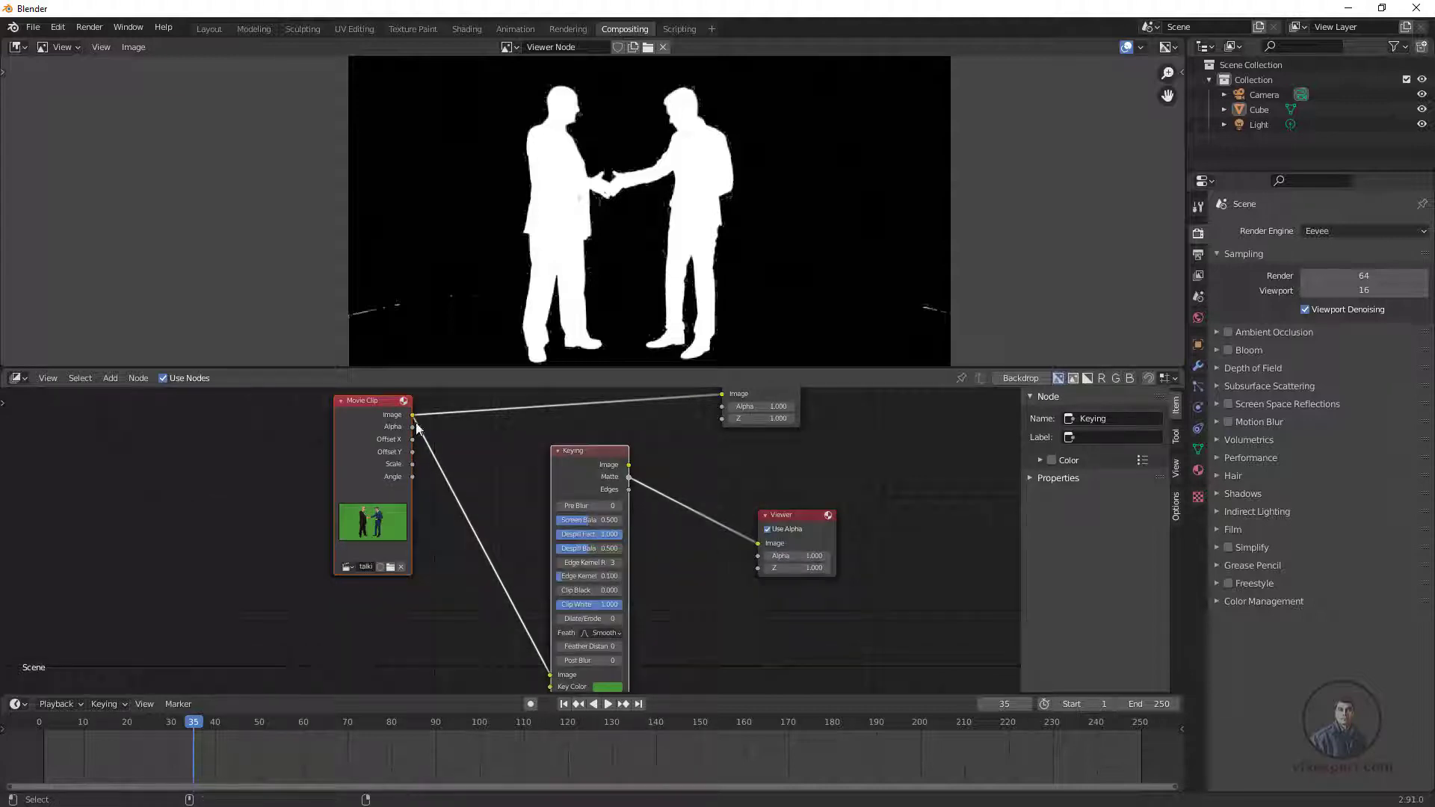
left_click_drag(413, 416, 758, 544)
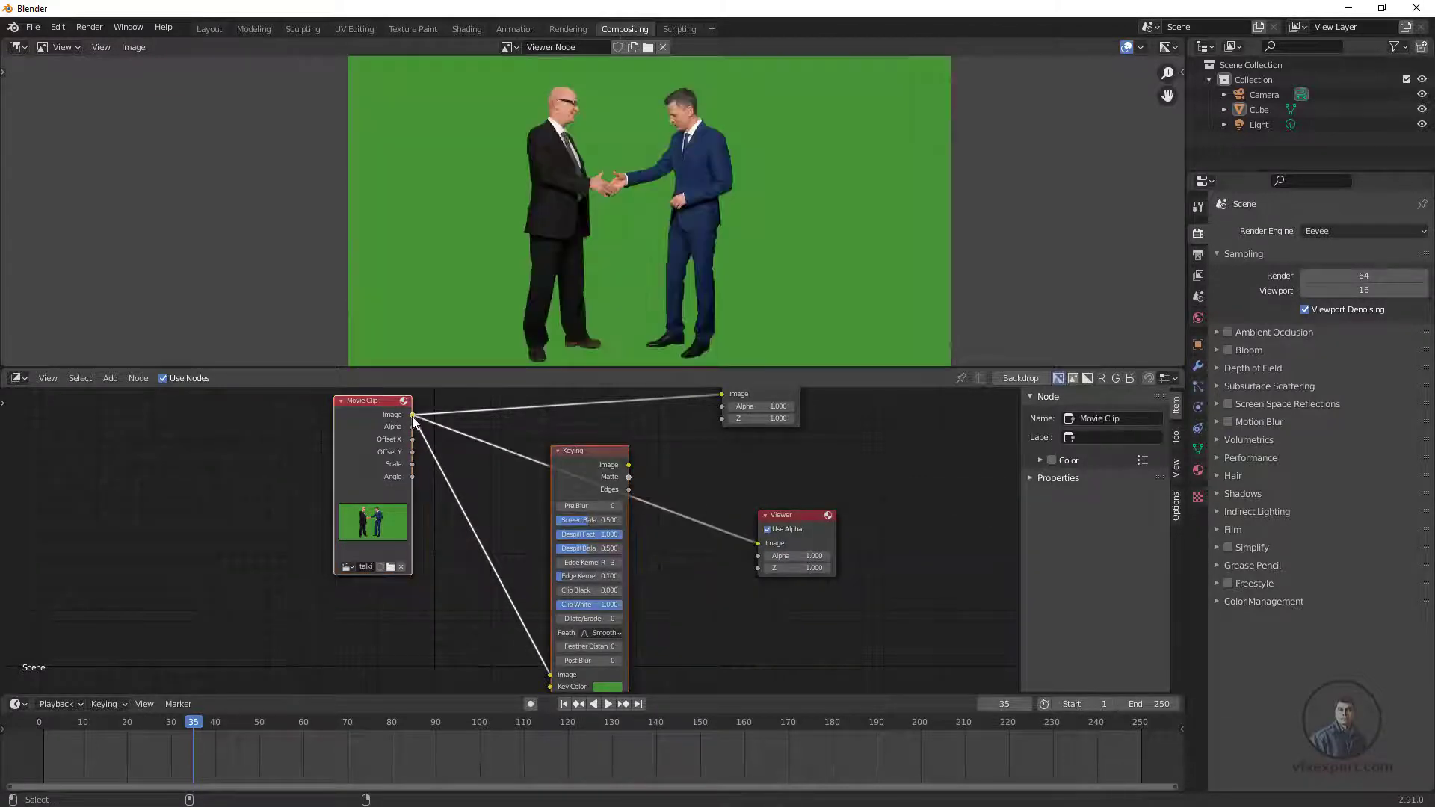
middle_click_drag(651, 227, 634, 230)
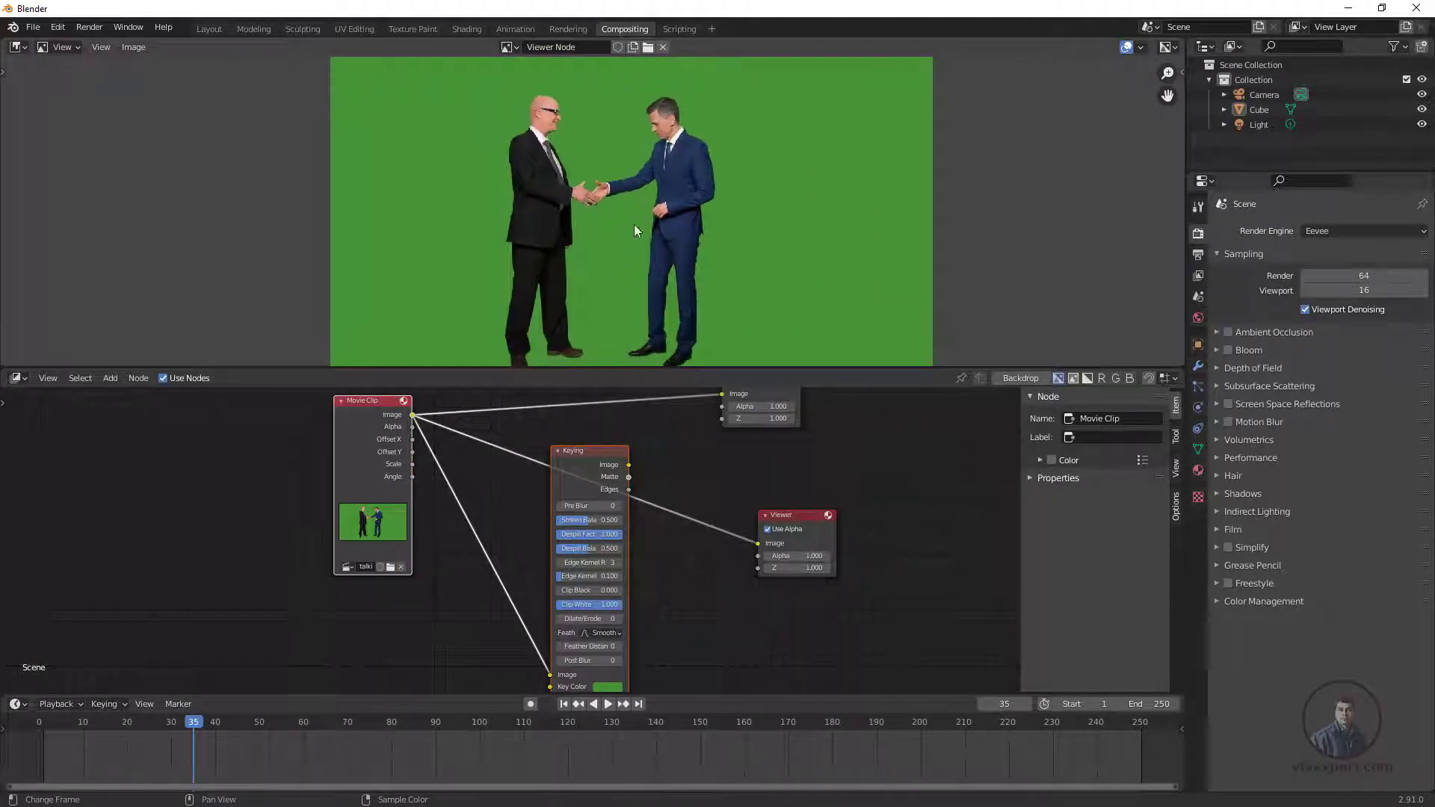
Switch the image editor showing the green-screen footage to Mask mode and create a new mask
scroll(716, 199, "down", 2)
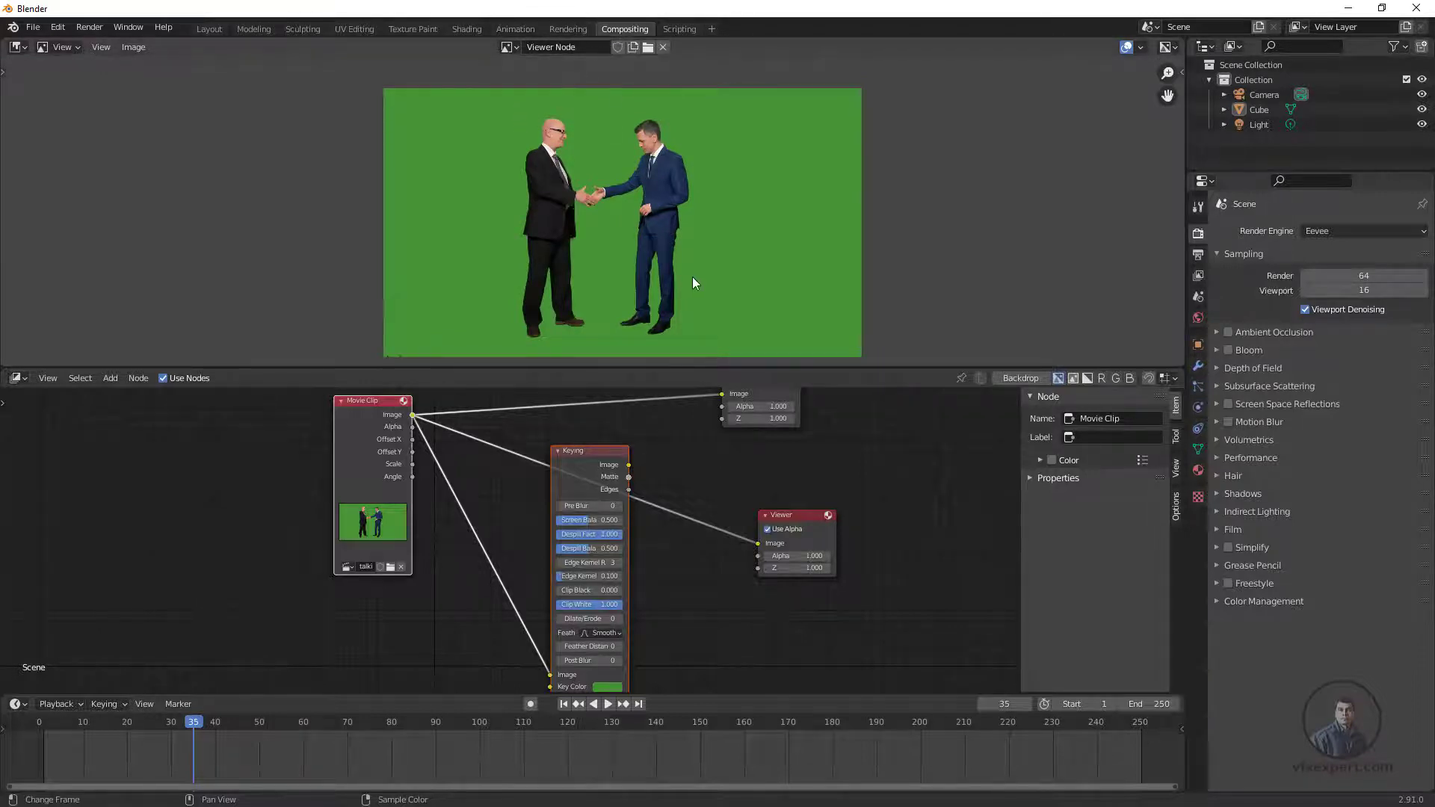
left_click(712, 29)
mouse_move(662, 100)
left_click(75, 47)
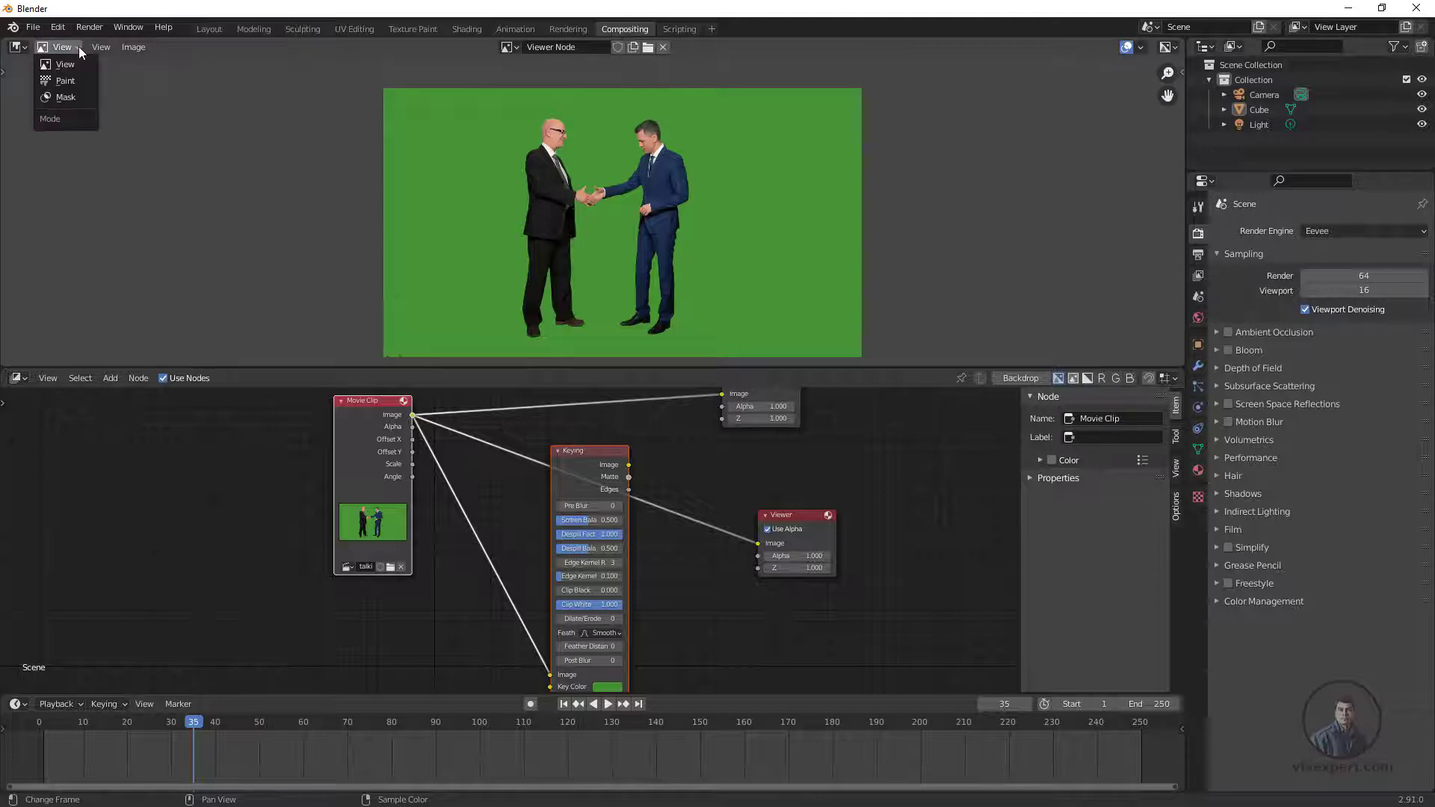
left_click(70, 96)
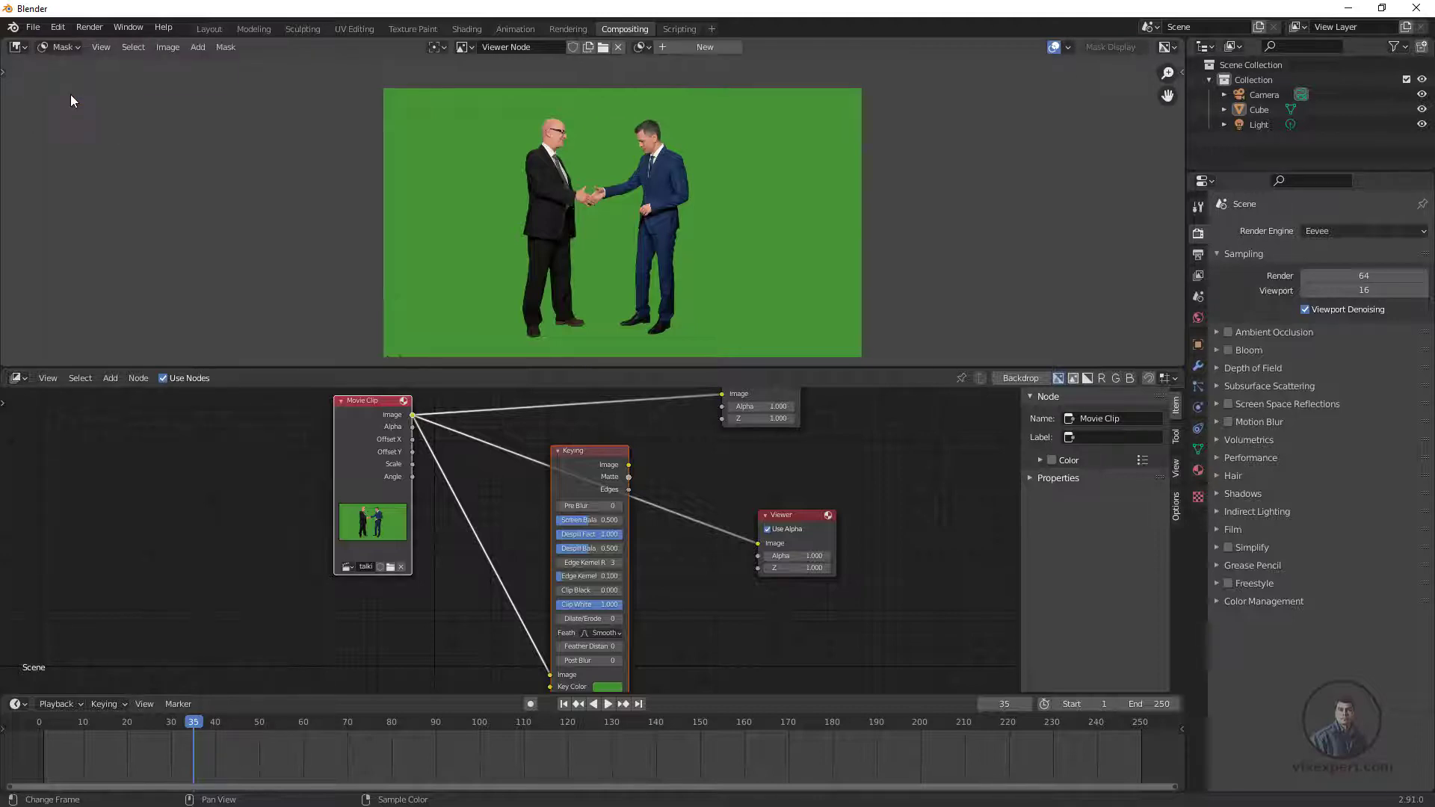
left_click(663, 47)
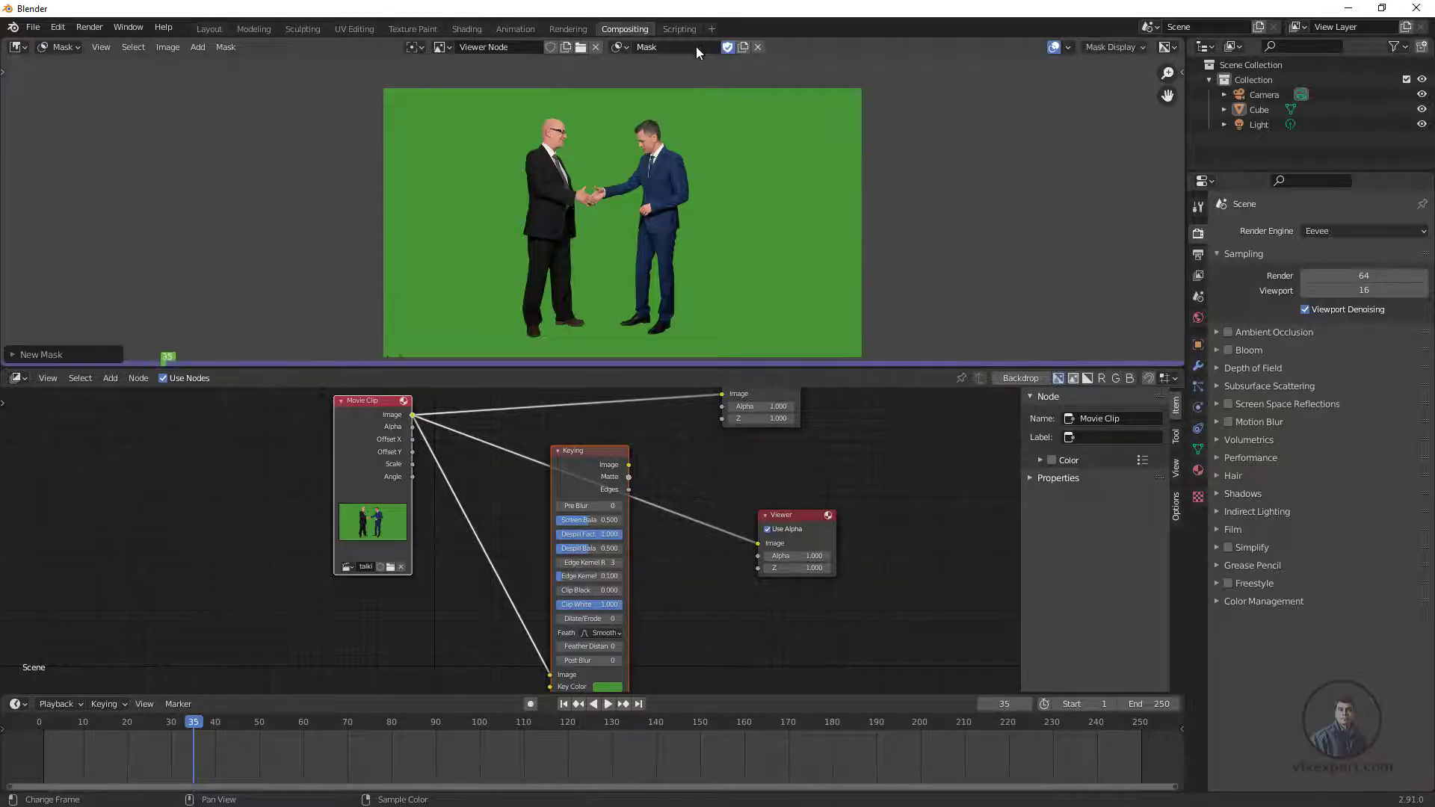
Draw a closed nine-point mask outline loosely around both men at frame 35, with its lower-left point pulled slightly outward
middle_click_drag(531, 289, 538, 281)
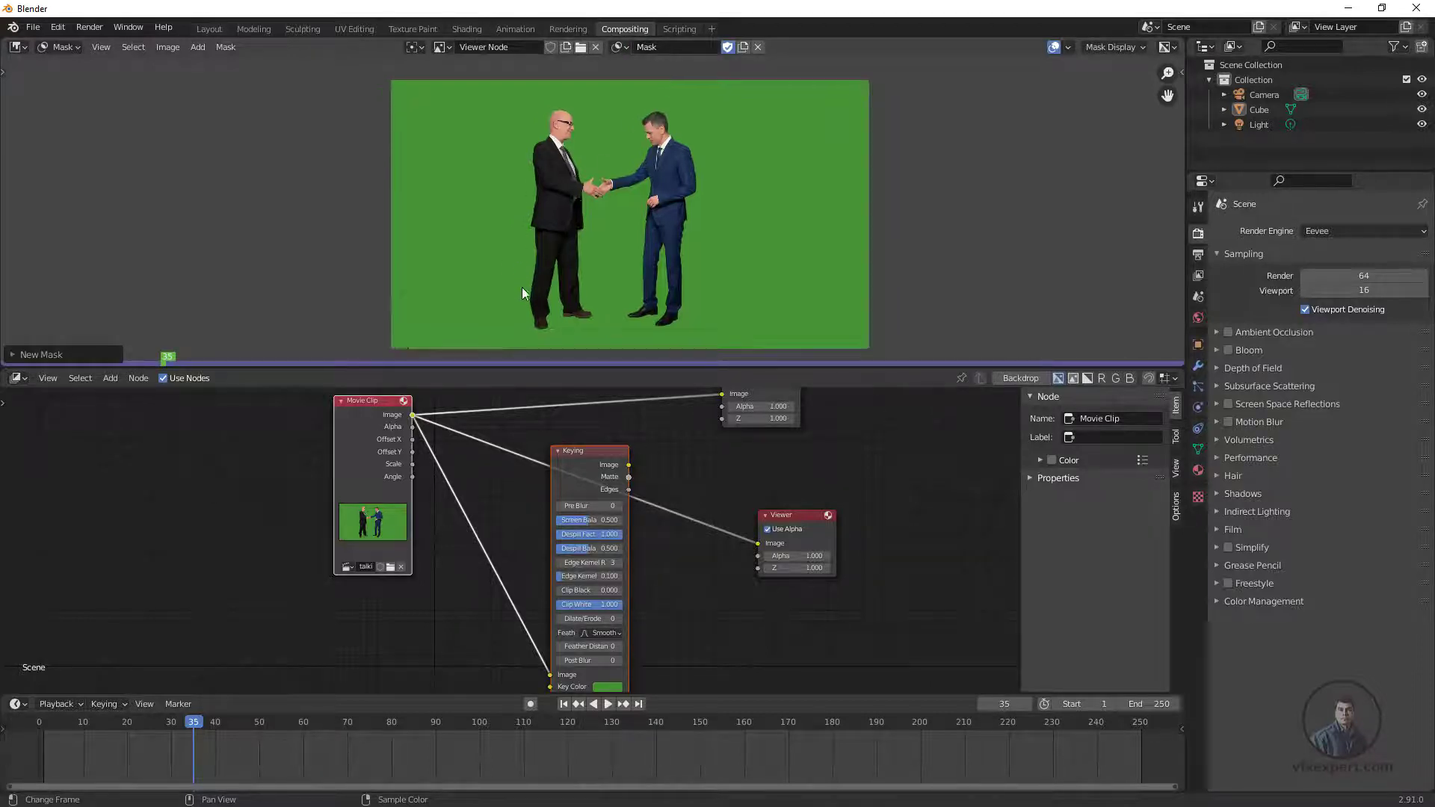
left_click(508, 338, "ctrl")
left_click(480, 210, "ctrl")
left_click(485, 143, "ctrl")
left_click(549, 98, "ctrl")
left_click(633, 87, "ctrl")
left_click(725, 94, "ctrl")
left_click(743, 188, "ctrl")
left_click(730, 330, "ctrl")
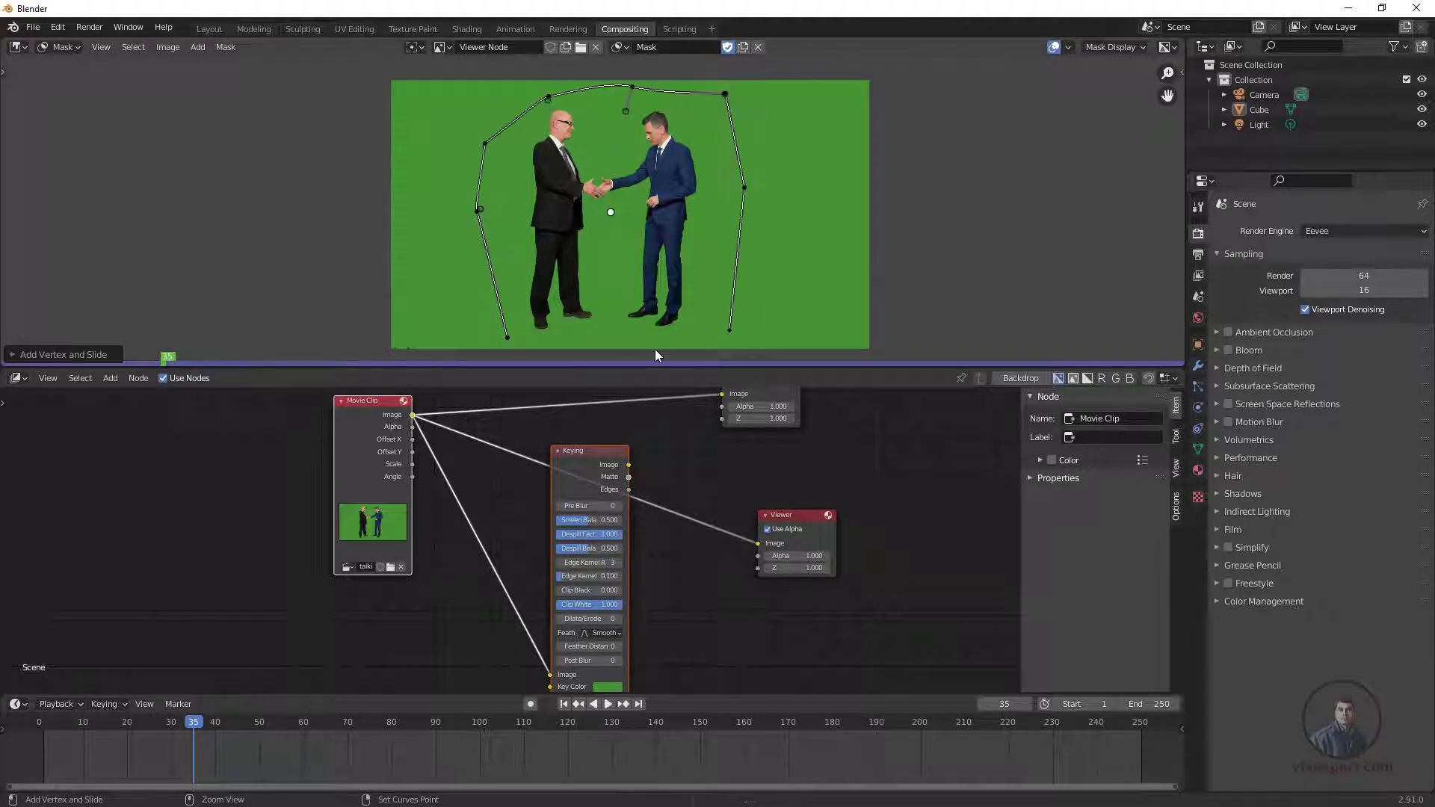
left_click(655, 348, "ctrl")
left_click(507, 338, "ctrl")
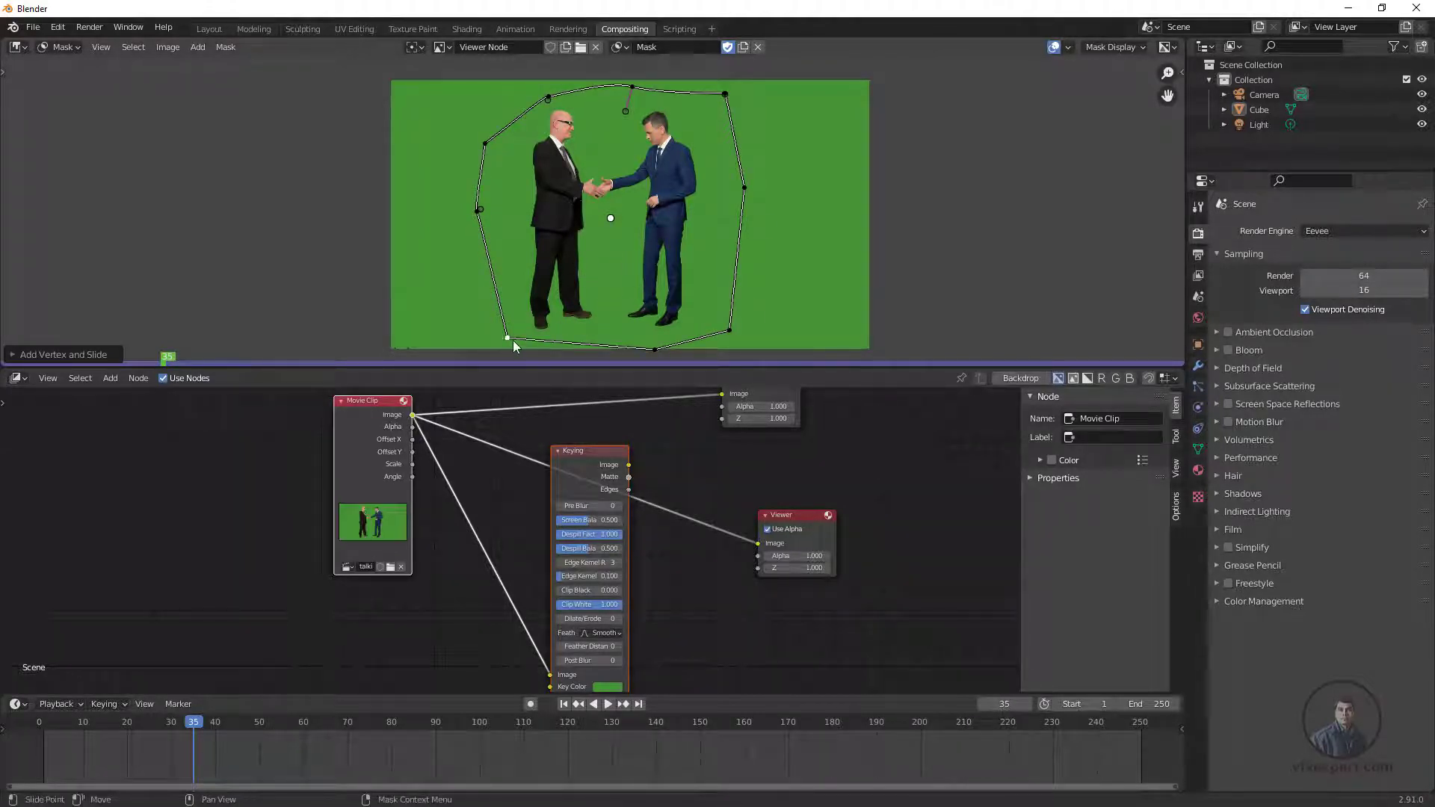
left_click_drag(509, 336, 493, 343)
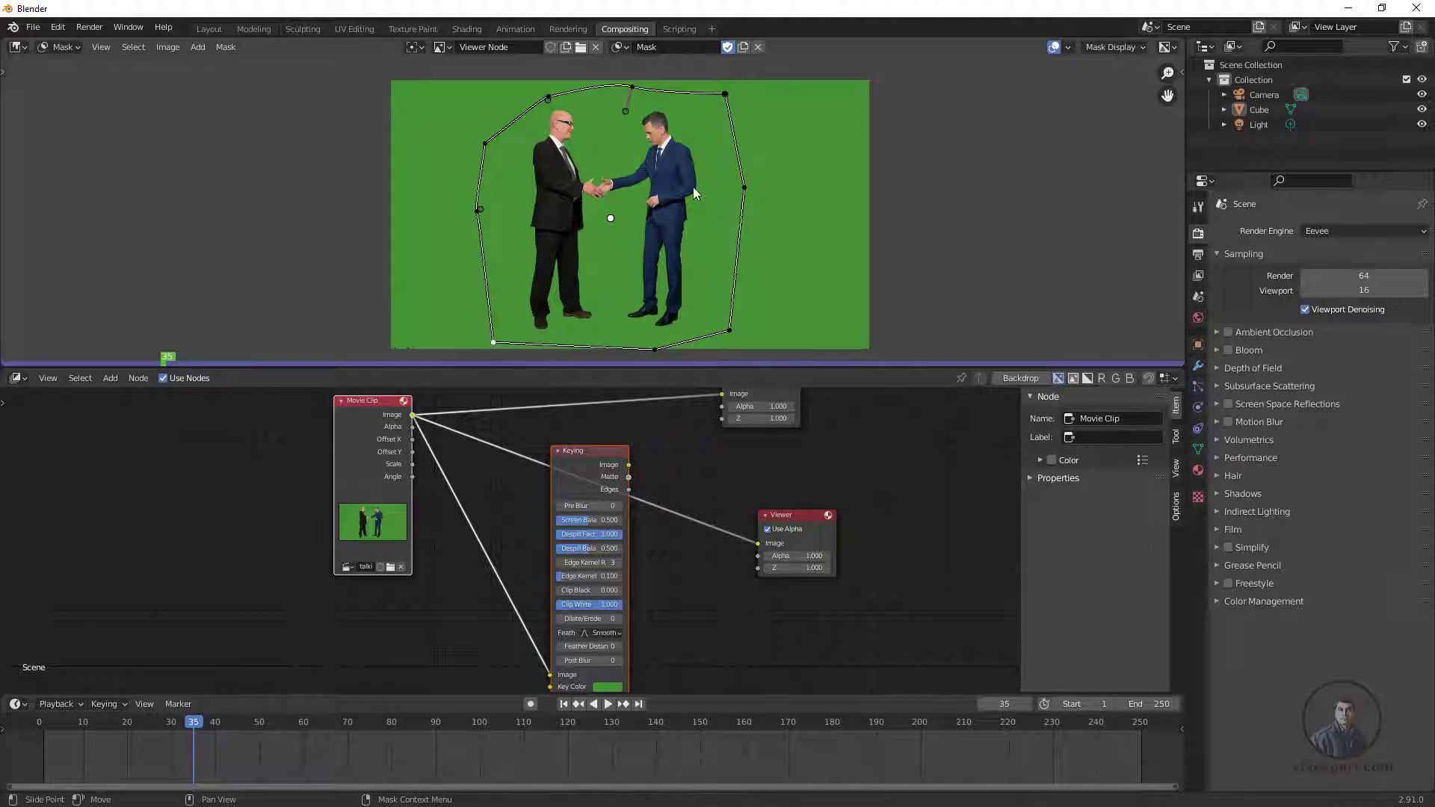
Turn on auto keying and, at frame 70, adjust the mask points beside the man in black
left_click(530, 705)
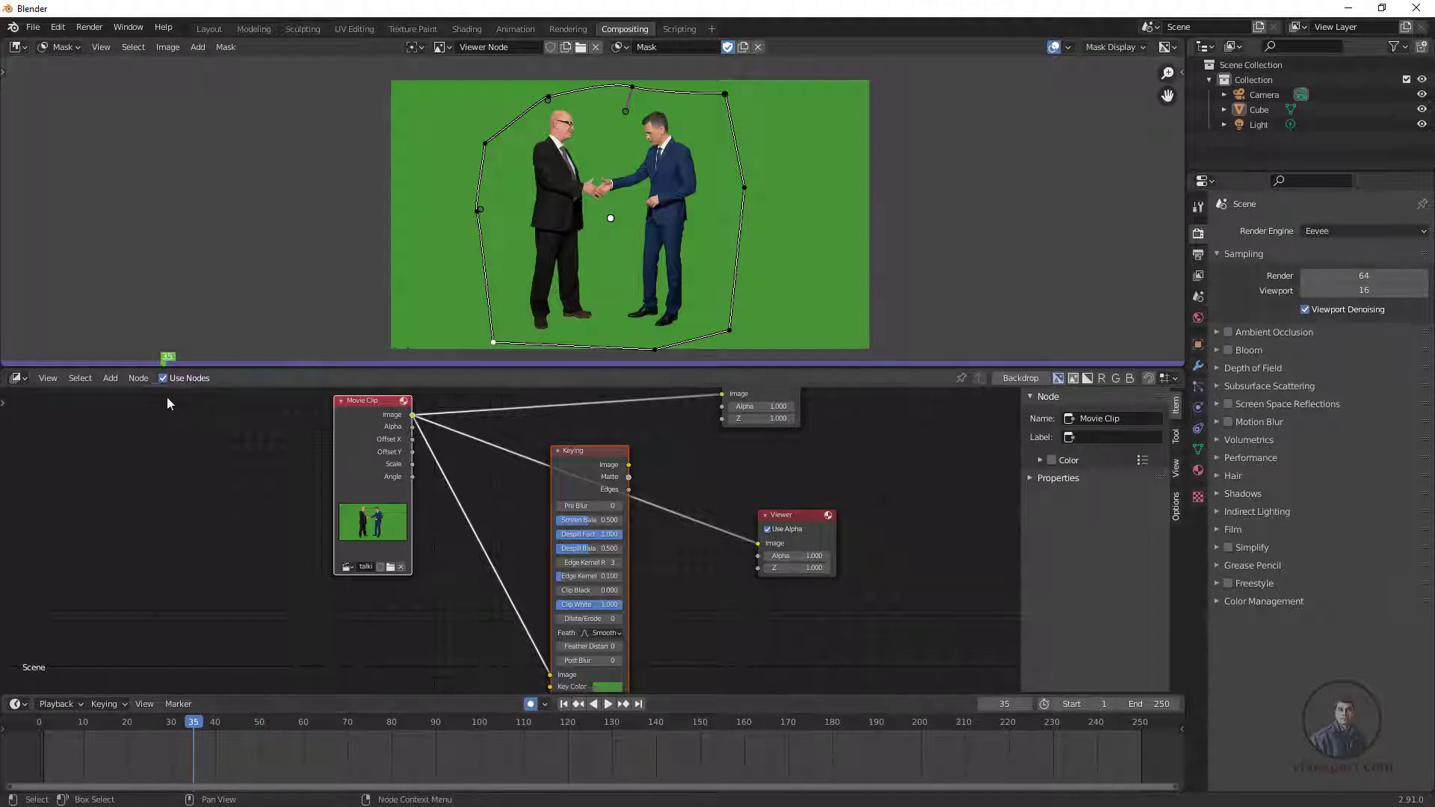
left_click_drag(168, 359, 329, 379)
left_click_drag(493, 343, 512, 338)
left_click(506, 144)
left_click_drag(505, 140, 507, 141)
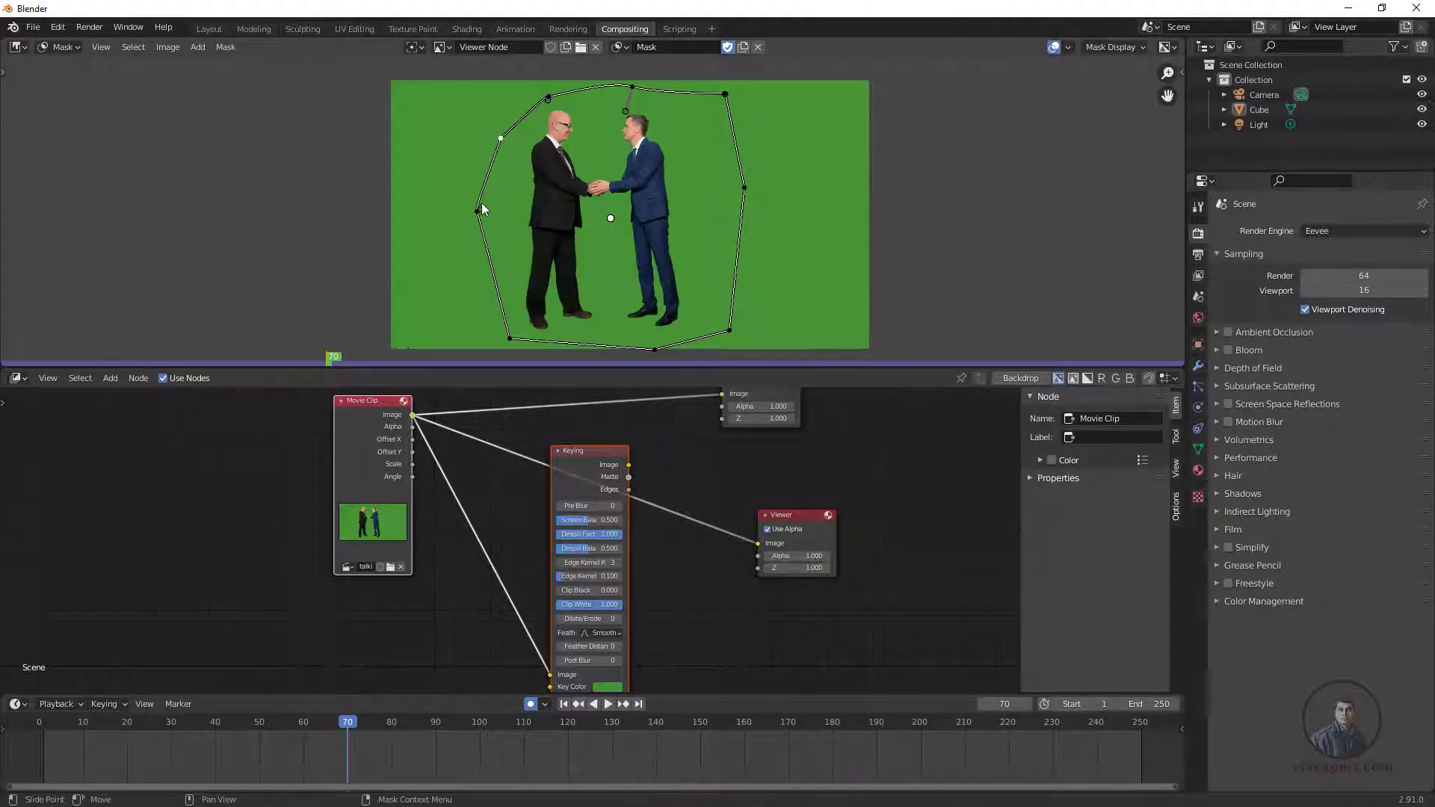
left_click_drag(481, 210, 494, 211)
Reshape the mask's points outward around the man in black at a frame after 70, and review the animated mask, ending at frame 68
left_click_drag(359, 721, 458, 721)
left_click_drag(548, 96, 525, 79)
left_click_drag(501, 140, 484, 125)
left_click_drag(477, 211, 459, 209)
key("space")
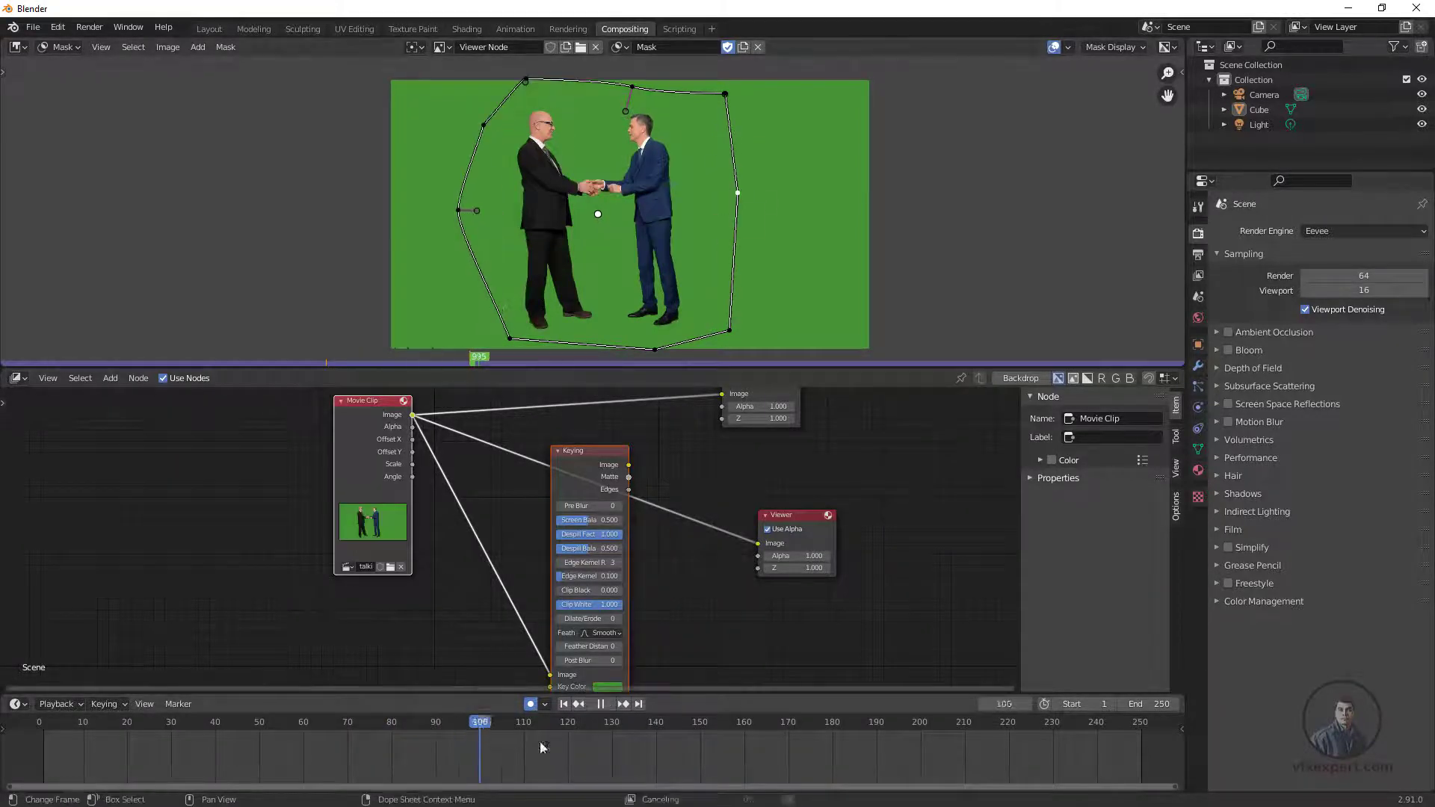
left_click_drag(495, 719, 341, 691)
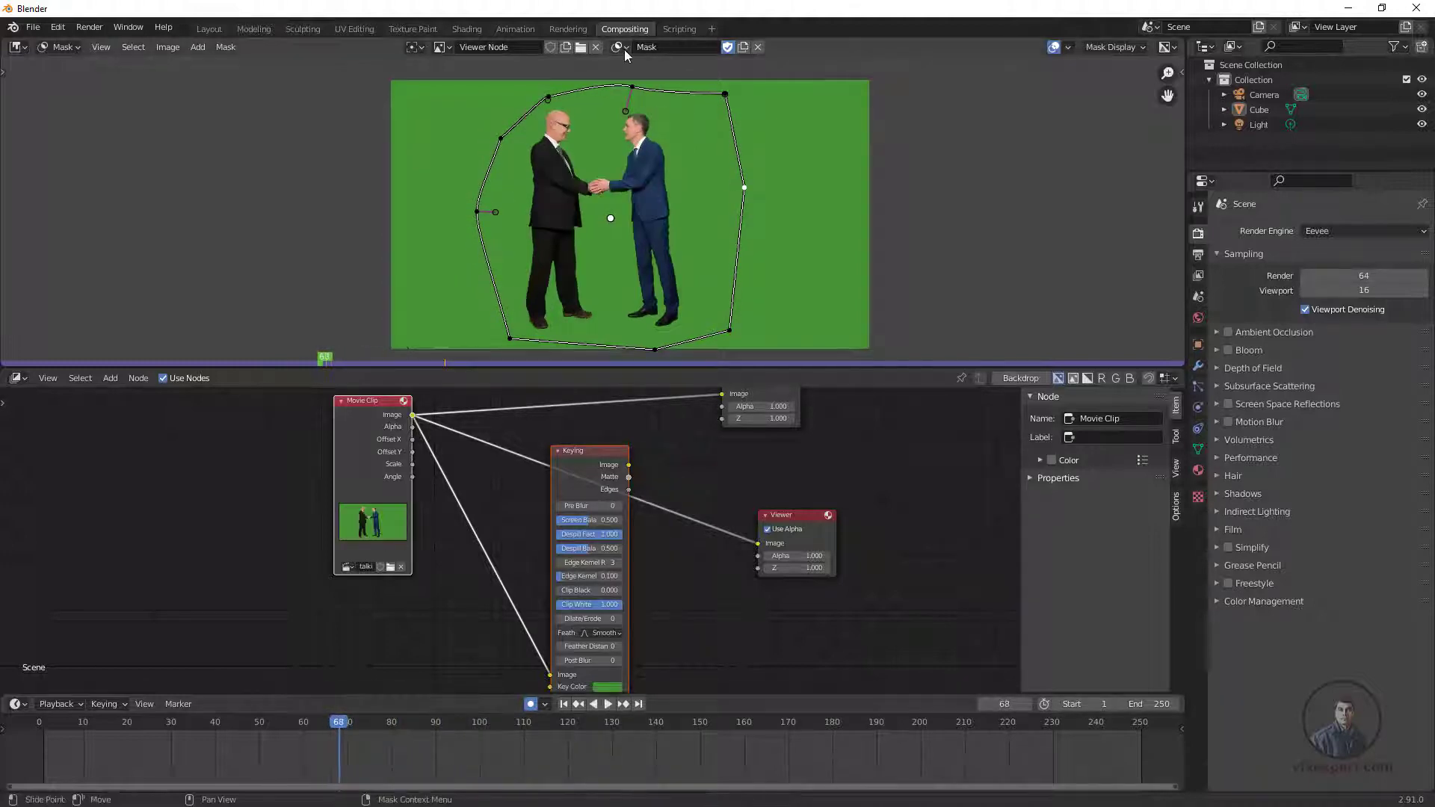
Check the list of available masks and return the image editor from Mask mode to View mode
left_click(620, 46)
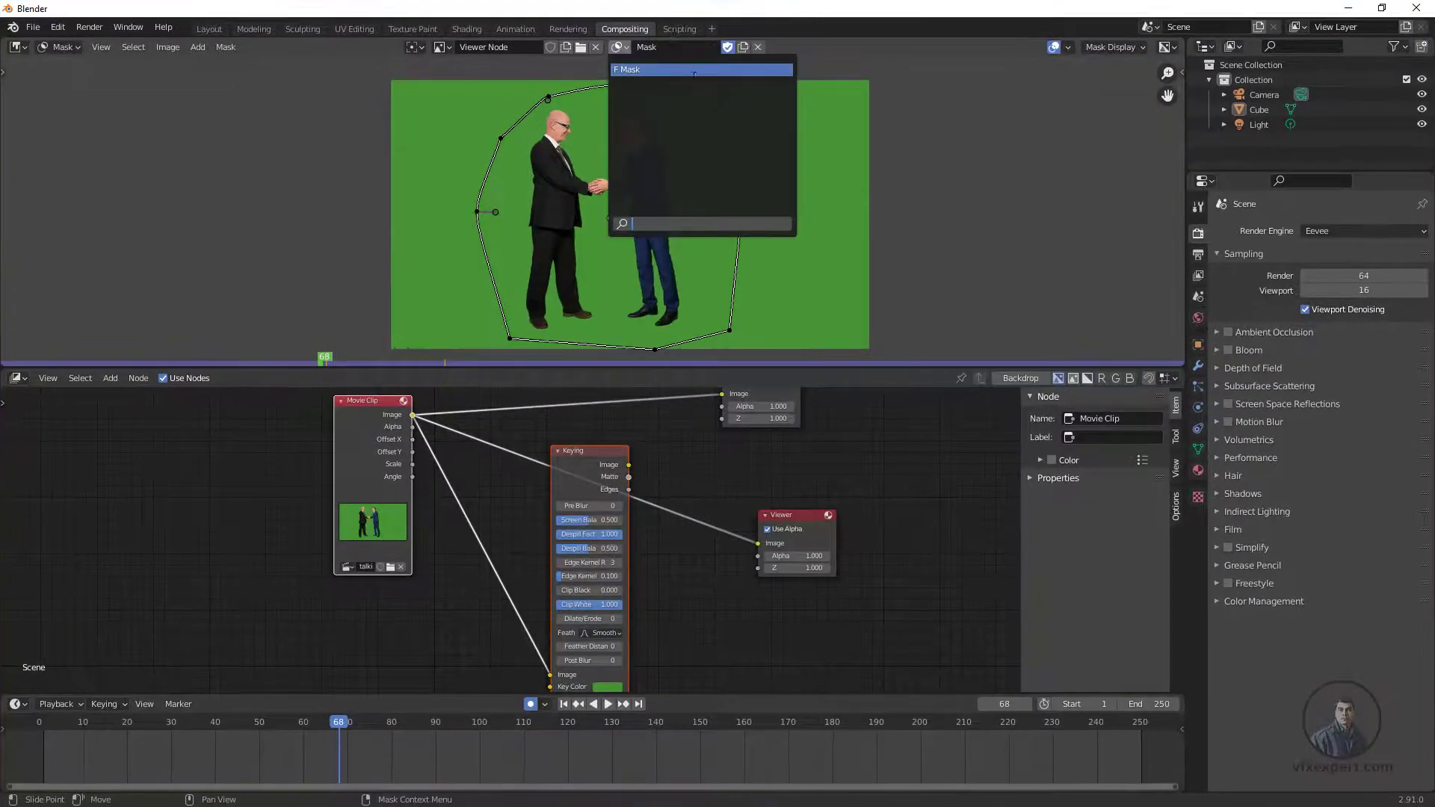
left_click(658, 48)
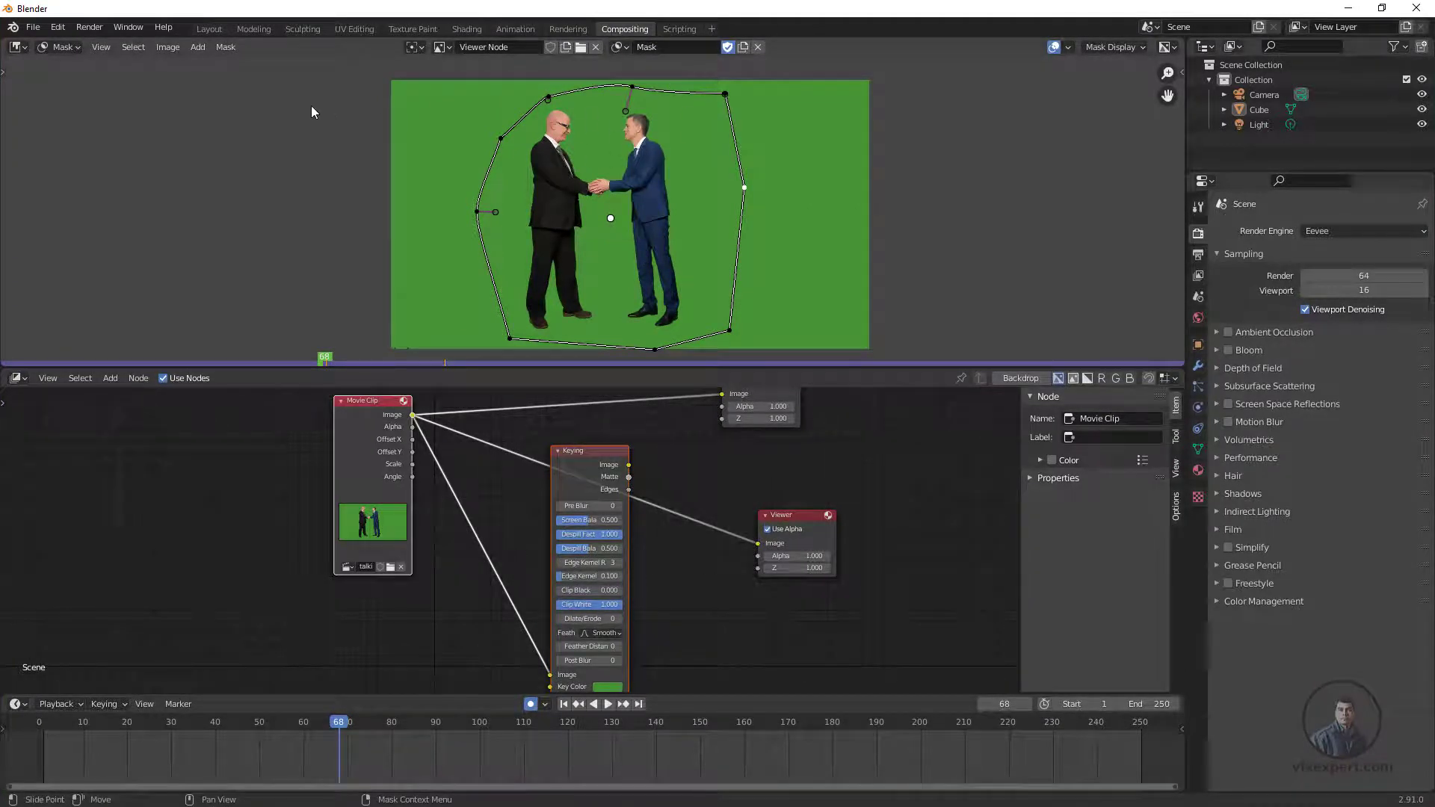
left_click(76, 47)
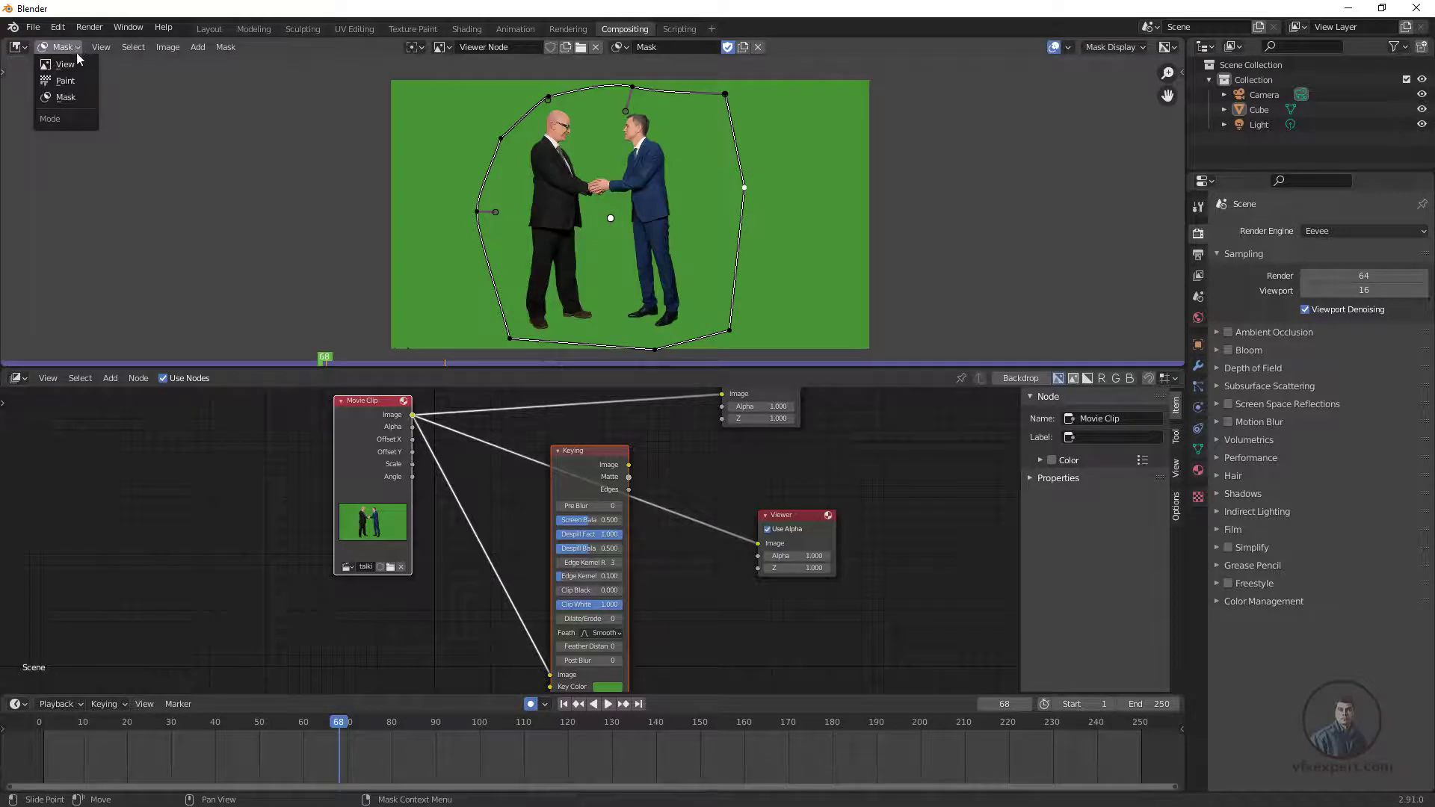
left_click(66, 65)
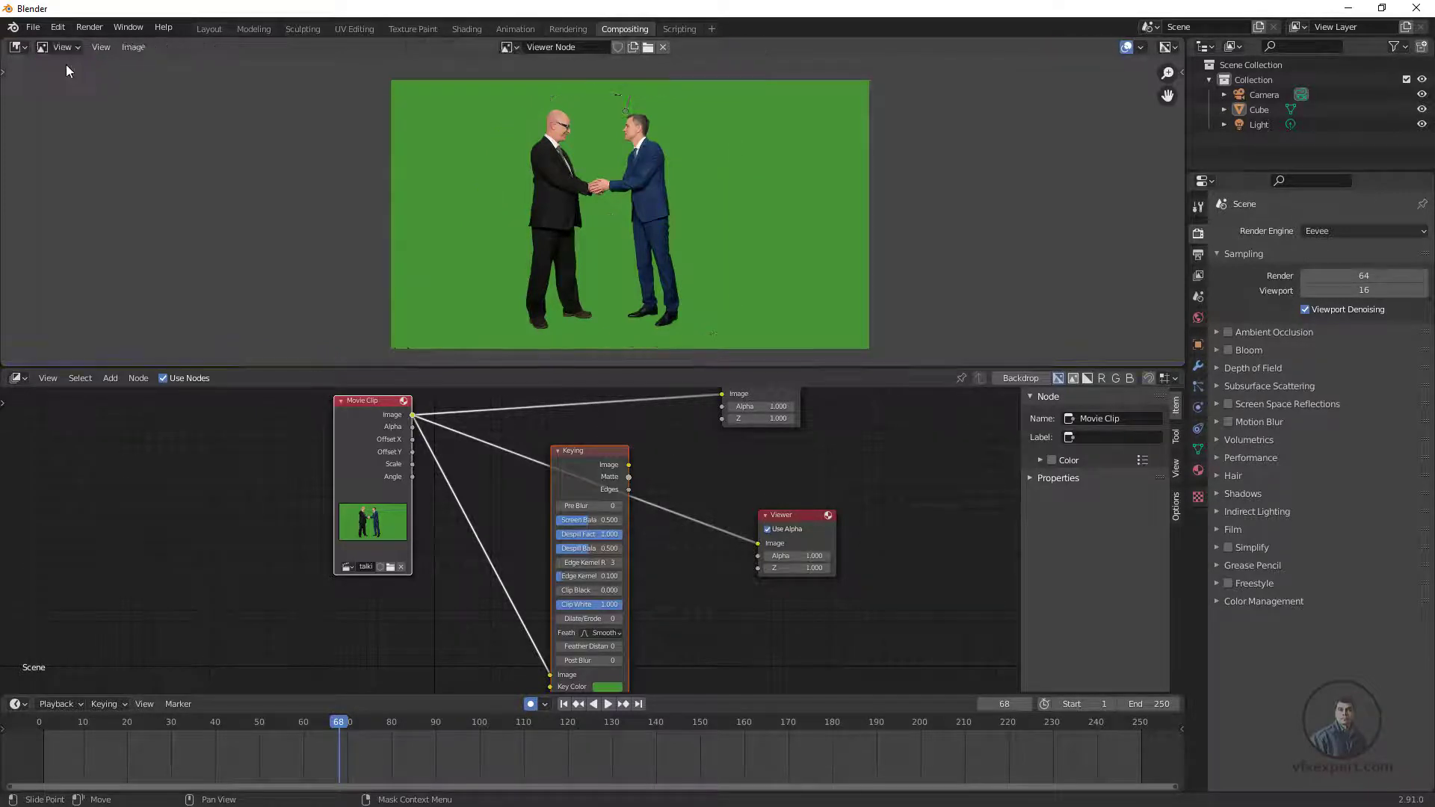
Preview the Keying node's Image output through the Viewer node, ending with its Matte output connected
scroll(612, 572, "down", 3)
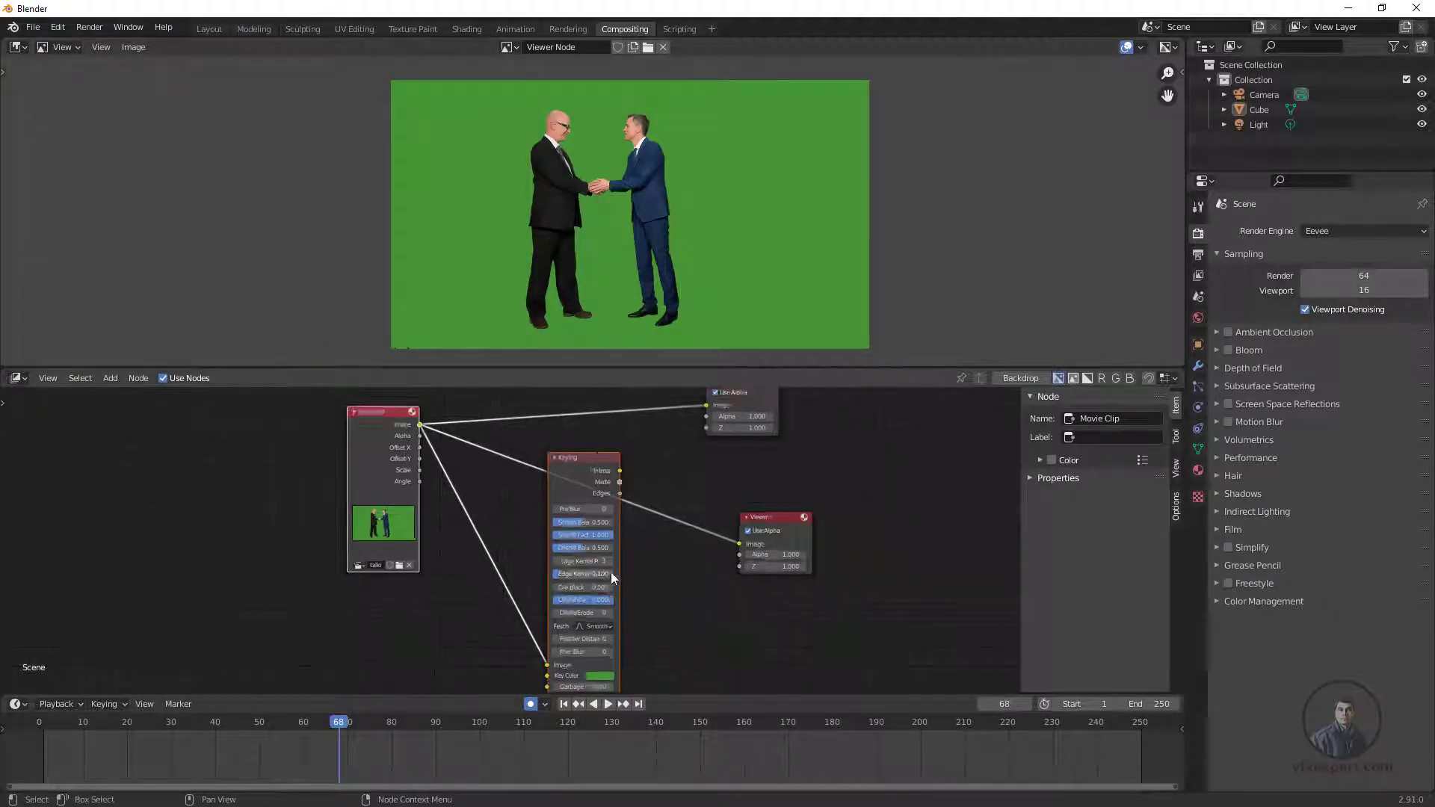
left_click_drag(646, 499, 712, 486)
left_click(470, 447)
scroll(561, 513, "up", 1)
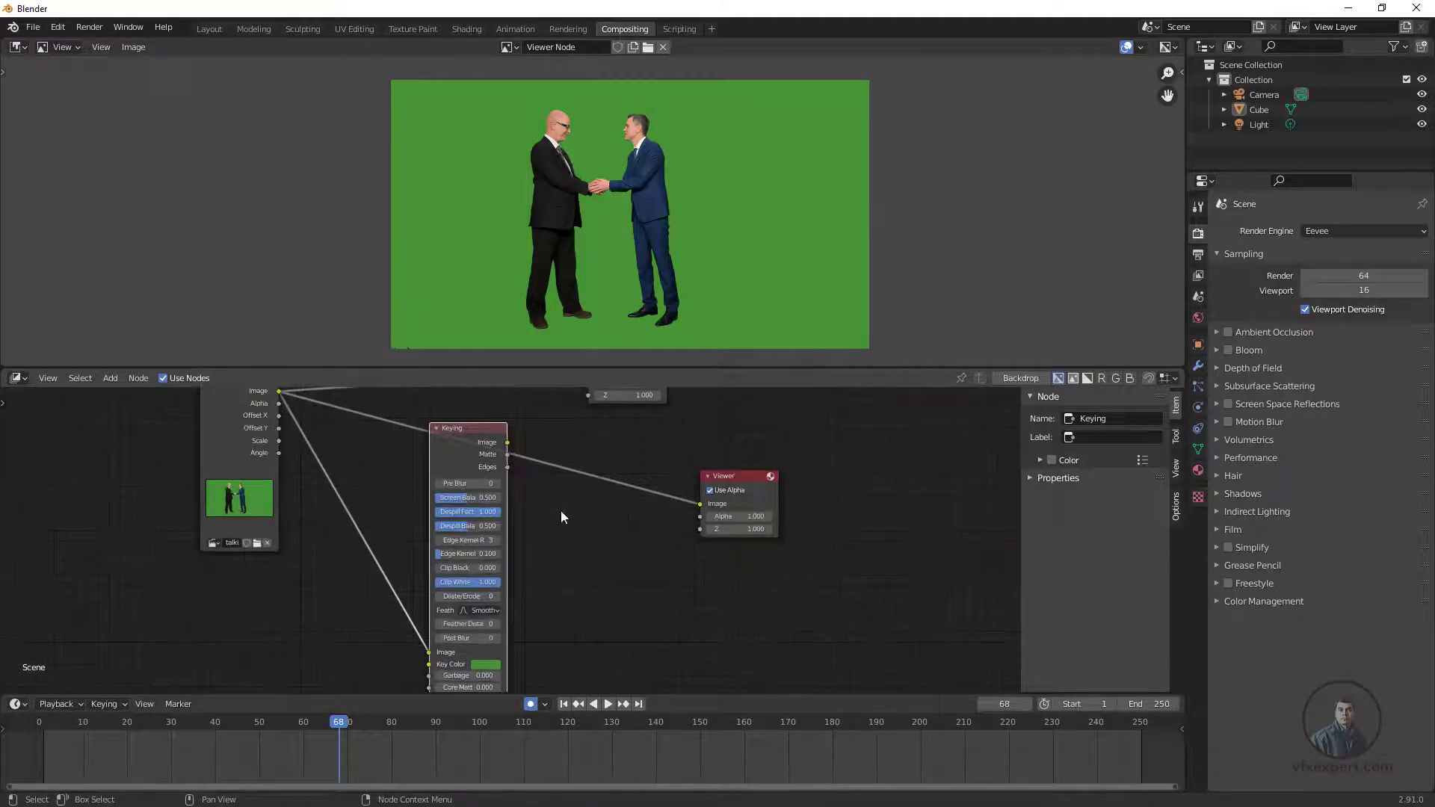
left_click_drag(507, 444, 508, 443)
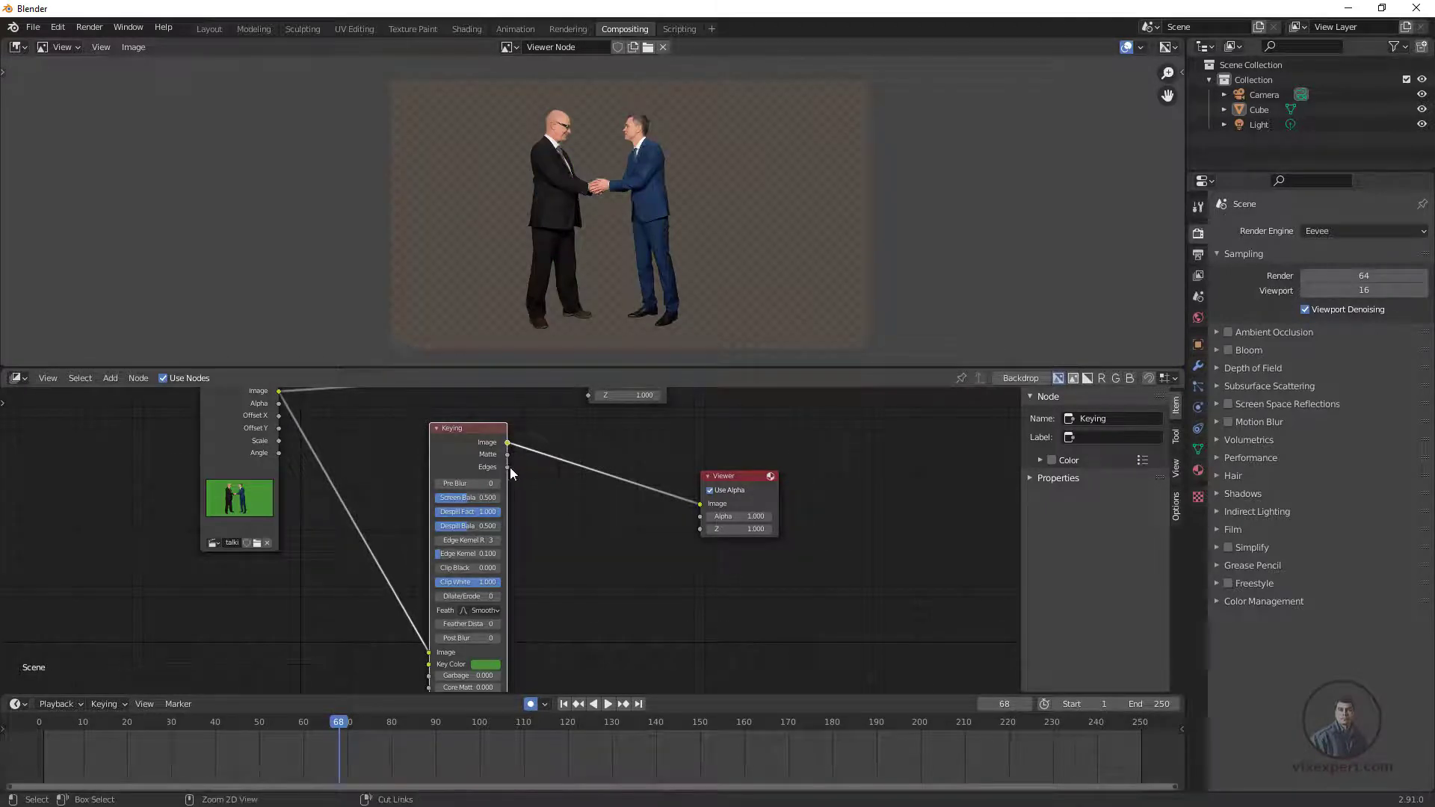
left_click(508, 455, "ctrl+shift")
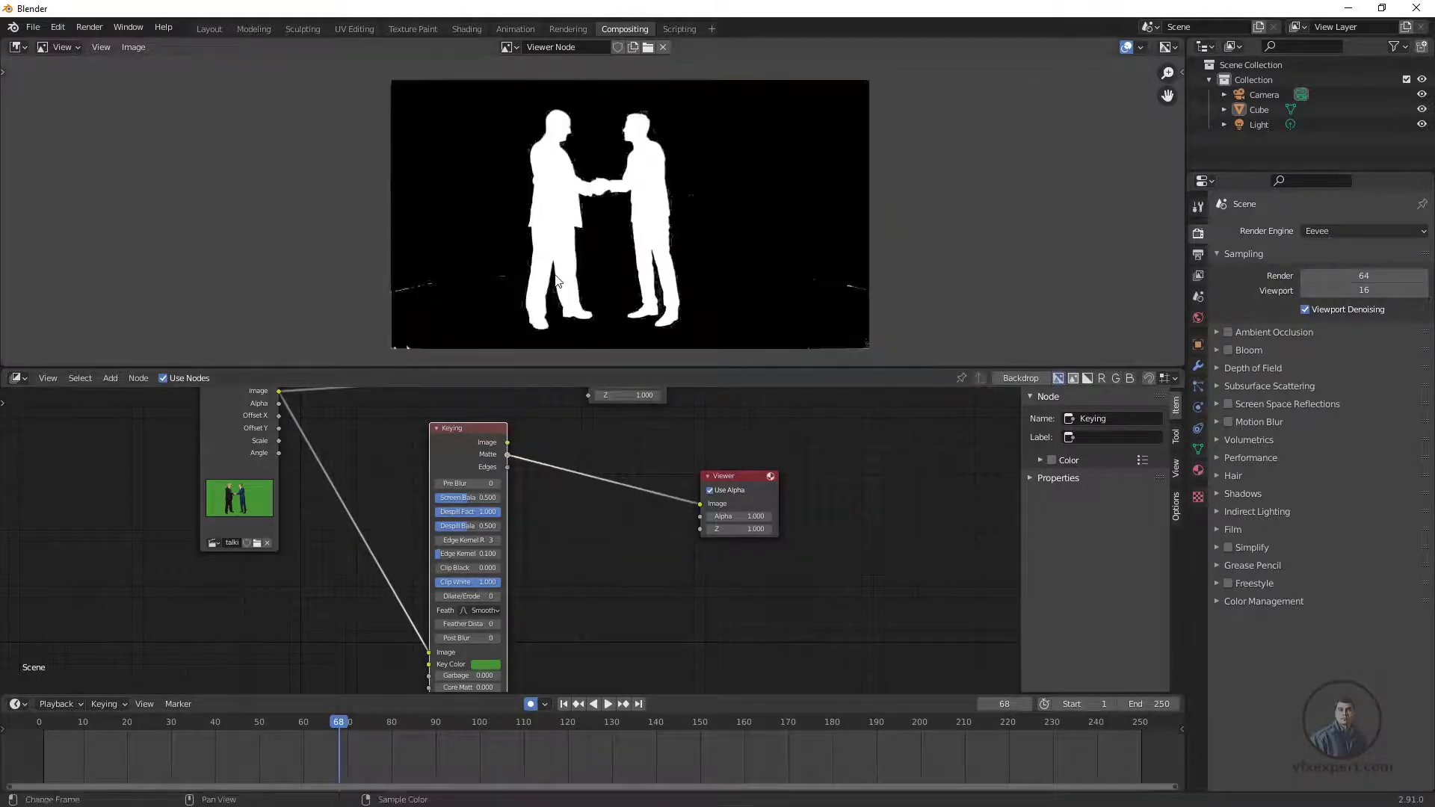
Add a Mask input node below the Movie Clip node and connect its output to the Keying node's Garbage Matte input
middle_click_drag(516, 561, 602, 495)
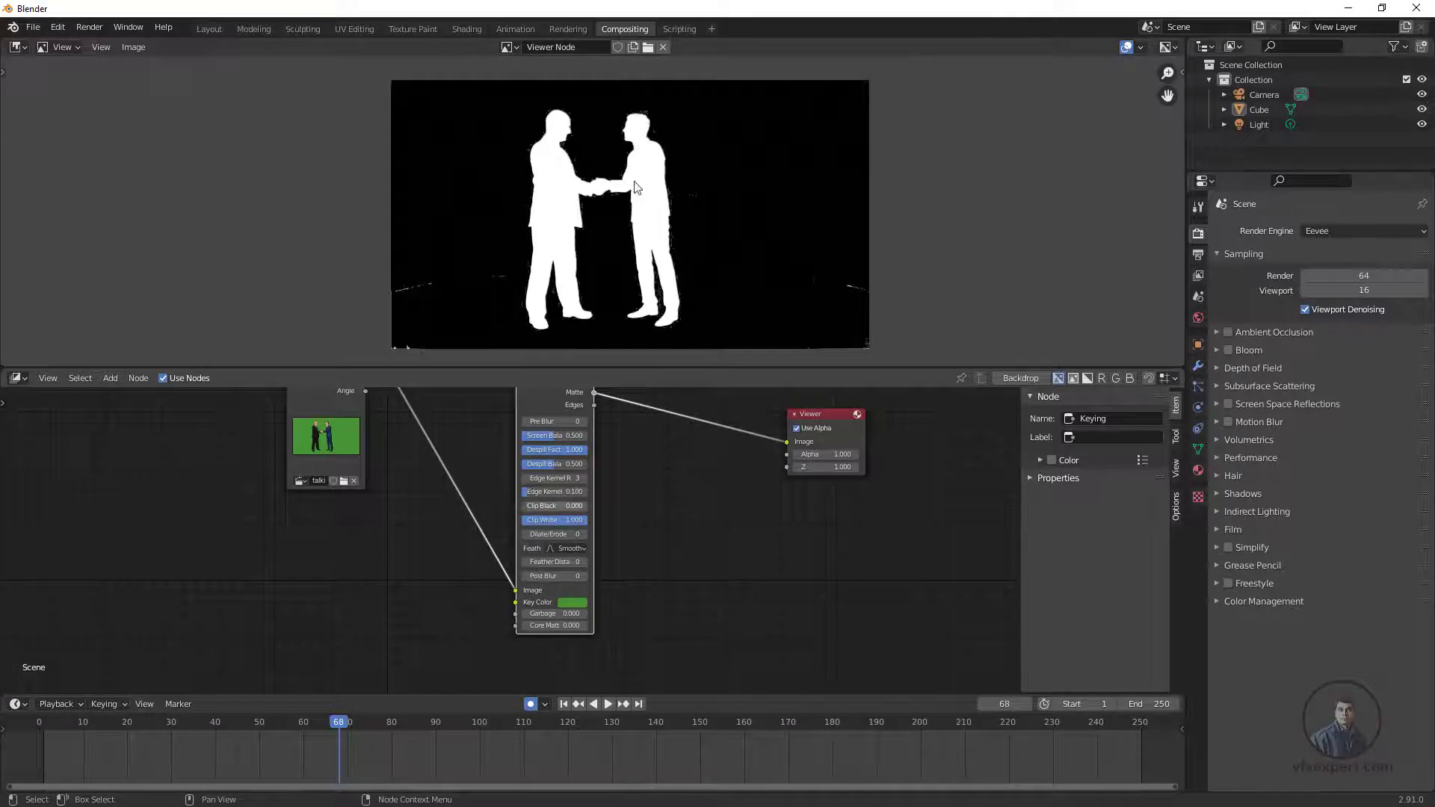
scroll(569, 608, "up", 1)
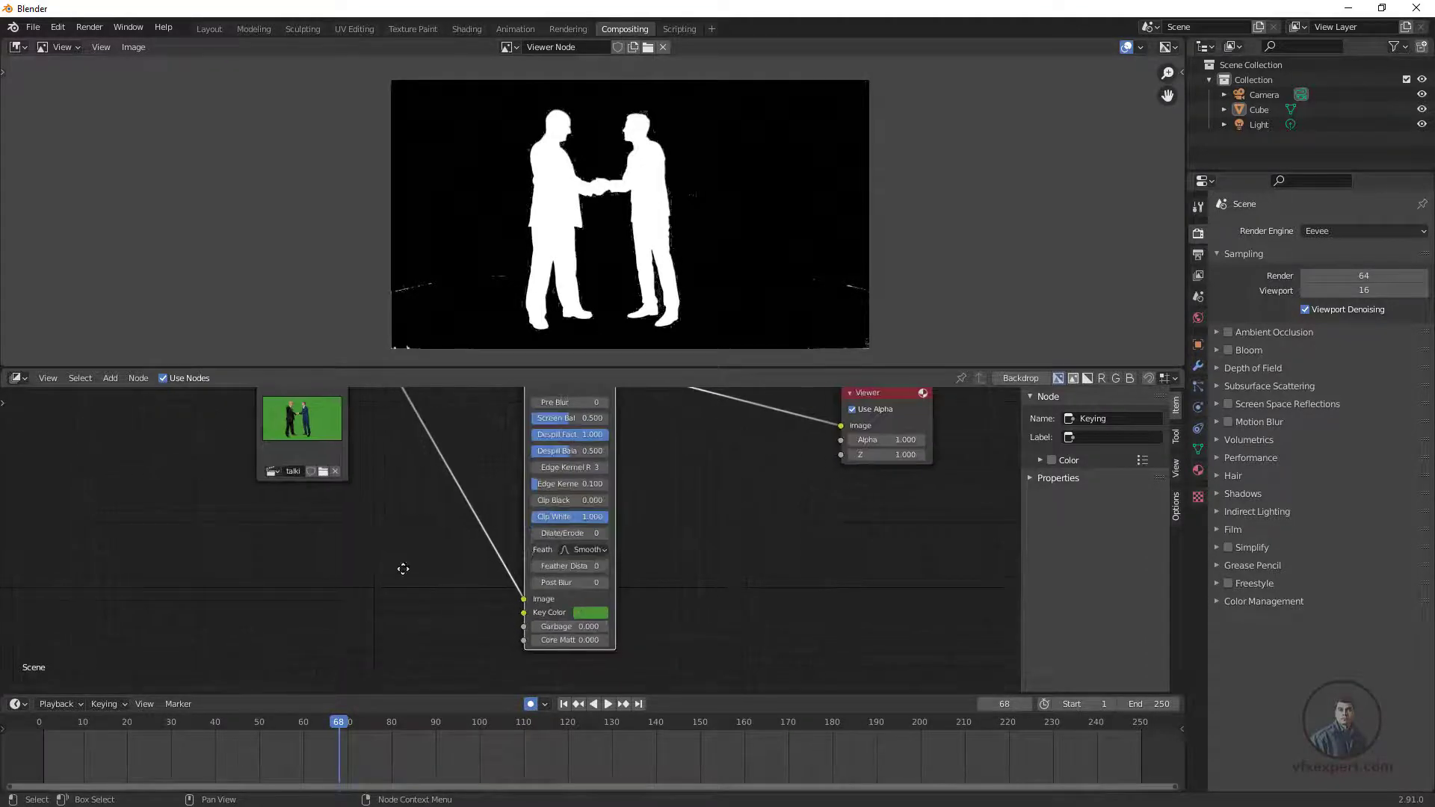
middle_click_drag(401, 571, 428, 556)
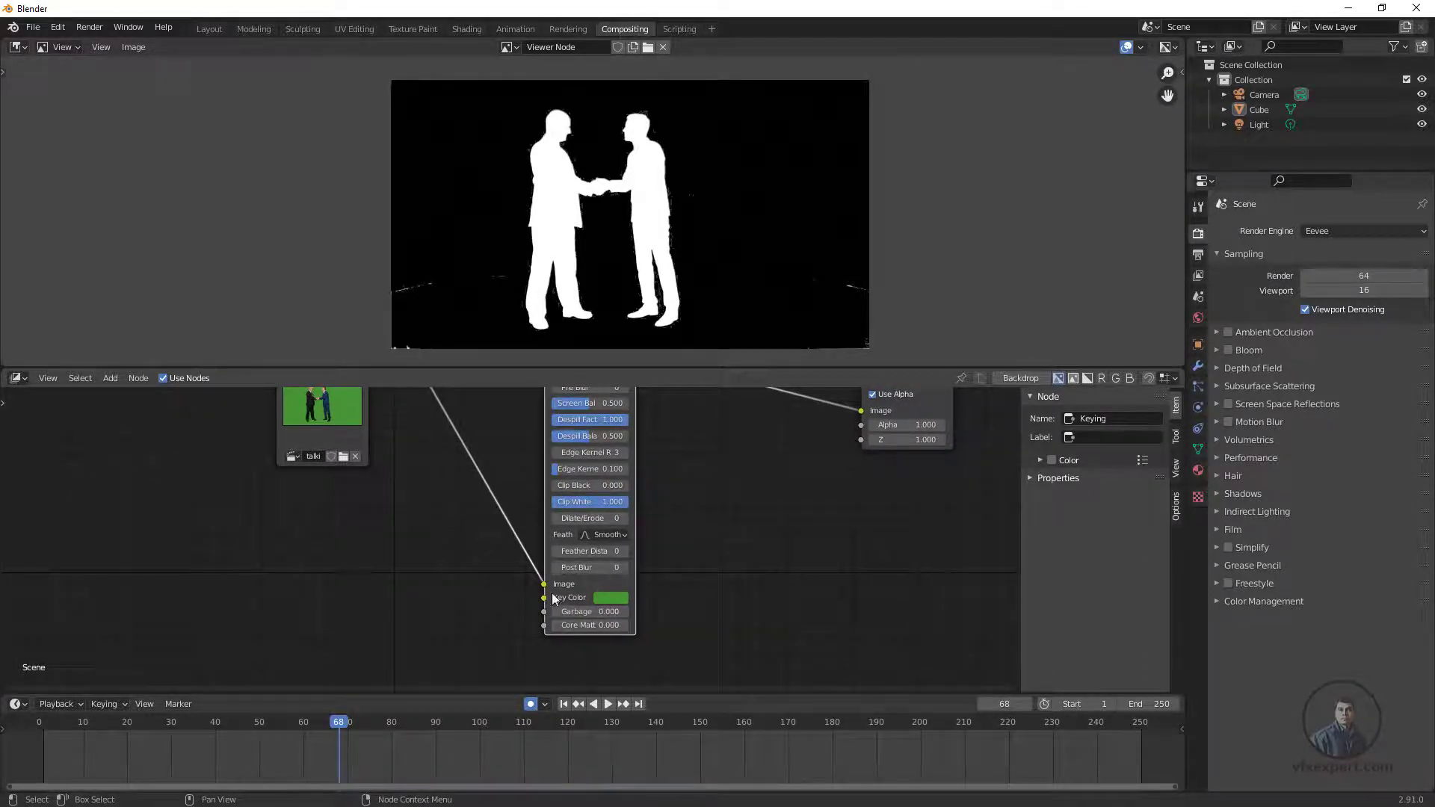
left_click(110, 379)
mouse_move(139, 420)
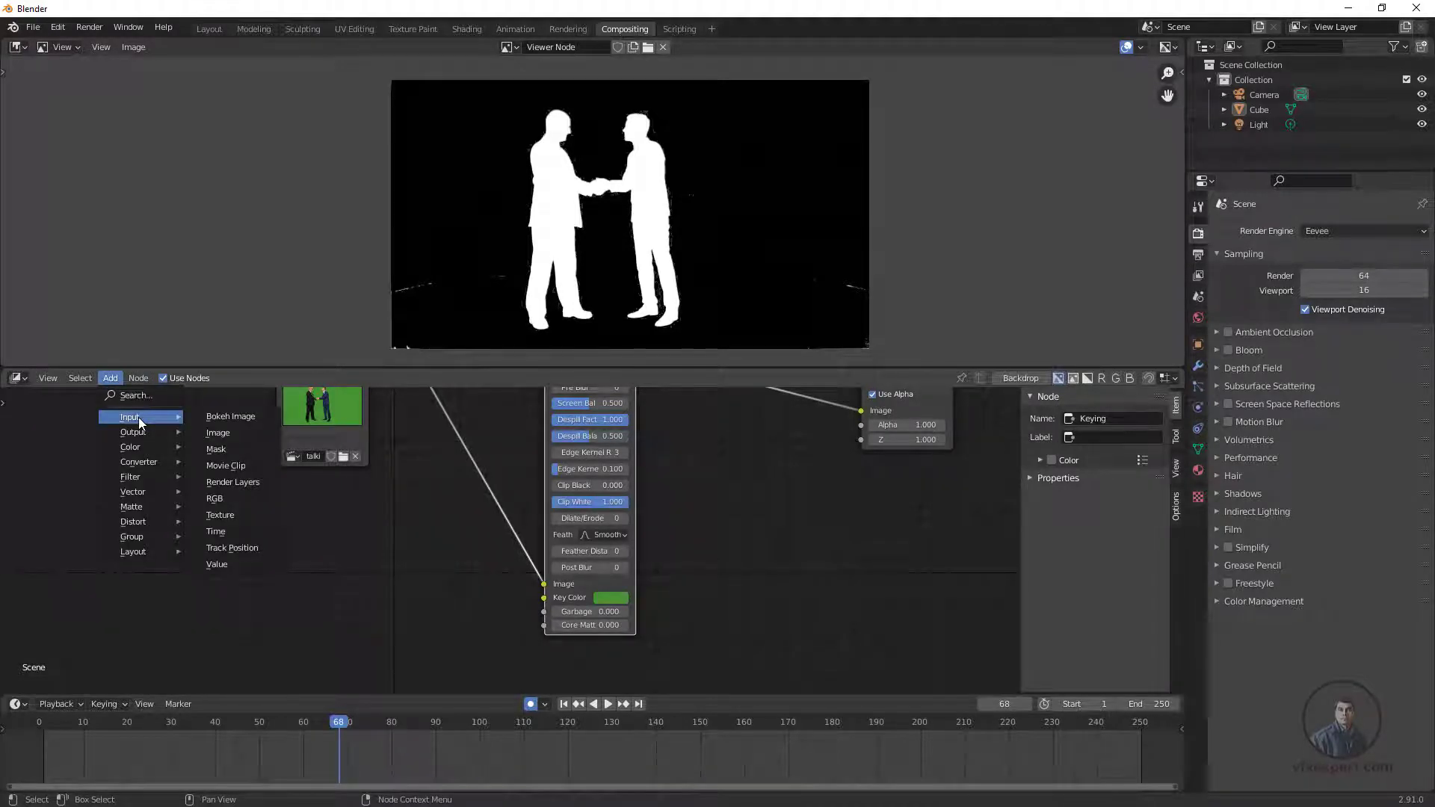
left_click(217, 450)
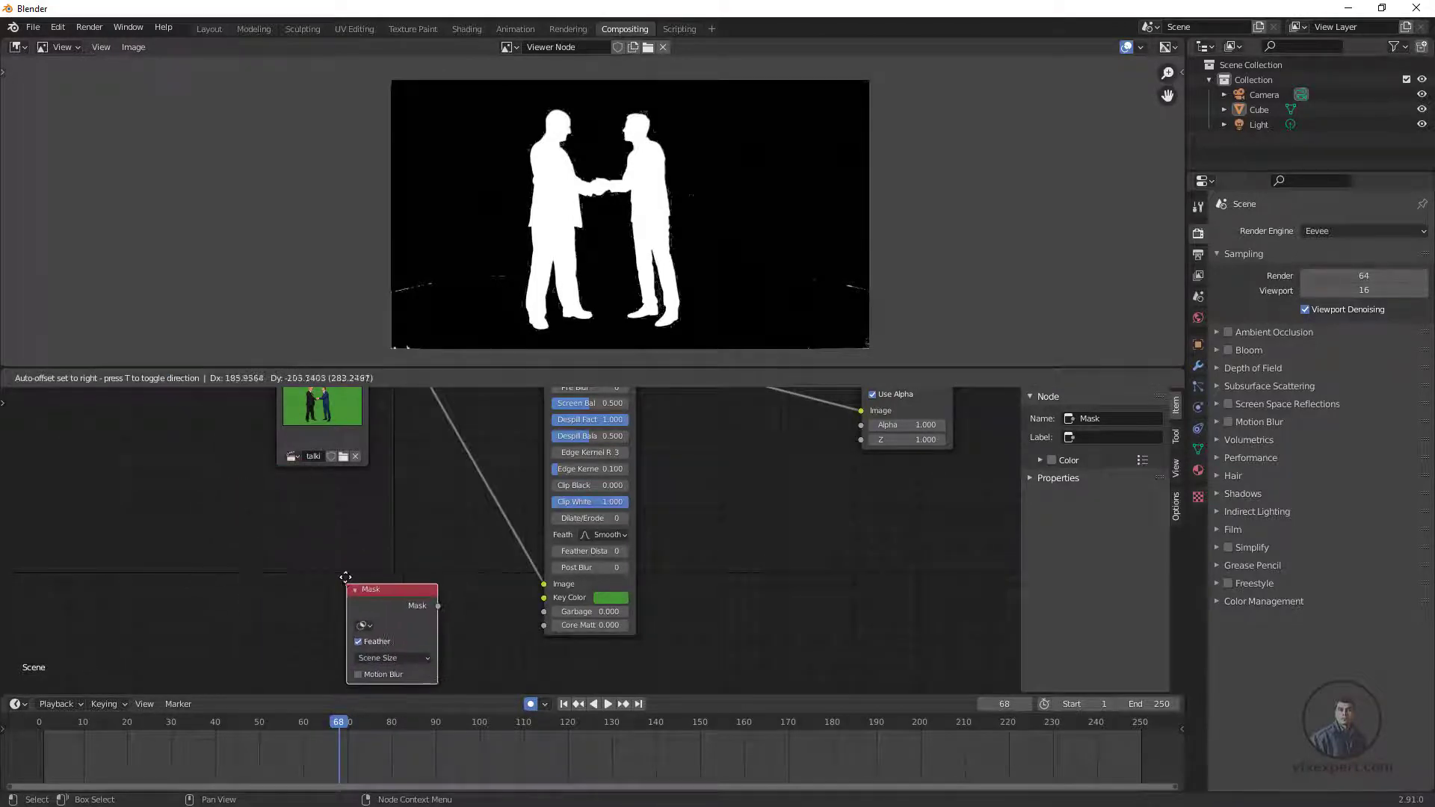
left_click(314, 551)
left_click_drag(355, 558, 345, 547)
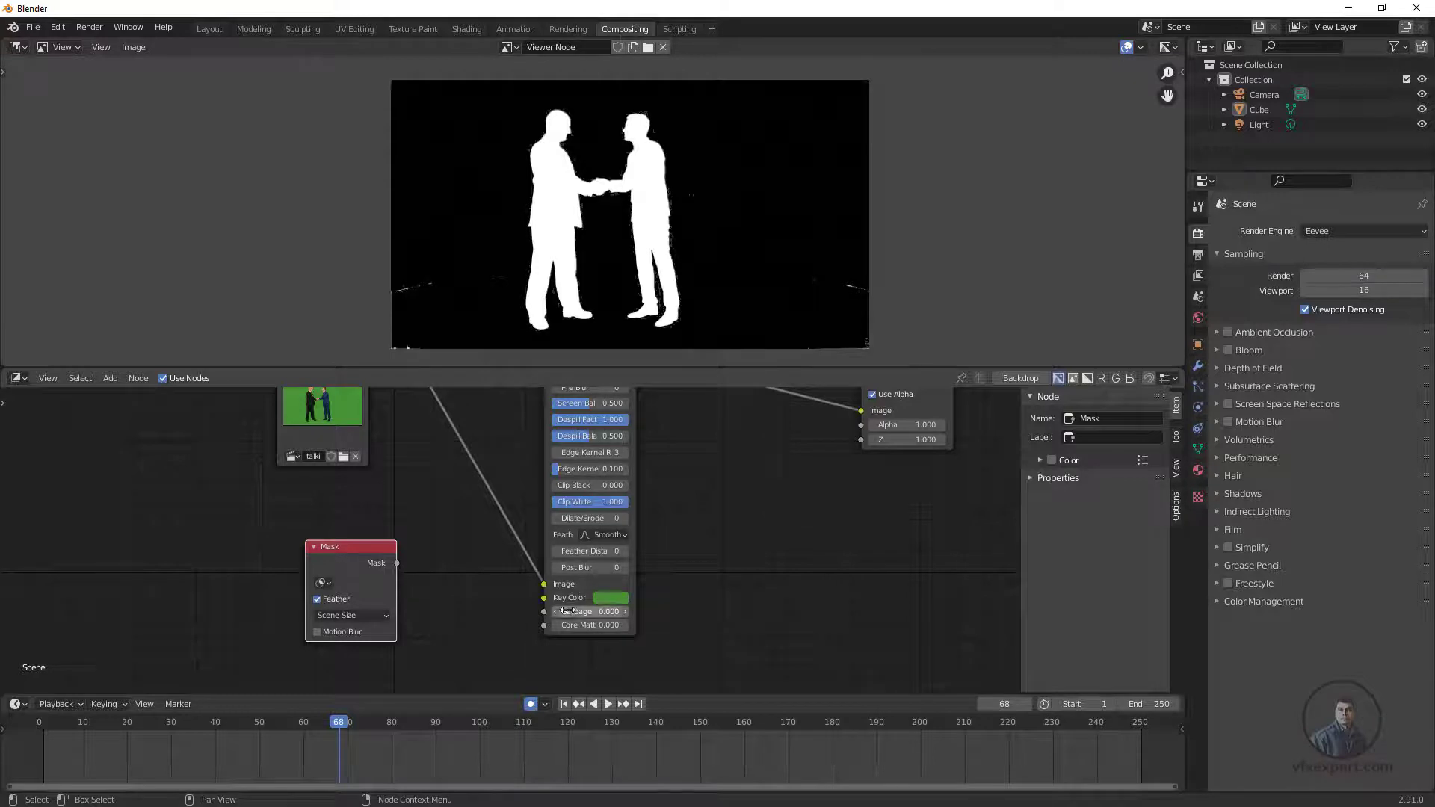
left_click_drag(398, 563, 541, 613)
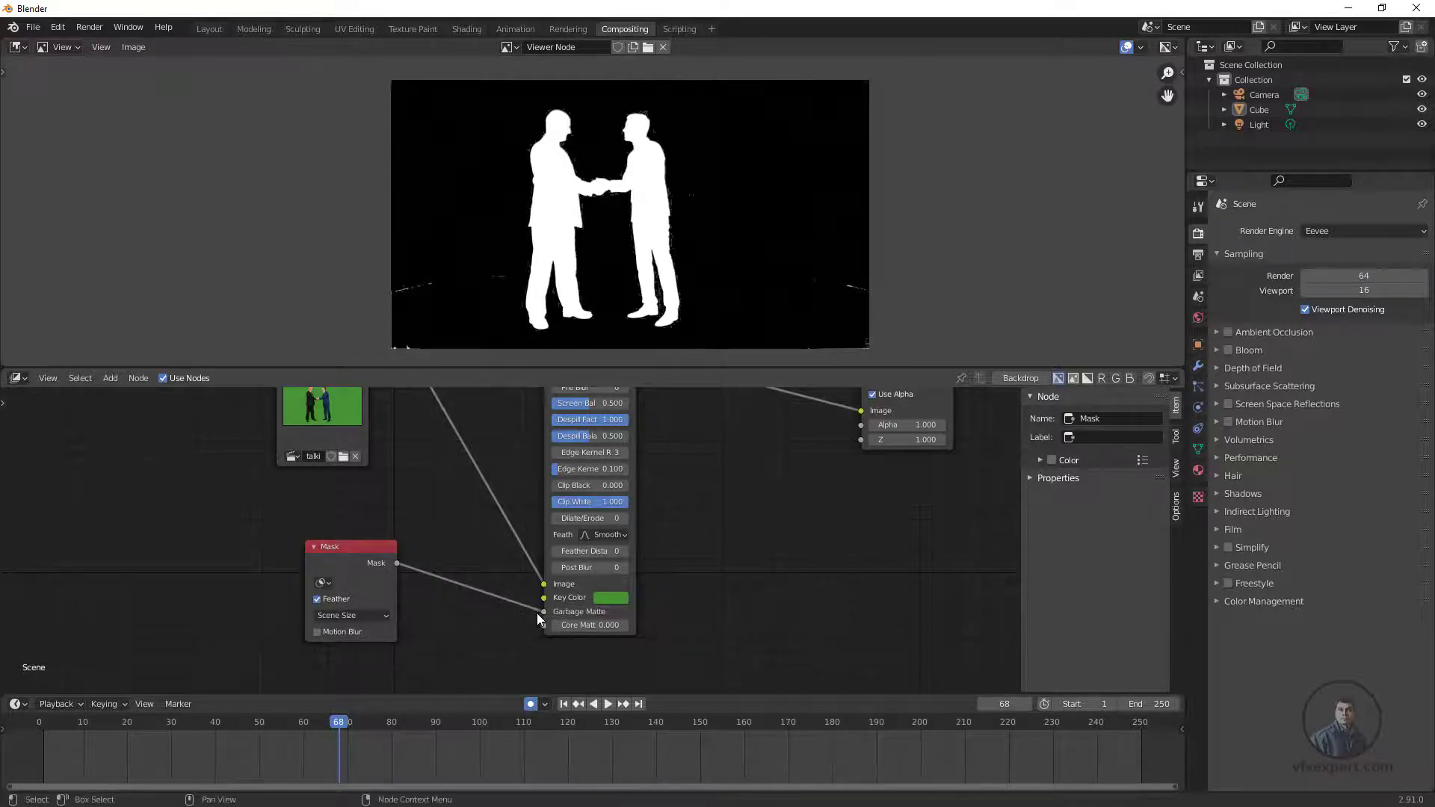
Assign the drawn mask to the Mask node, shift the node slightly down and go to frame 75 to refresh the viewer
left_click(323, 582)
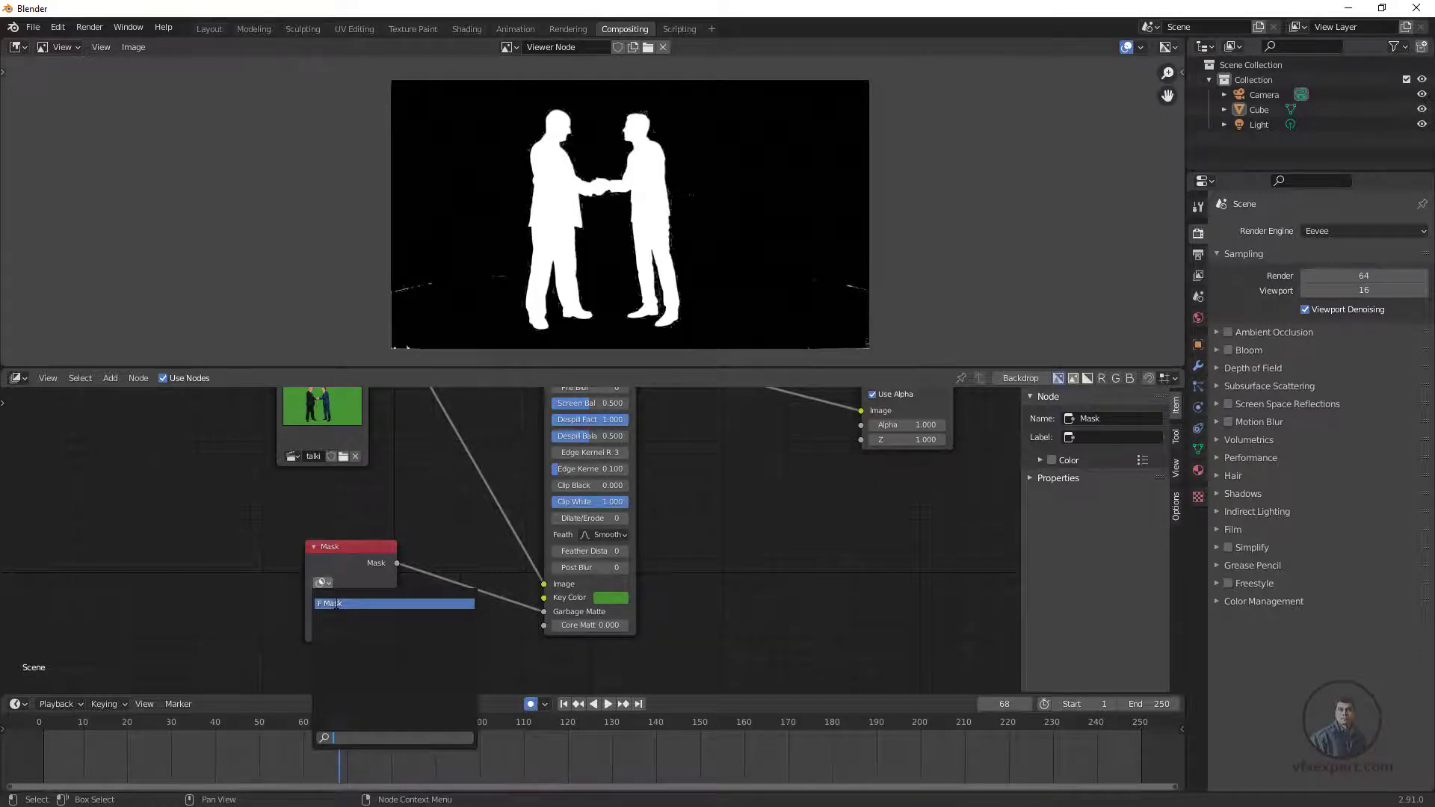
left_click(336, 603)
left_click_drag(356, 554, 361, 588)
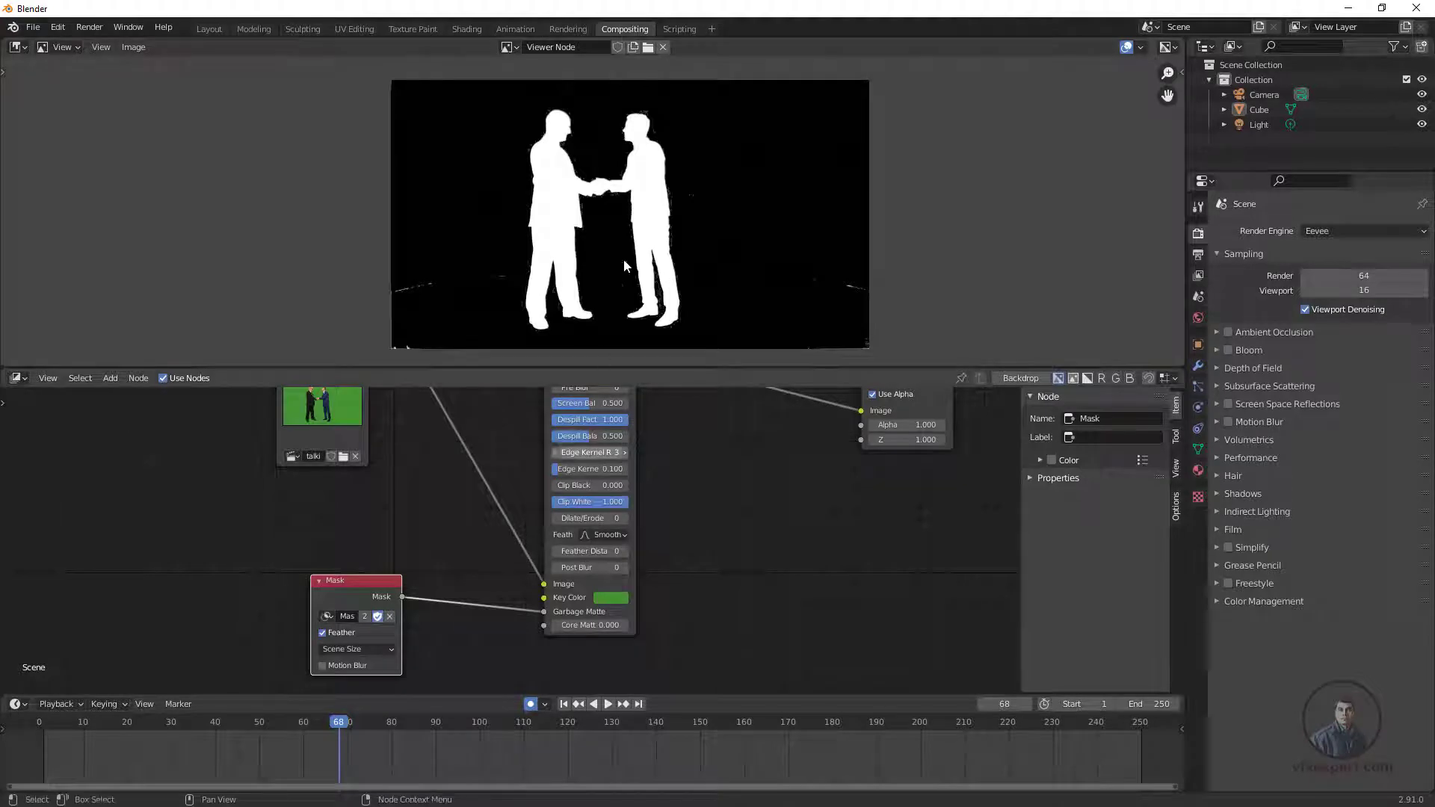
scroll(531, 492, "down", 2)
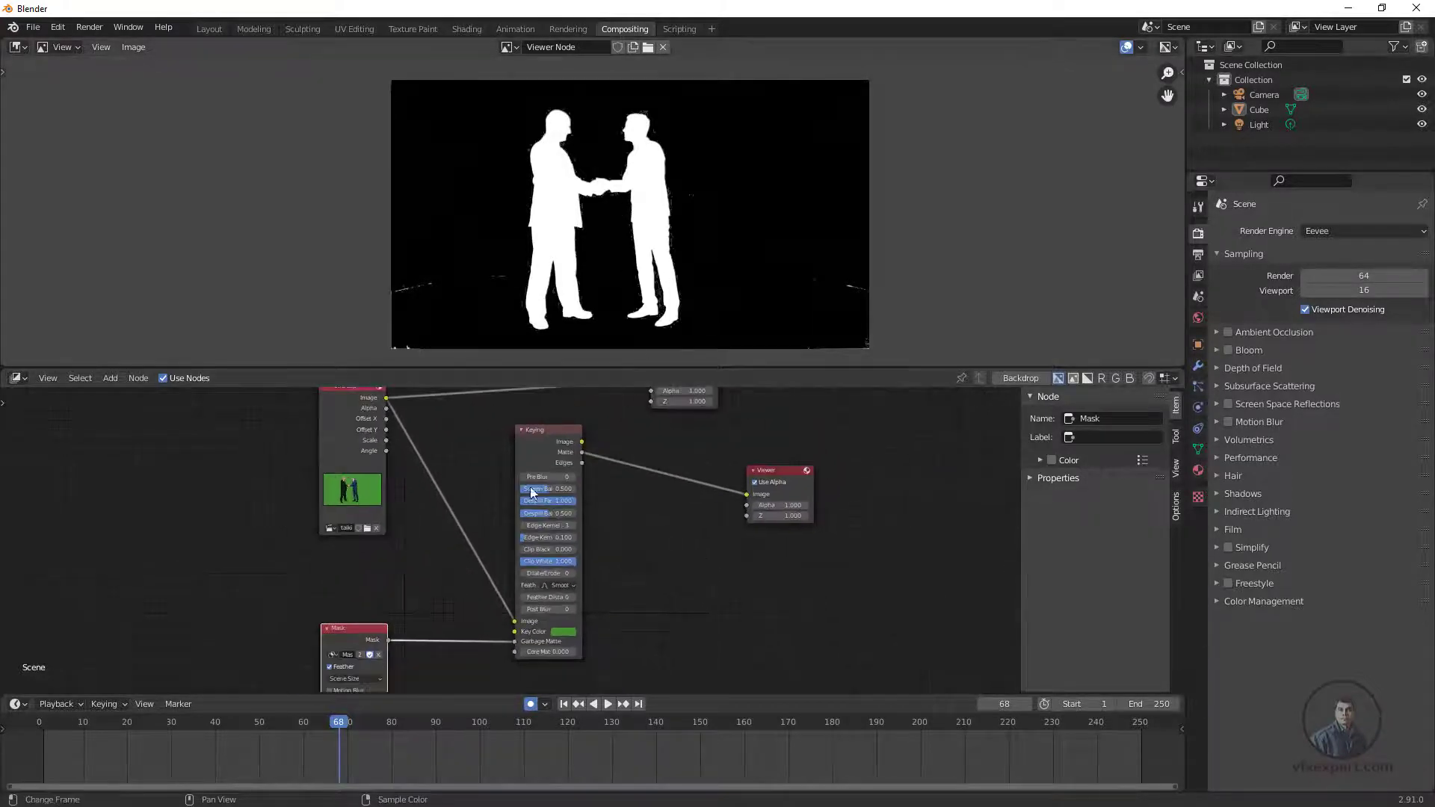
left_click(368, 735)
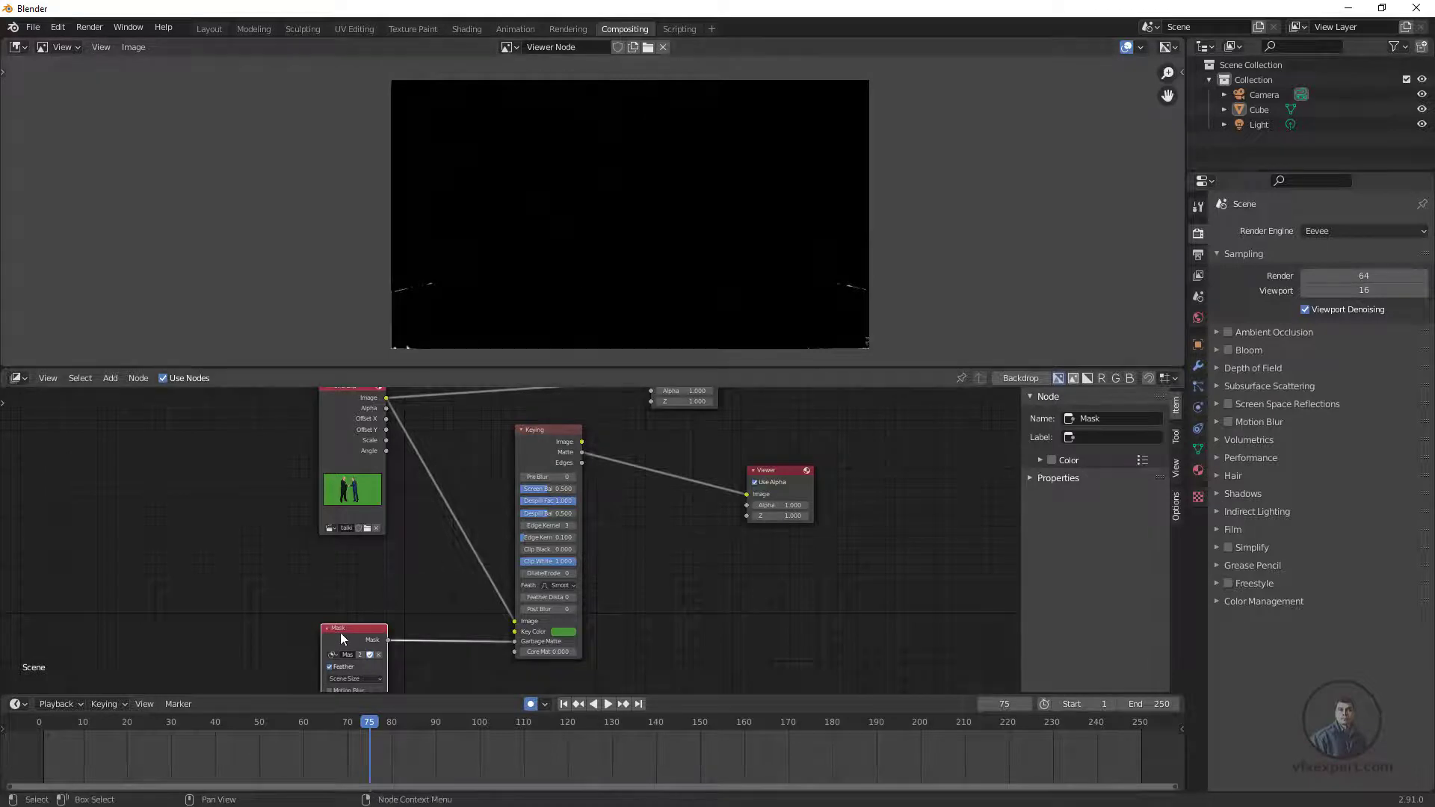
Shift the Mask node aside and insert an Invert color node between it and the Keying node's Garbage Matte input
middle_click_drag(384, 670, 402, 625)
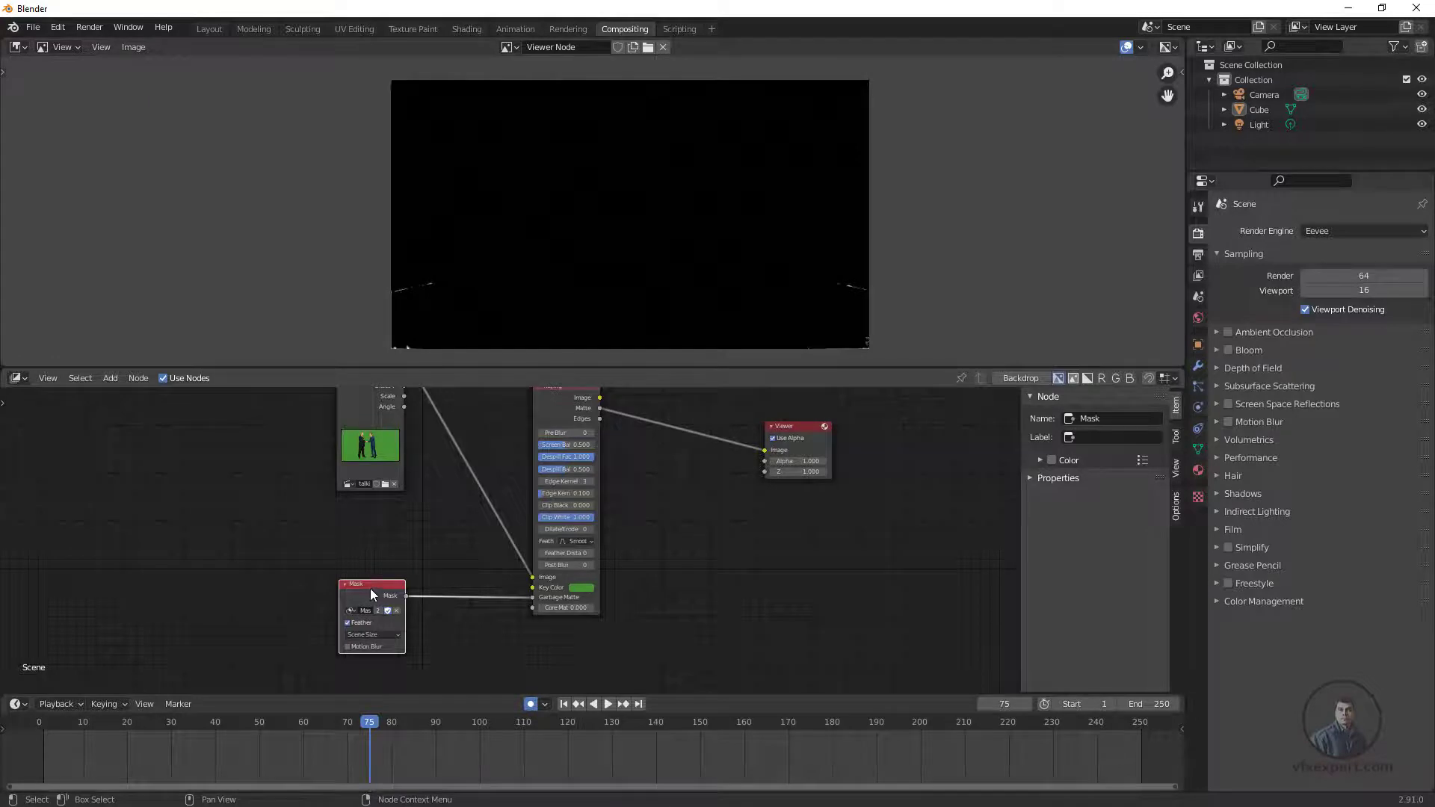
left_click_drag(370, 594, 345, 583)
left_click(106, 379)
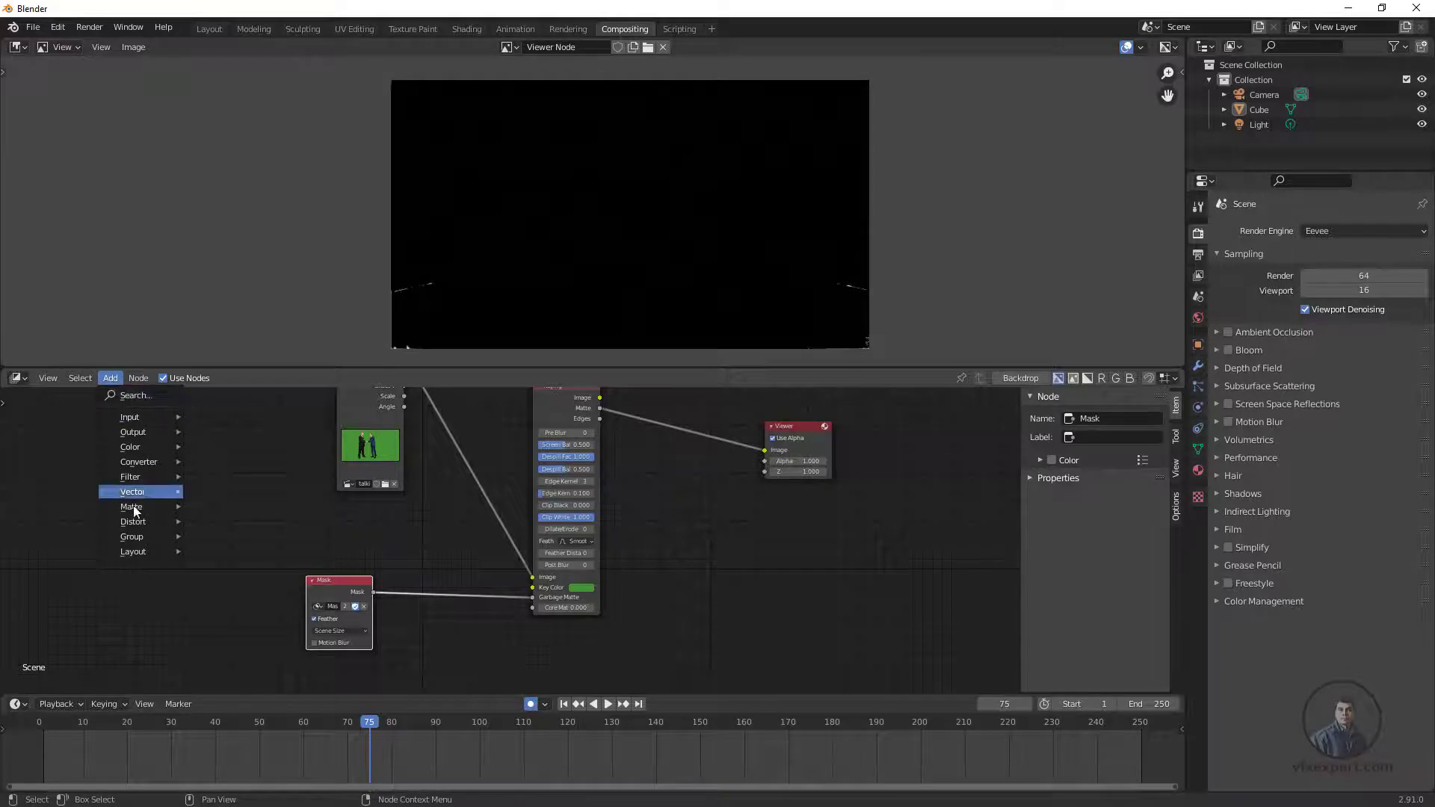
mouse_move(146, 449)
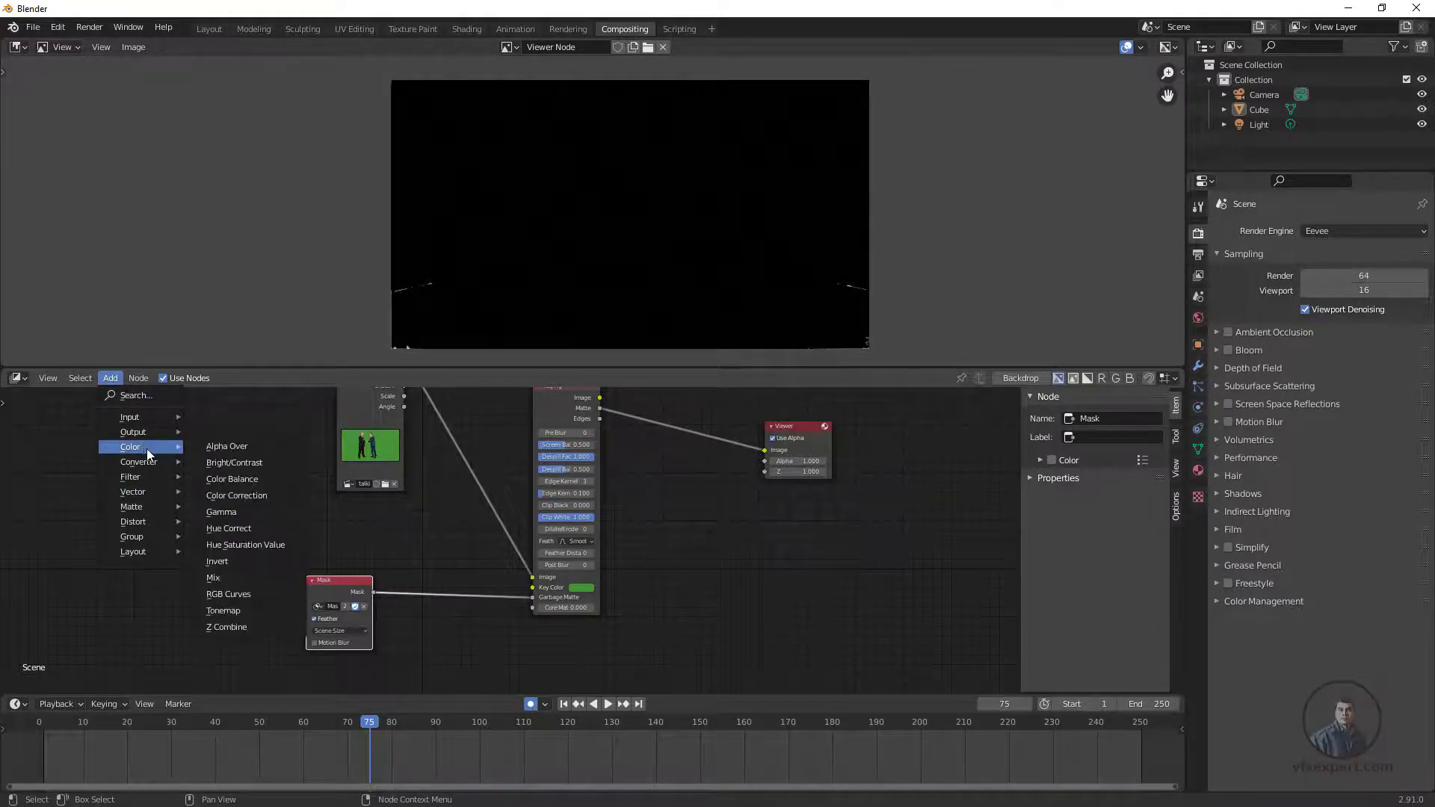
left_click(236, 559)
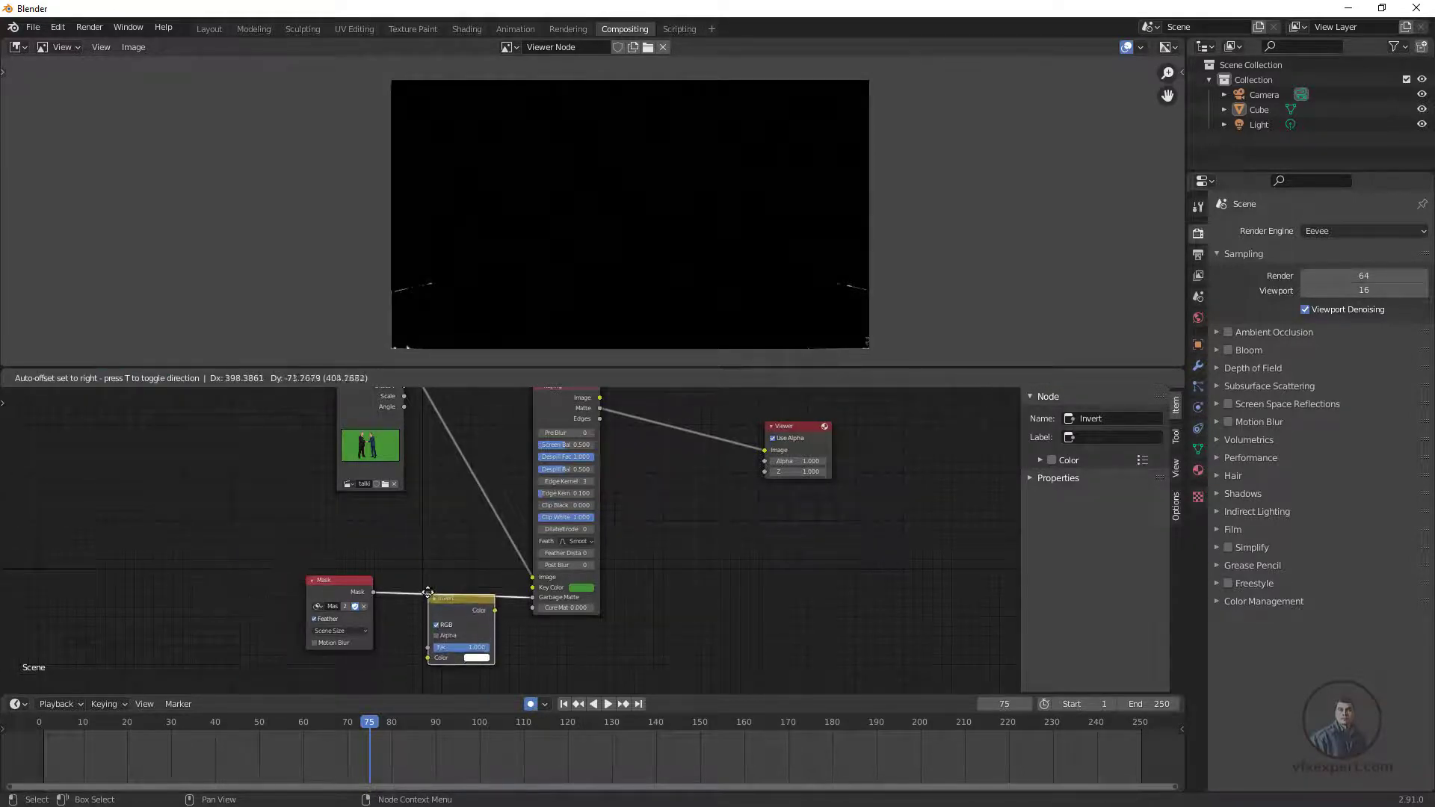
left_click(427, 590)
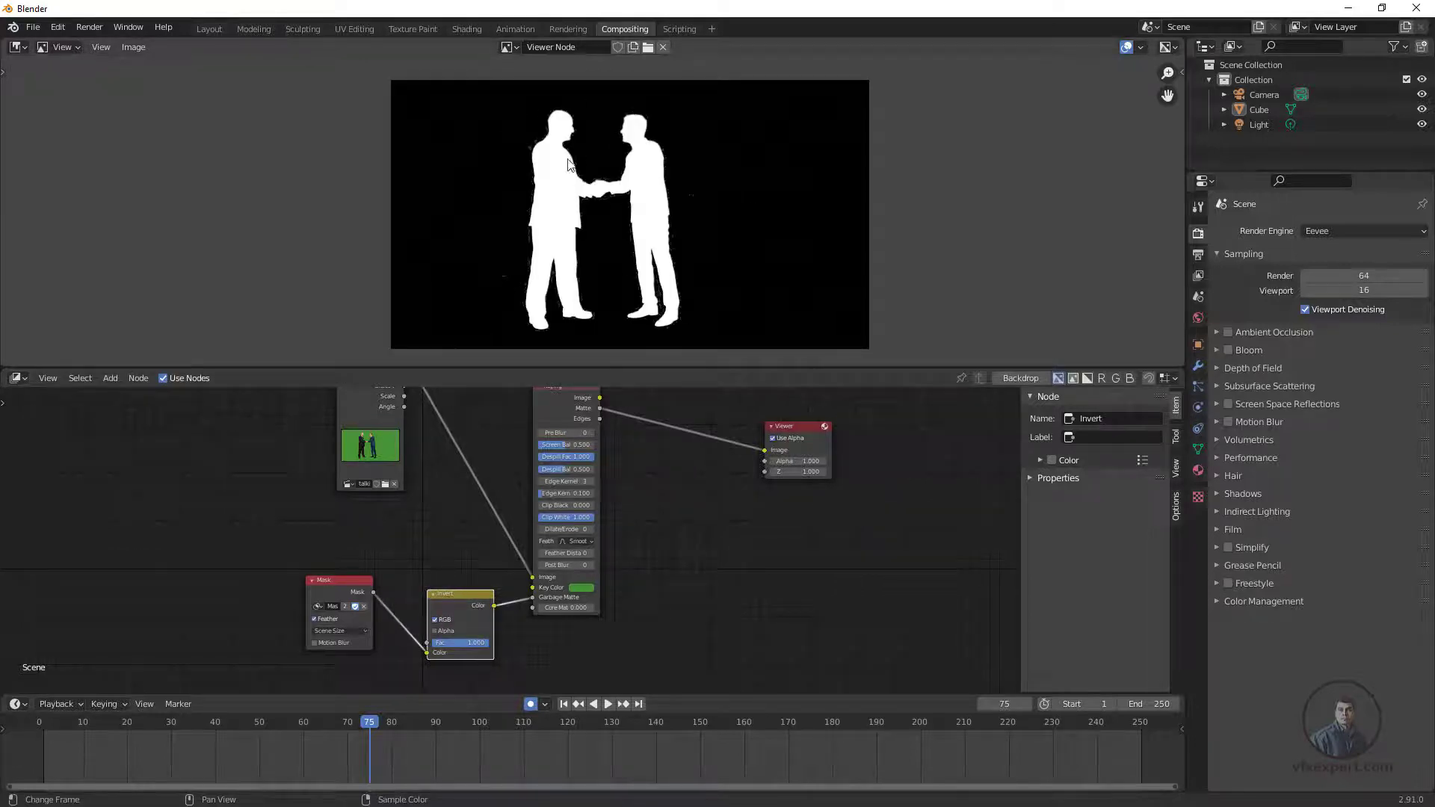
Examine the matte around the two men for stray specks and rough edges, along with the node layout
scroll(491, 519, "down", 1)
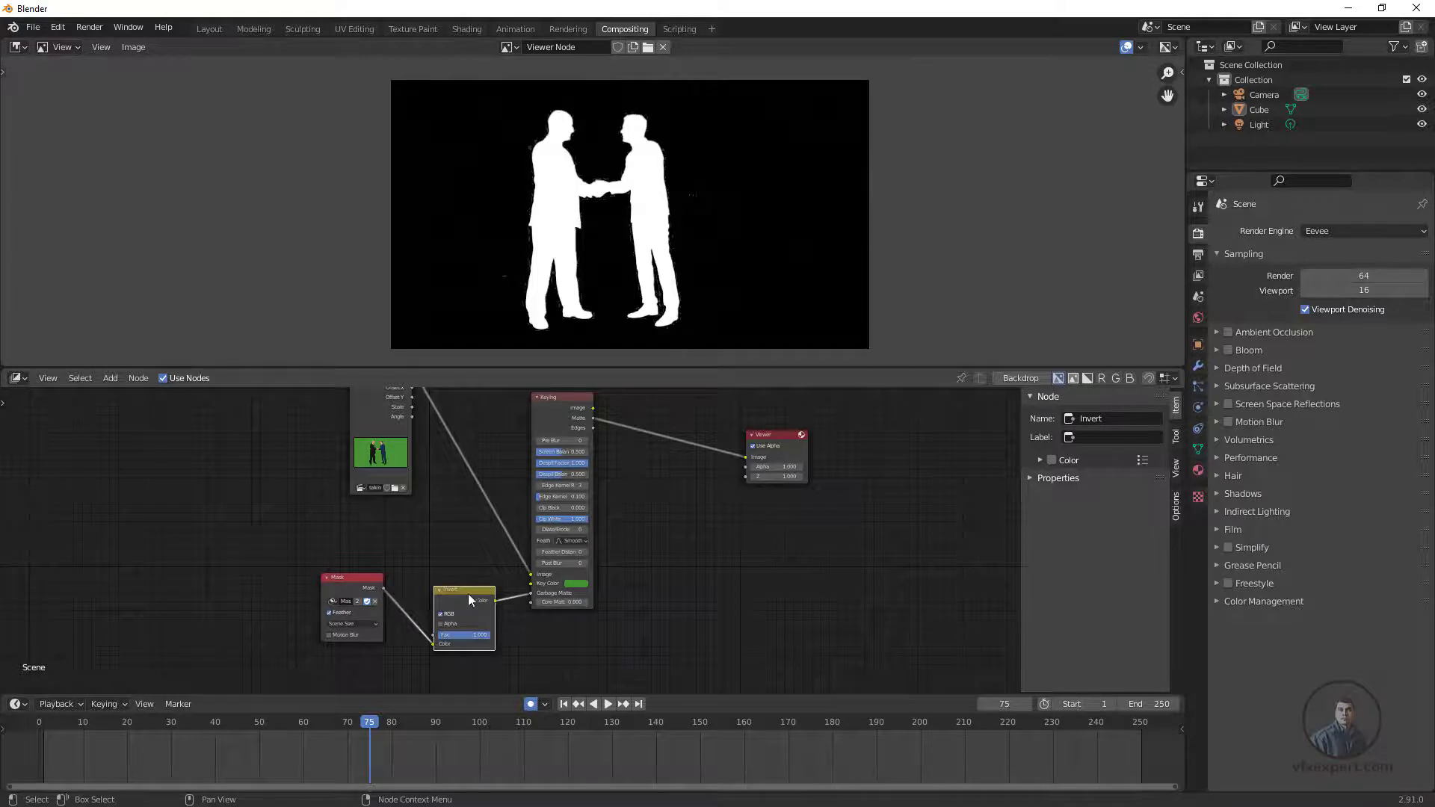
scroll(582, 573, "down", 2)
middle_click_drag(586, 453, 583, 520)
scroll(605, 249, "up", 2)
middle_click_drag(634, 222, 616, 230)
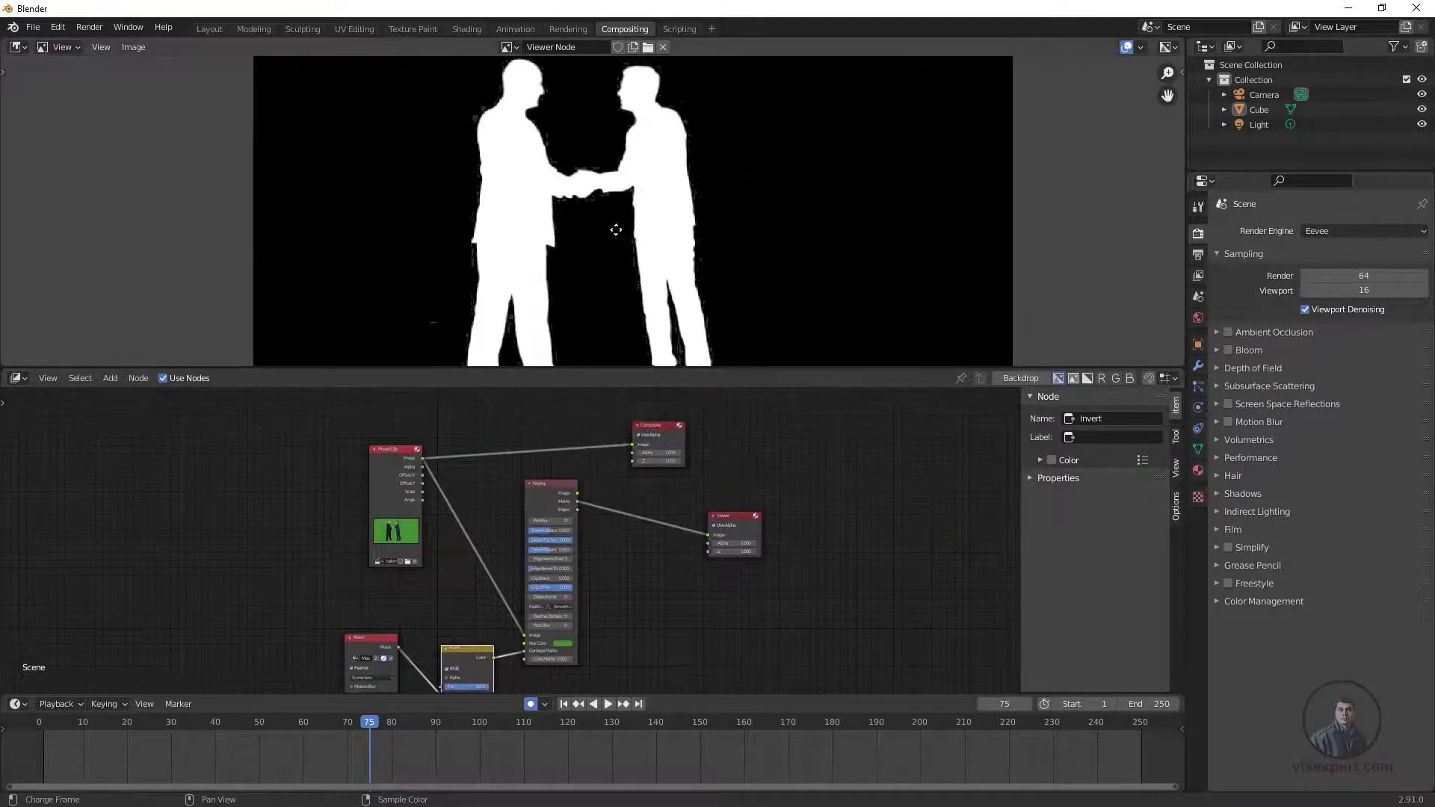
scroll(616, 229, "down", 1)
scroll(663, 228, "up", 3)
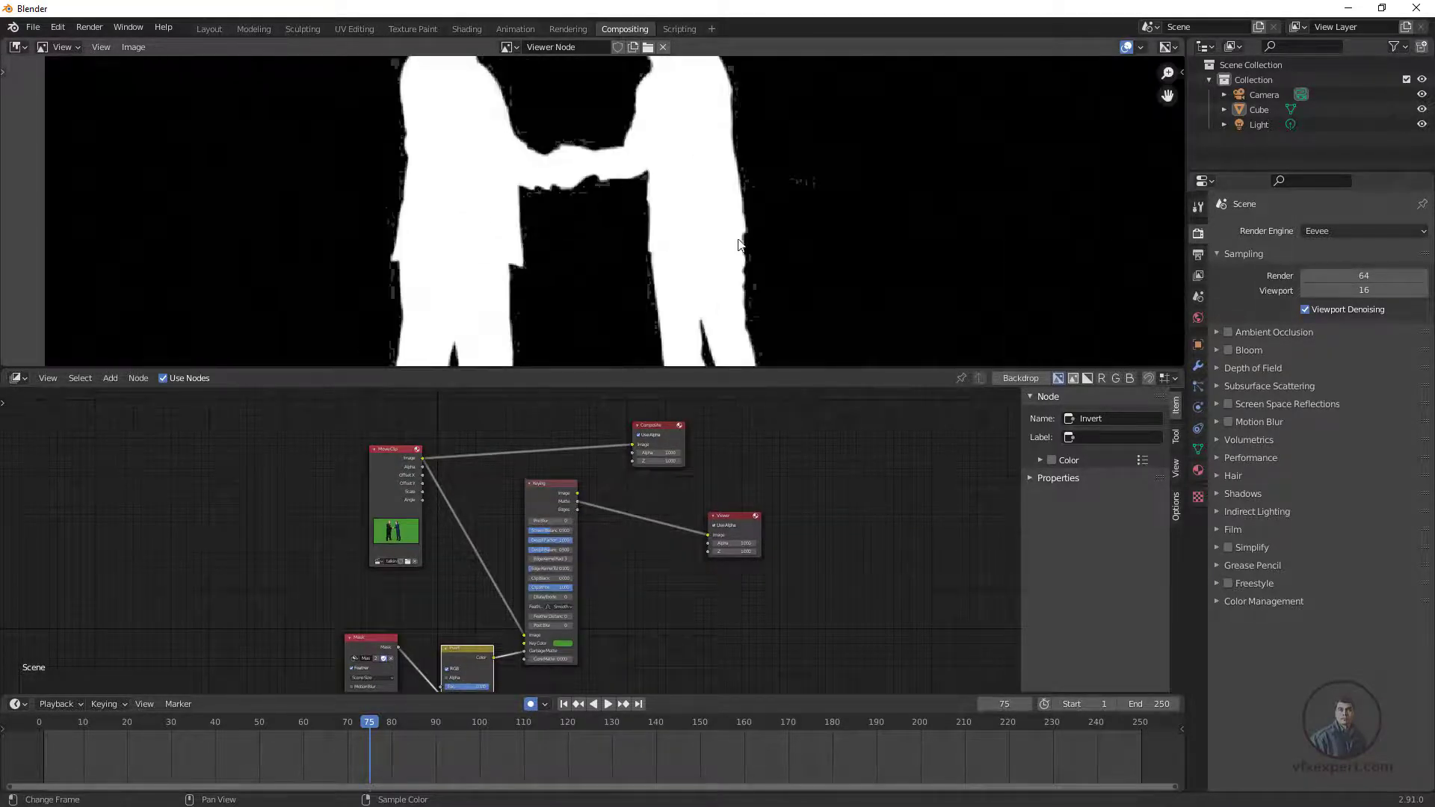
scroll(696, 194, "down", 3)
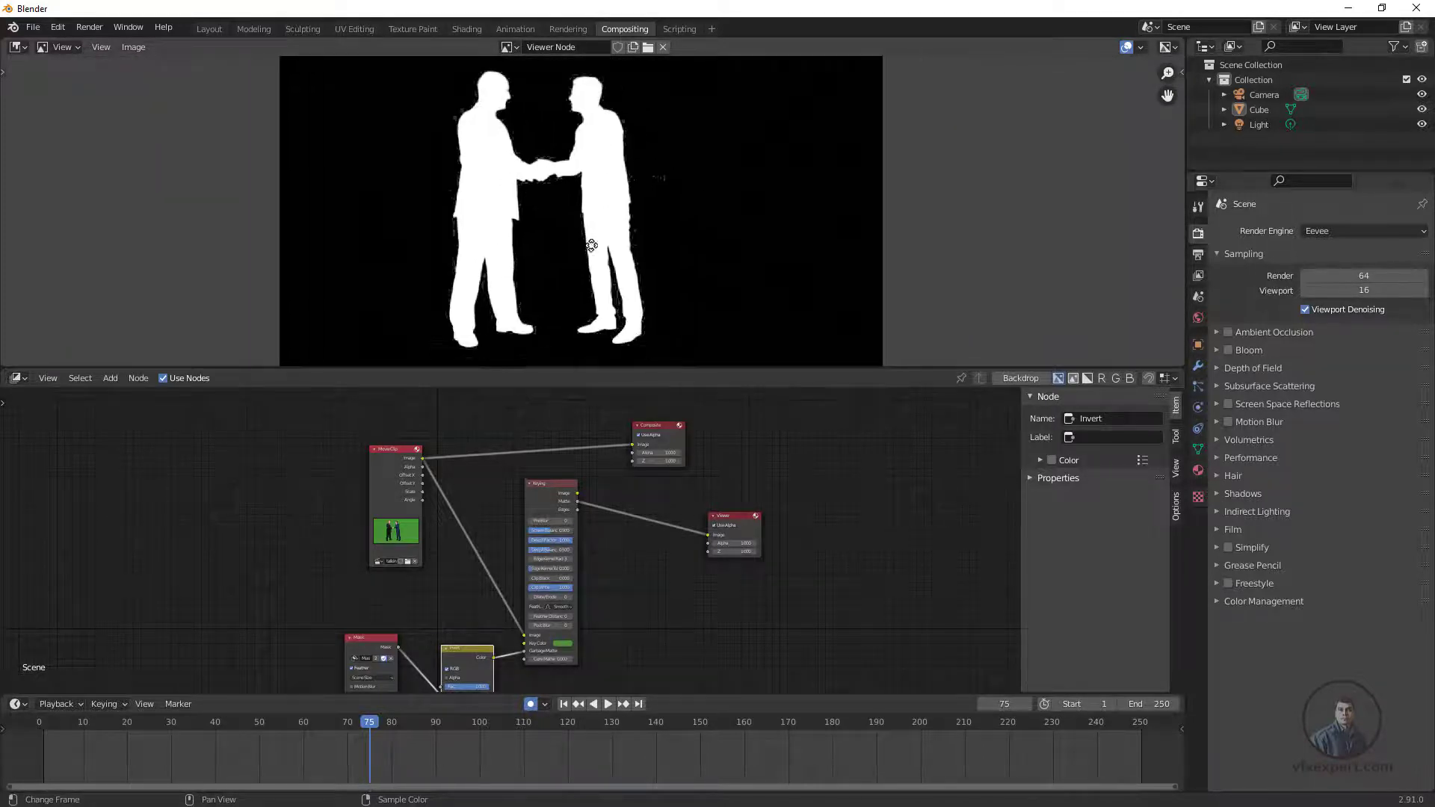
scroll(542, 194, "up", 2)
scroll(541, 194, "down", 1)
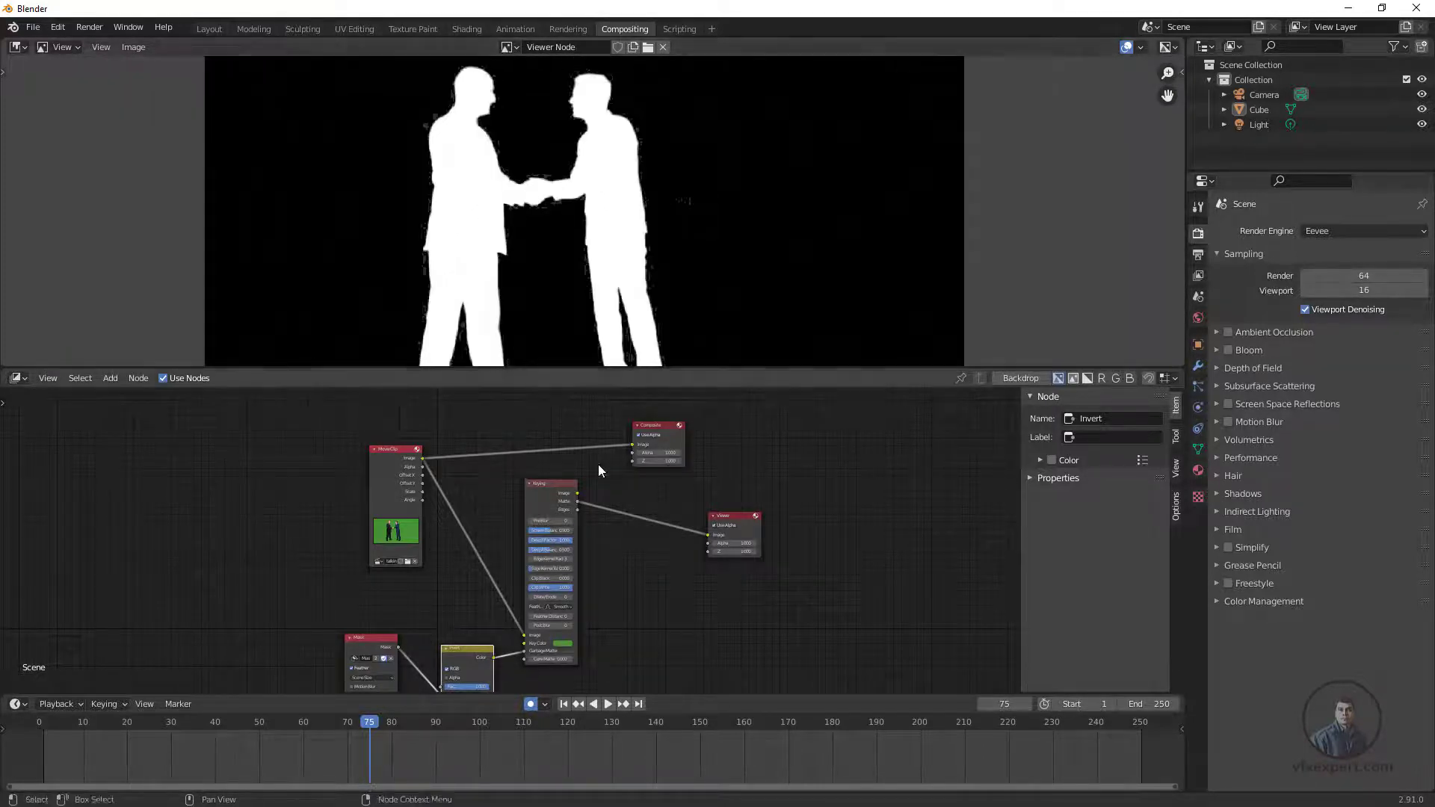
scroll(598, 464, "up", 2)
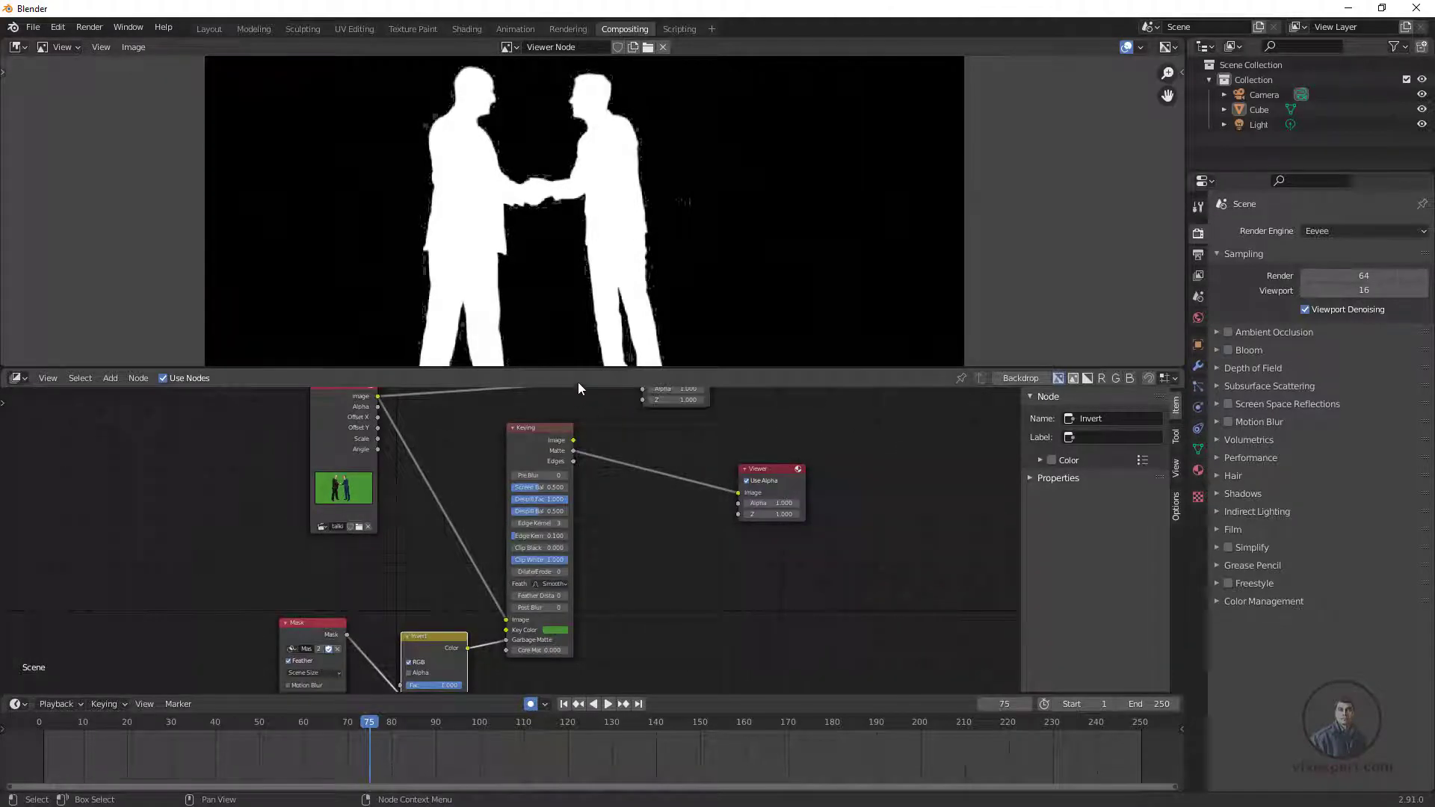
Enlarge the node editor slightly, set the Keying node's Screen Balance to 0.533 and check the matte
left_click_drag(582, 369, 581, 355)
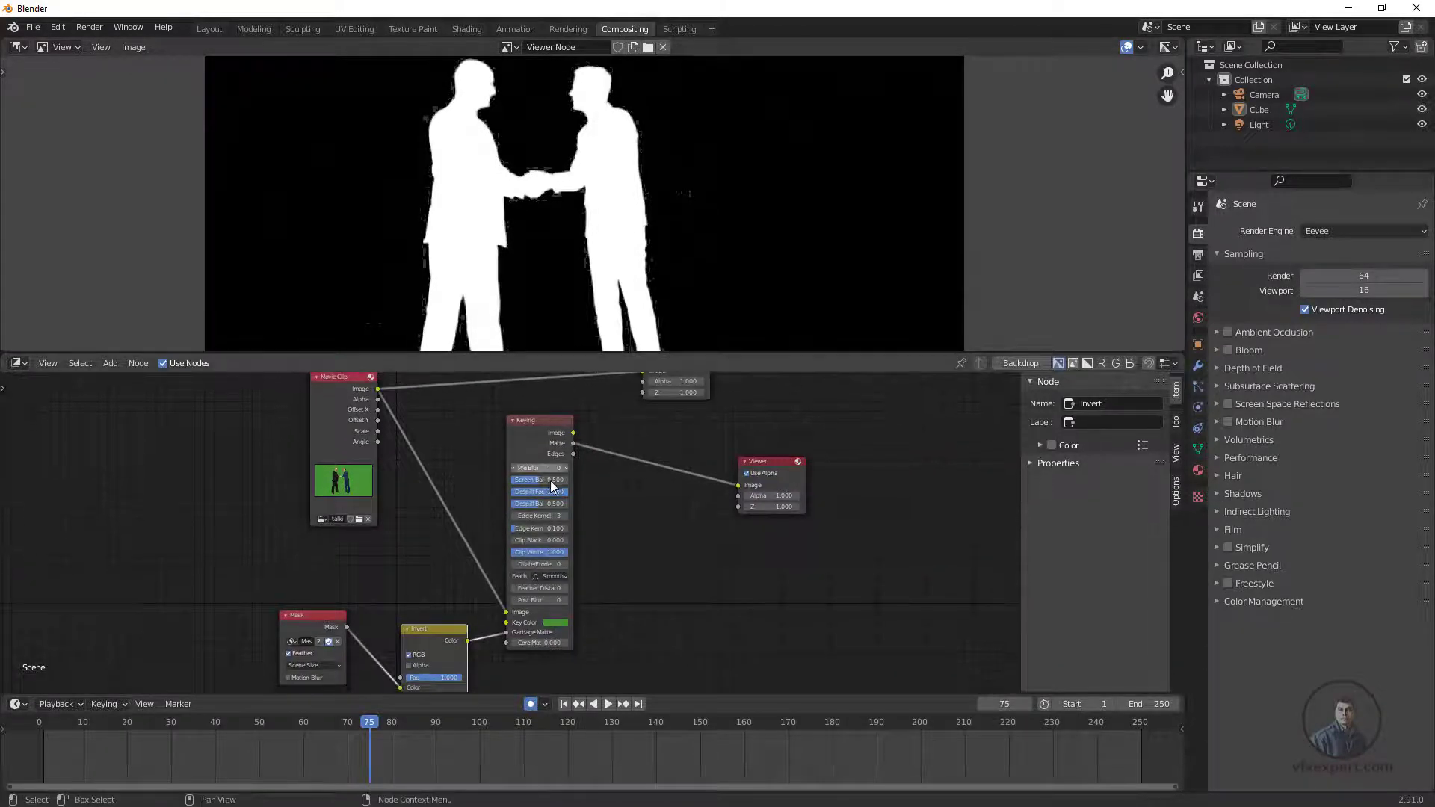
scroll(540, 497, "up", 1)
middle_click_drag(540, 499, 481, 514)
scroll(480, 514, "up", 1)
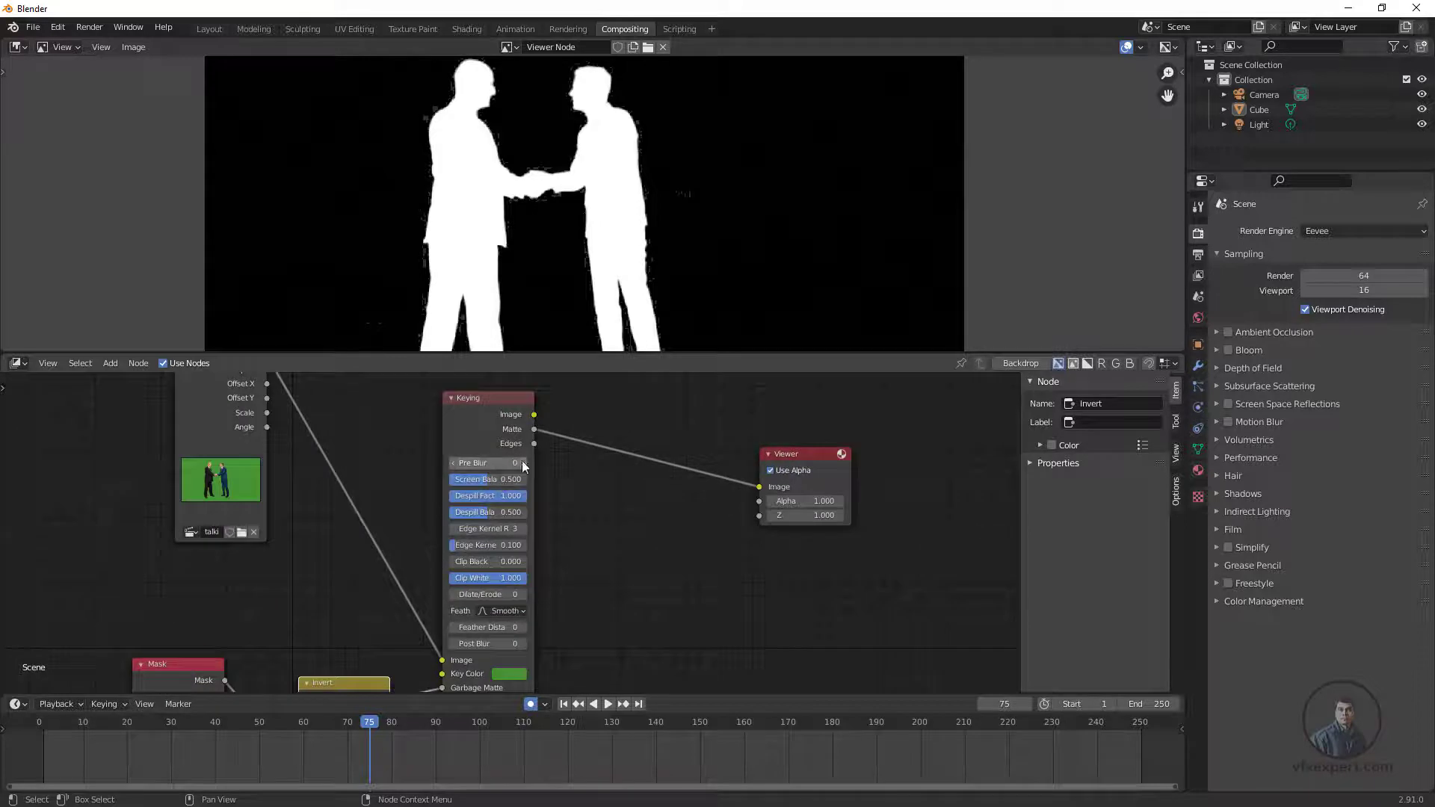
left_click_drag(503, 480, 510, 478)
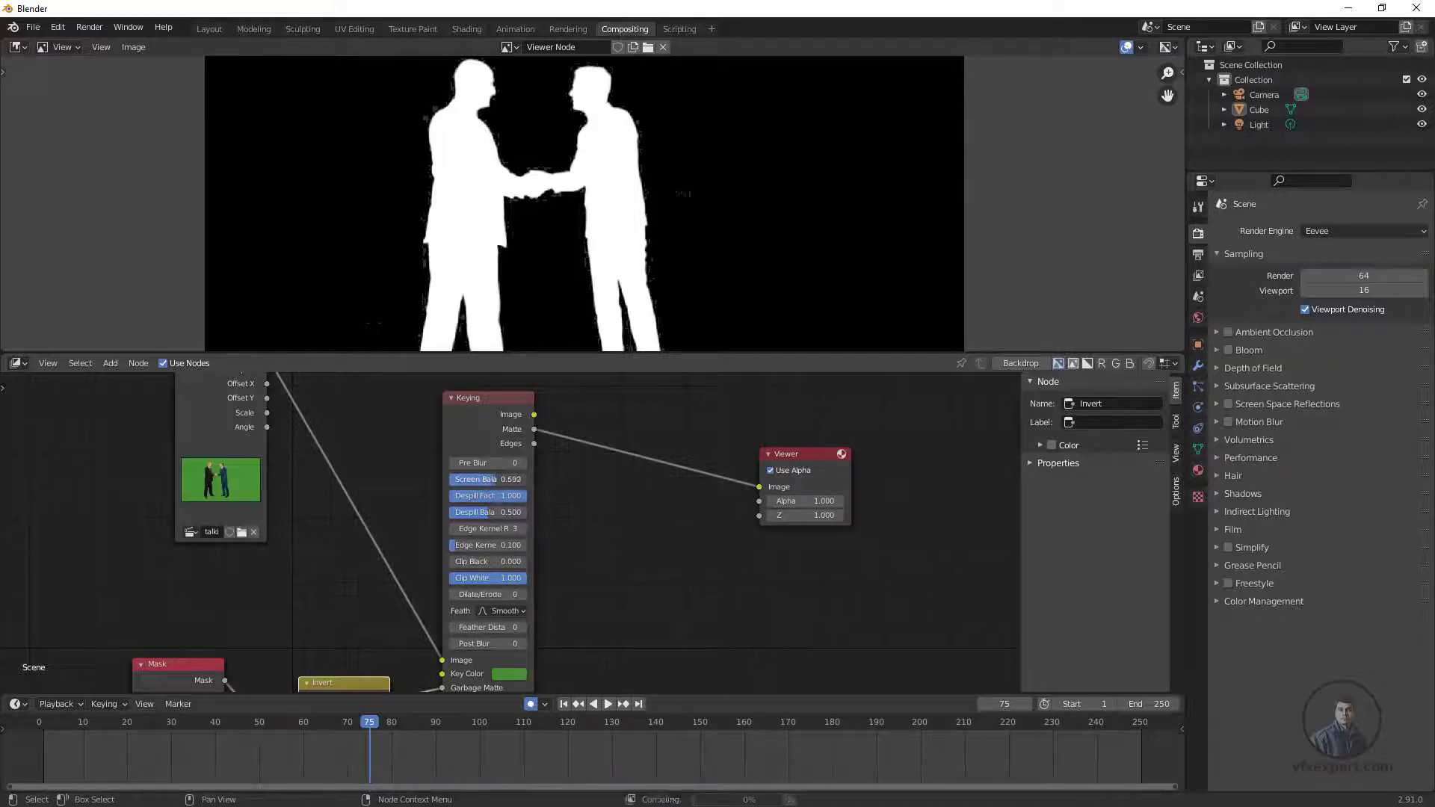
left_click_drag(489, 479, 490, 479)
scroll(693, 217, "down", 2)
scroll(687, 196, "up", 2)
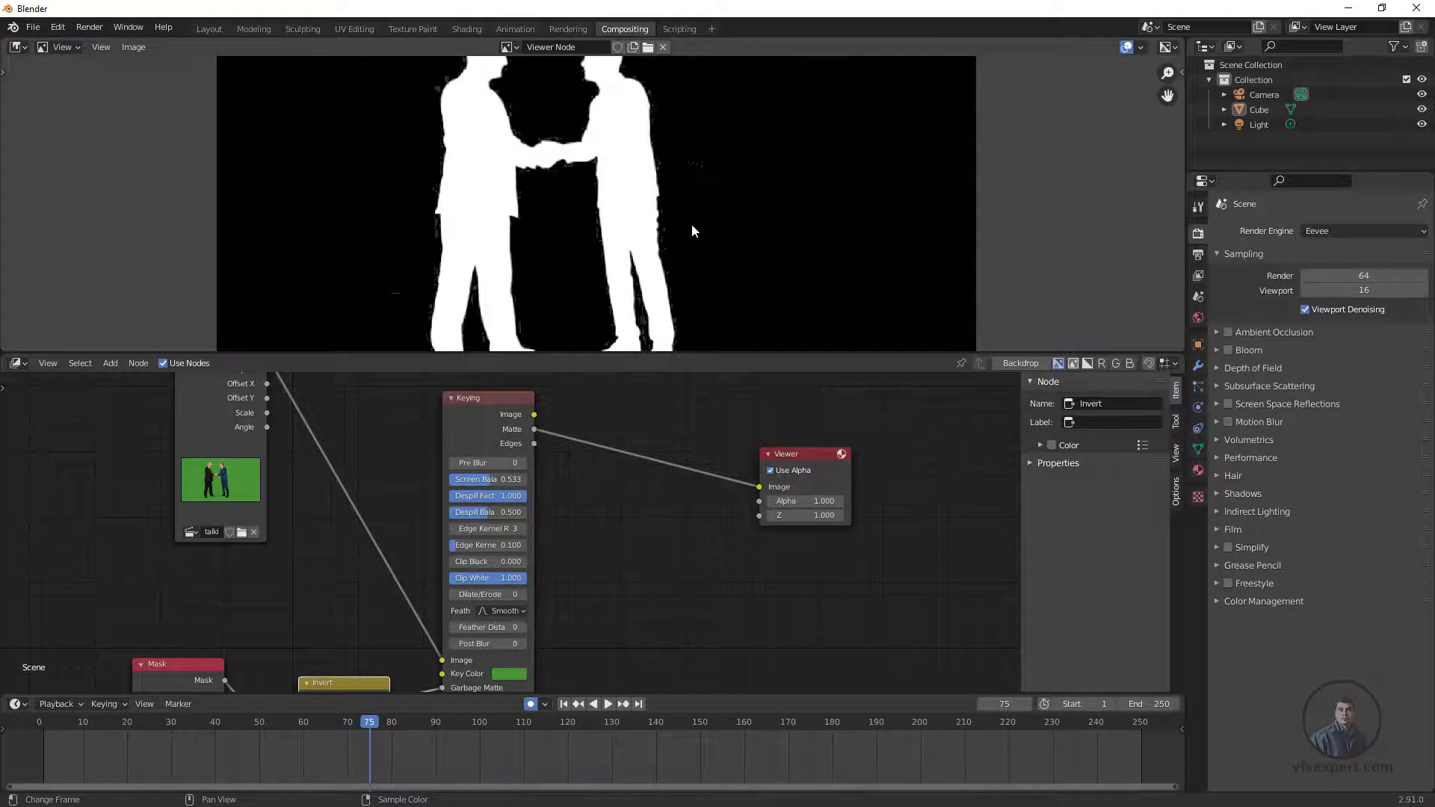
scroll(692, 223, "down", 2)
scroll(552, 537, "up", 2)
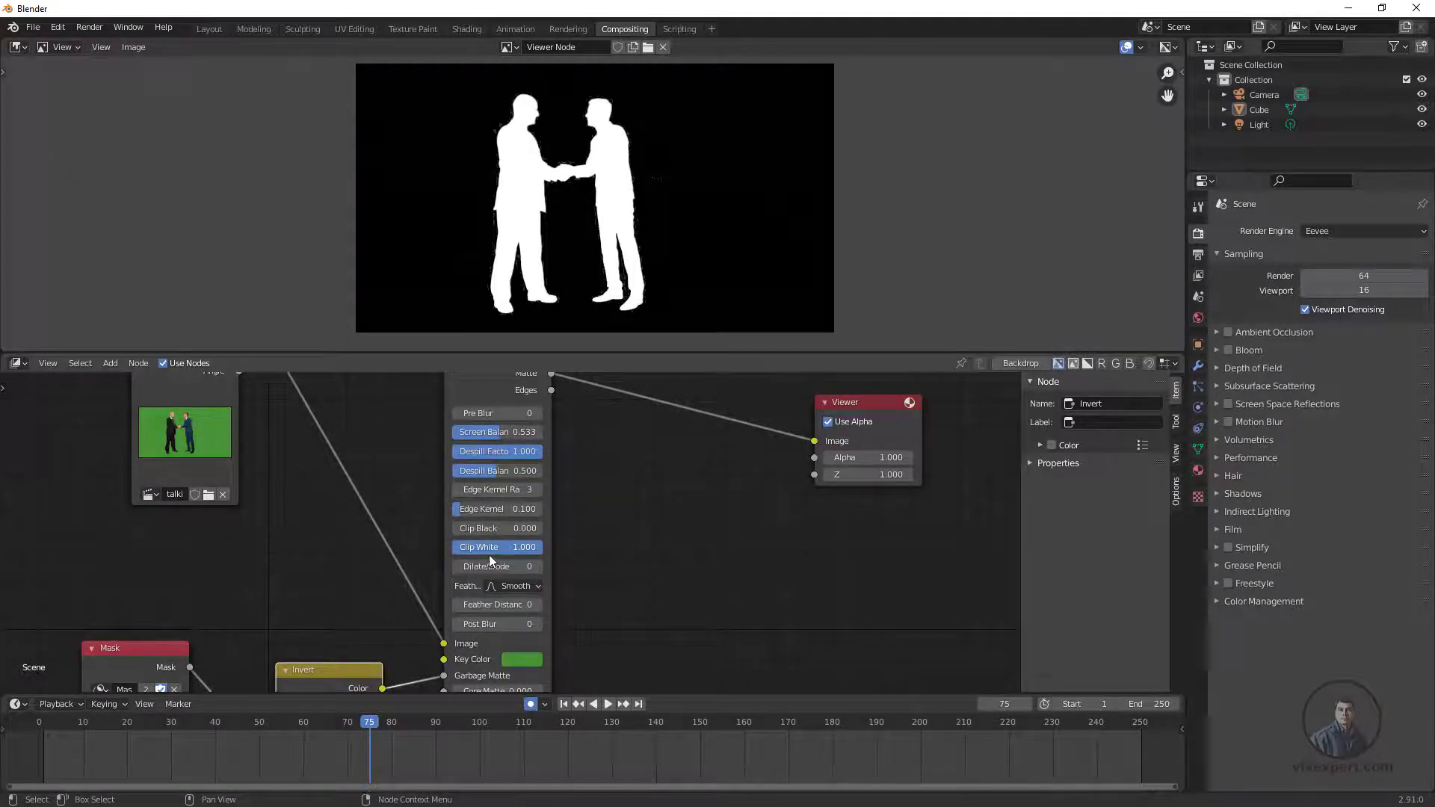
Clean up the matte by setting the Keying node's Clip Black to 0.067 and Clip White to about 0.892
scroll(528, 183, "up", 3)
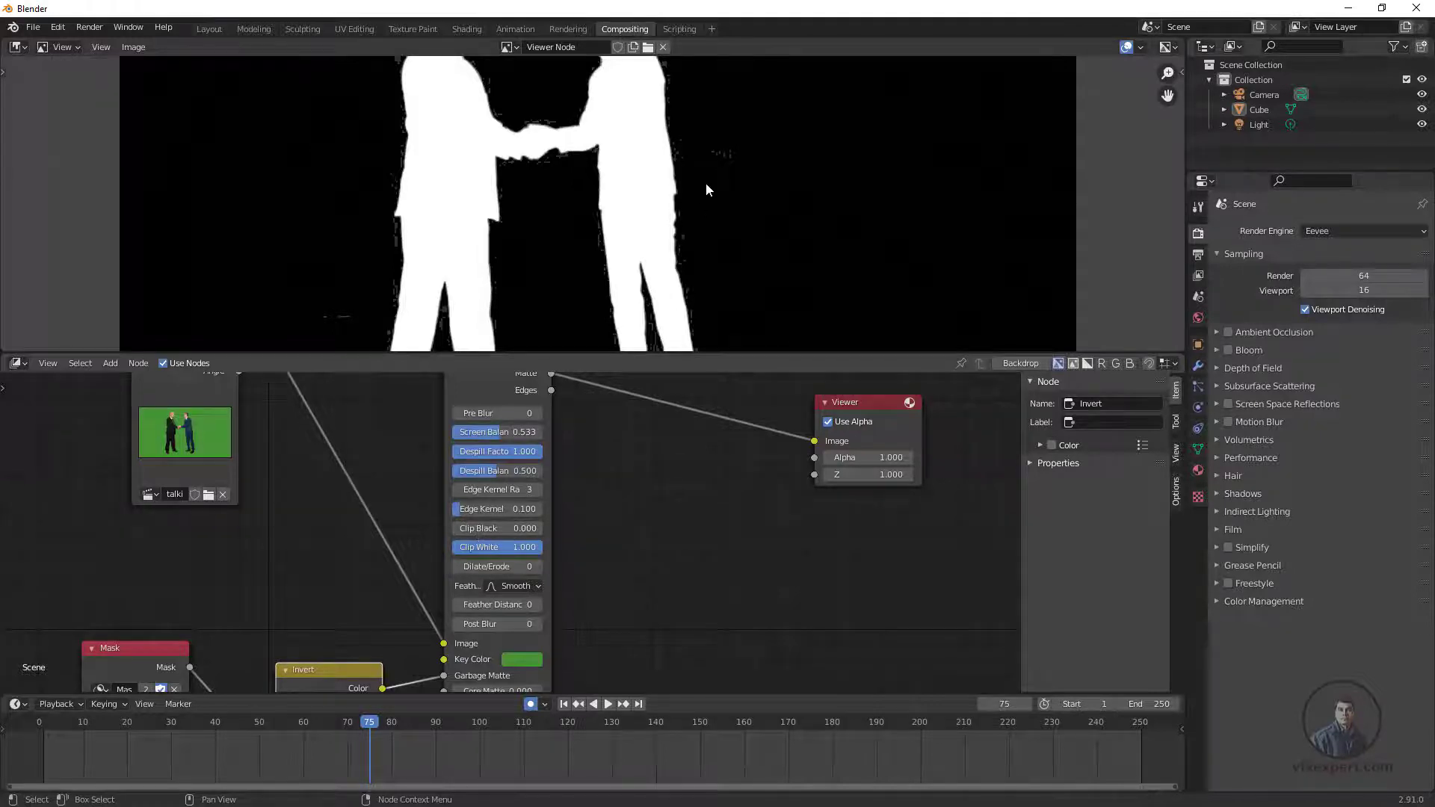
scroll(715, 149, "down", 1)
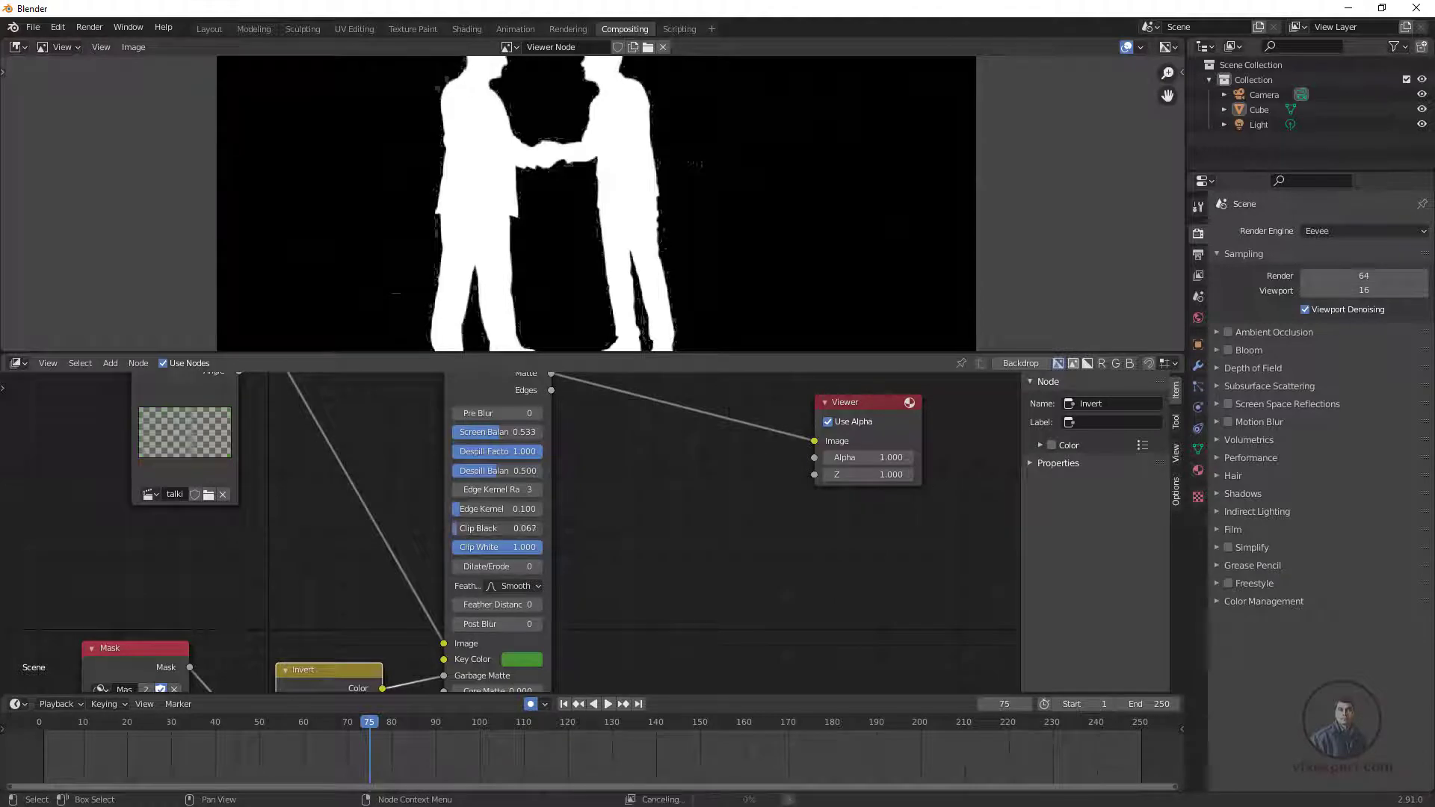
left_click_drag(496, 529, 502, 529)
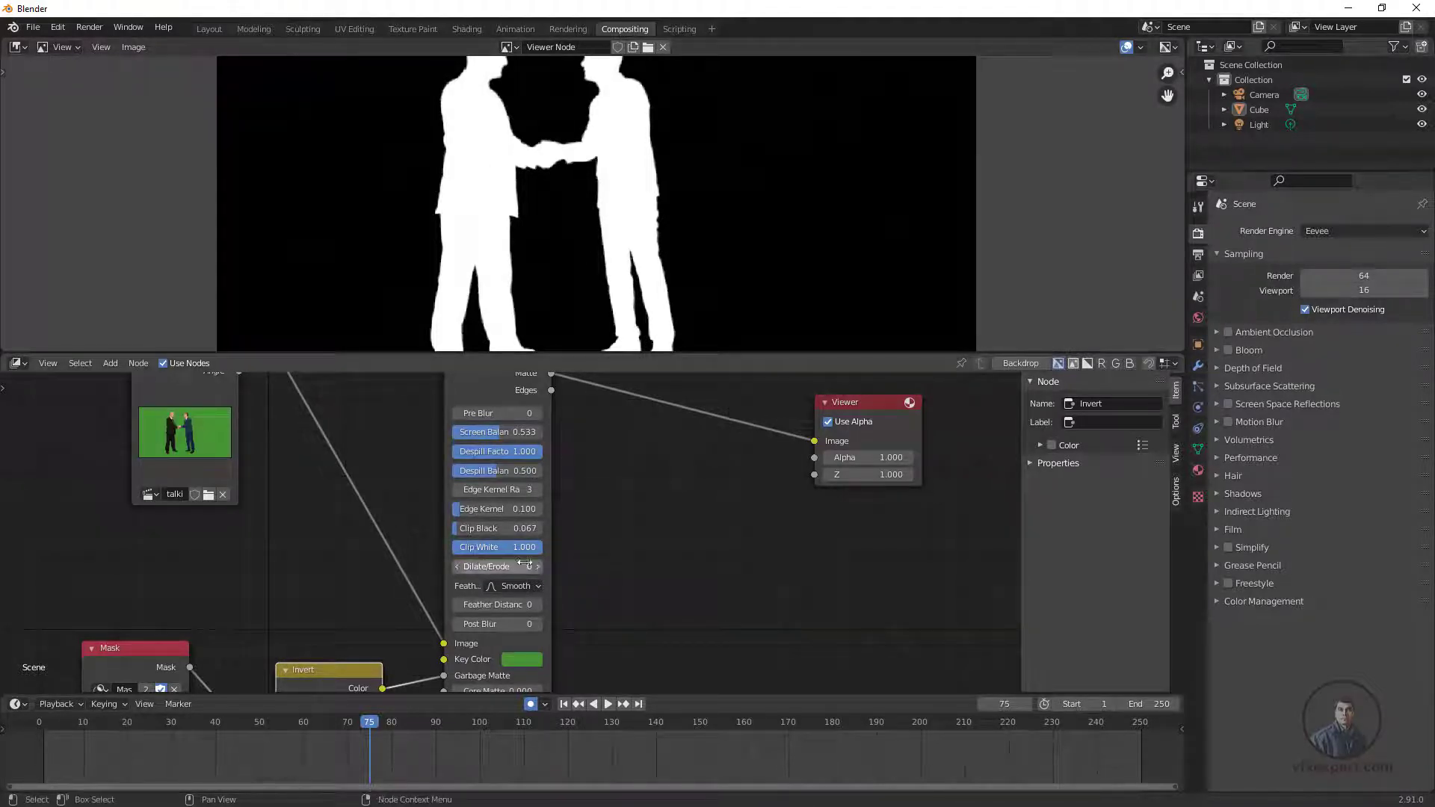
left_click_drag(539, 550, 530, 550)
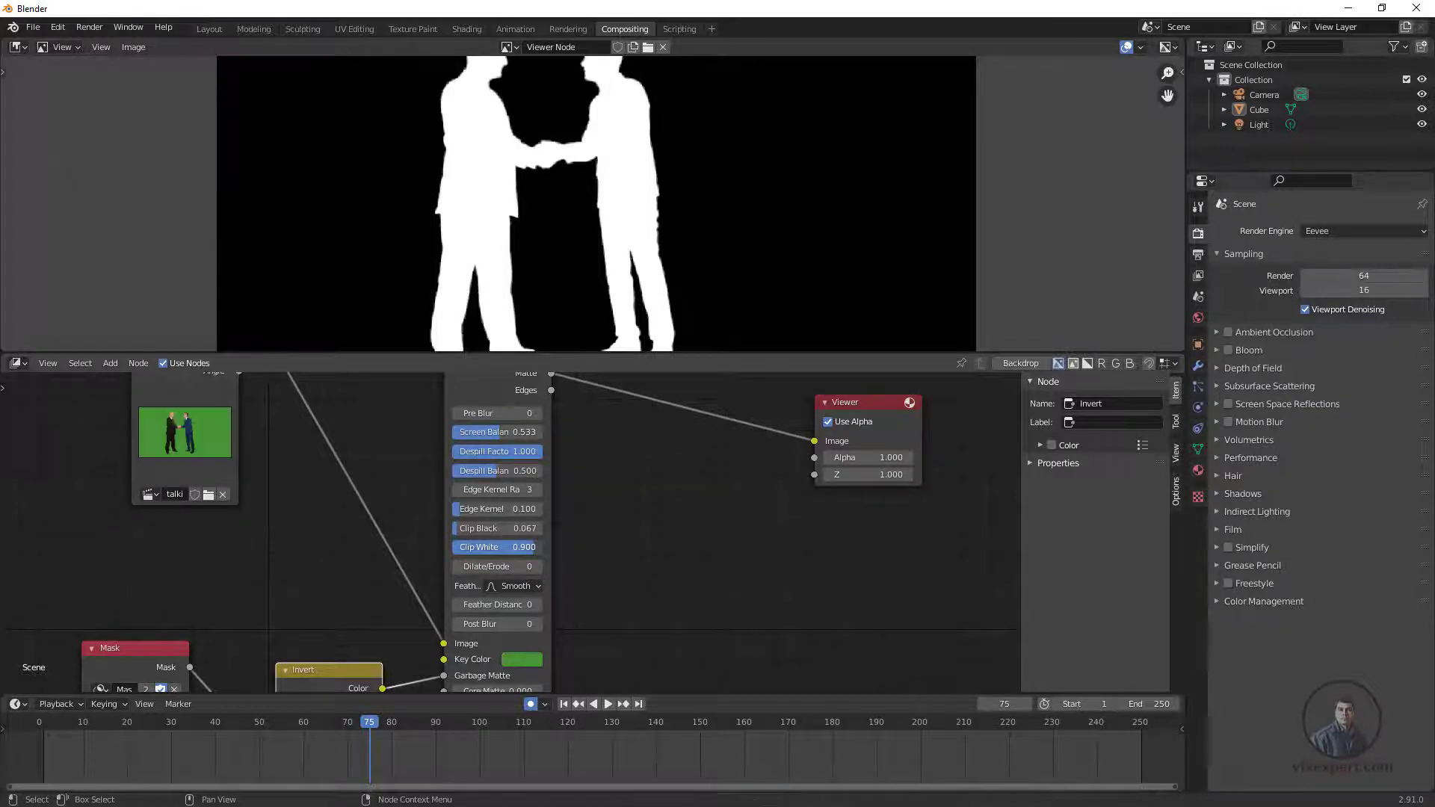
Preview the Keying node's Image output through the Viewer node and arrange the Viewer and Keying nodes closer to the Movie Clip node
scroll(625, 186, "down", 1)
middle_click_drag(625, 186, 622, 200)
scroll(602, 200, "down", 1)
scroll(587, 437, "down", 1)
middle_click_drag(593, 434, 562, 505)
scroll(593, 456, "down", 2)
middle_click_drag(684, 507, 658, 502)
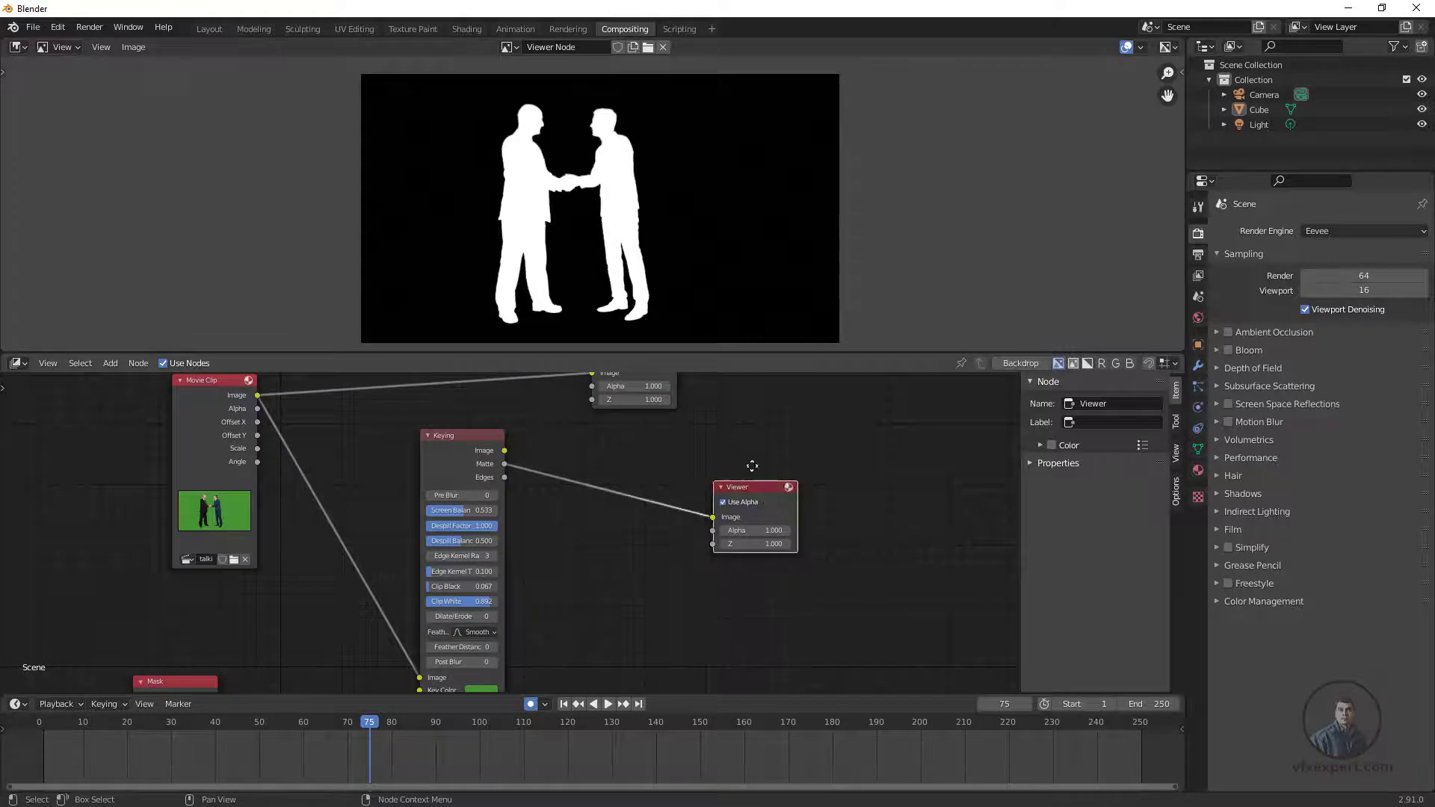
left_click_drag(763, 500, 749, 452)
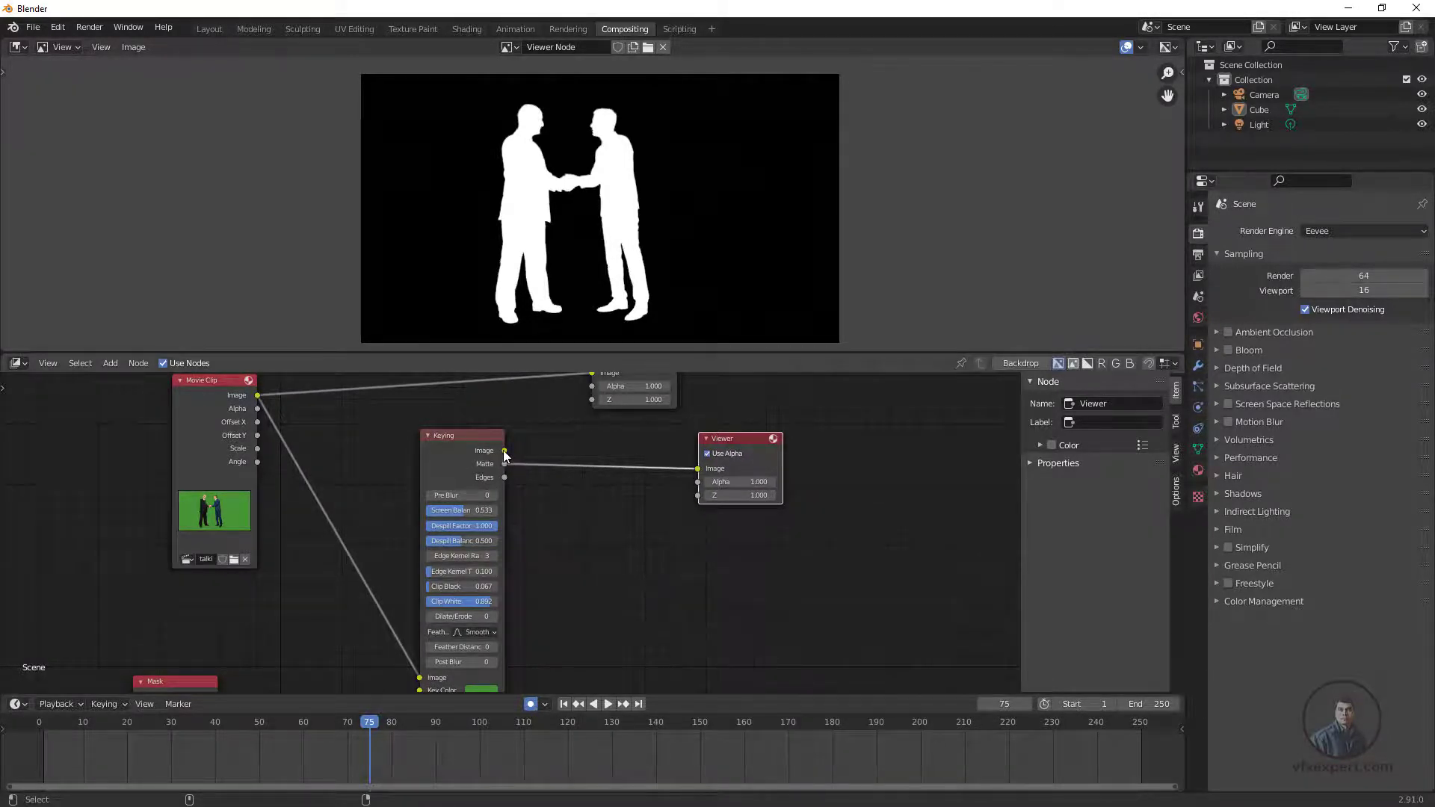
left_click(504, 450, "ctrl+shift")
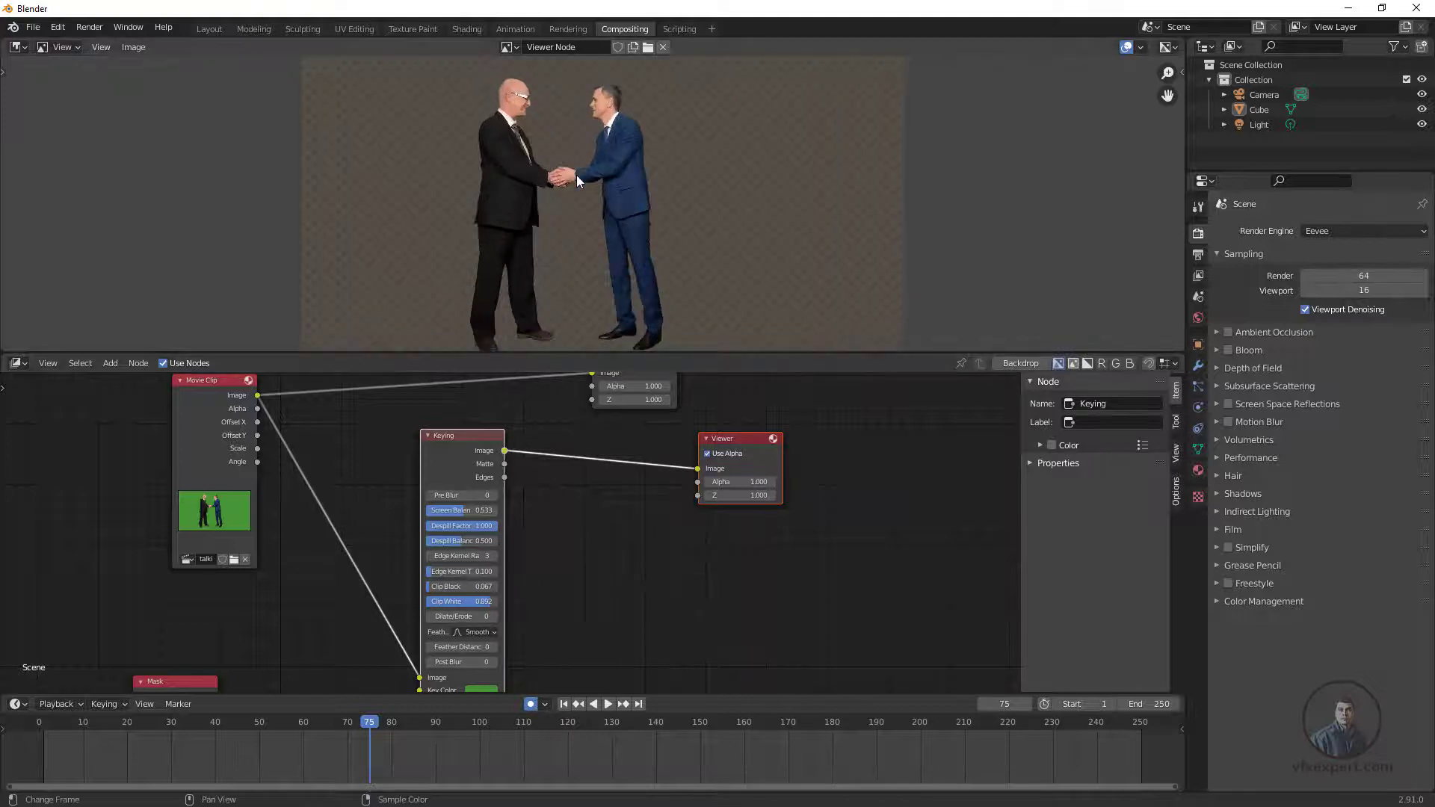
scroll(577, 180, "down", 3)
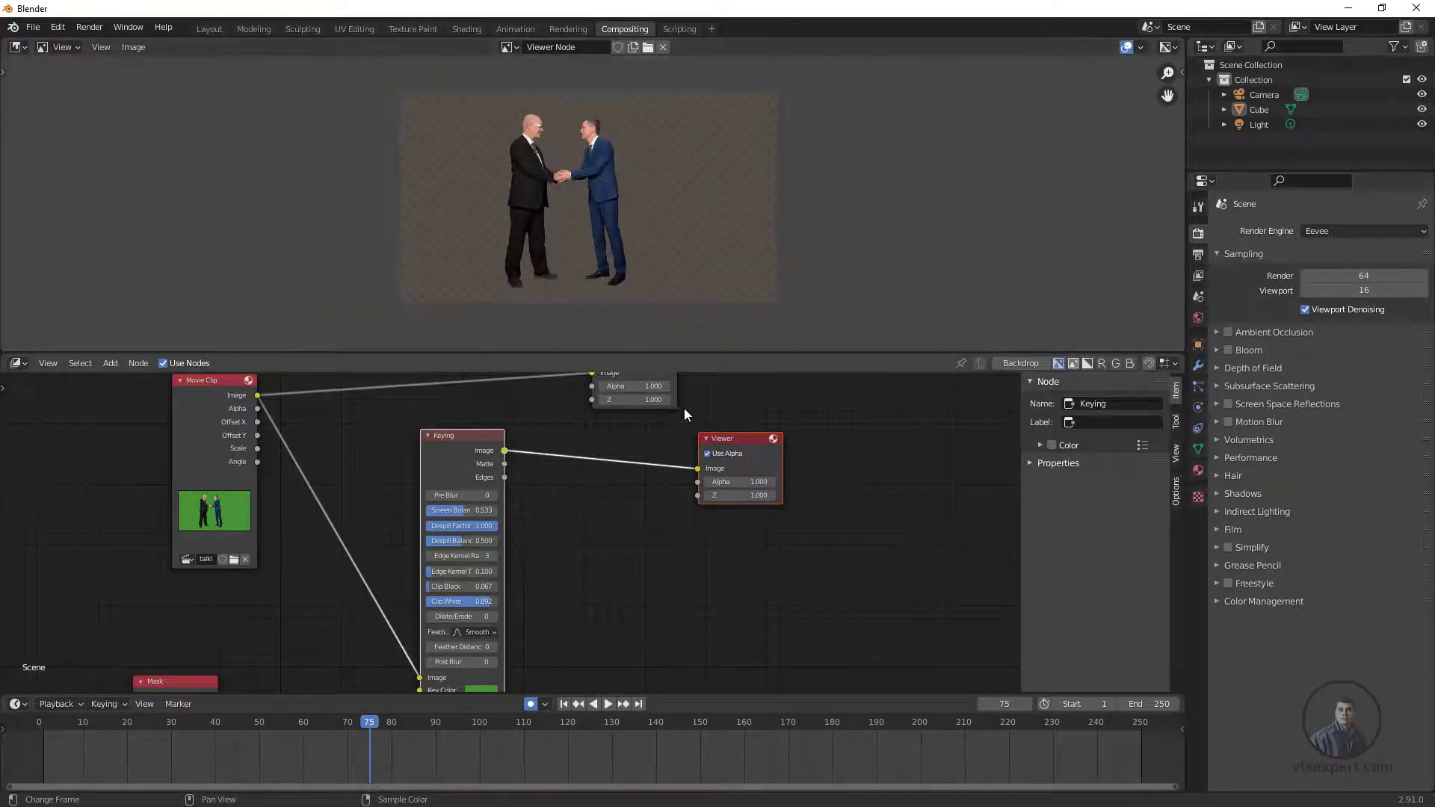
left_click_drag(742, 443, 715, 434)
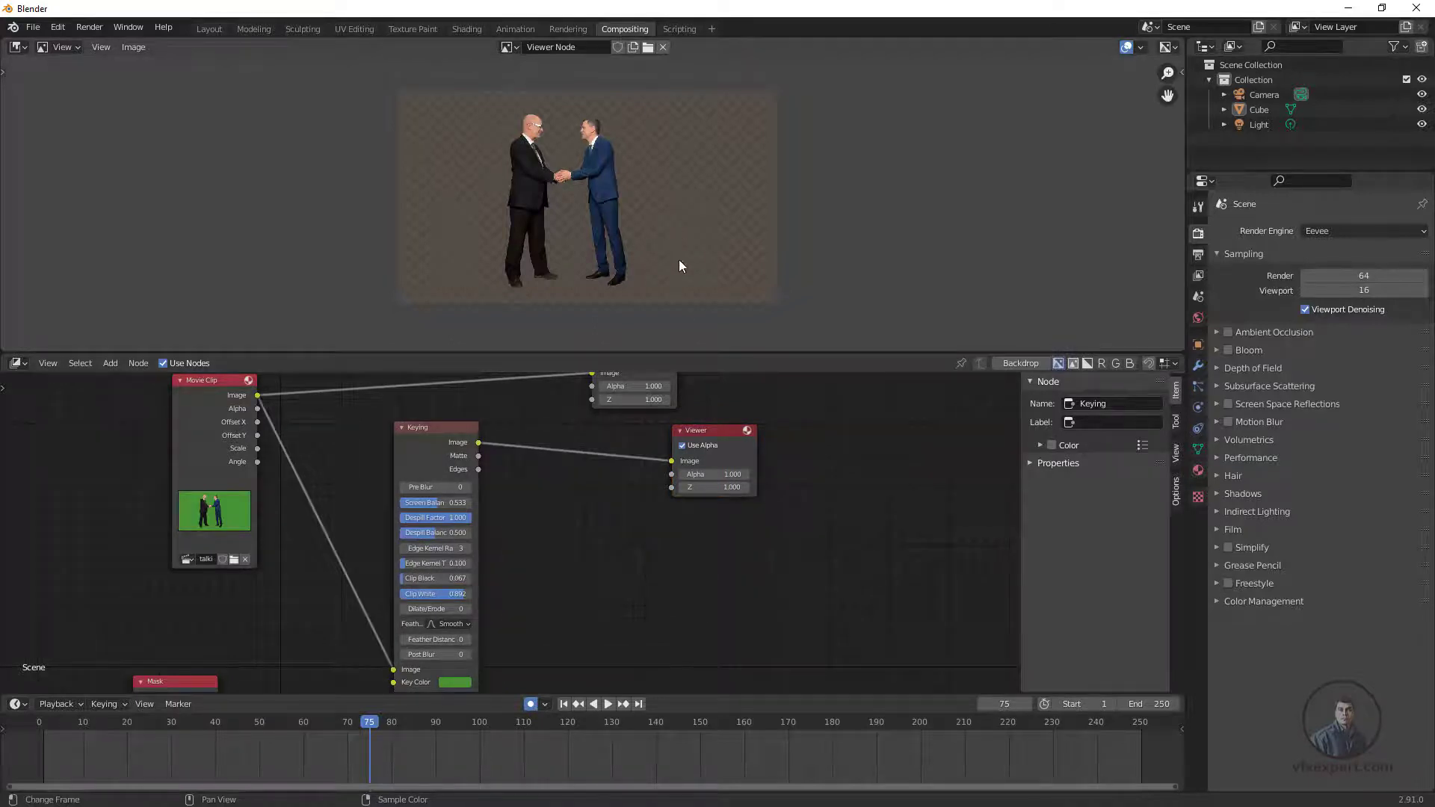
left_click_drag(717, 434, 703, 419)
Add an Alpha Over color node in the empty area below the Viewer node
scroll(527, 474, "down", 3)
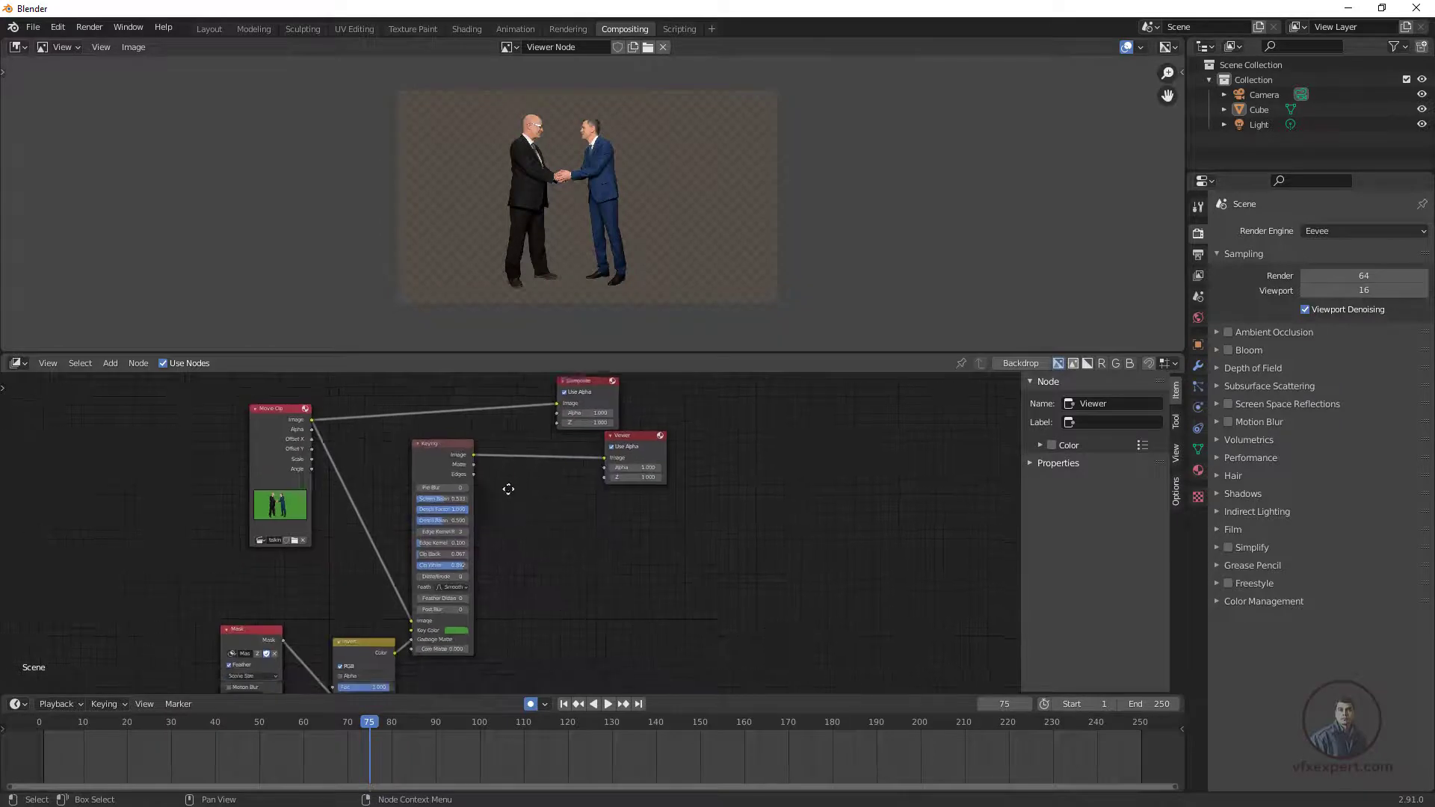
middle_click_drag(508, 489, 522, 504)
scroll(523, 504, "up", 1)
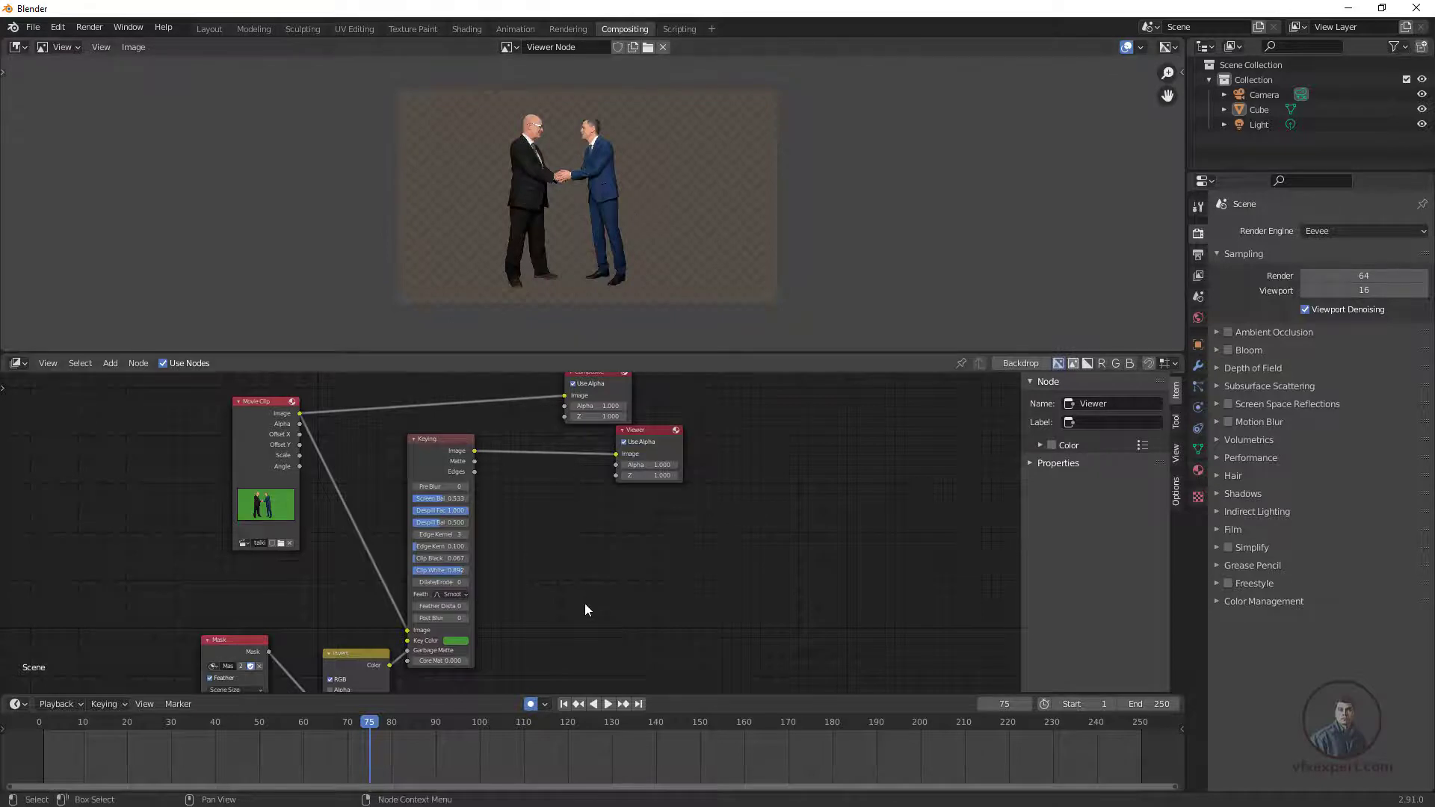
middle_click_drag(585, 610, 559, 619)
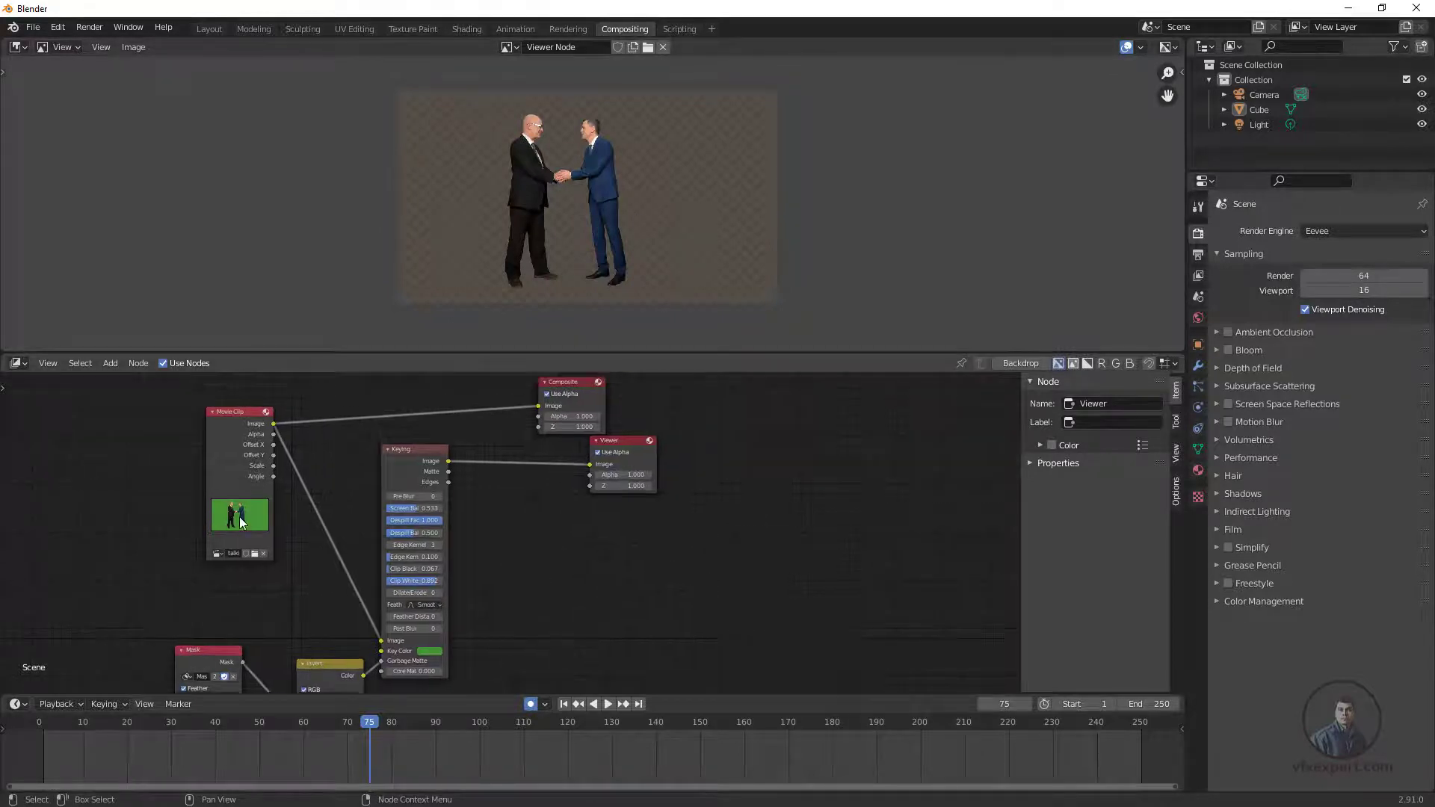
left_click(110, 364)
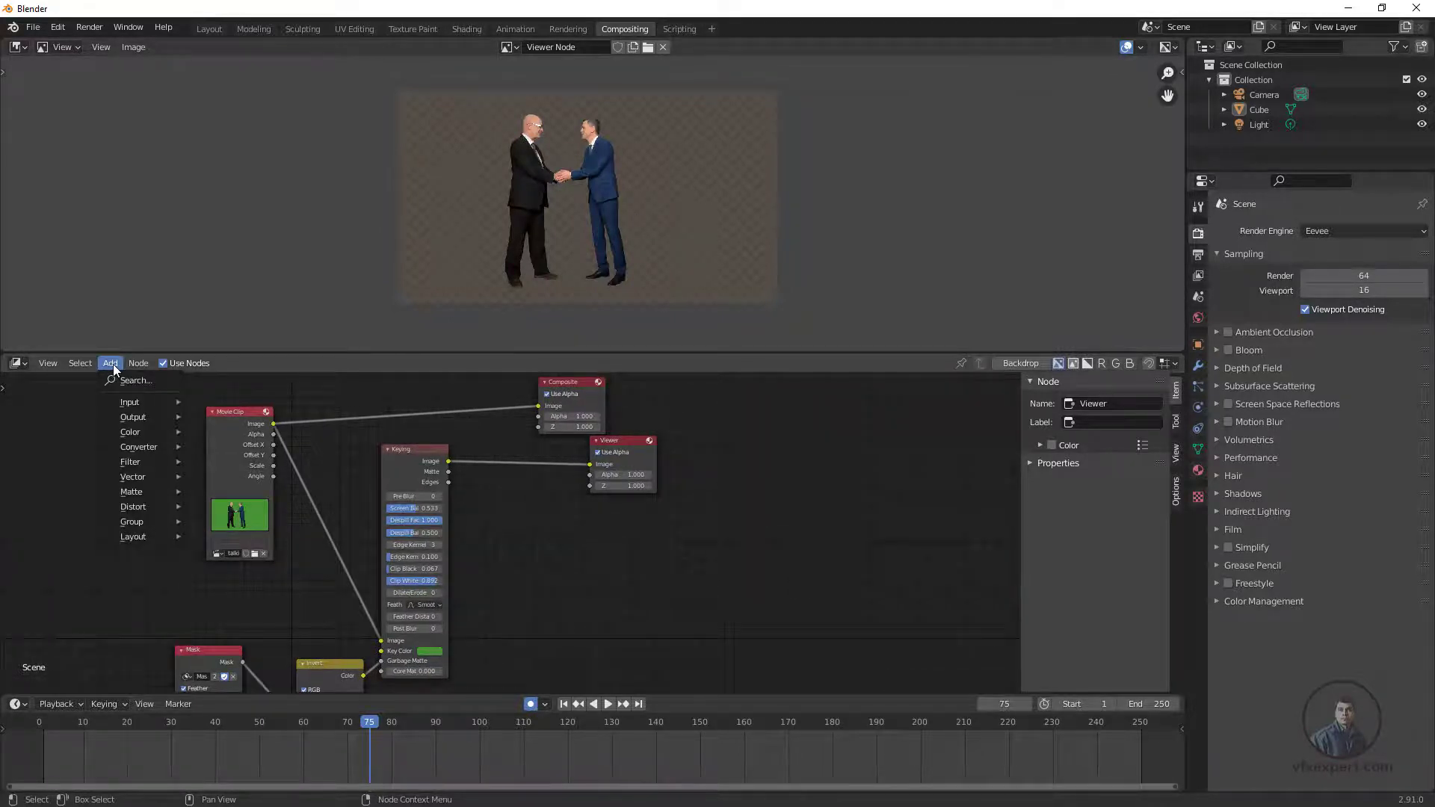
mouse_move(129, 430)
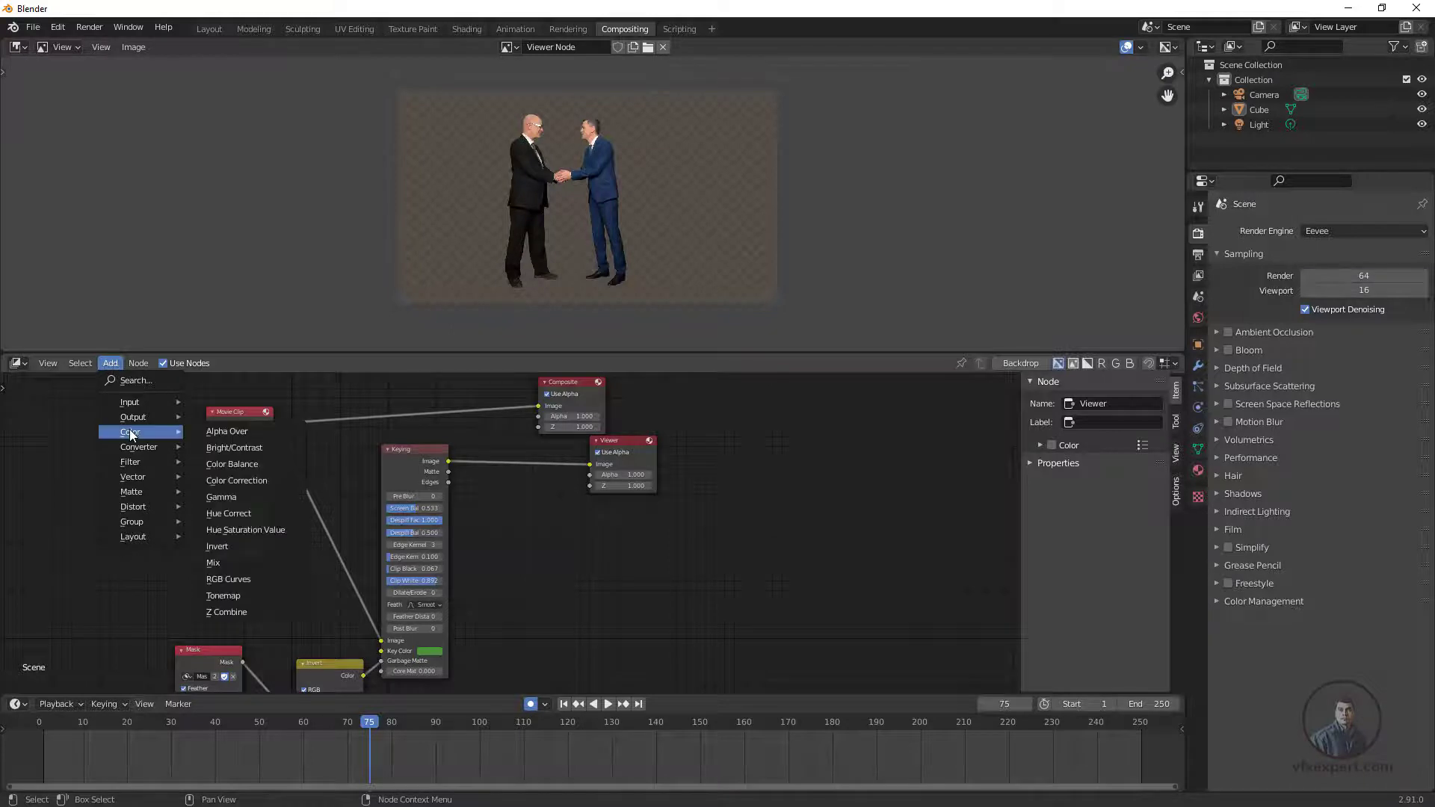
left_click(232, 432)
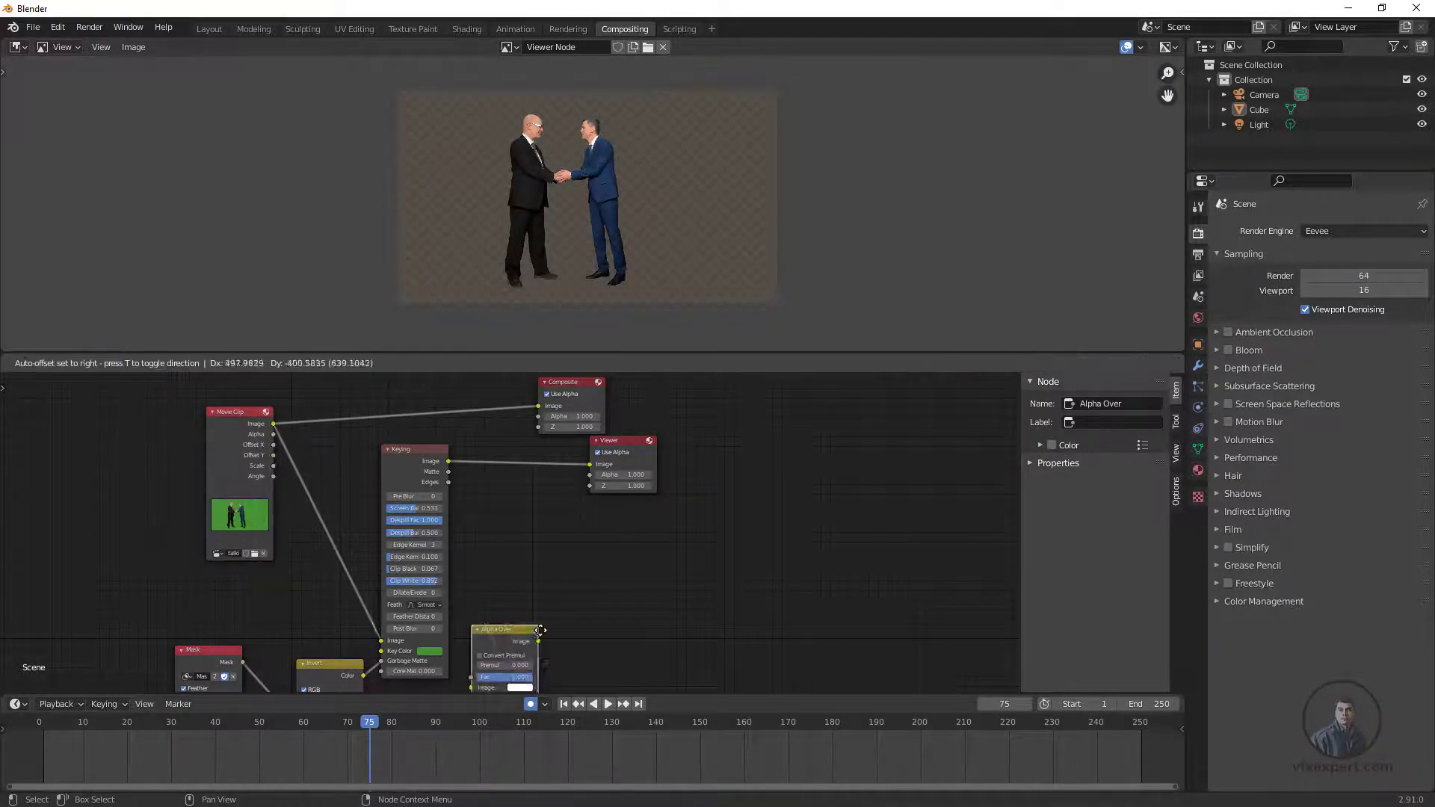
left_click(618, 558)
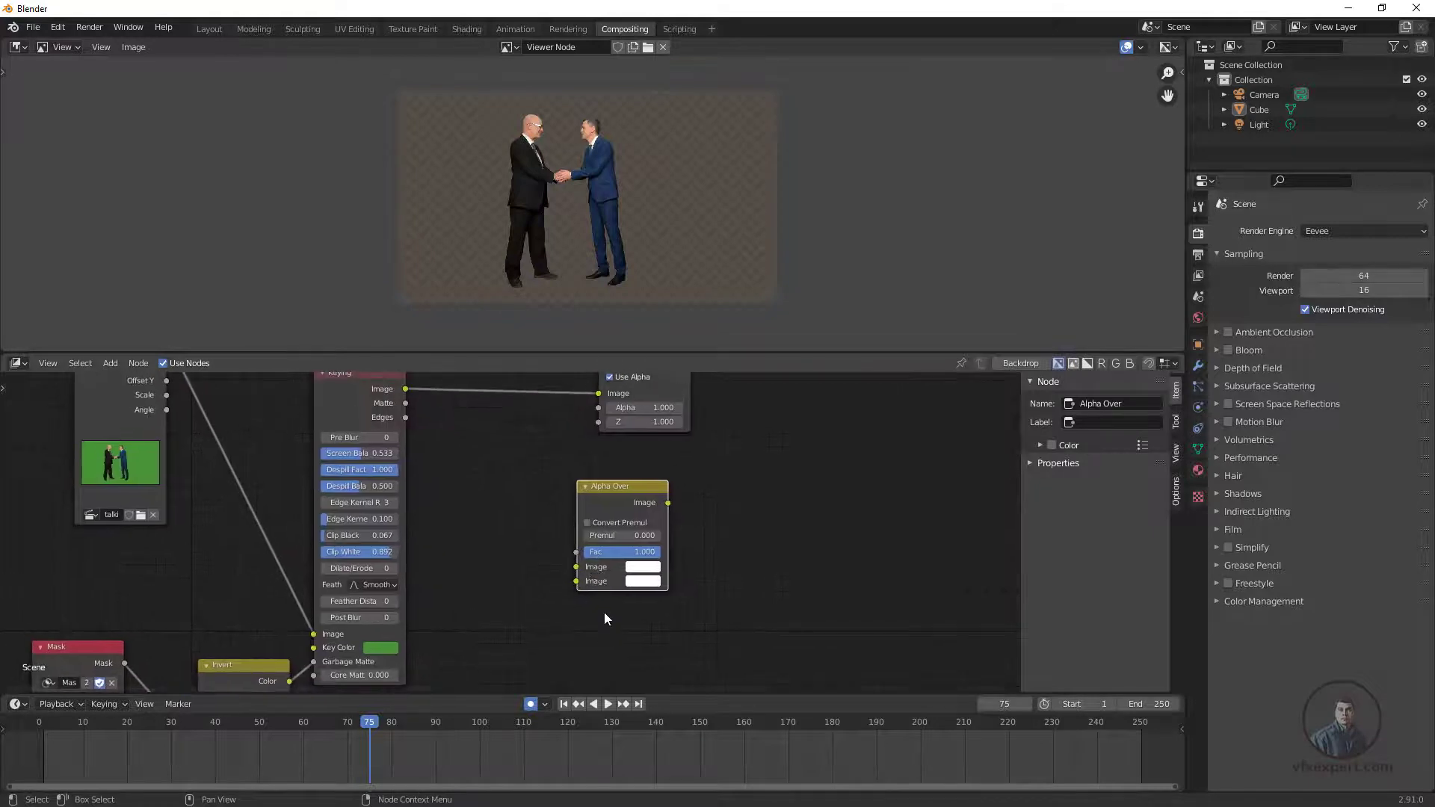
Connect the Keying node's Image output to Alpha Over's second Image input and route Alpha Over's output to a repositioned Viewer node
scroll(516, 538, "up", 2)
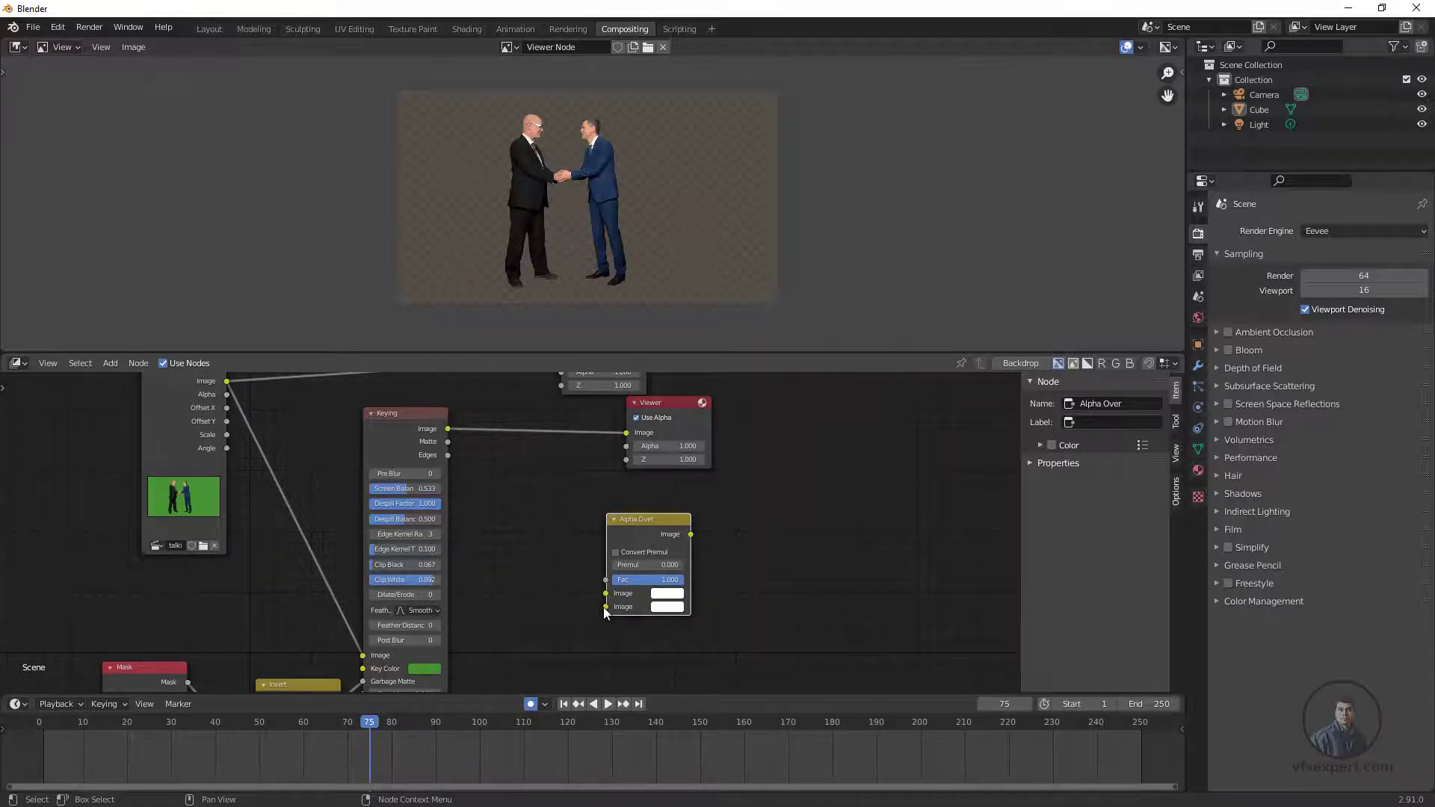
left_click_drag(448, 431, 602, 608)
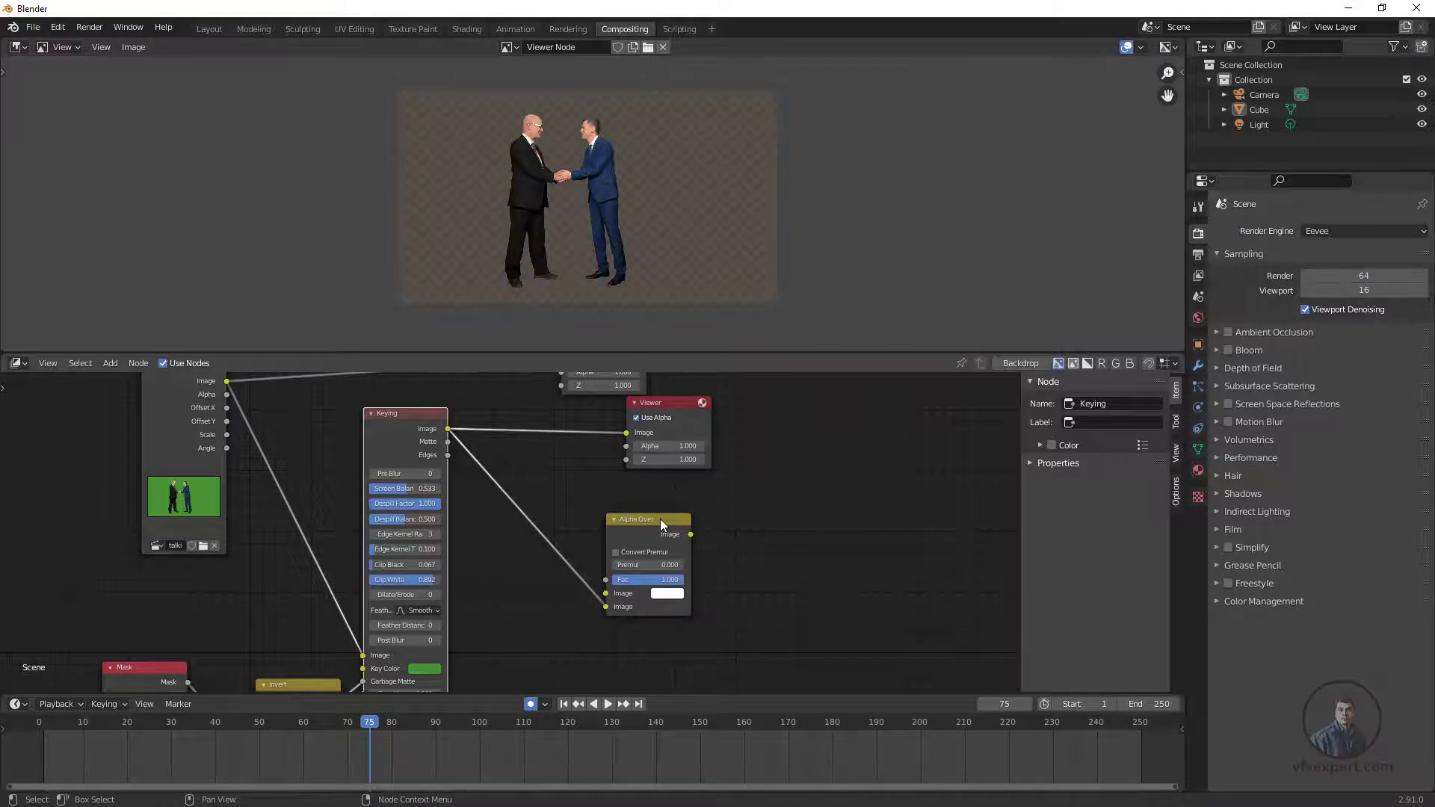
left_click_drag(661, 519, 787, 507)
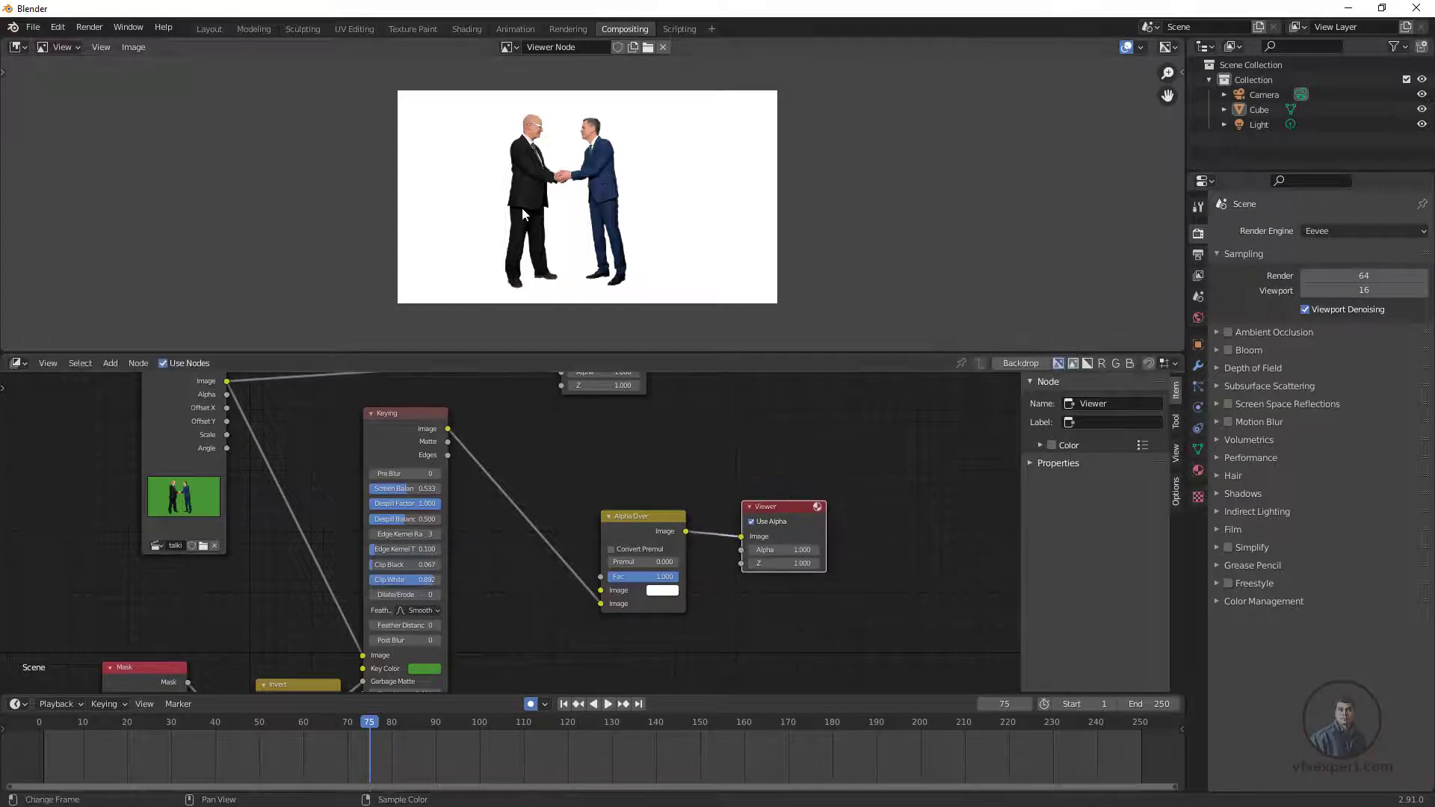
Change the Alpha Over node's first Image color to bright blue and inspect the keyed men against it
scroll(521, 207, "up", 2)
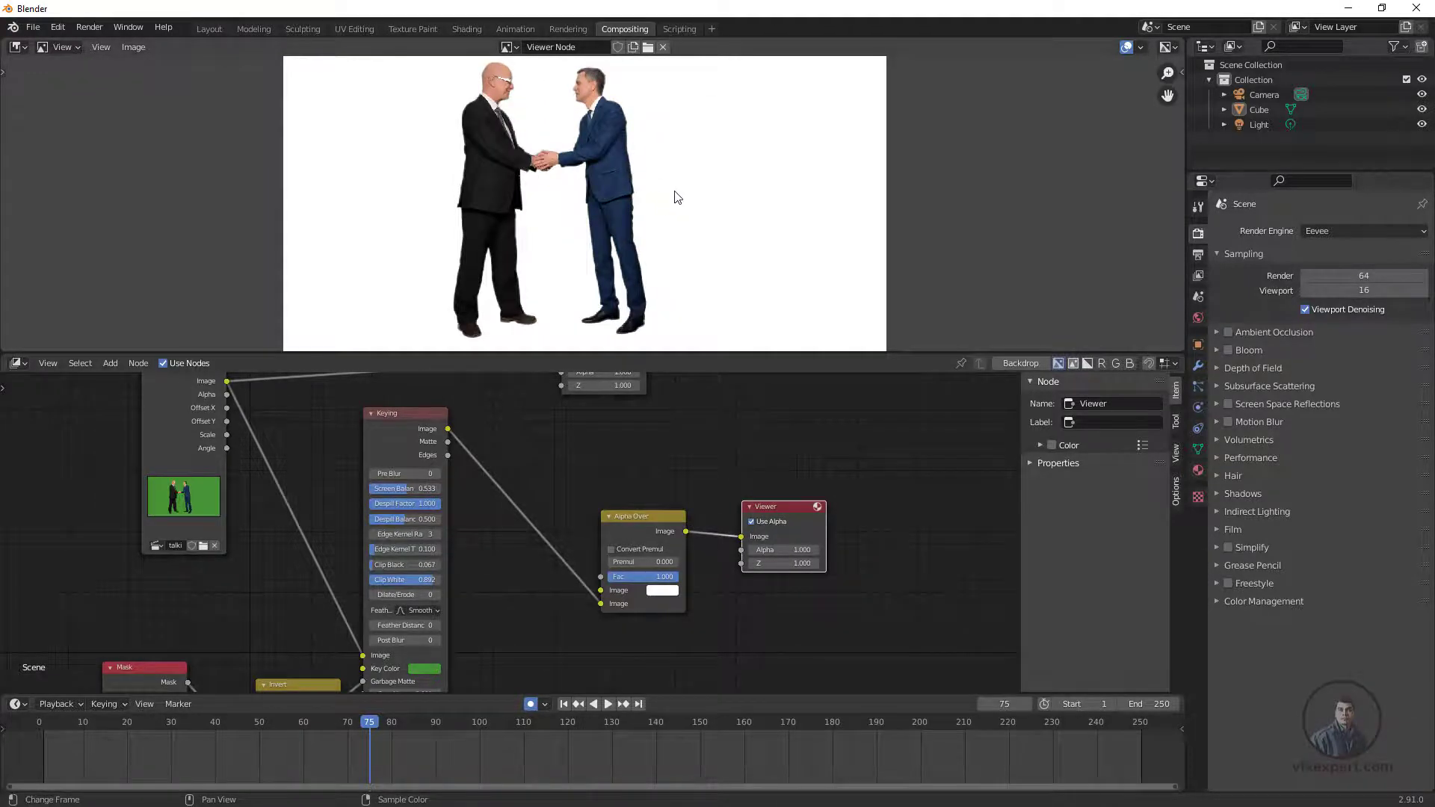
scroll(692, 172, "down", 2)
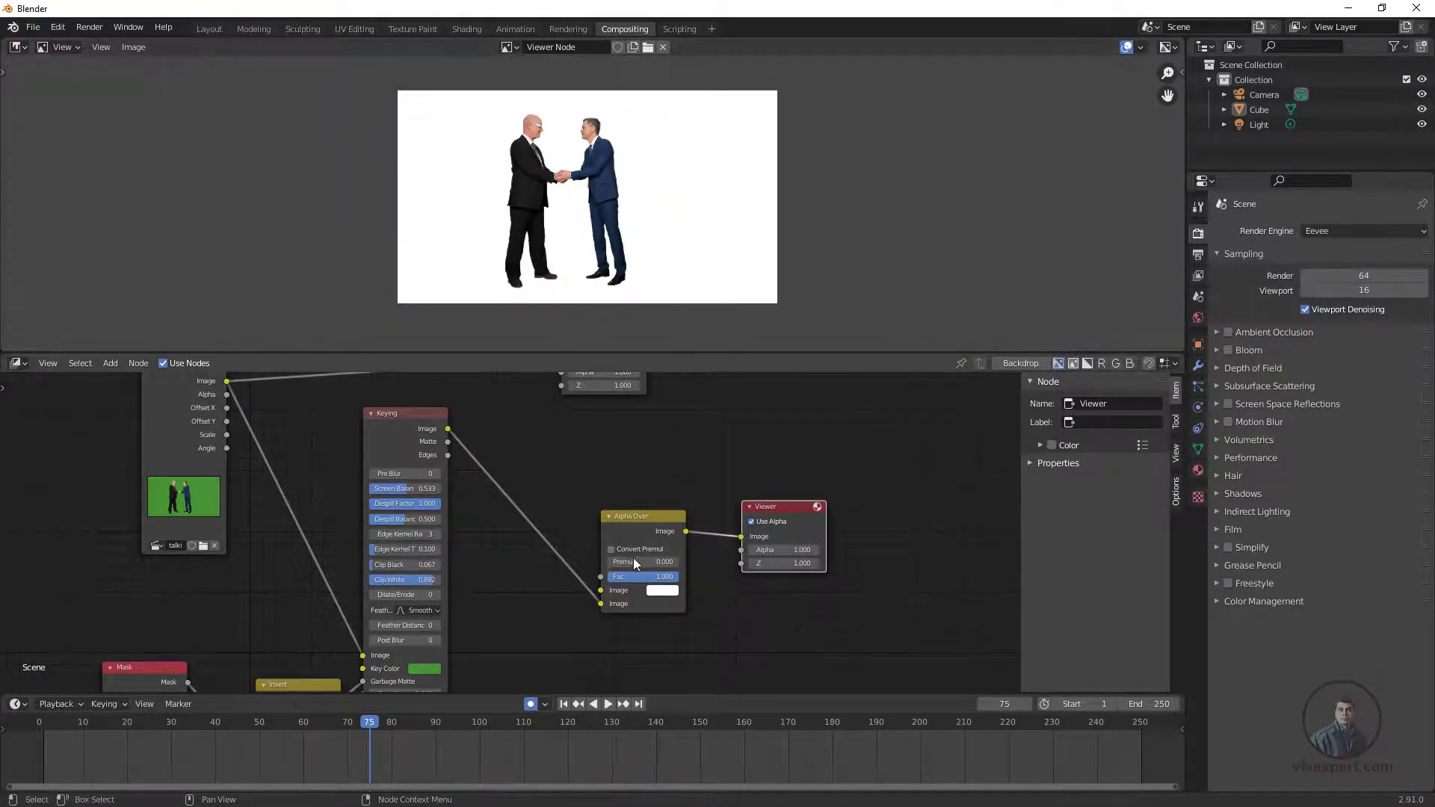
scroll(627, 530, "up", 1)
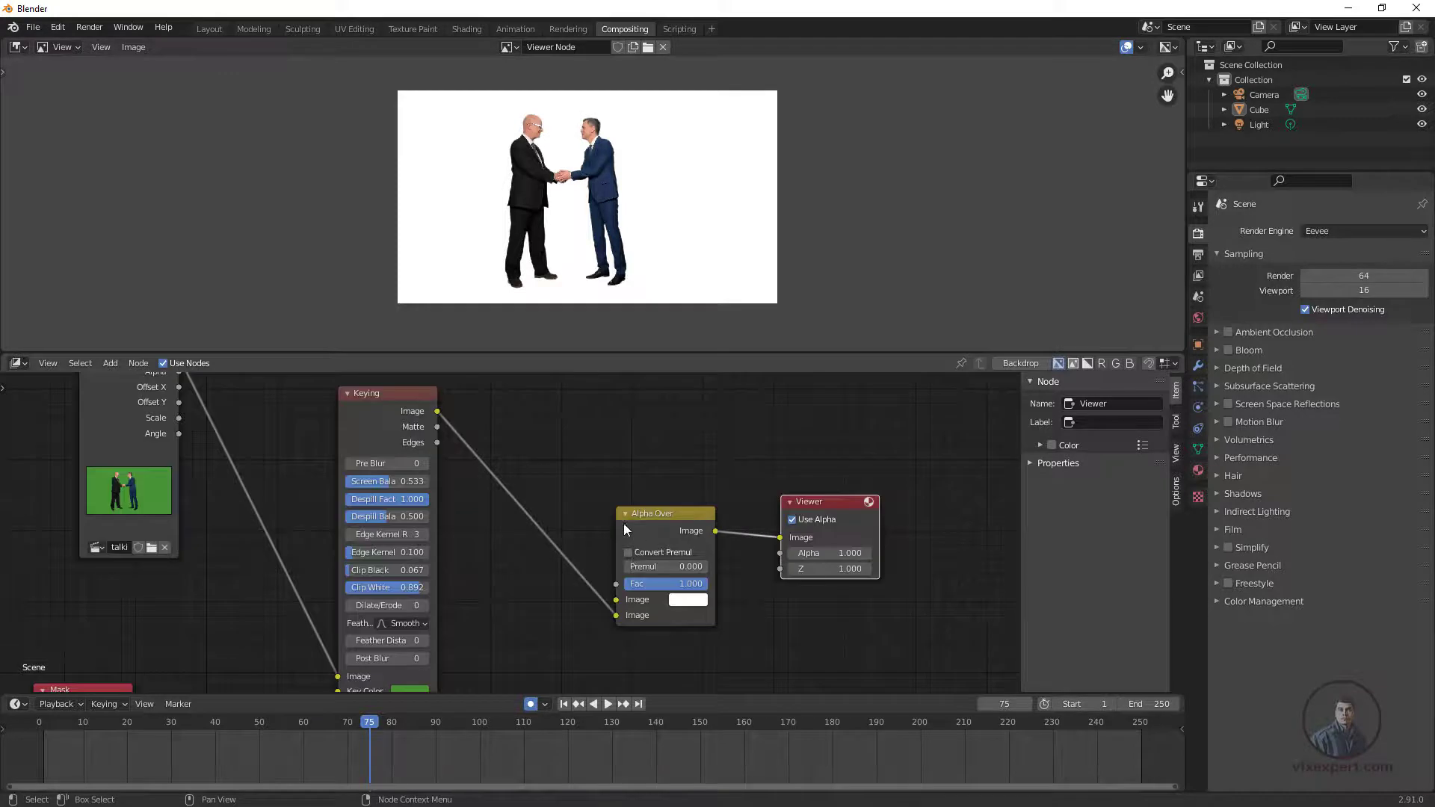
left_click(693, 602)
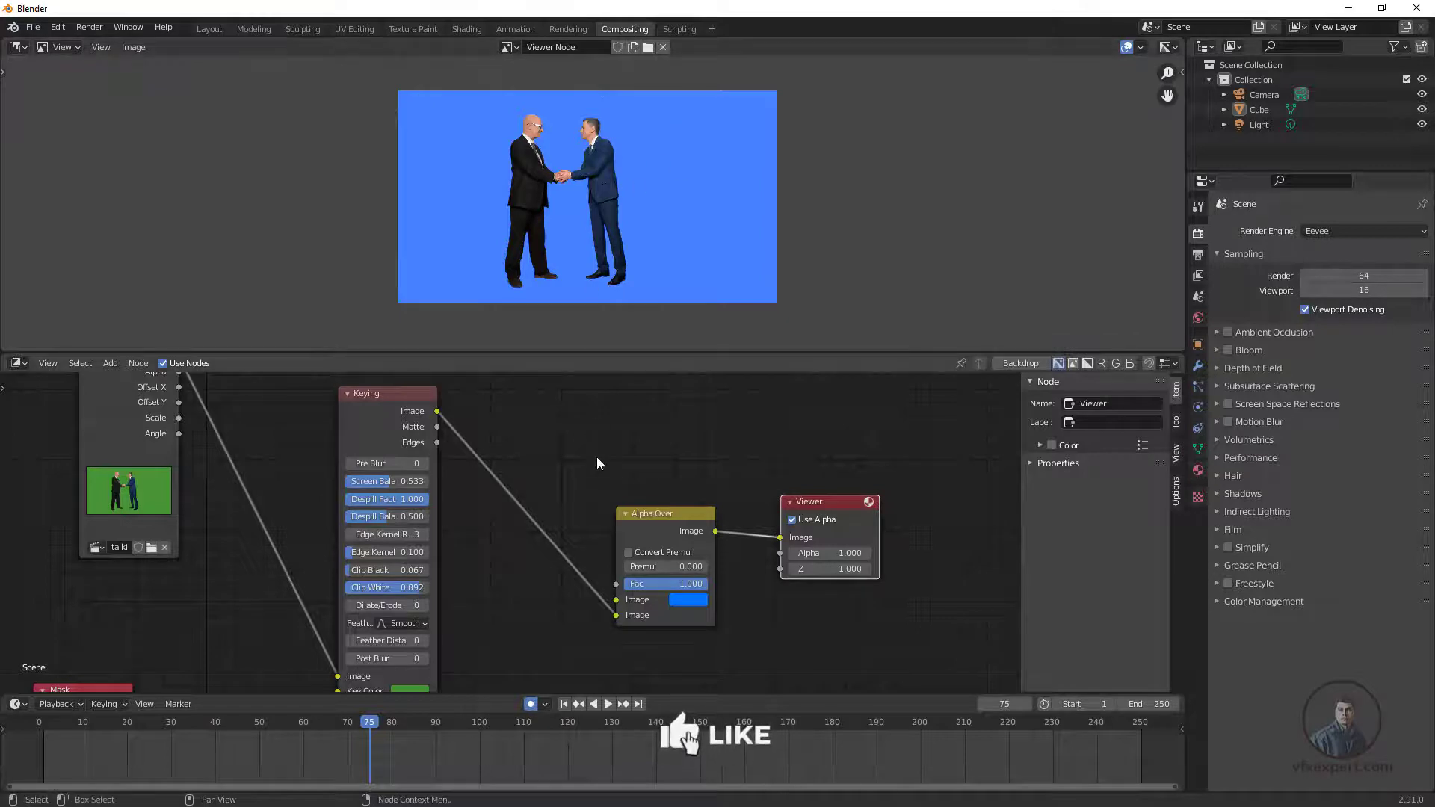
scroll(575, 219, "up", 2)
scroll(621, 240, "down", 1)
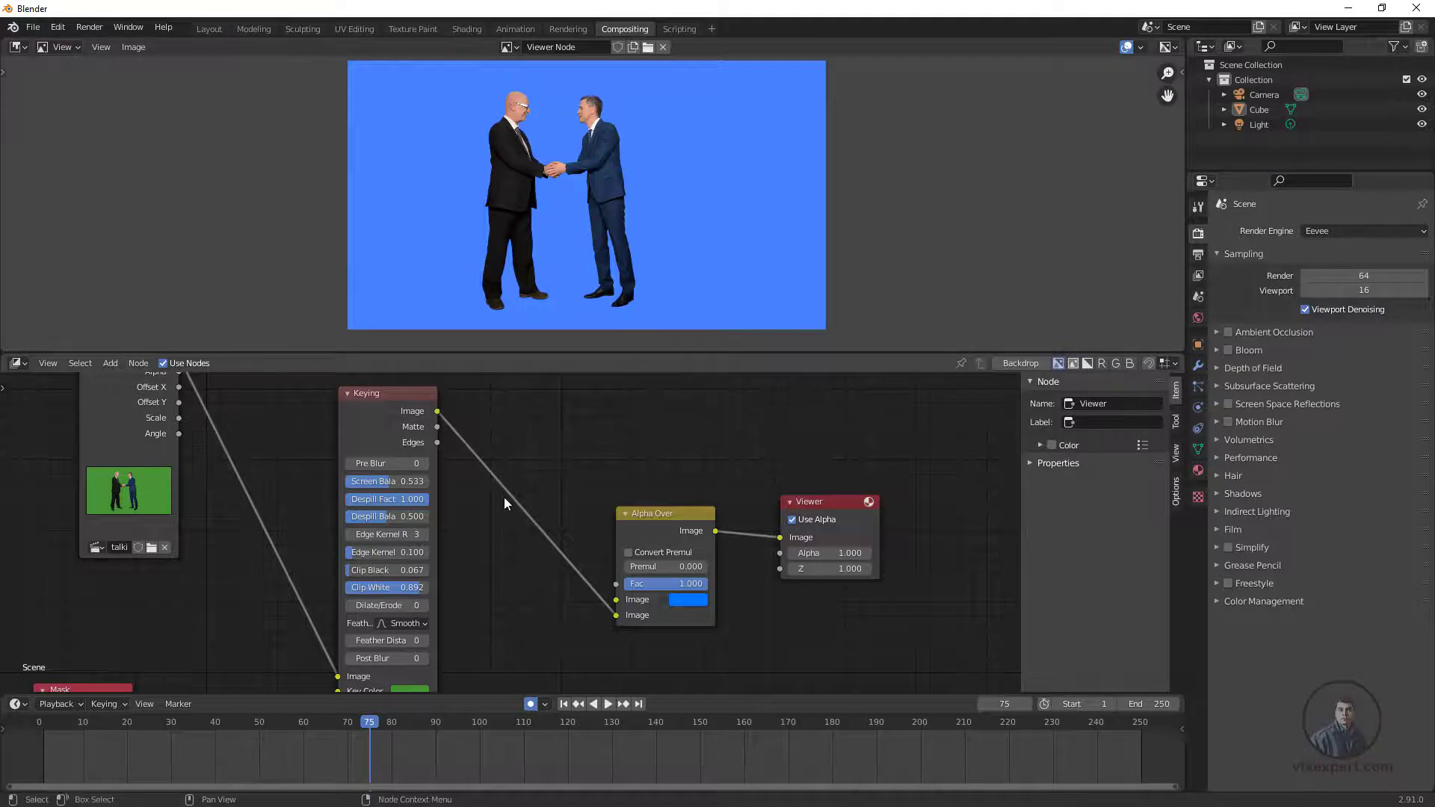
Try the Alpha Over node's Convert Premul option, switching it on and back off to compare the background color
scroll(486, 486, "down", 1)
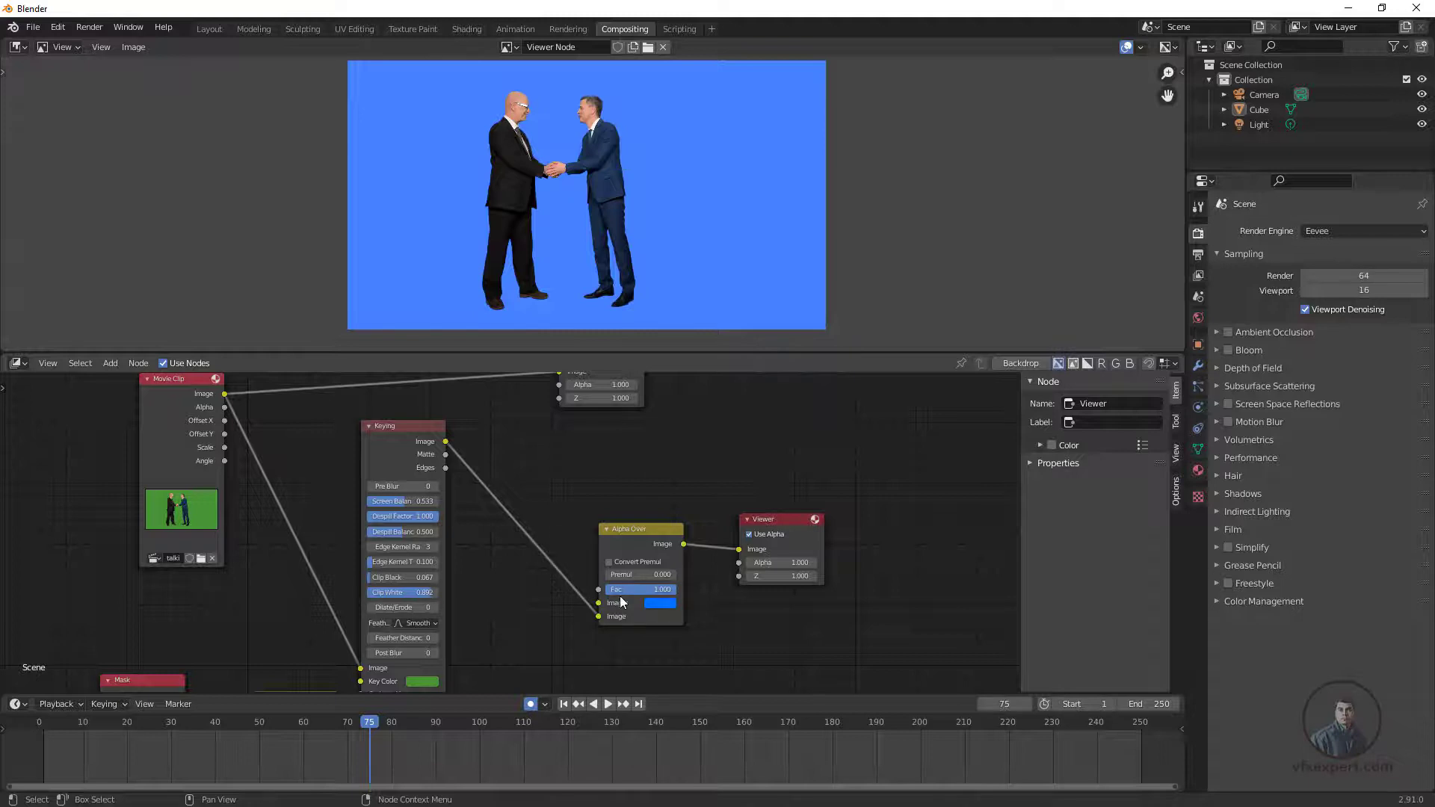
scroll(537, 553, "up", 1)
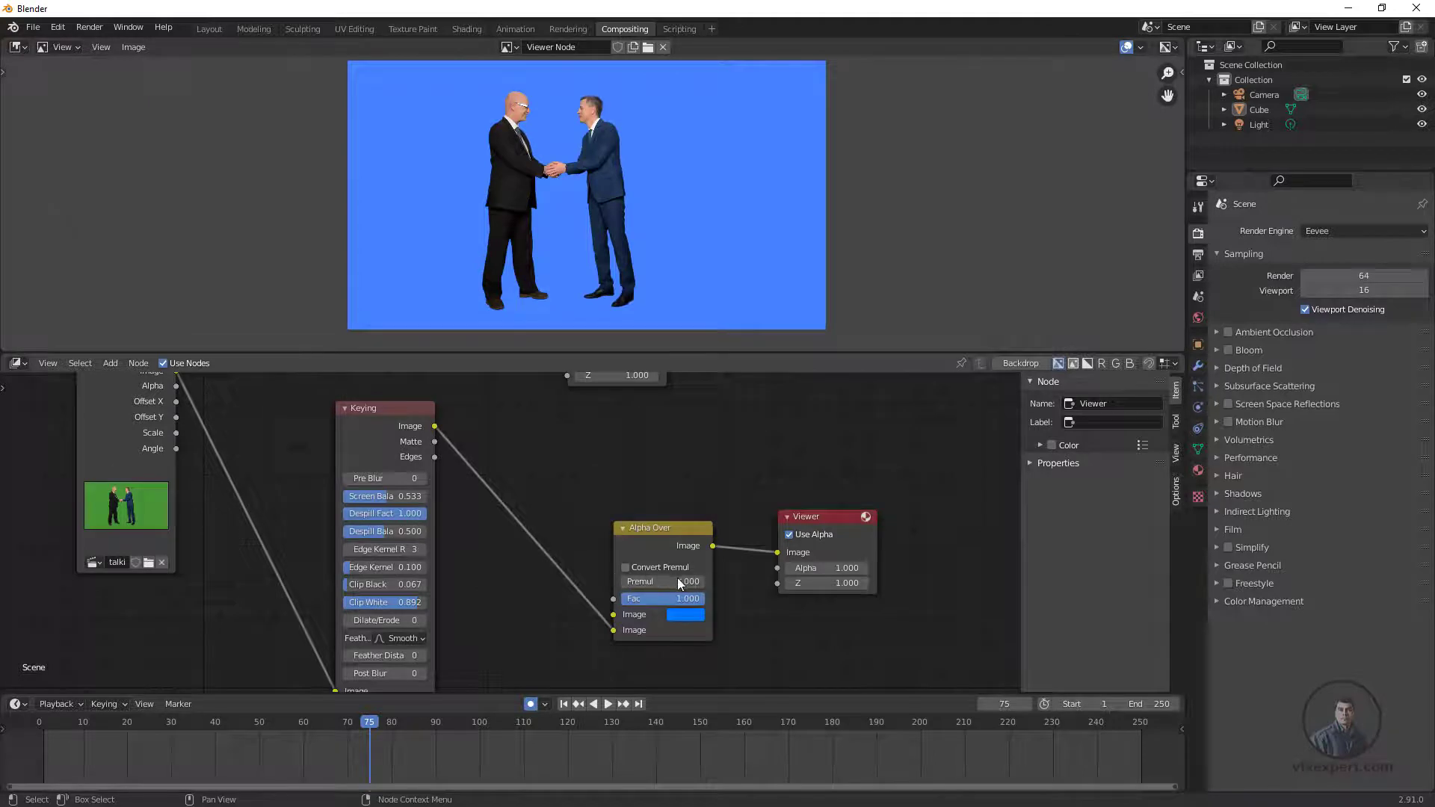
left_click(626, 568)
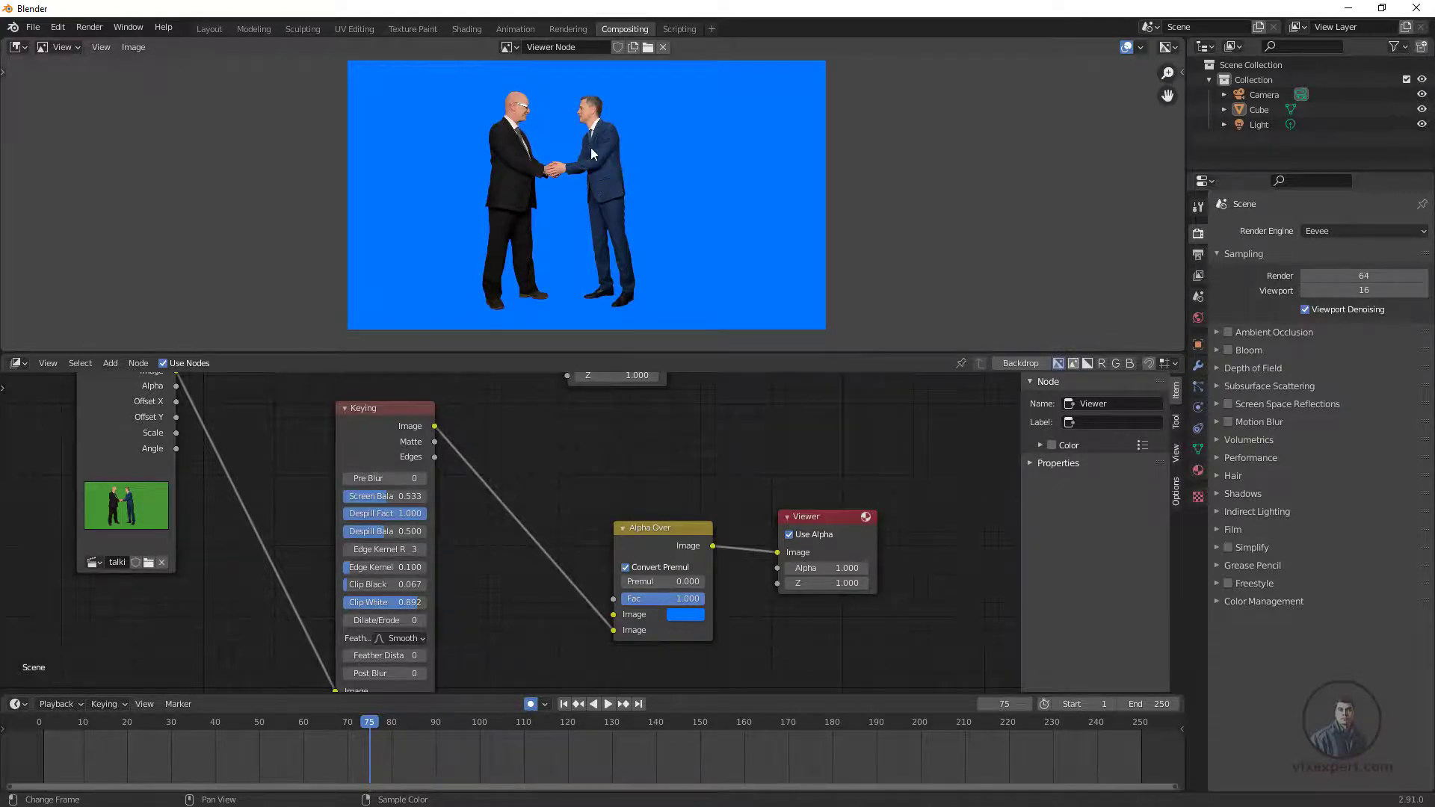
left_click(625, 568)
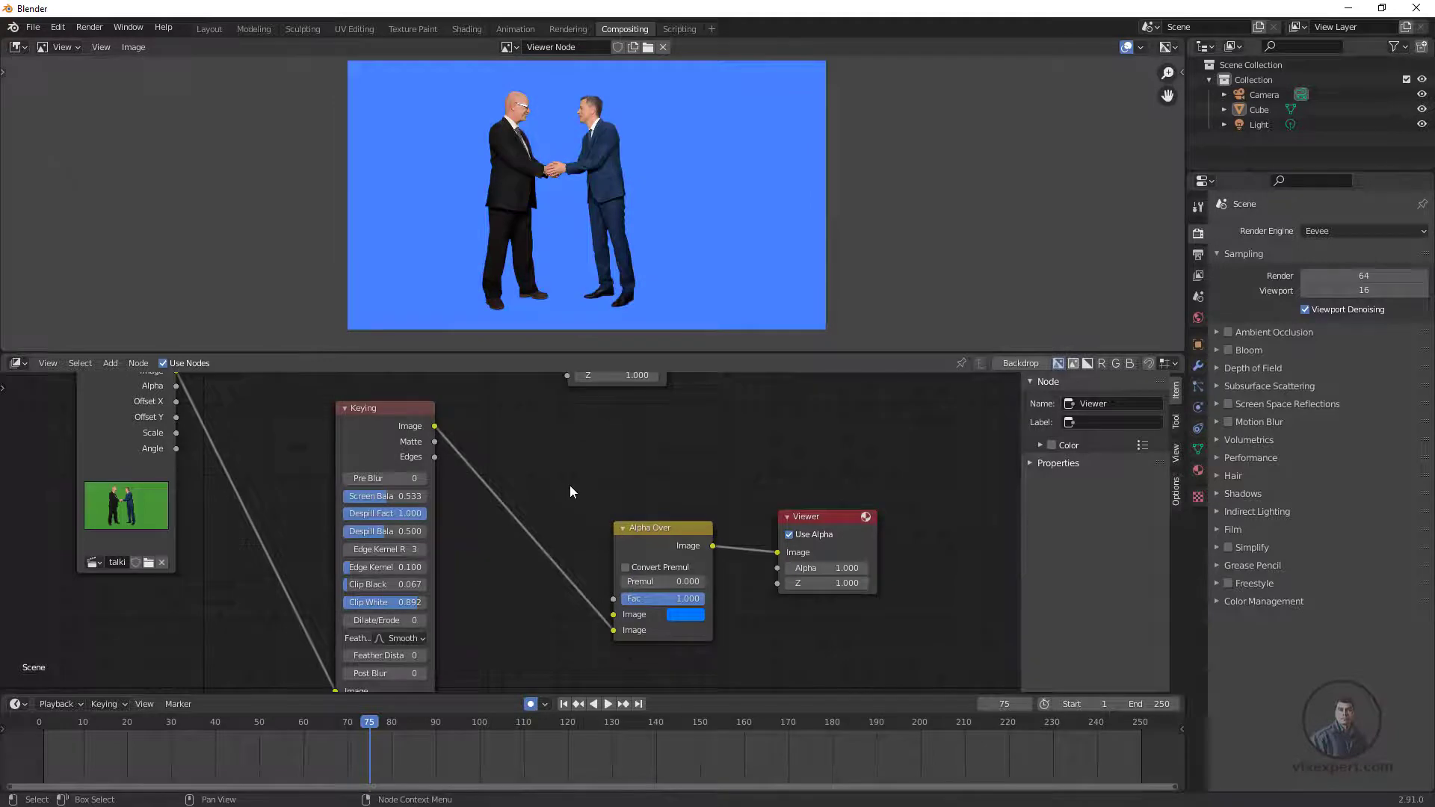
Insert an Alpha Convert node set to Straight to Premul between the Keying and Alpha Over nodes, and shift it slightly upward
key("shift+a")
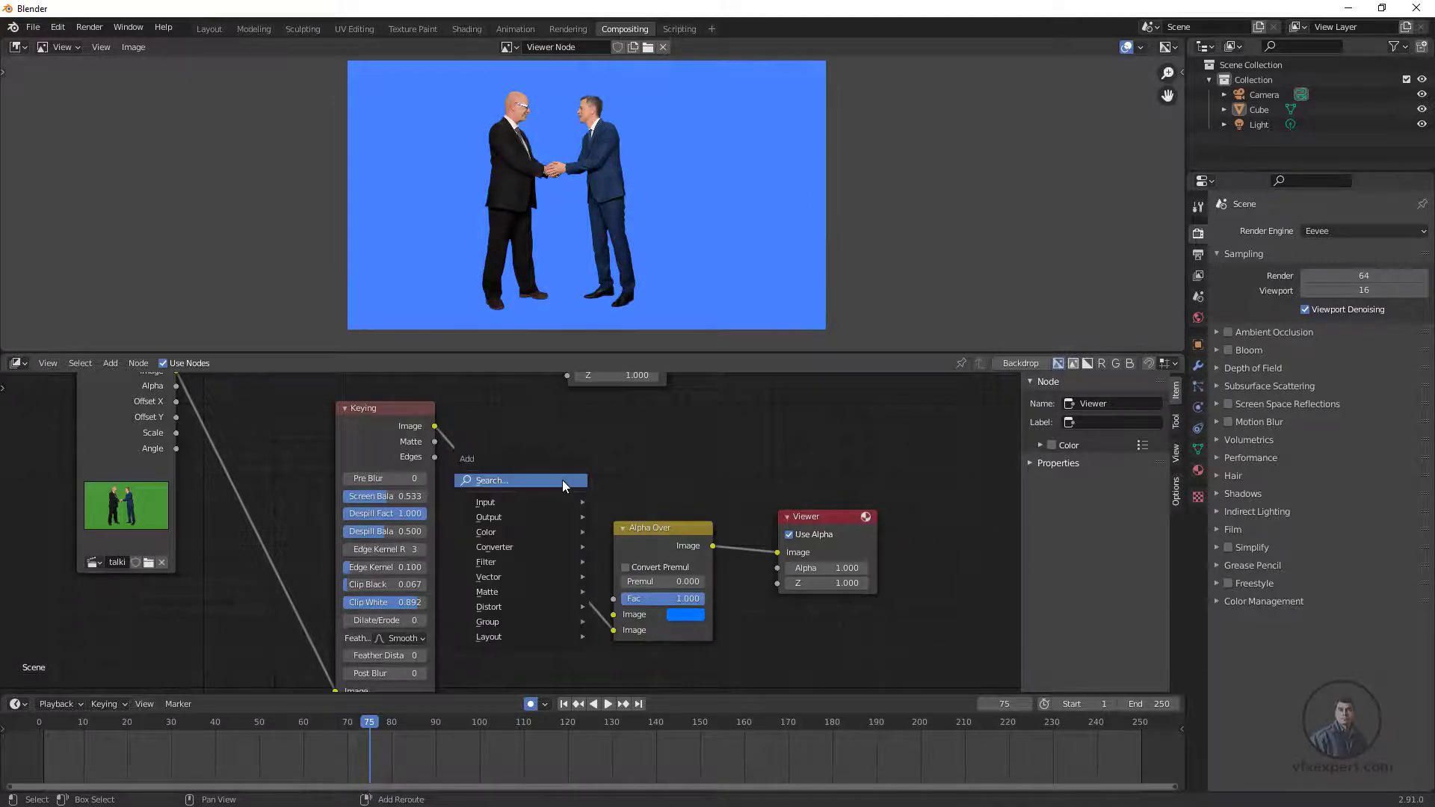
left_click(562, 480)
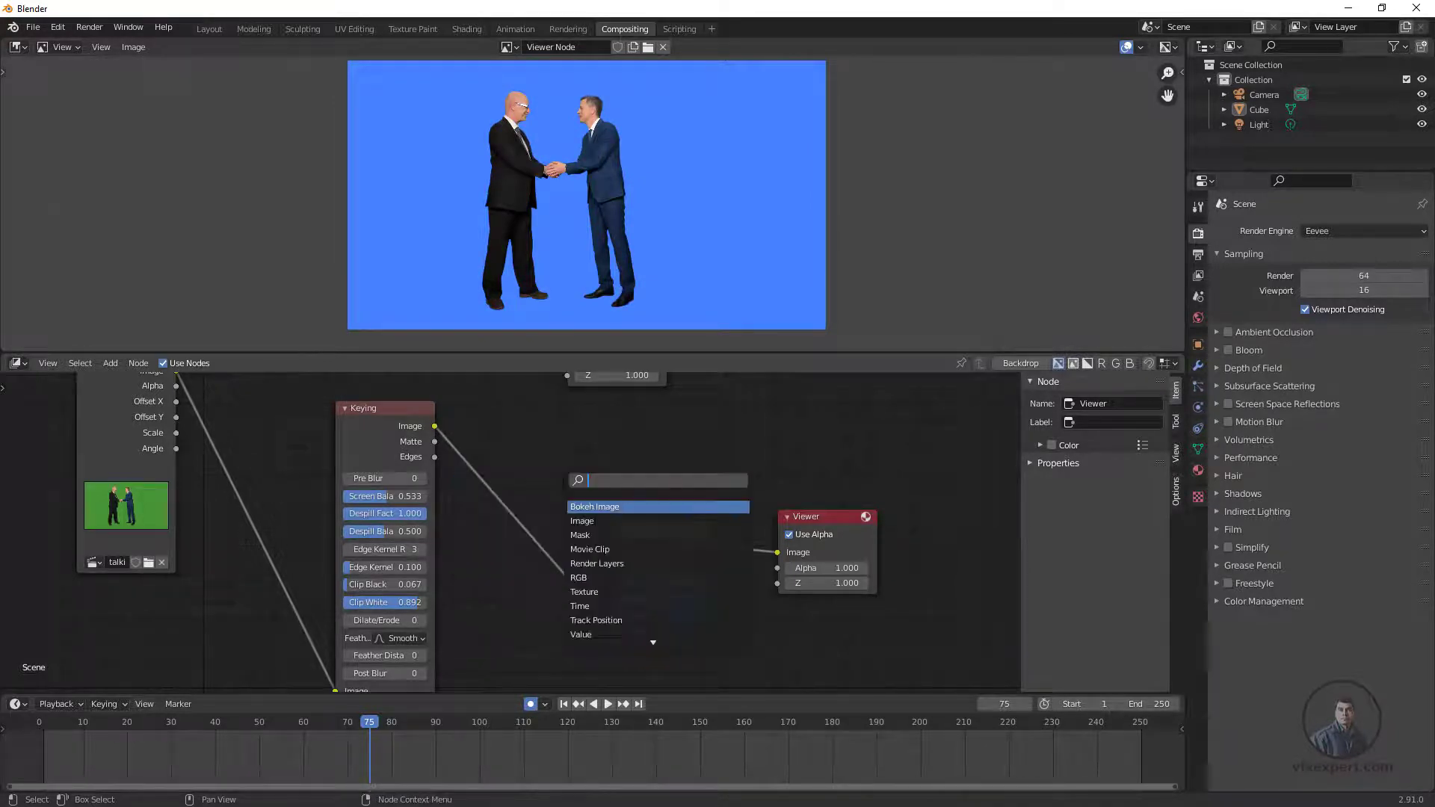
type("co")
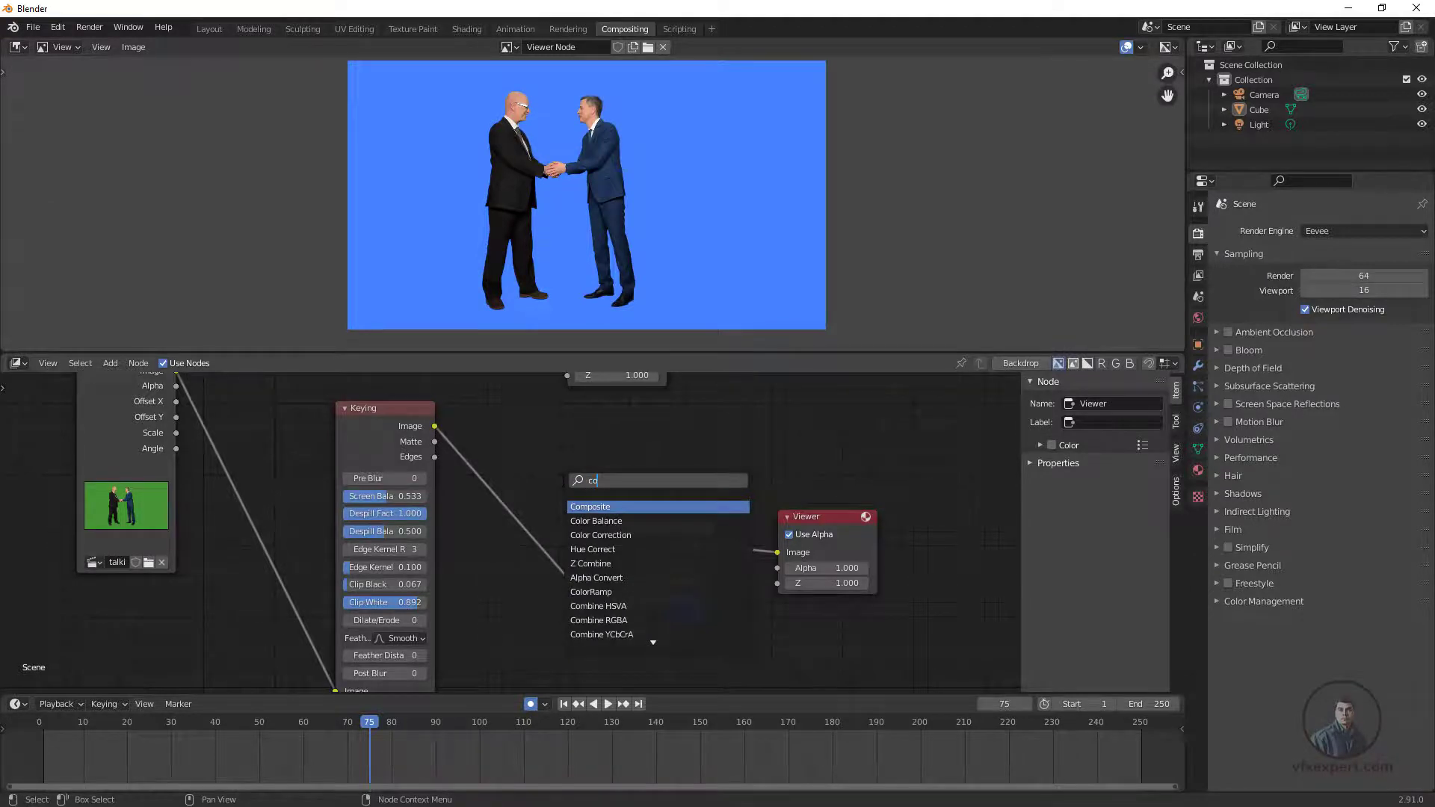
type("nv")
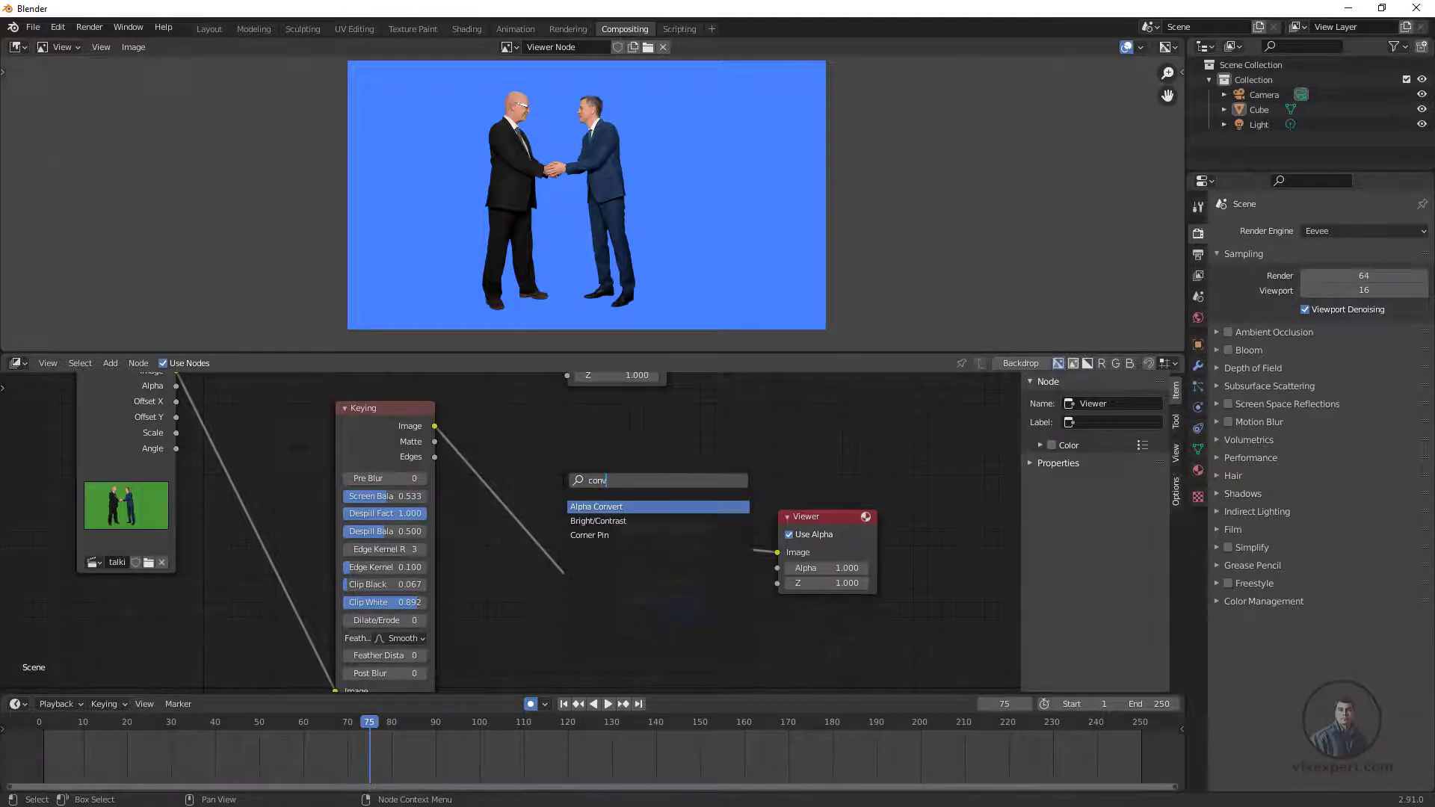
left_click(590, 507)
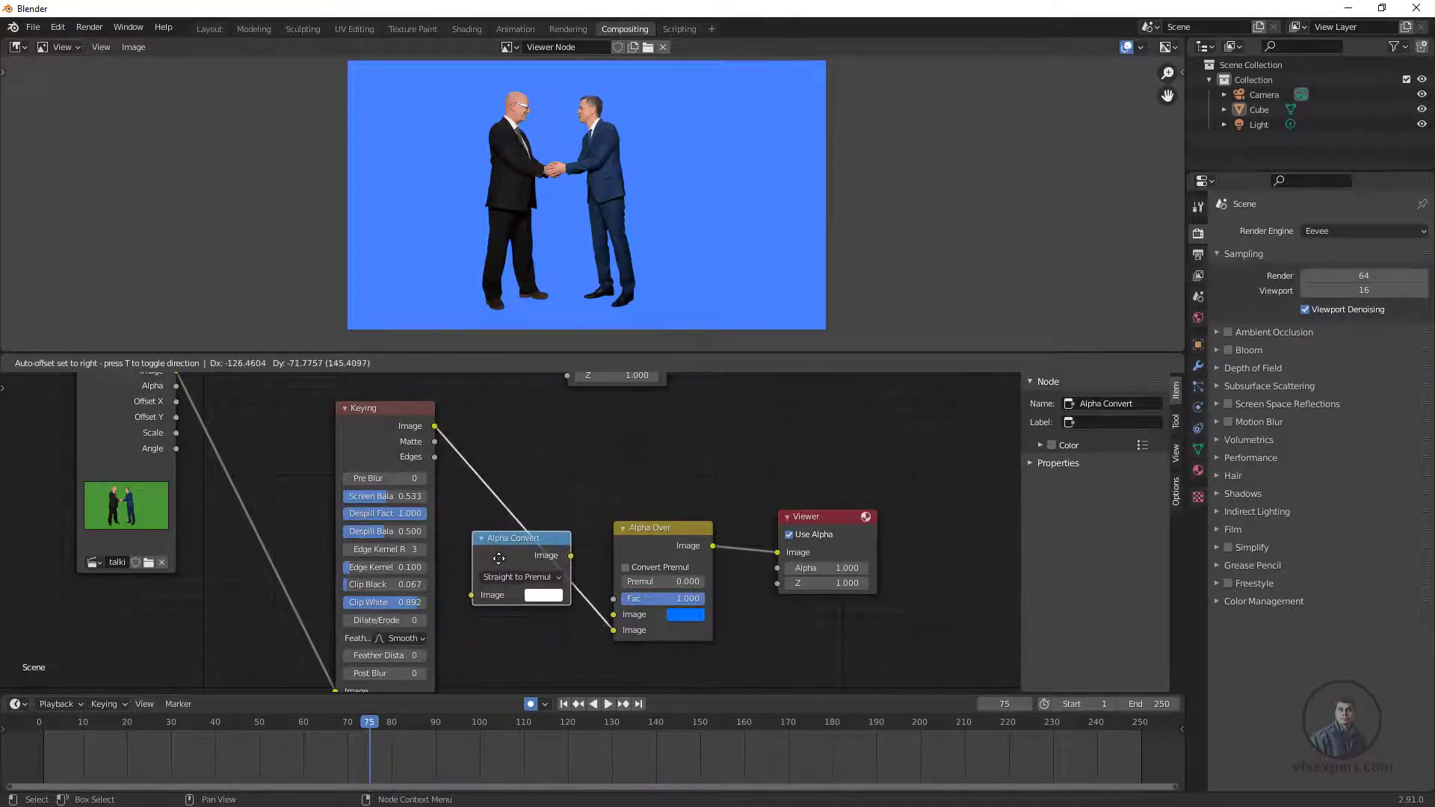
left_click(499, 558)
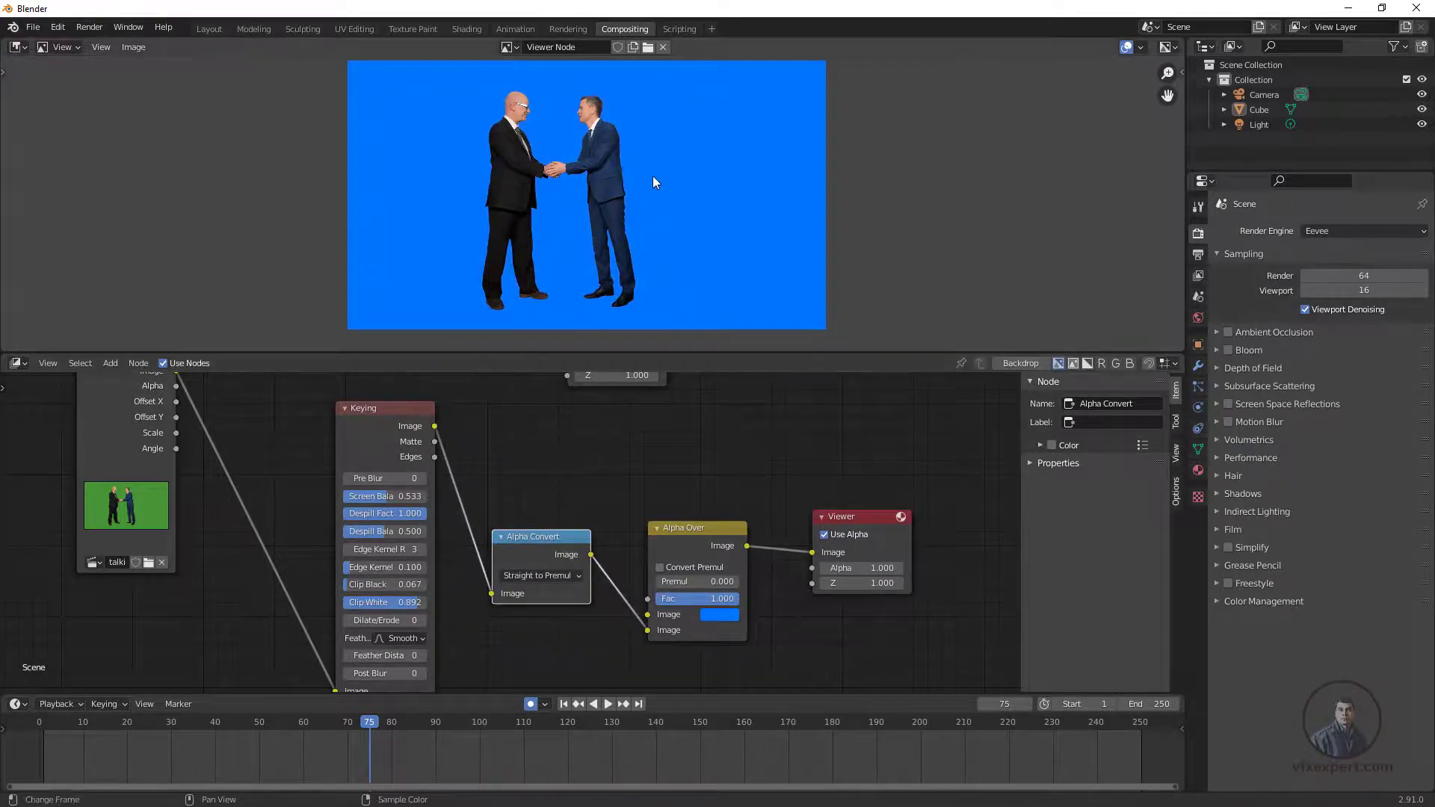
left_click_drag(550, 539, 549, 506)
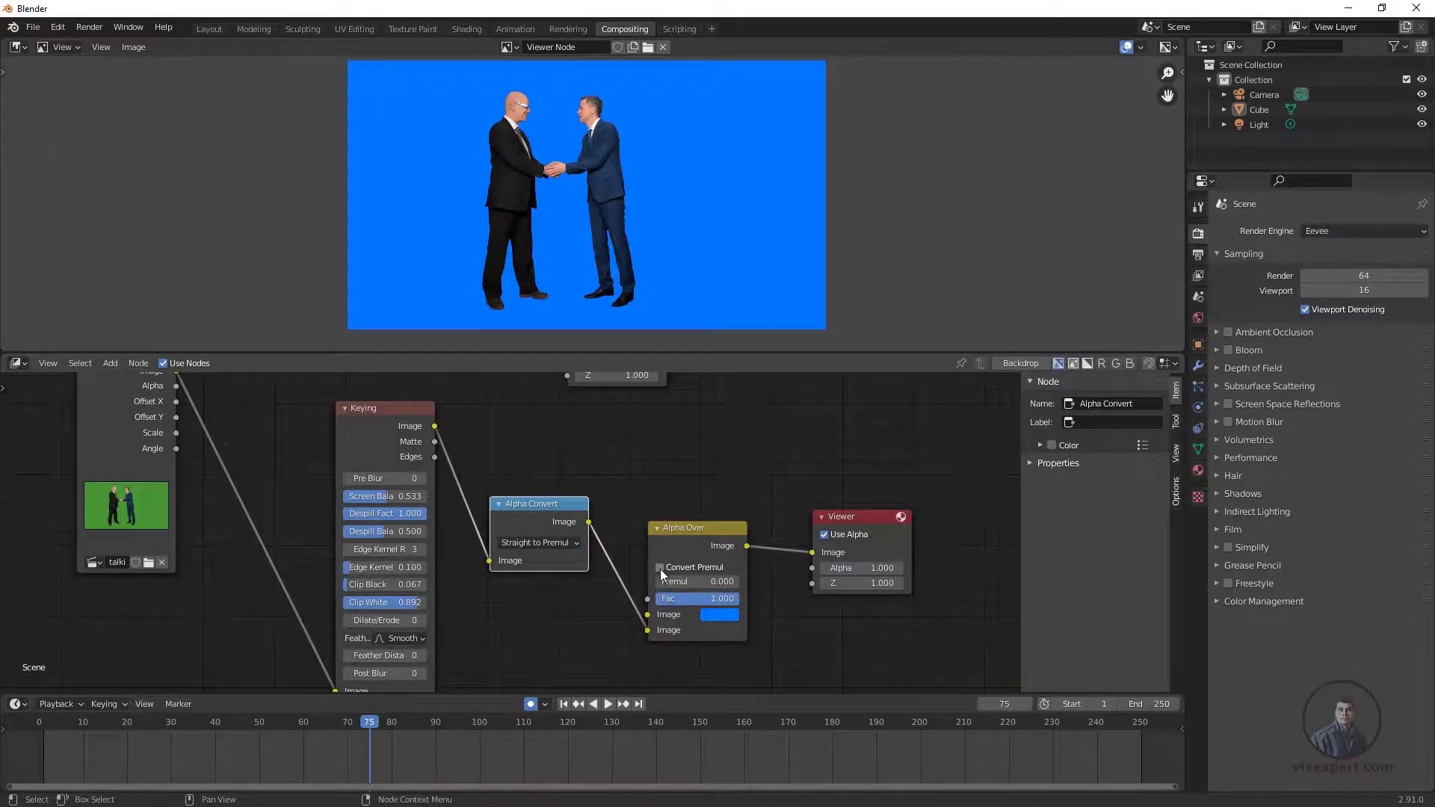
key("Home")
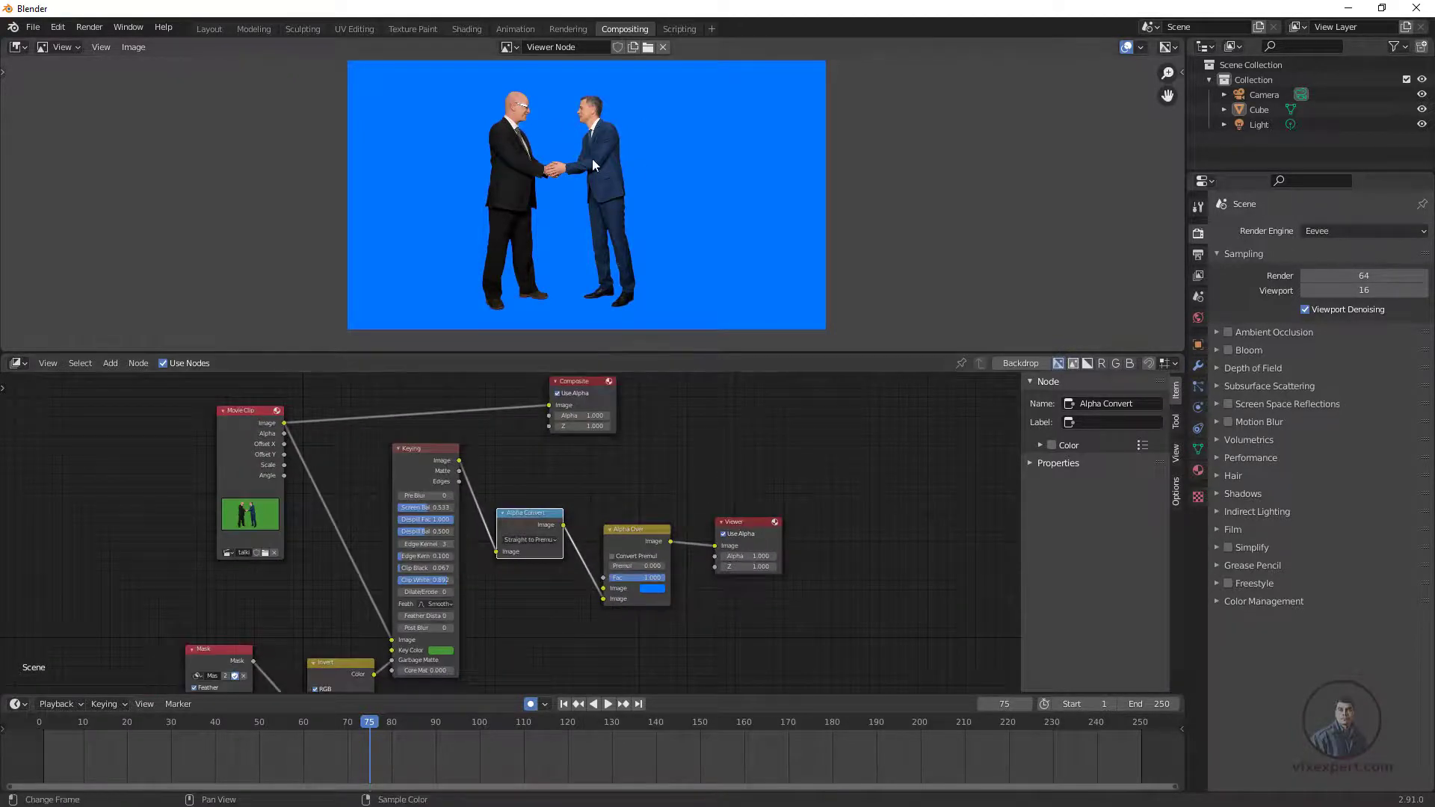
scroll(494, 127, "up", 2)
scroll(491, 172, "down", 1)
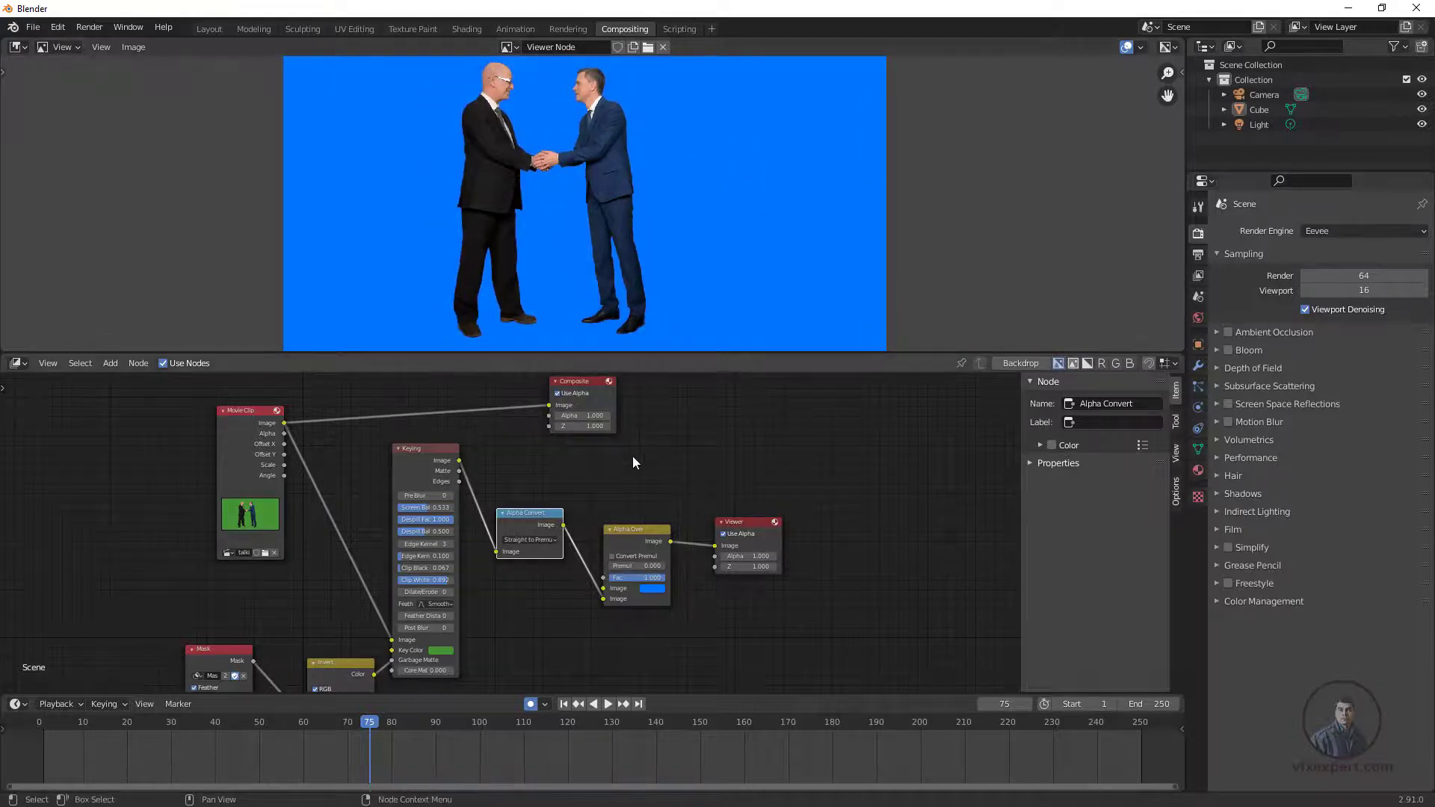
scroll(650, 471, "down", 1)
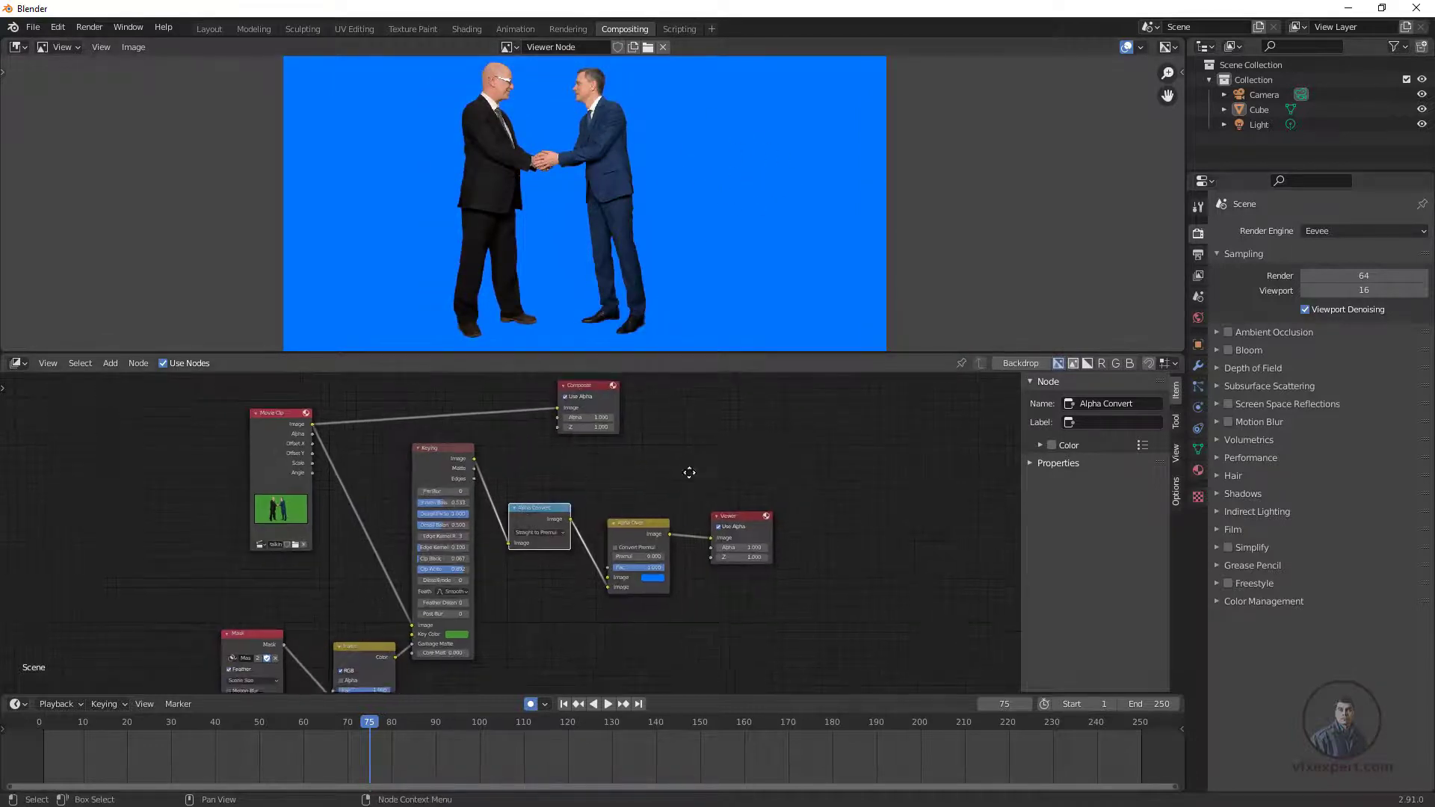
Save the project as chroma_01.blend in the New Vfx Footage folder
left_click(32, 27)
left_click(65, 127)
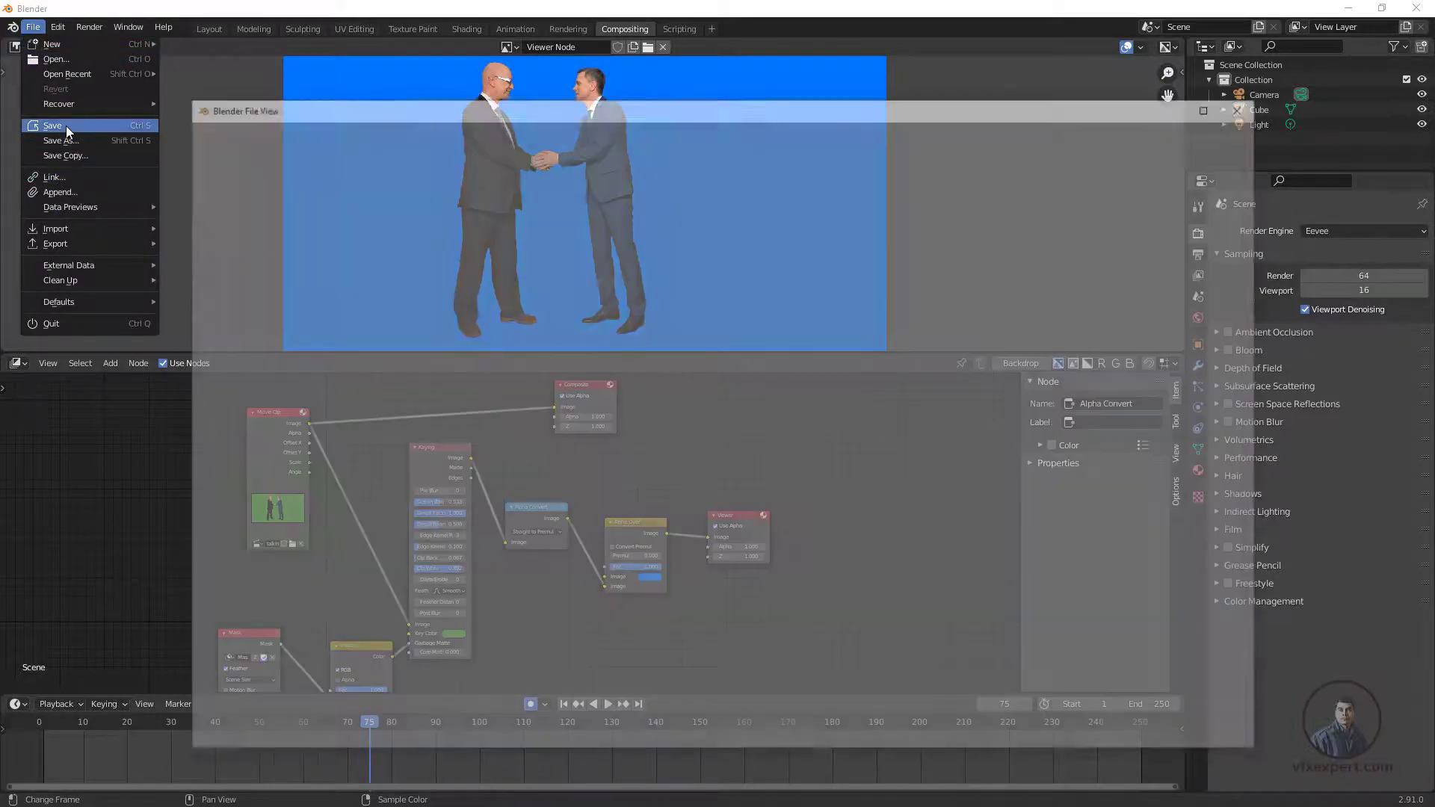
type("chroma_01")
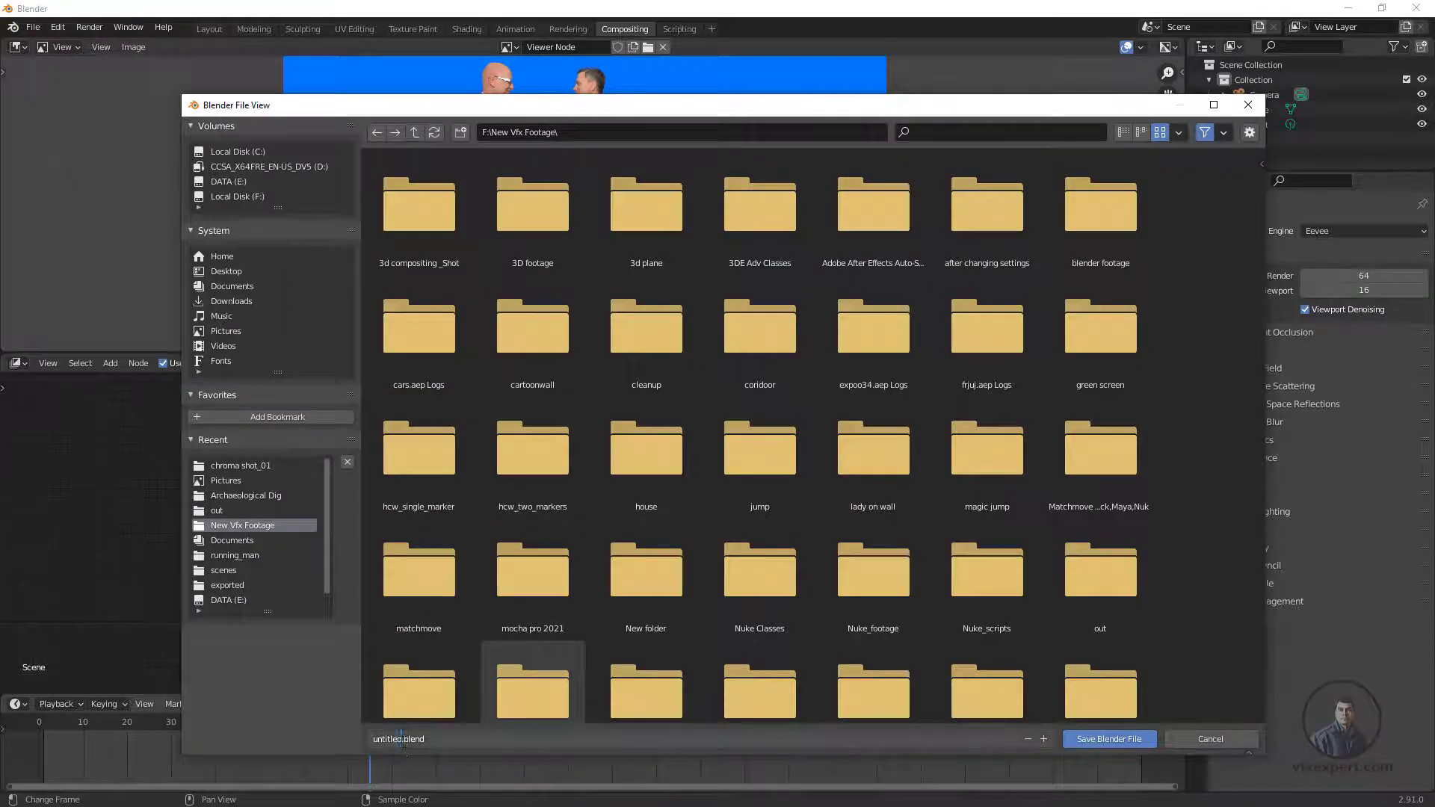
left_click(1142, 738)
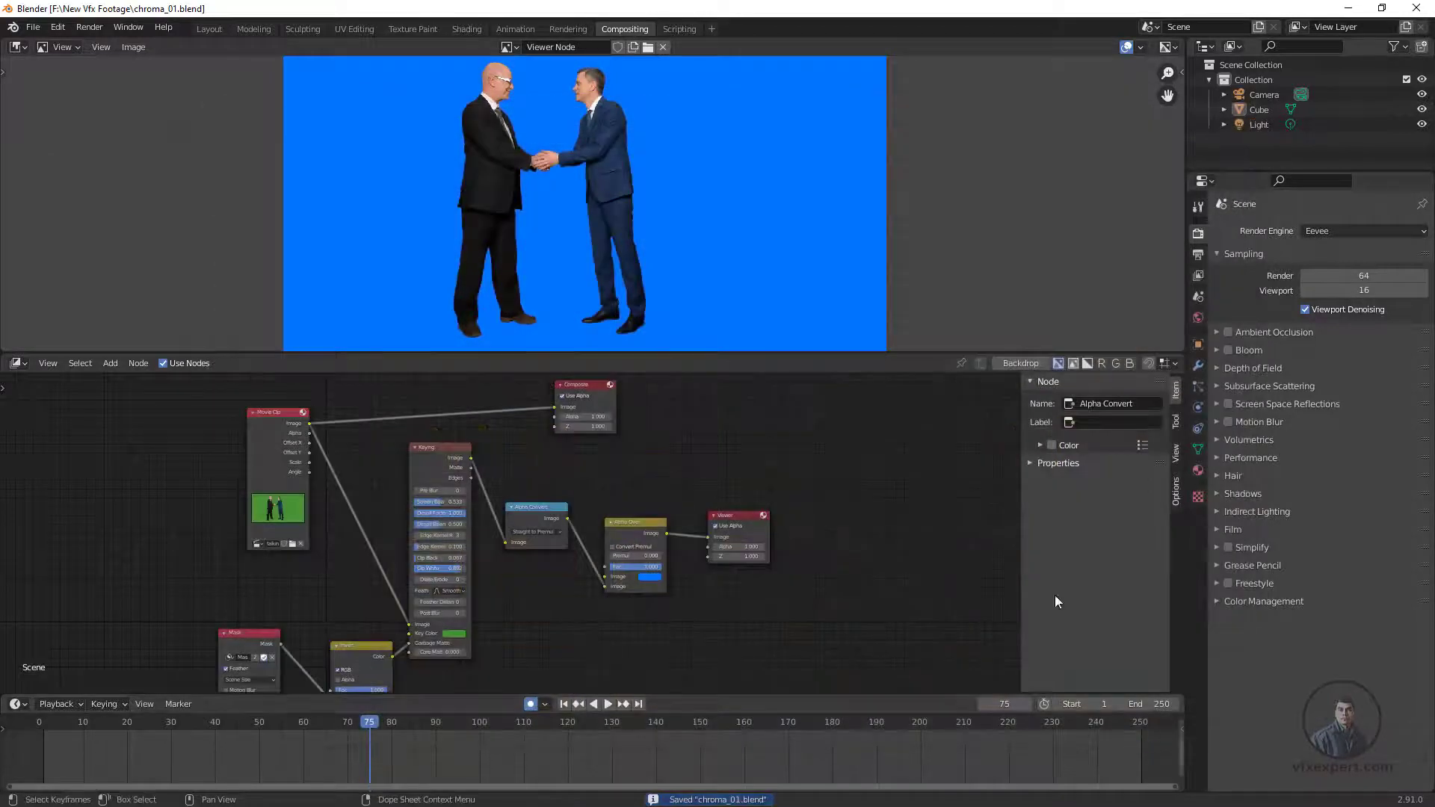
Add a second Movie Clip input node in the empty area below the Alpha Convert node
left_click(661, 463)
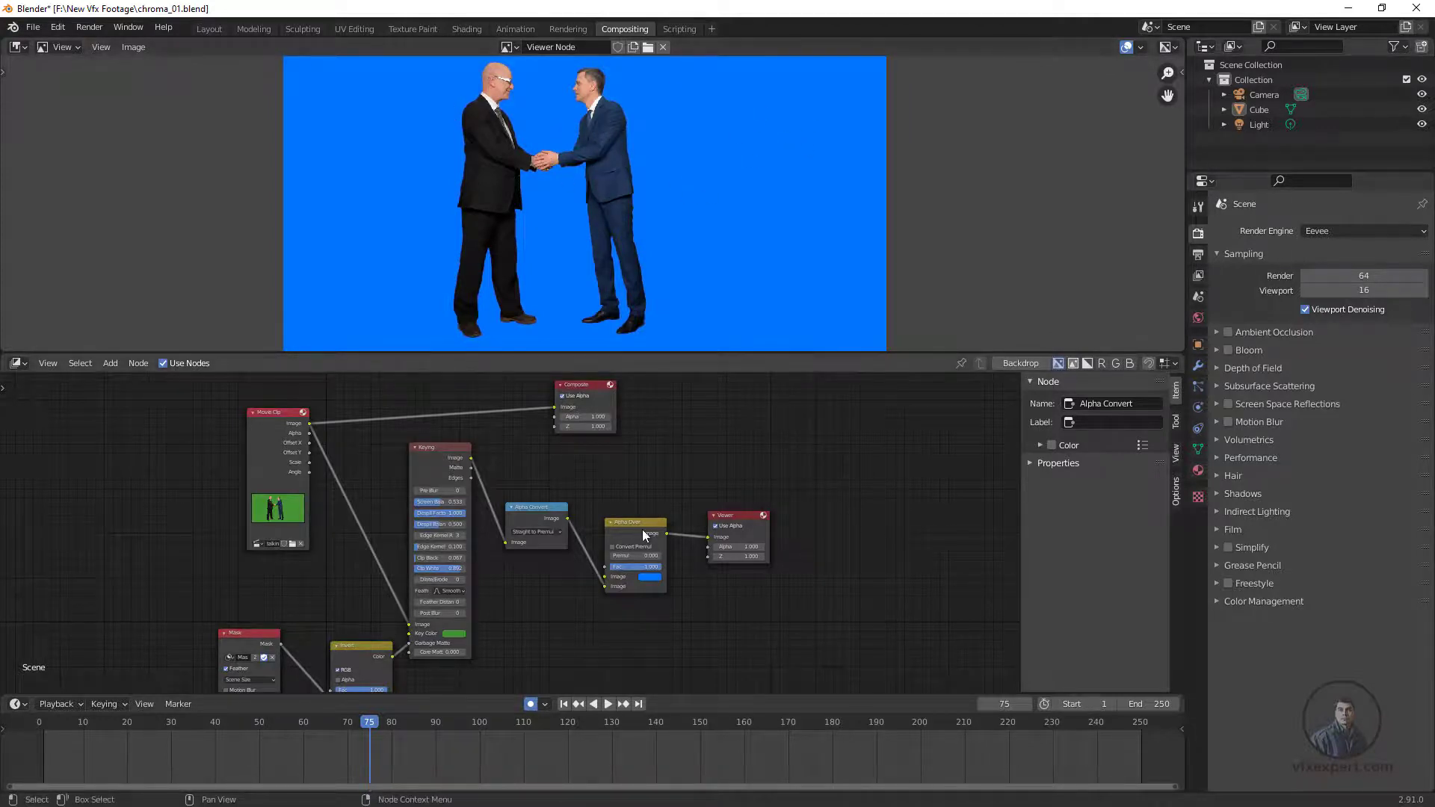
scroll(643, 530, "down", 1)
middle_click_drag(561, 497, 639, 491)
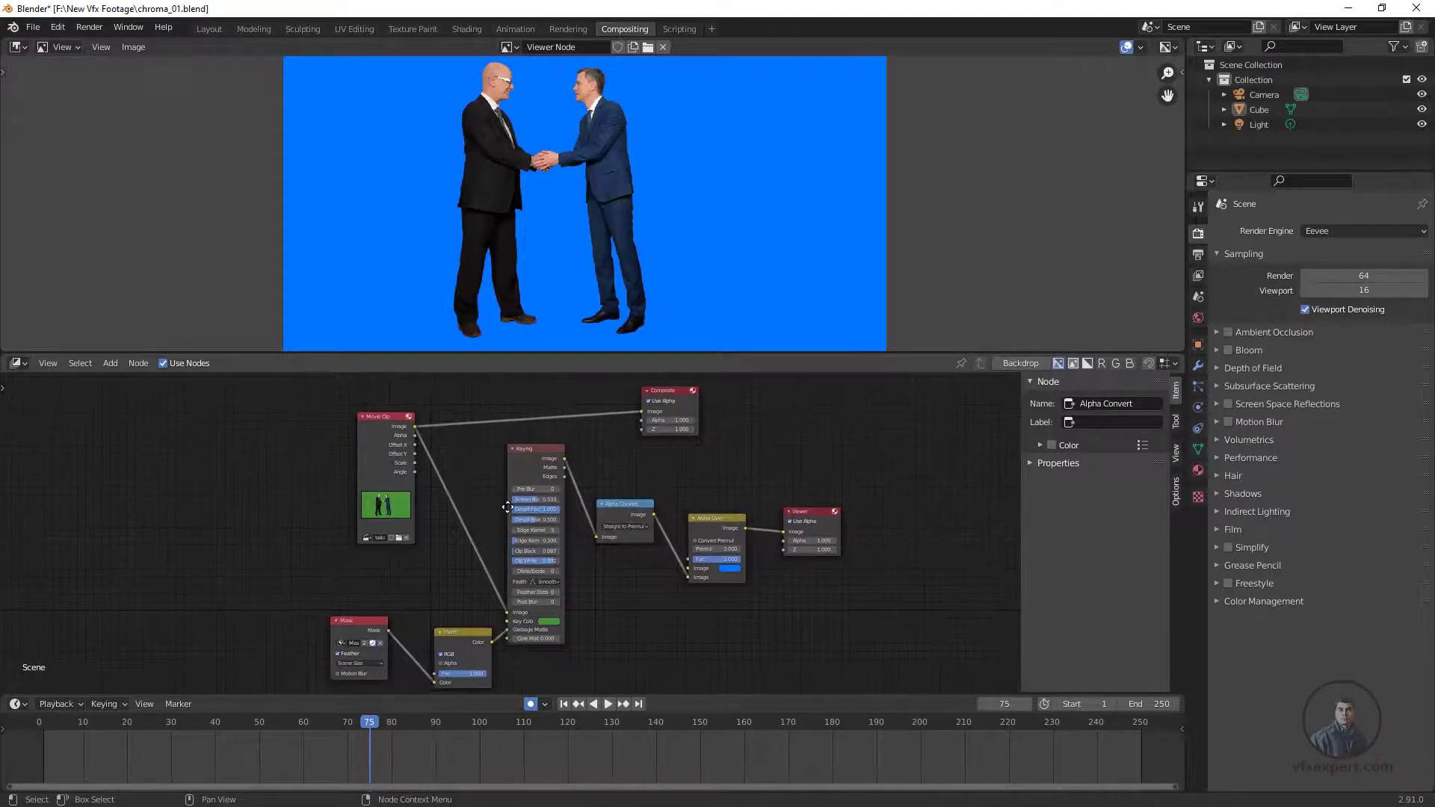
middle_click_drag(507, 525, 490, 501)
scroll(491, 501, "up", 1)
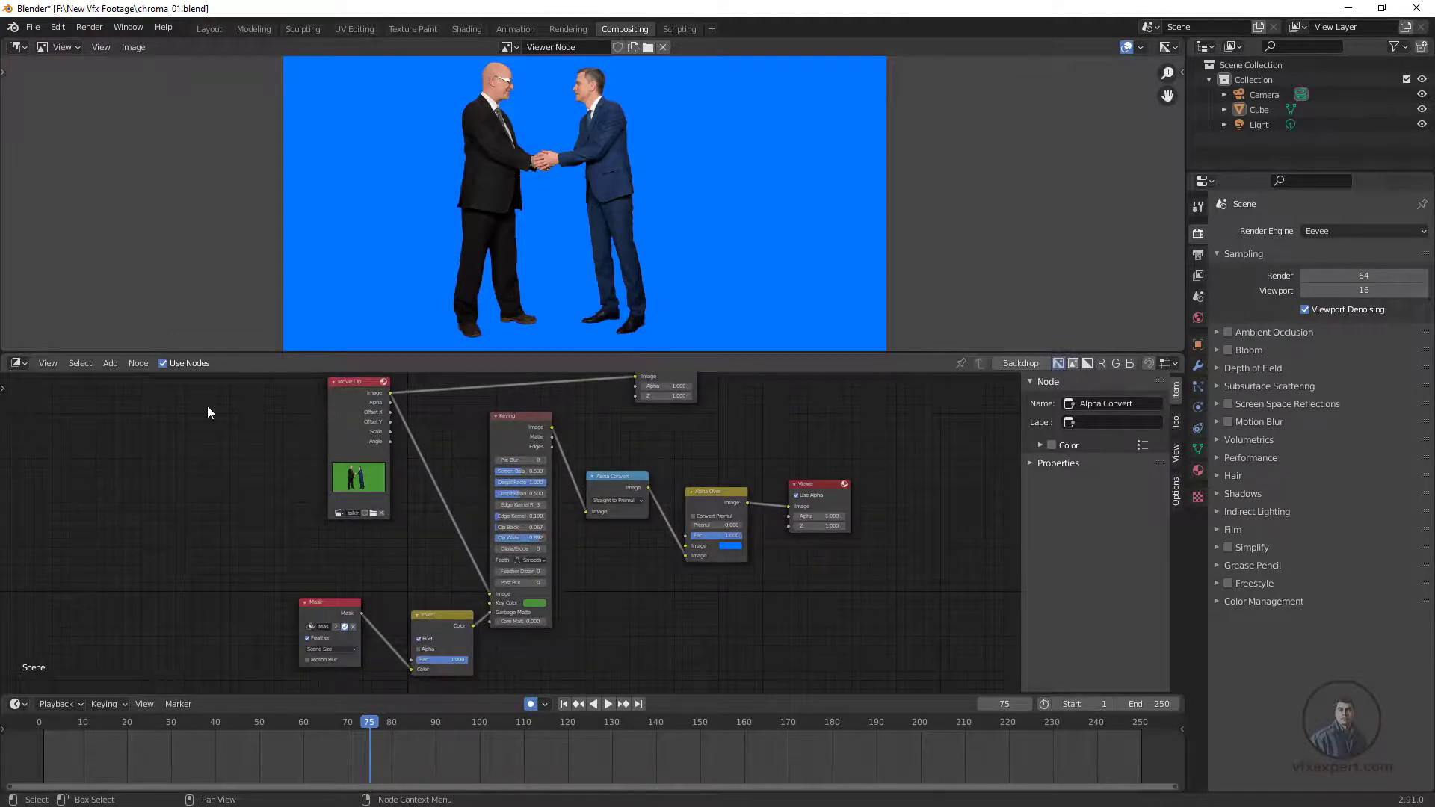
left_click(111, 363)
mouse_move(142, 402)
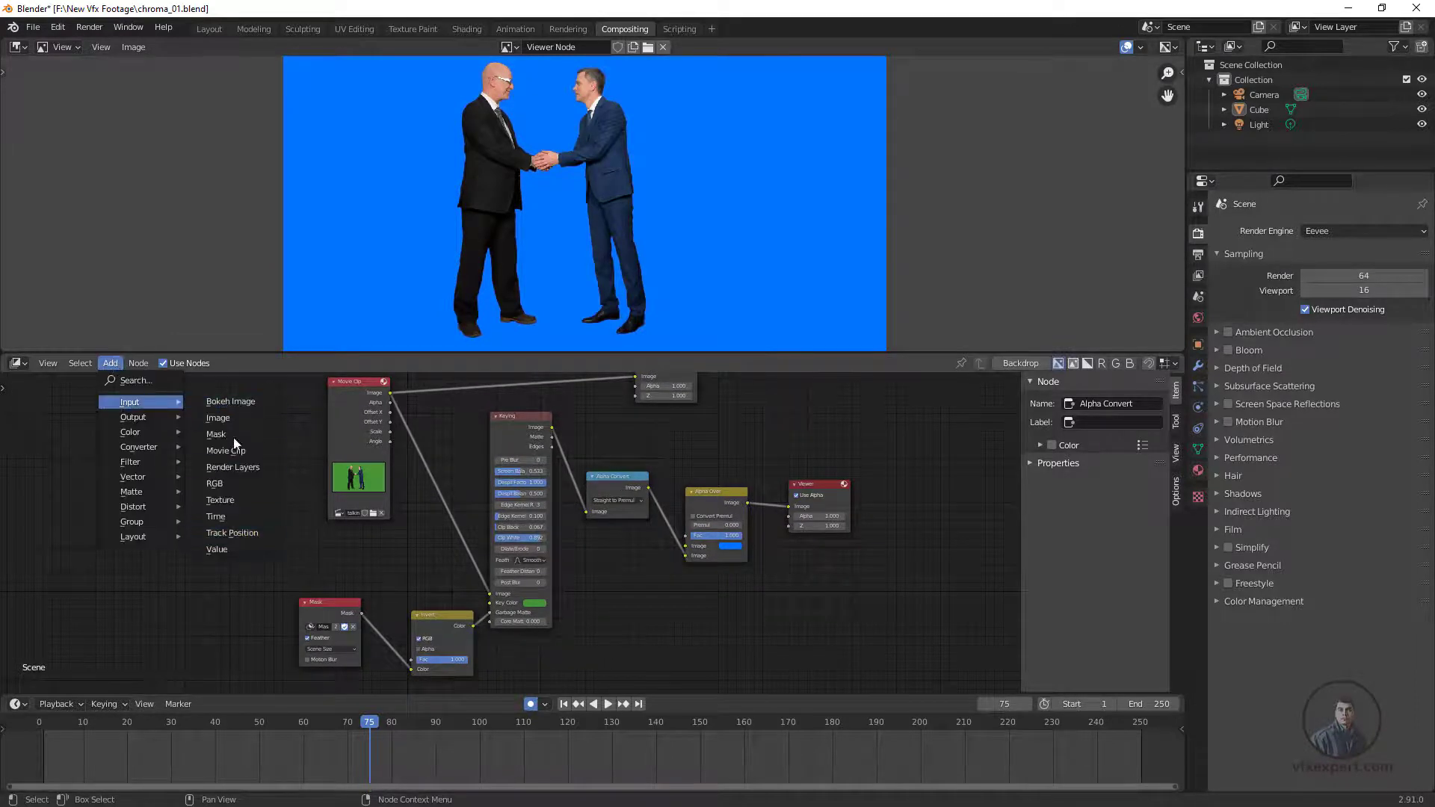
left_click(233, 437)
left_click(583, 551)
middle_click_drag(670, 598, 638, 528)
scroll(637, 528, "up", 2)
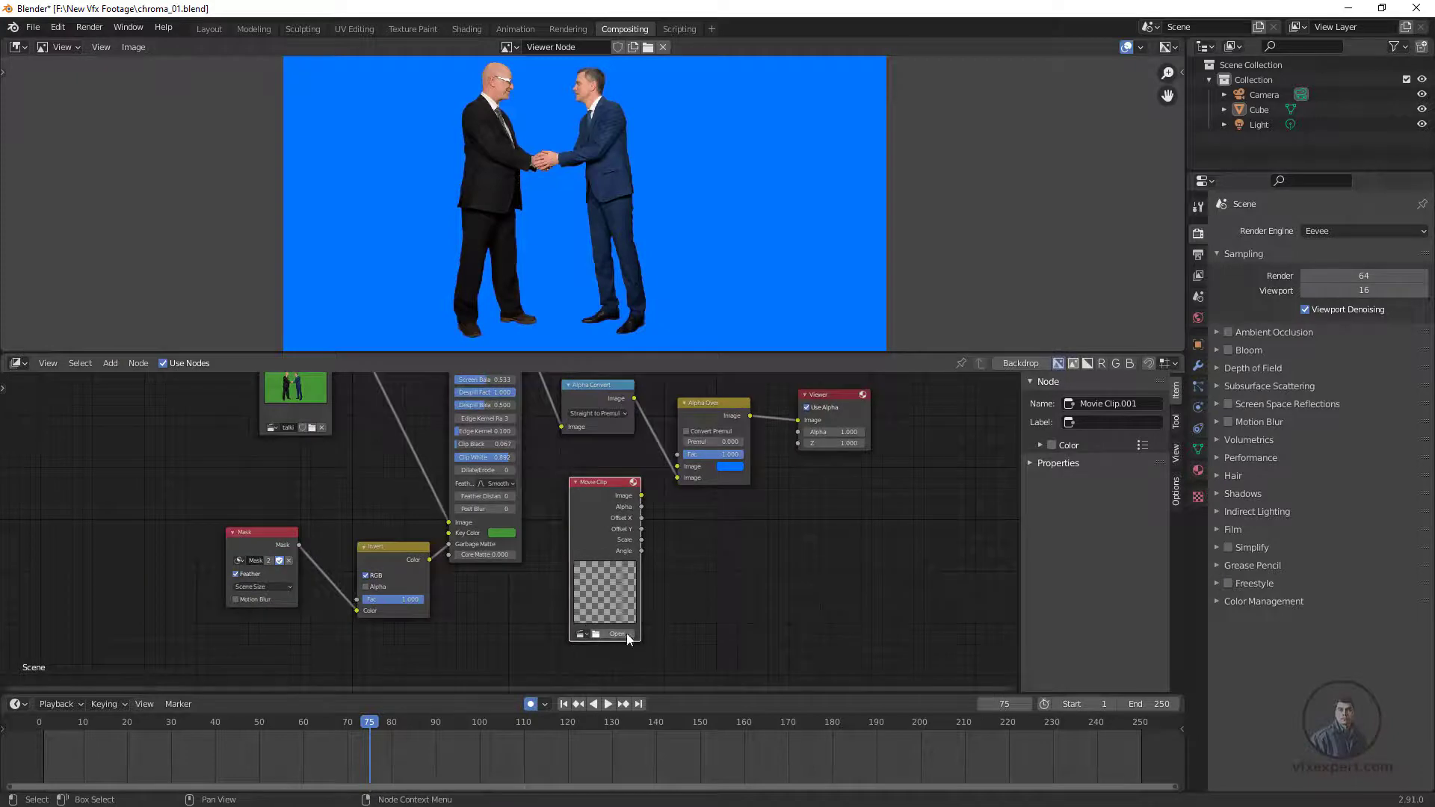
Load news-studio-background-hd.png from the blender footage folder into the new Movie Clip node
left_click(614, 634)
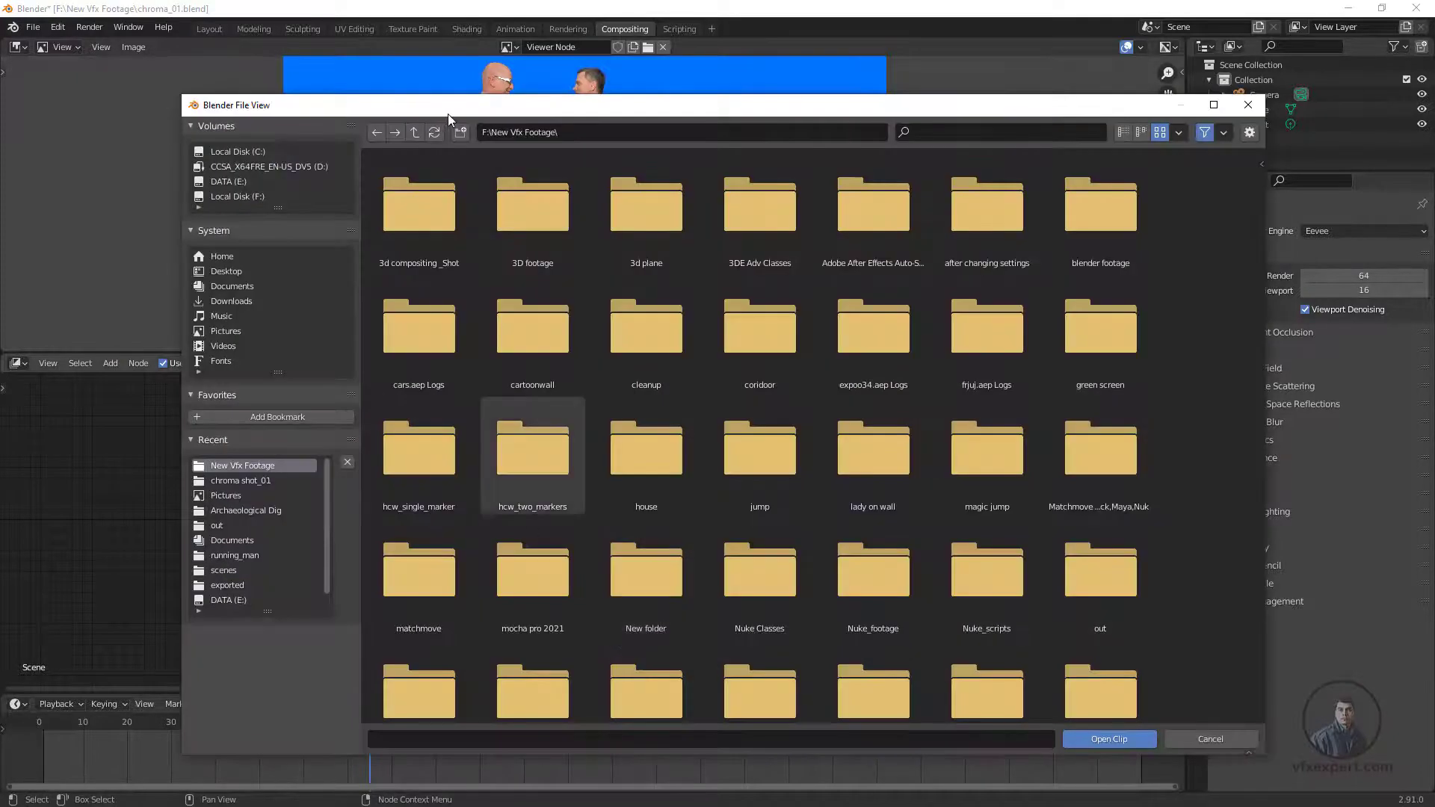
double_click(1101, 206)
left_click(556, 217)
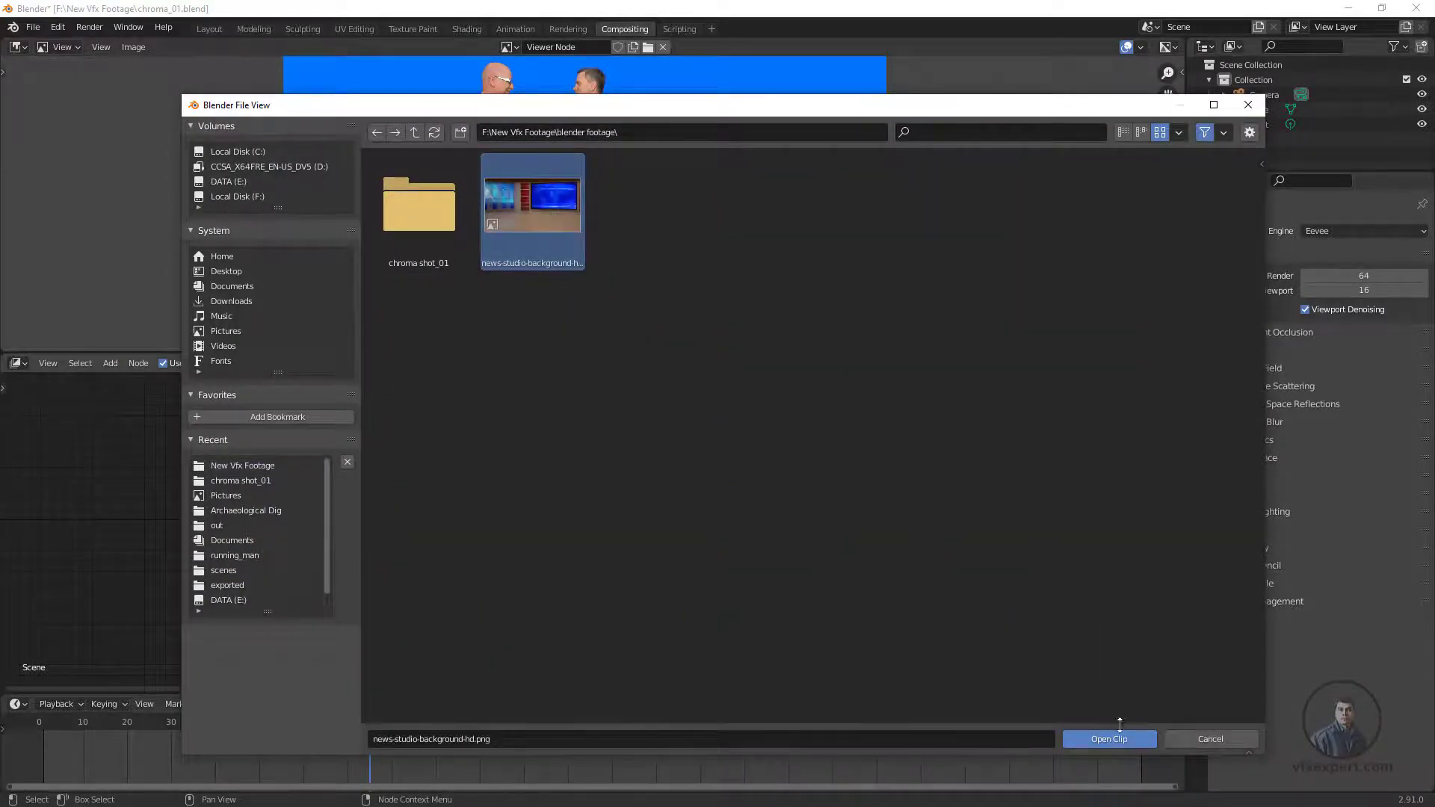
left_click(1130, 743)
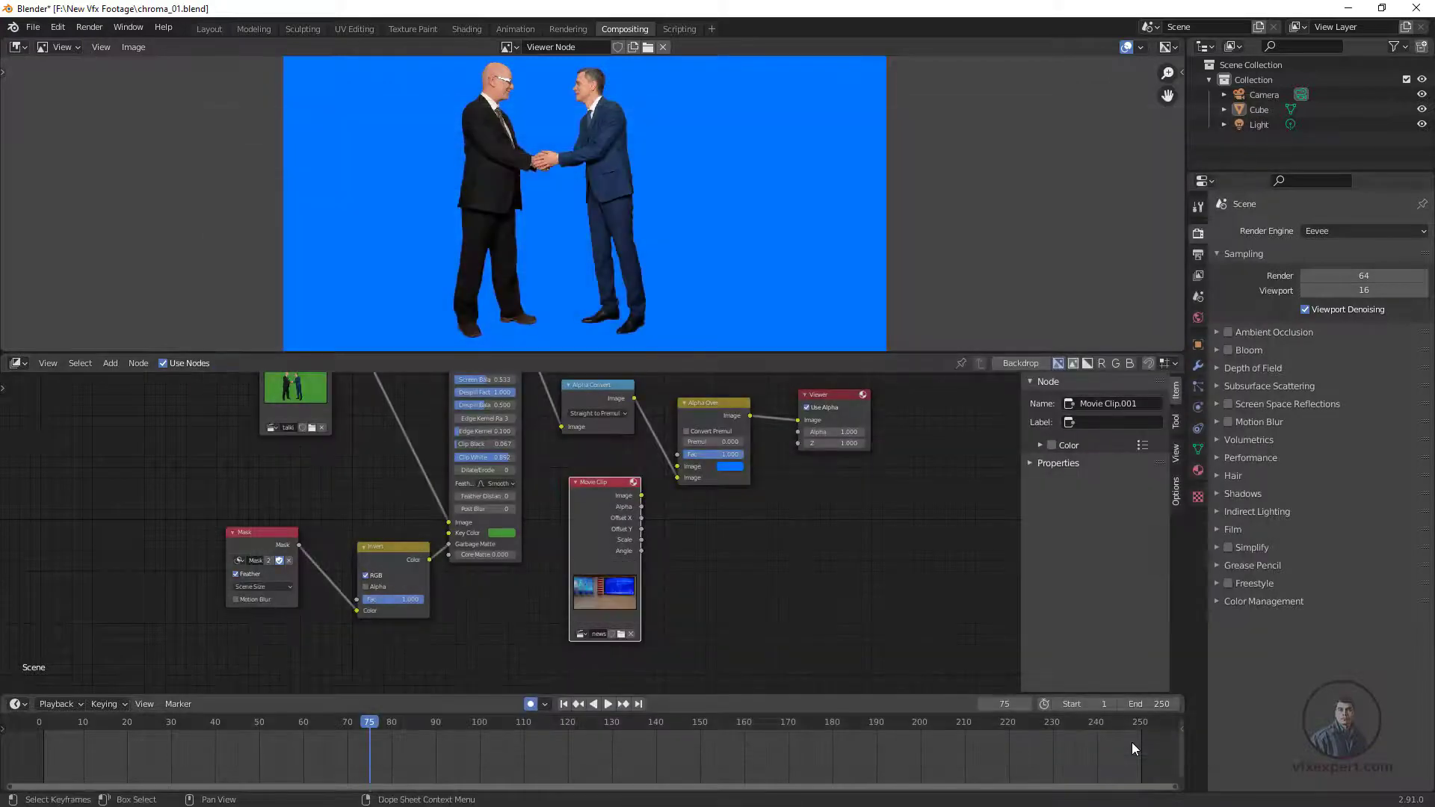
scroll(630, 535, "up", 2)
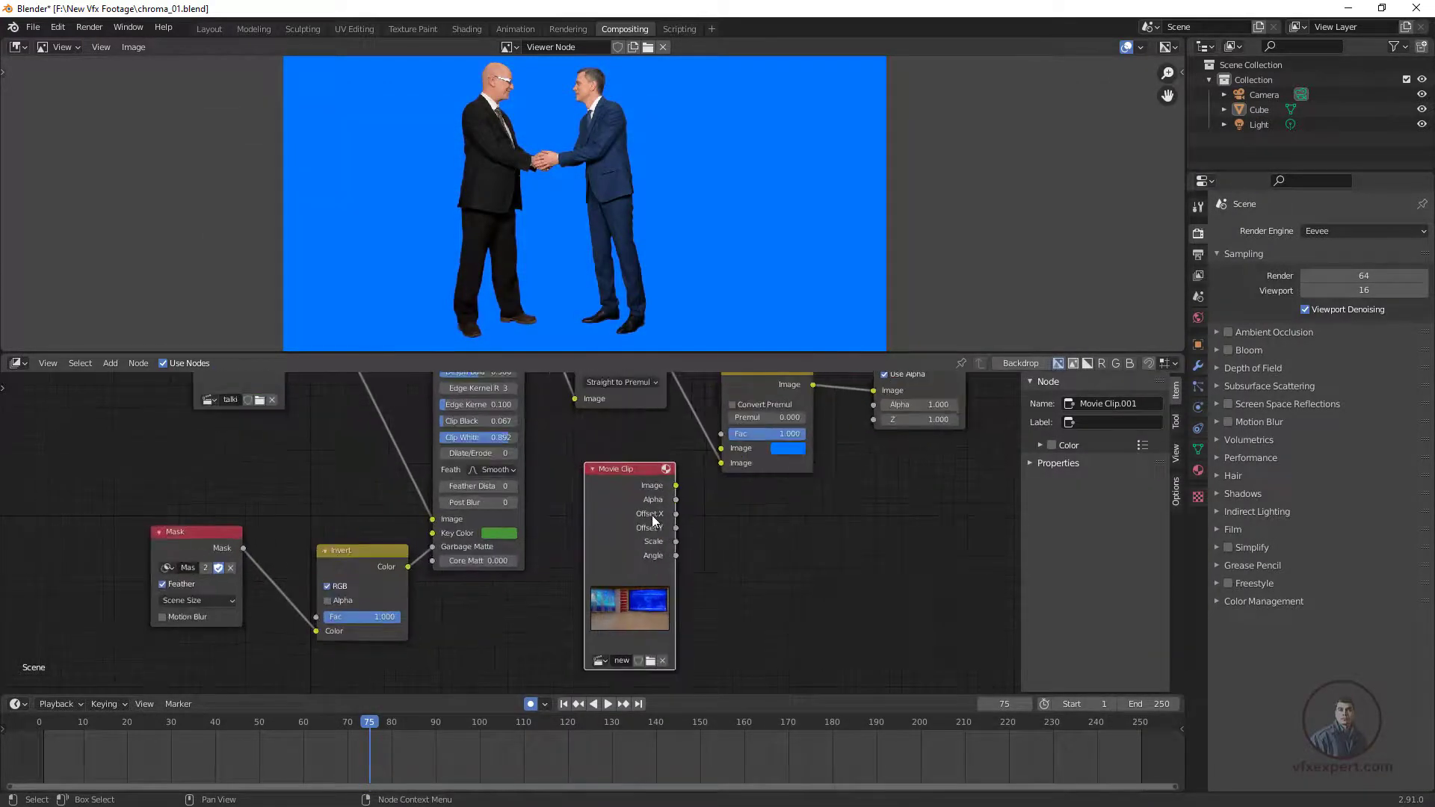
Connect the studio background clip's Image output to Alpha Over's first Image input and check the composite in the viewer
left_click_drag(537, 491, 507, 486)
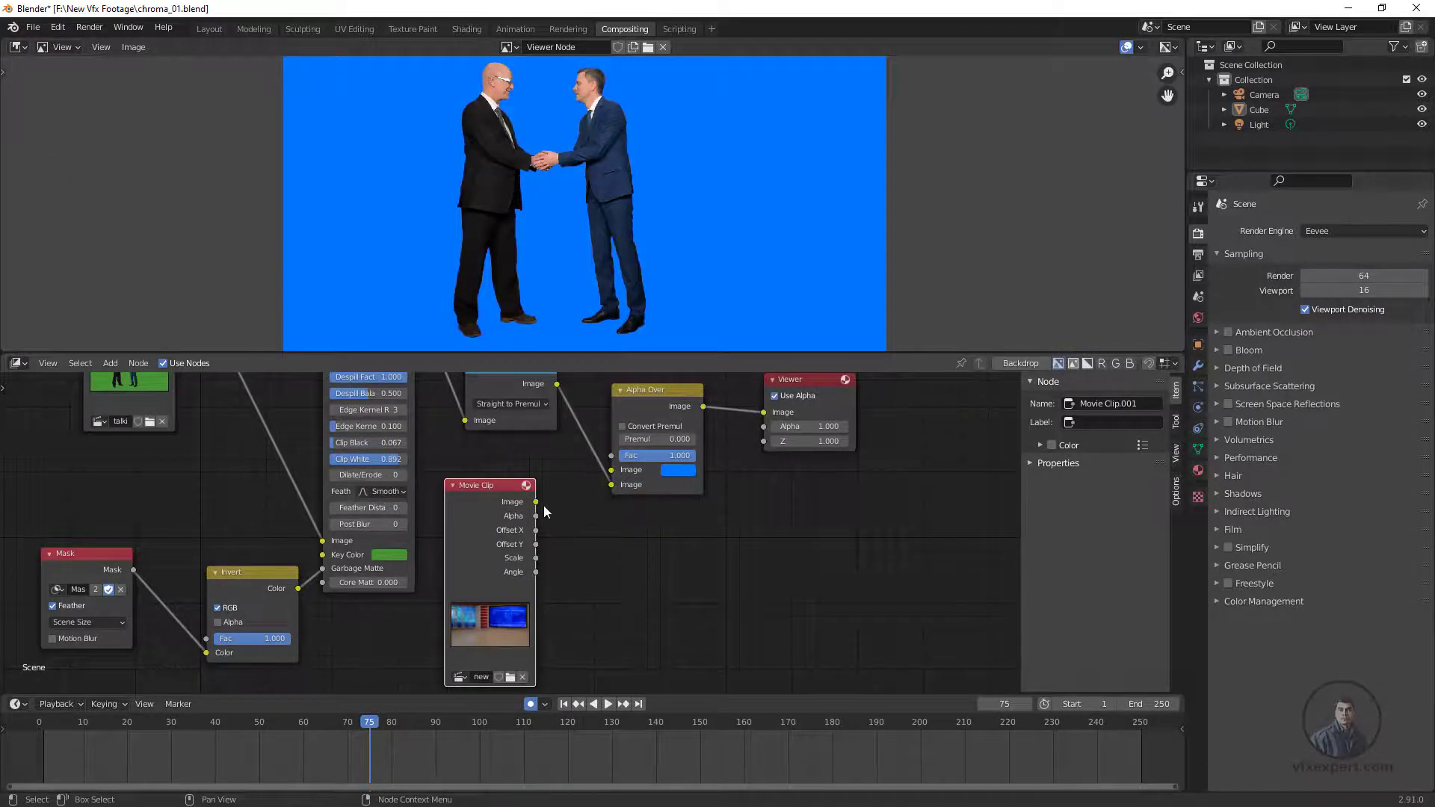
left_click_drag(536, 501, 612, 471)
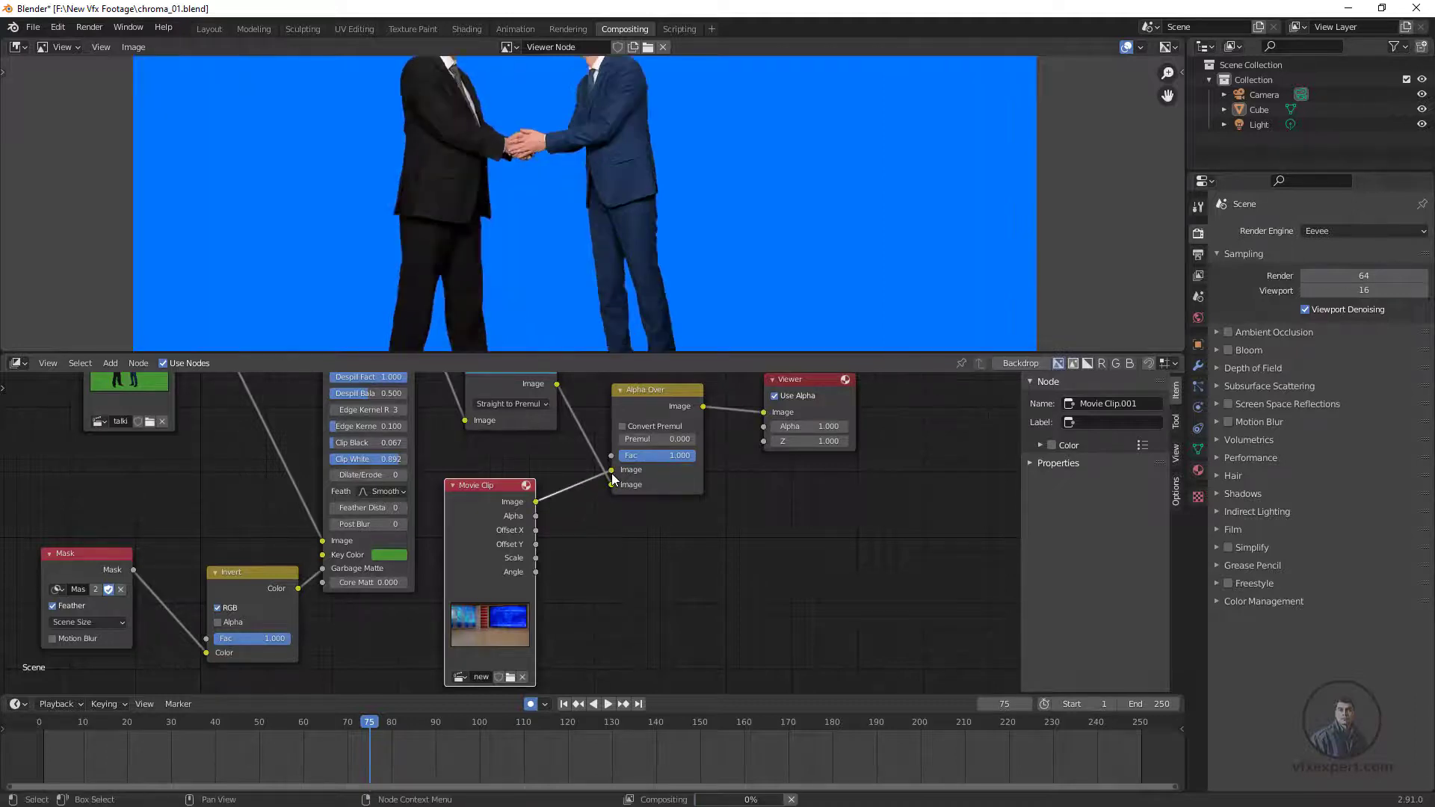
scroll(798, 238, "down", 3)
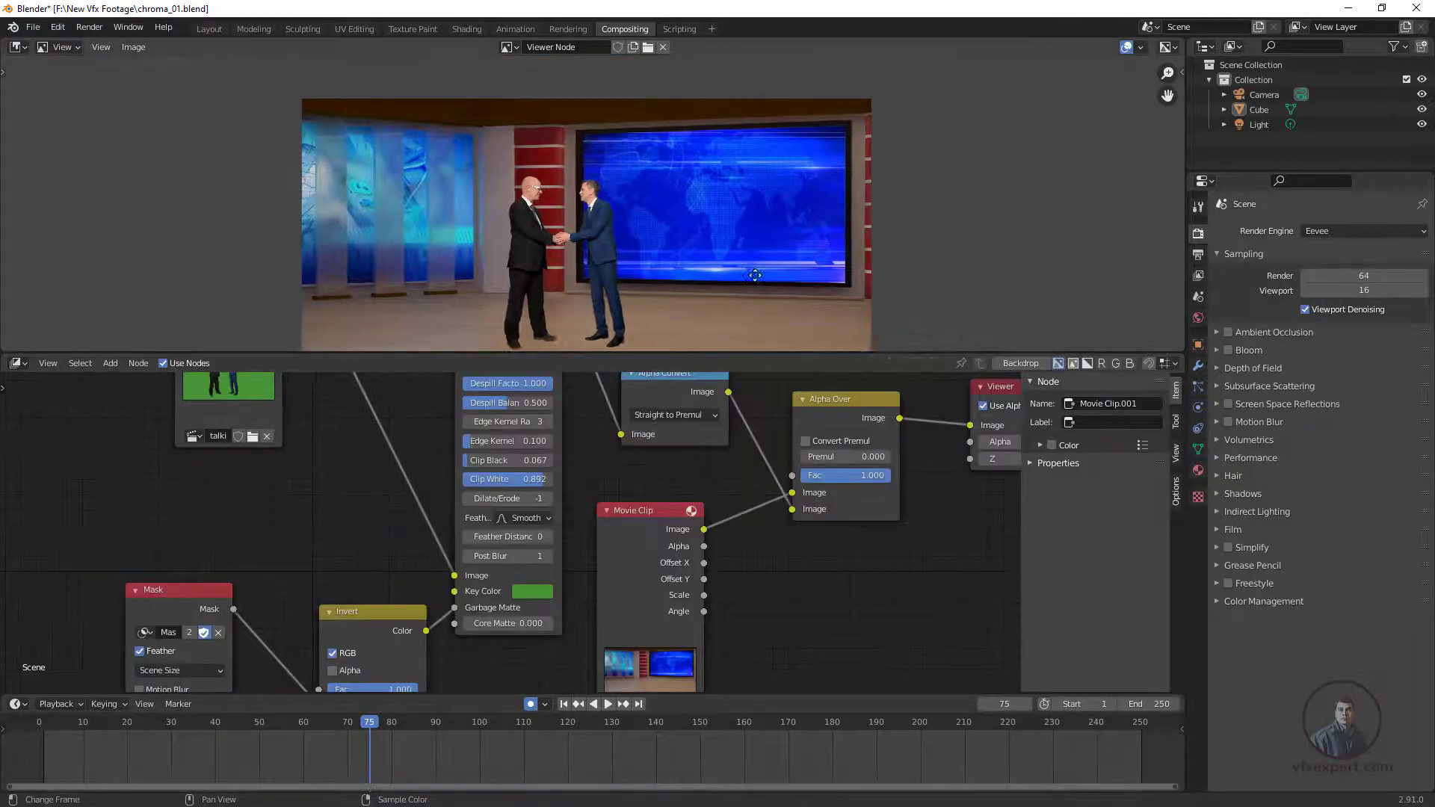
scroll(688, 281, "up", 1)
scroll(708, 519, "down", 1)
scroll(707, 519, "down", 1)
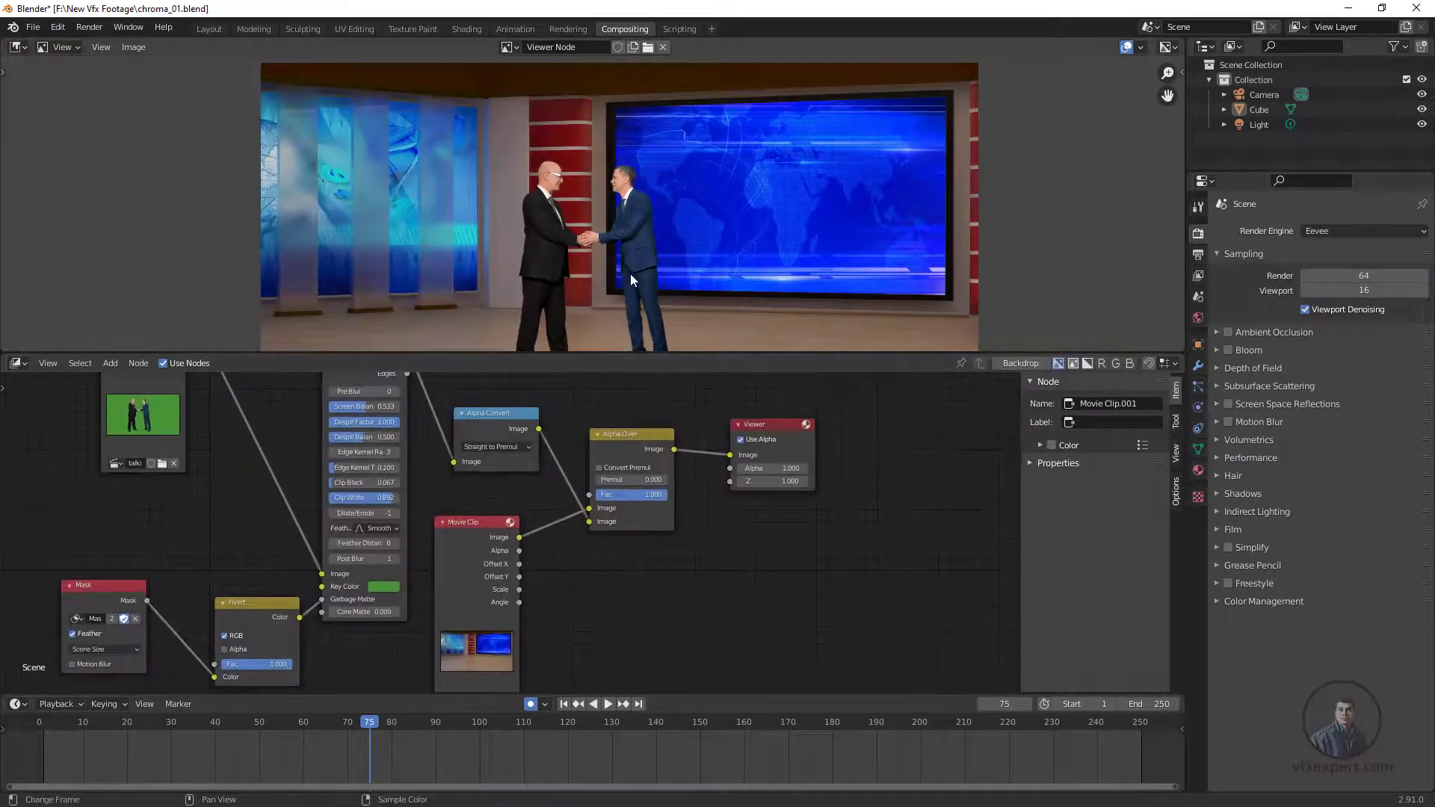
Examine the keyed handshake footage over the studio background in the viewer, including the full frame and the men's feet
scroll(630, 273, "down", 2)
scroll(669, 249, "up", 1)
scroll(667, 249, "down", 2)
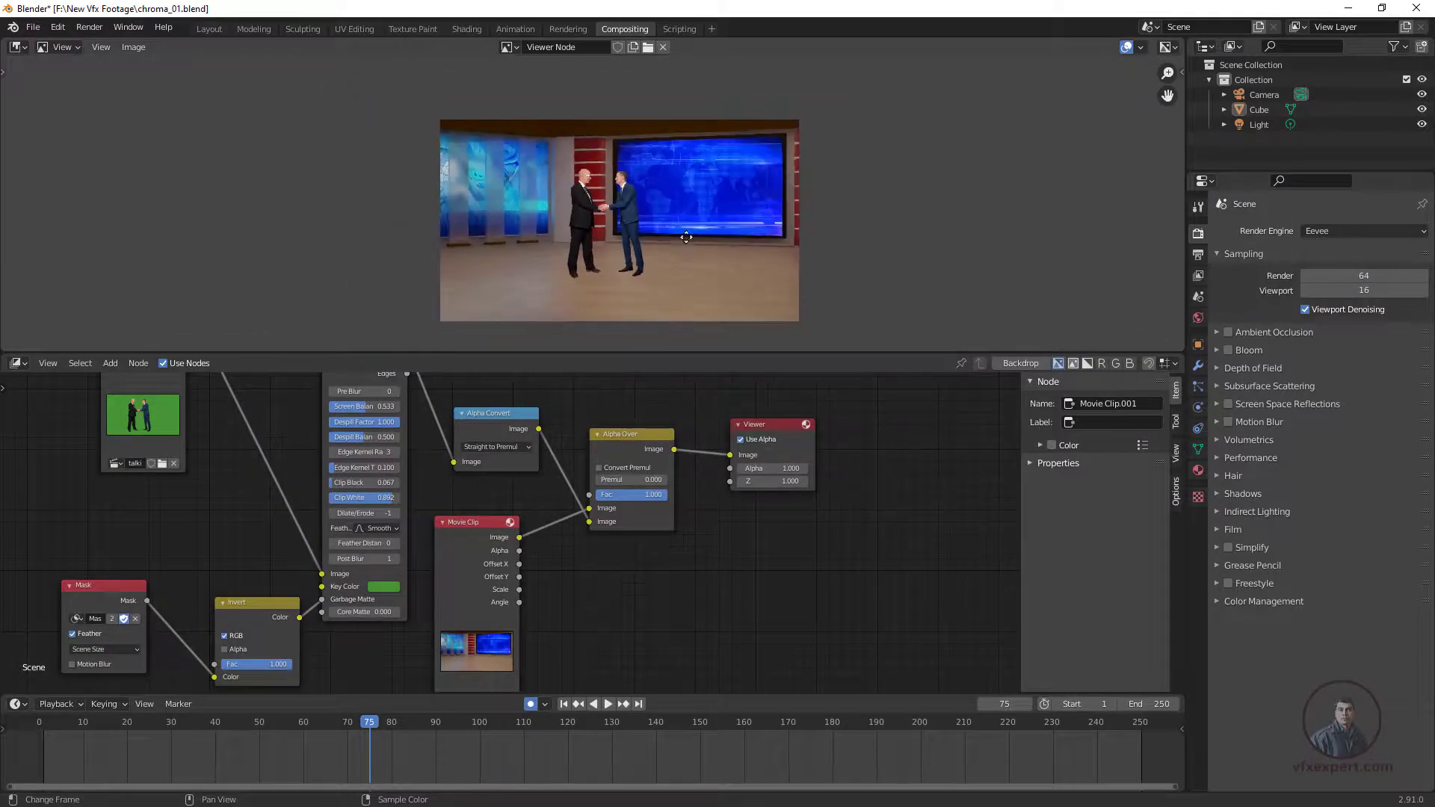
middle_click_drag(662, 197, 688, 234)
scroll(656, 218, "up", 1)
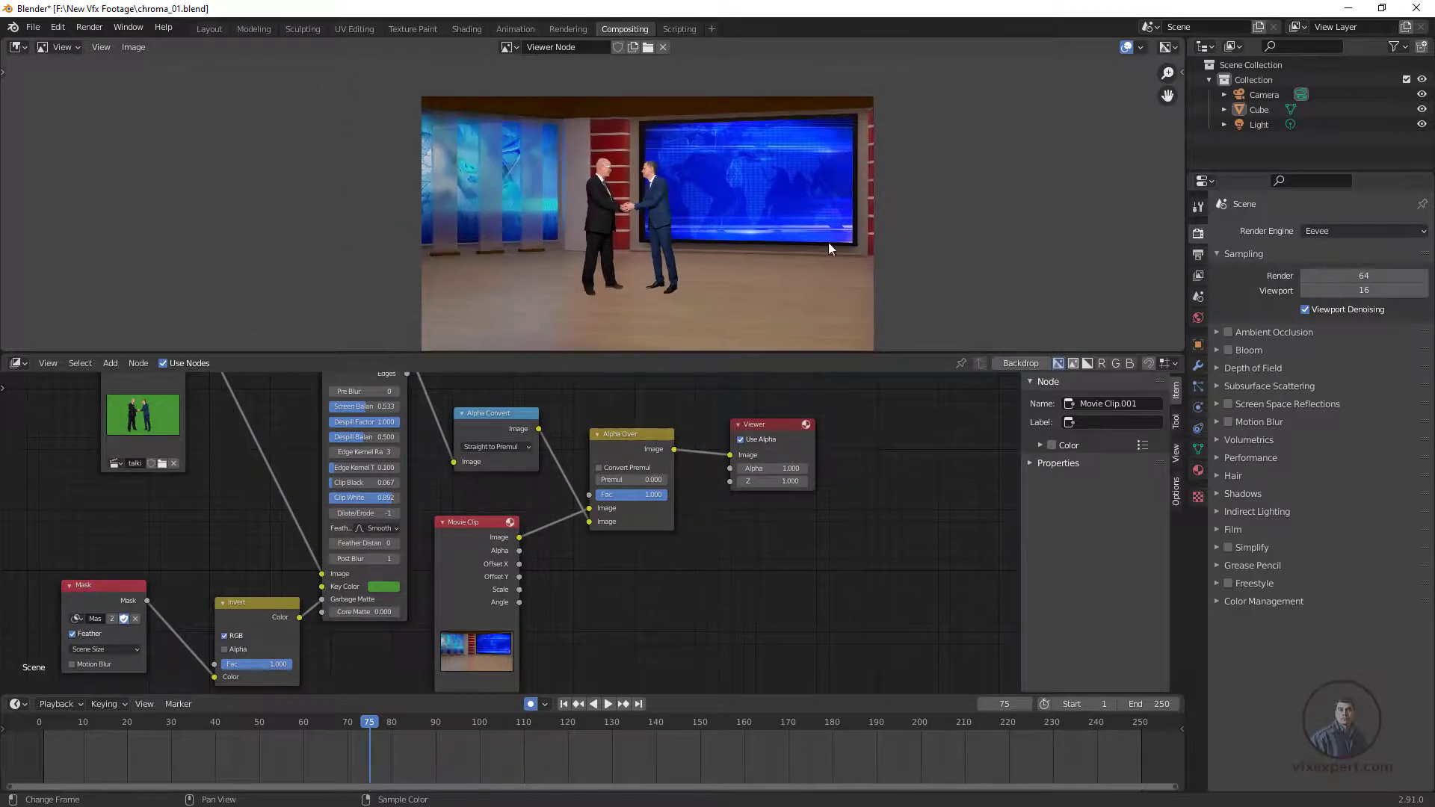
scroll(682, 199, "up", 1)
scroll(682, 199, "down", 1)
middle_click_drag(699, 222, 695, 226)
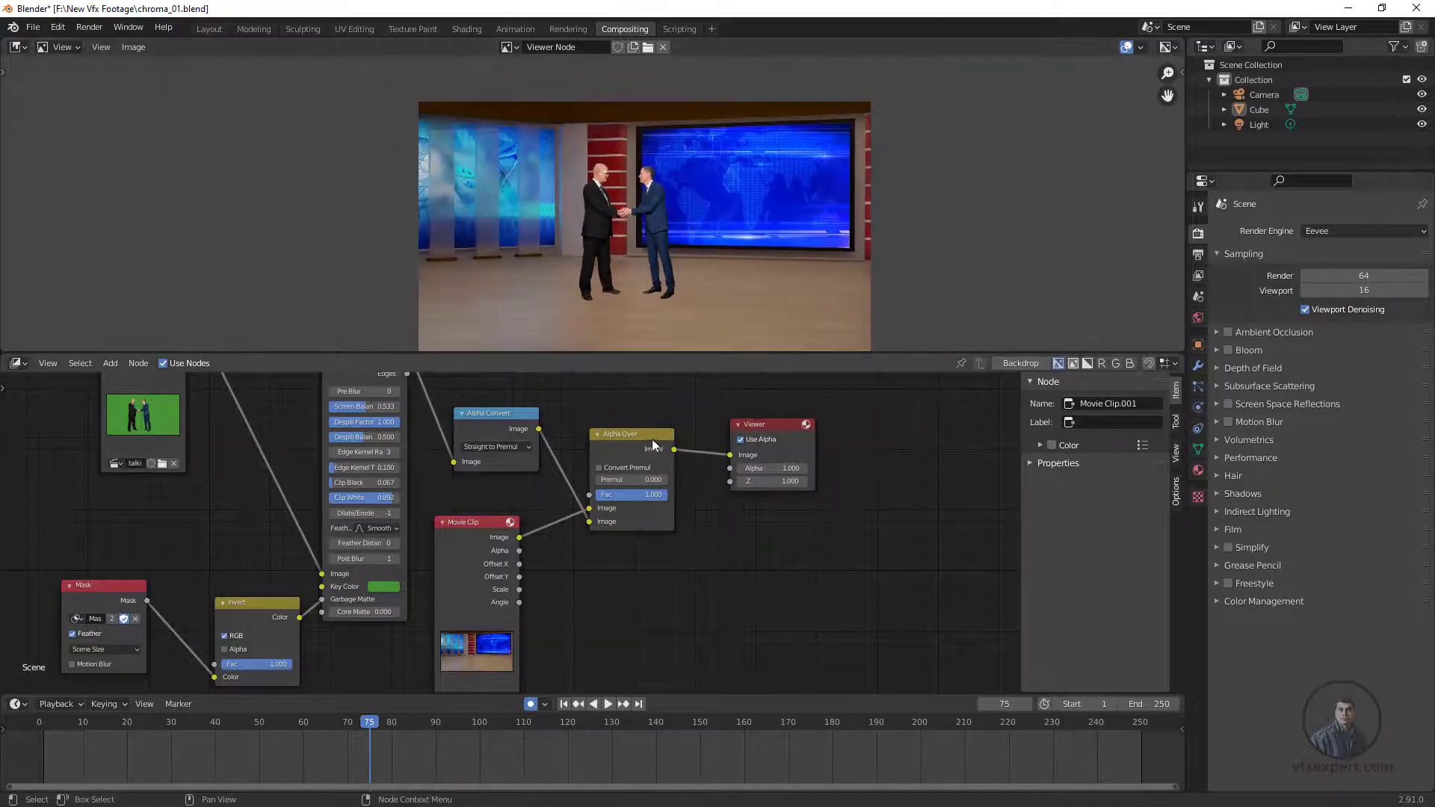
Move the Composite node beyond the Alpha Over node and place the Viewer node below it
middle_click_drag(654, 383, 646, 503)
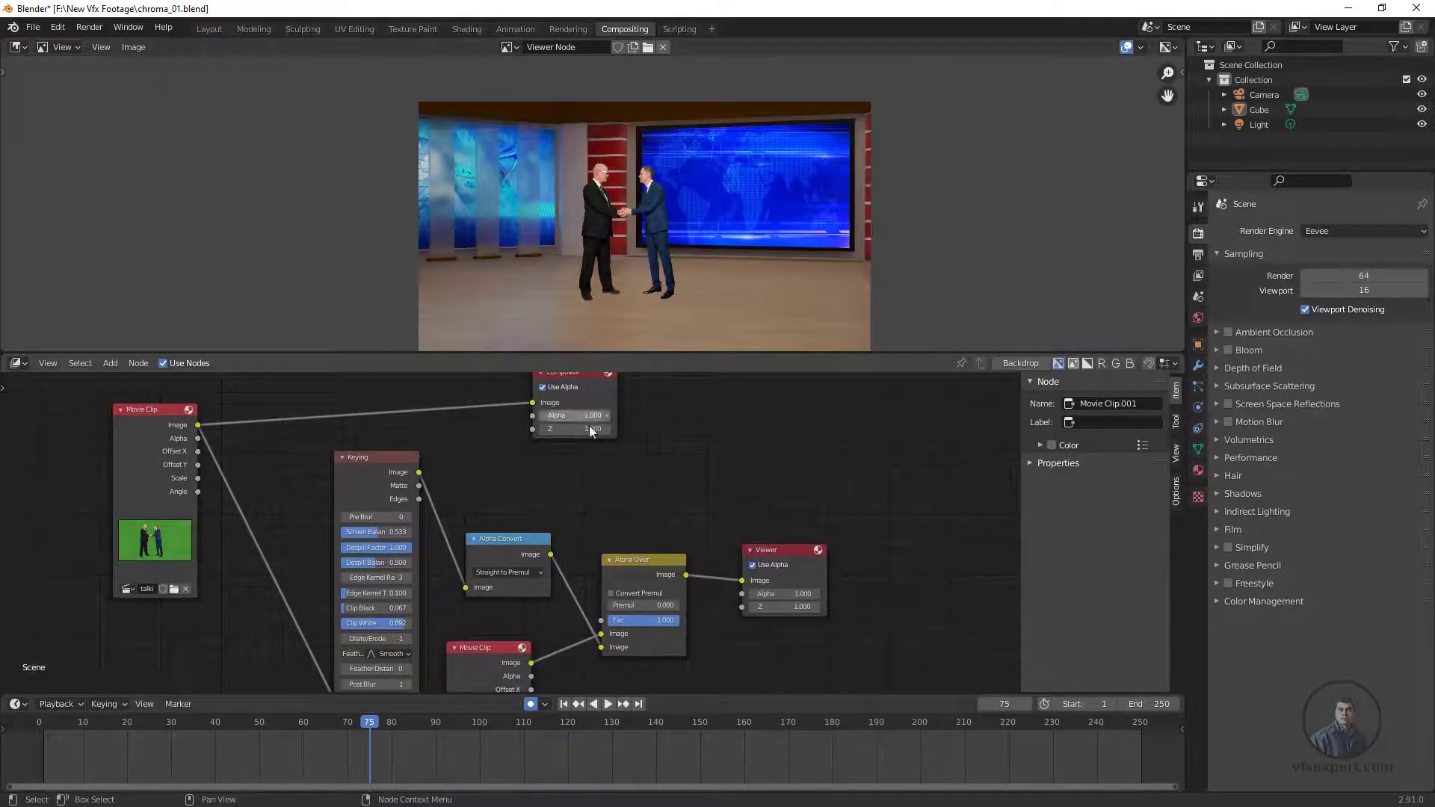
middle_click_drag(600, 393, 602, 424)
left_click_drag(603, 425, 857, 437)
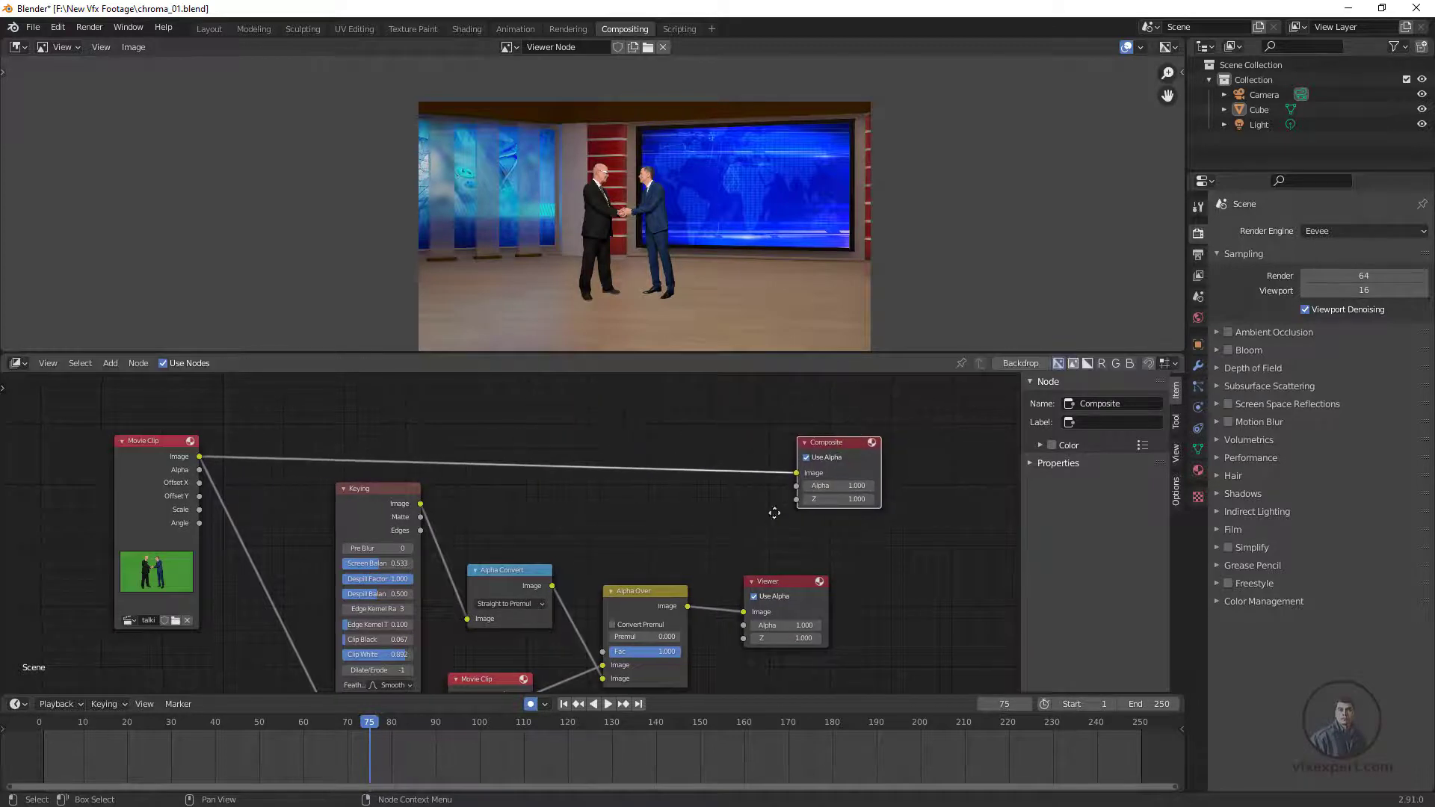
middle_click_drag(836, 555, 751, 500)
left_click_drag(711, 526, 708, 614)
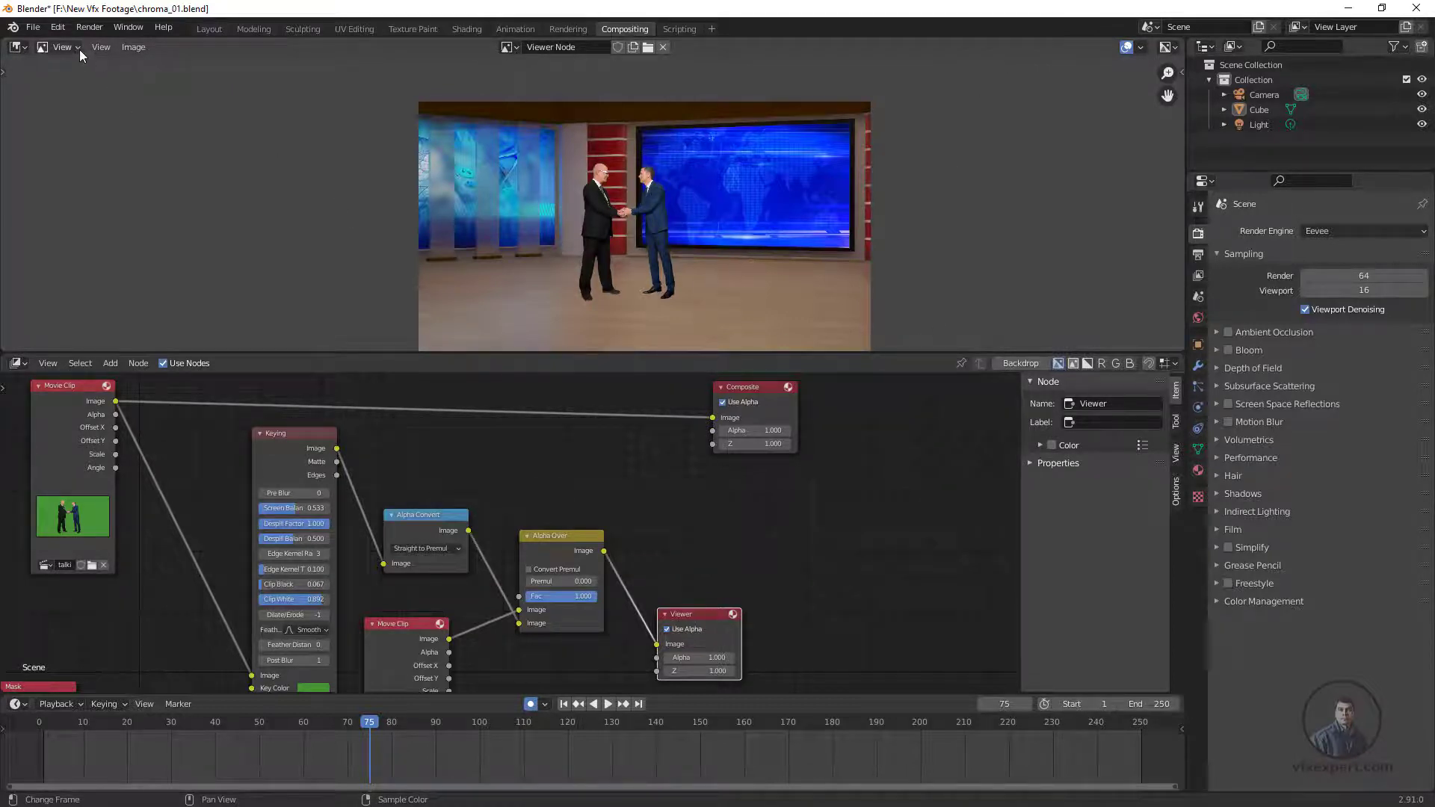
Render the current frame as a still image, look at the result and close the render window
left_click(89, 27)
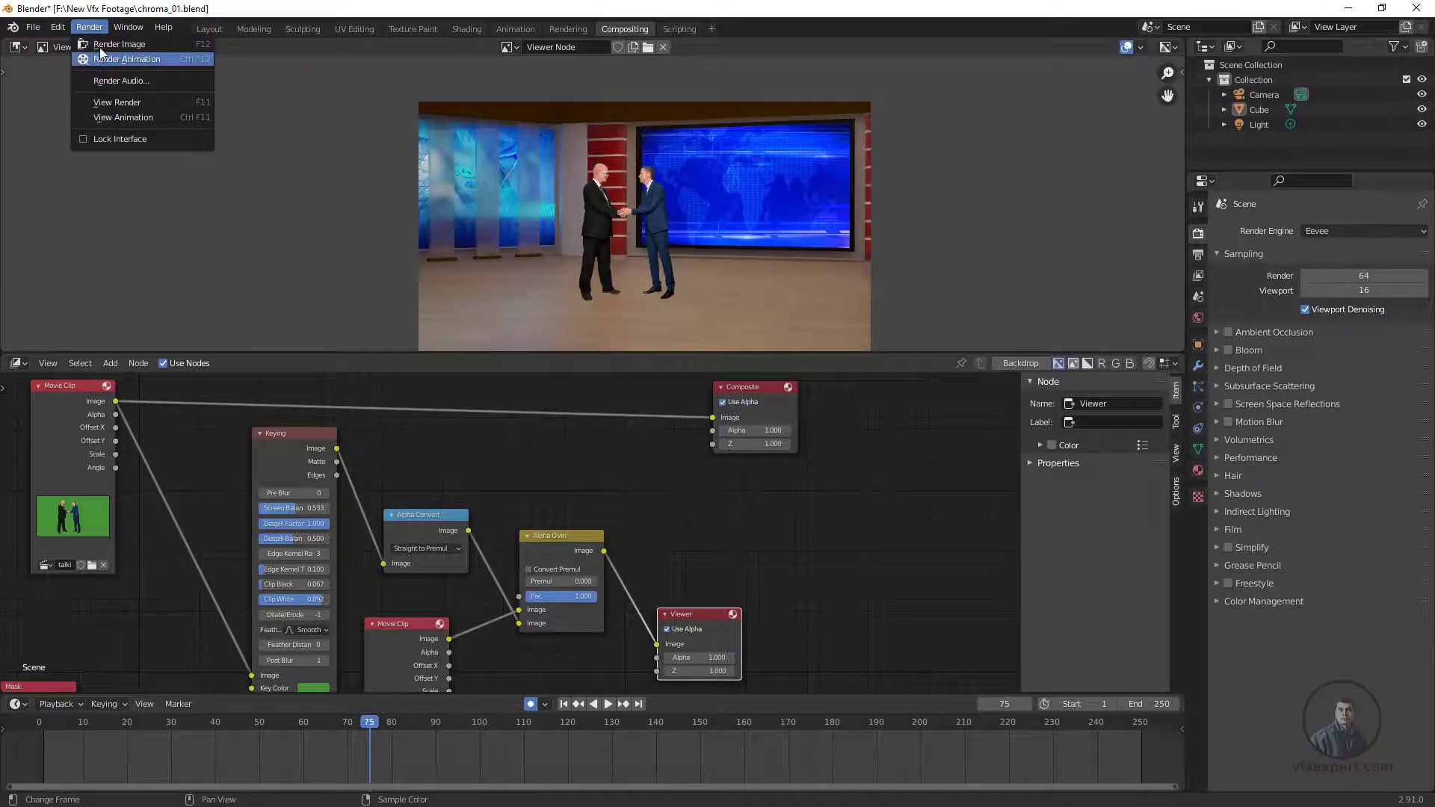
left_click(120, 44)
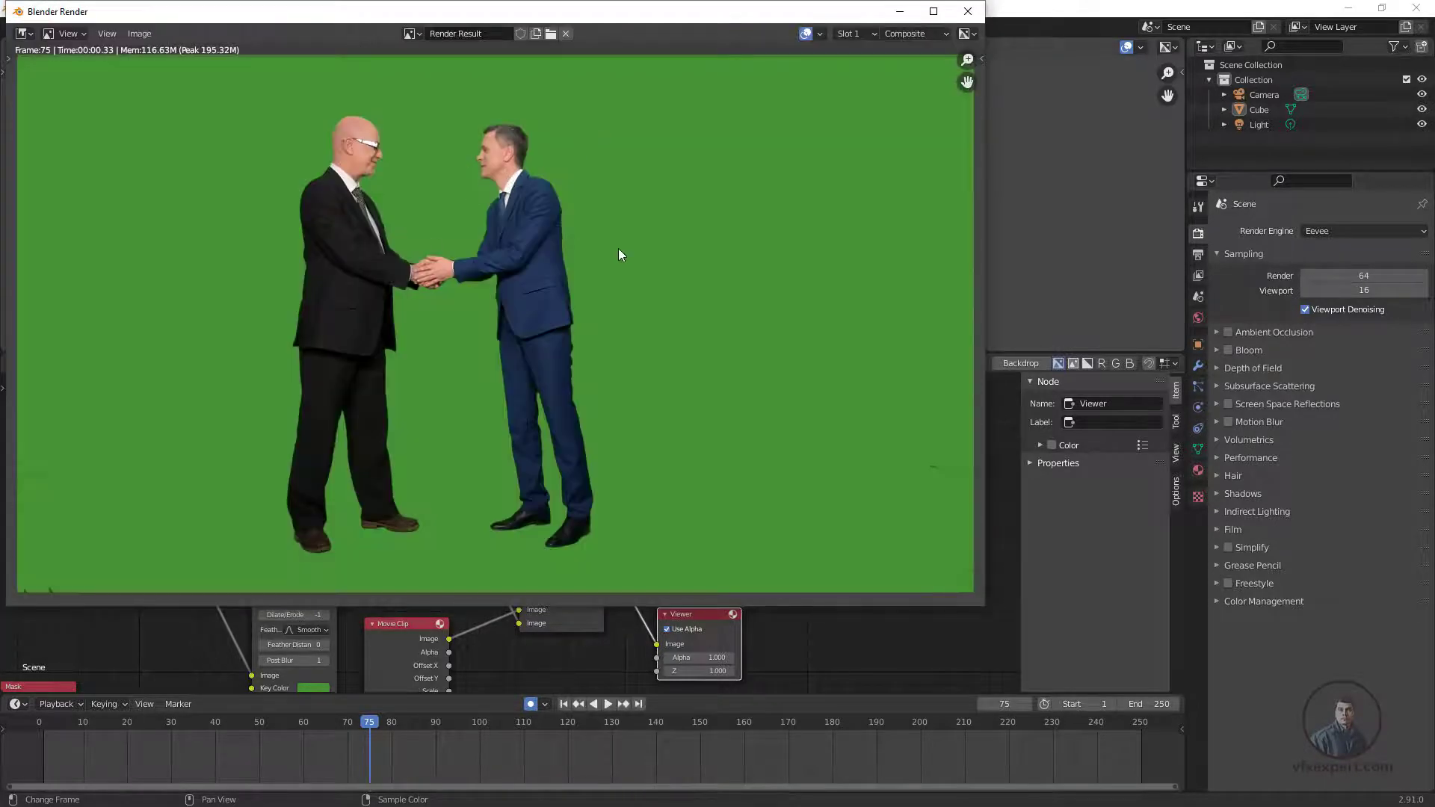
scroll(618, 250, "down", 2)
left_click(965, 18)
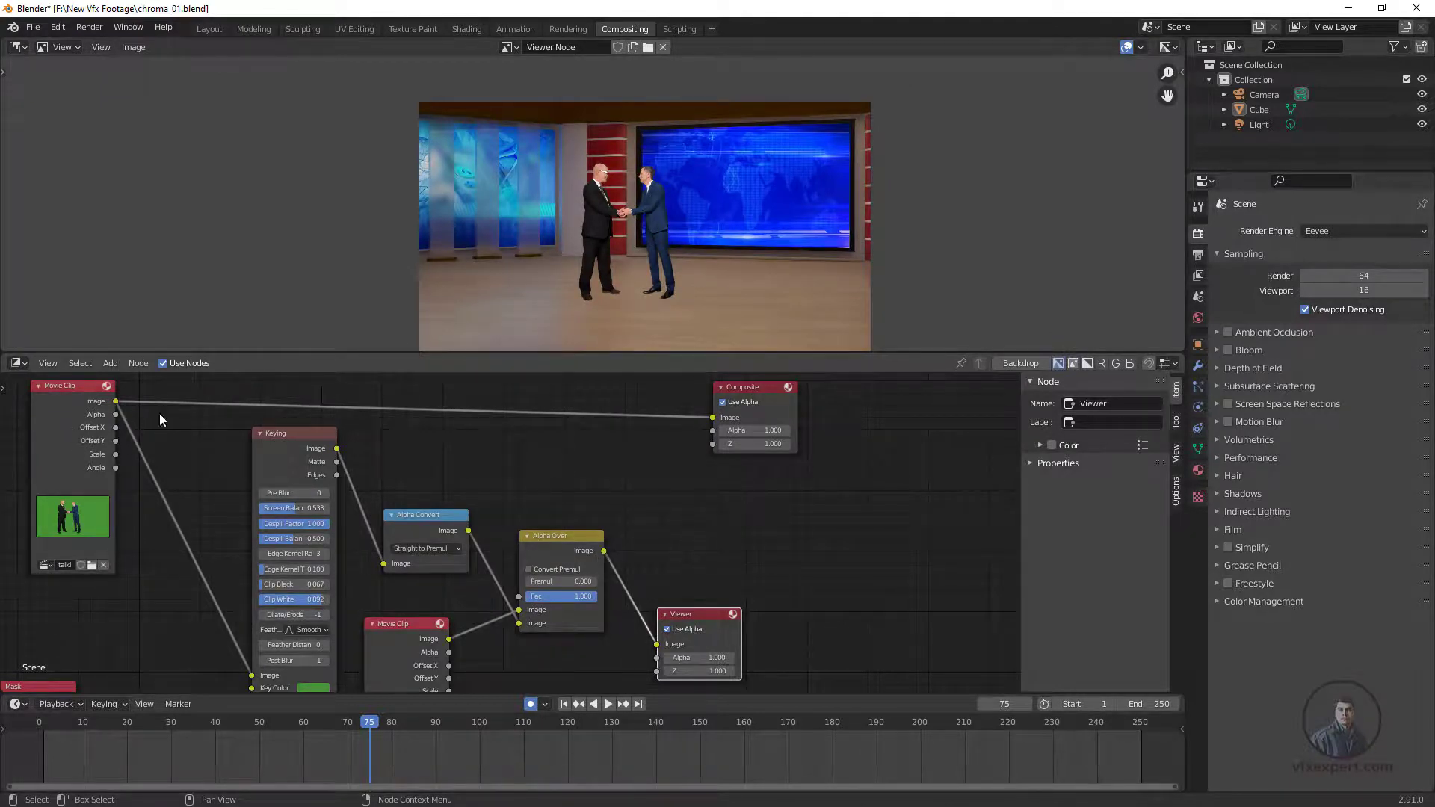
Replace the Composite node's input with Alpha Over's Image output and render the current frame again
left_click_drag(711, 417, 655, 441)
left_click_drag(604, 551, 748, 432)
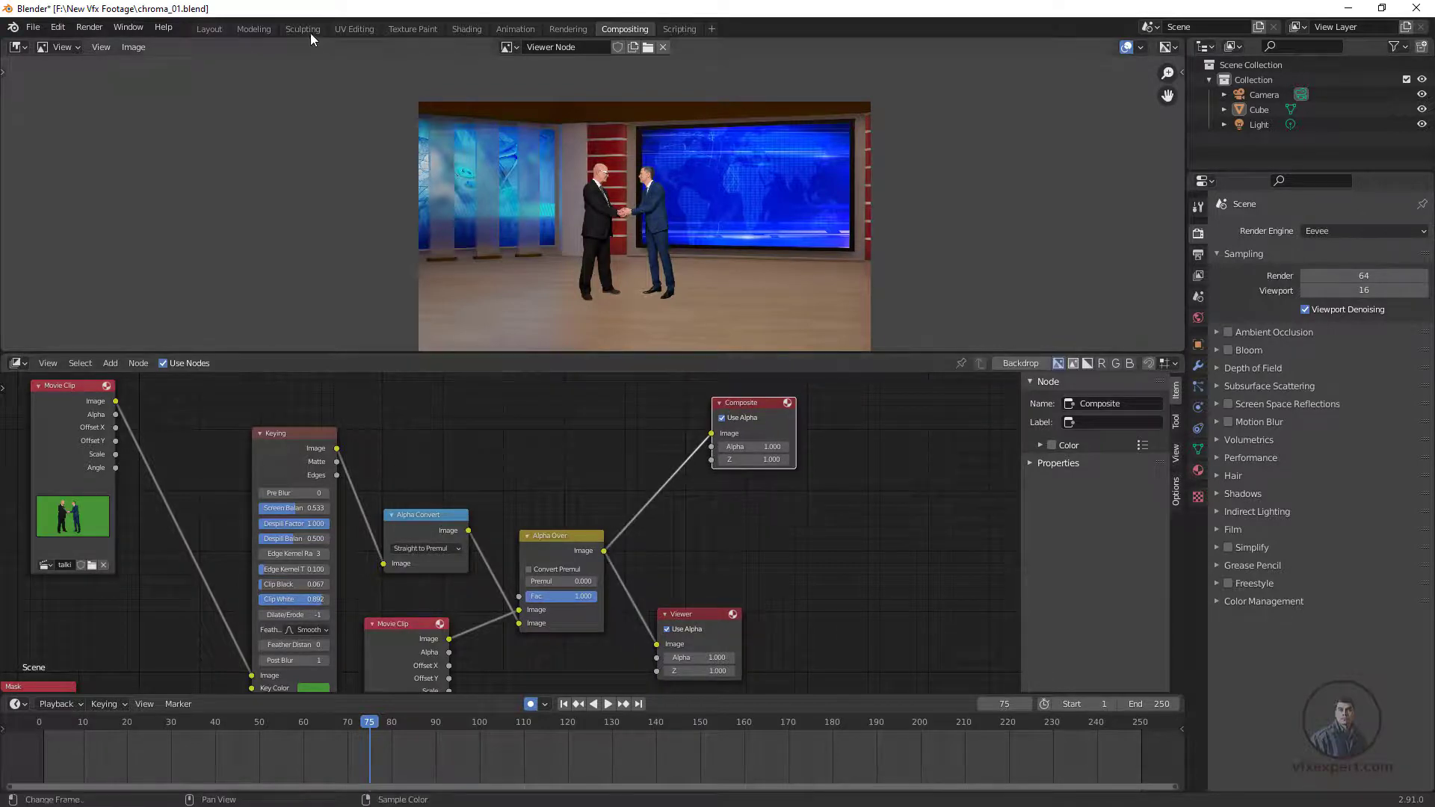
left_click(89, 27)
left_click(93, 43)
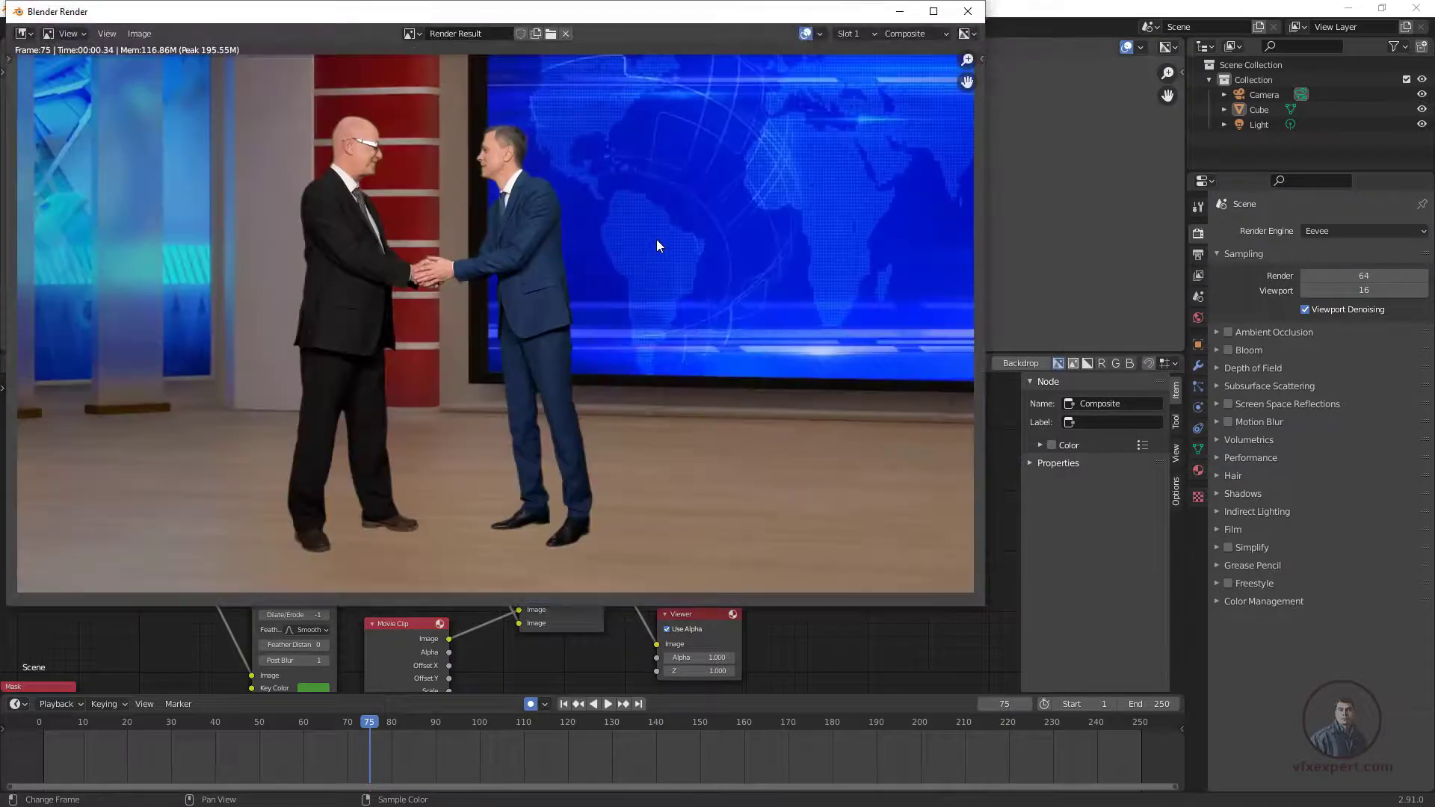
Compare the framing of the rendered image with the viewer's composite, and close the render window
scroll(656, 262, "down", 2)
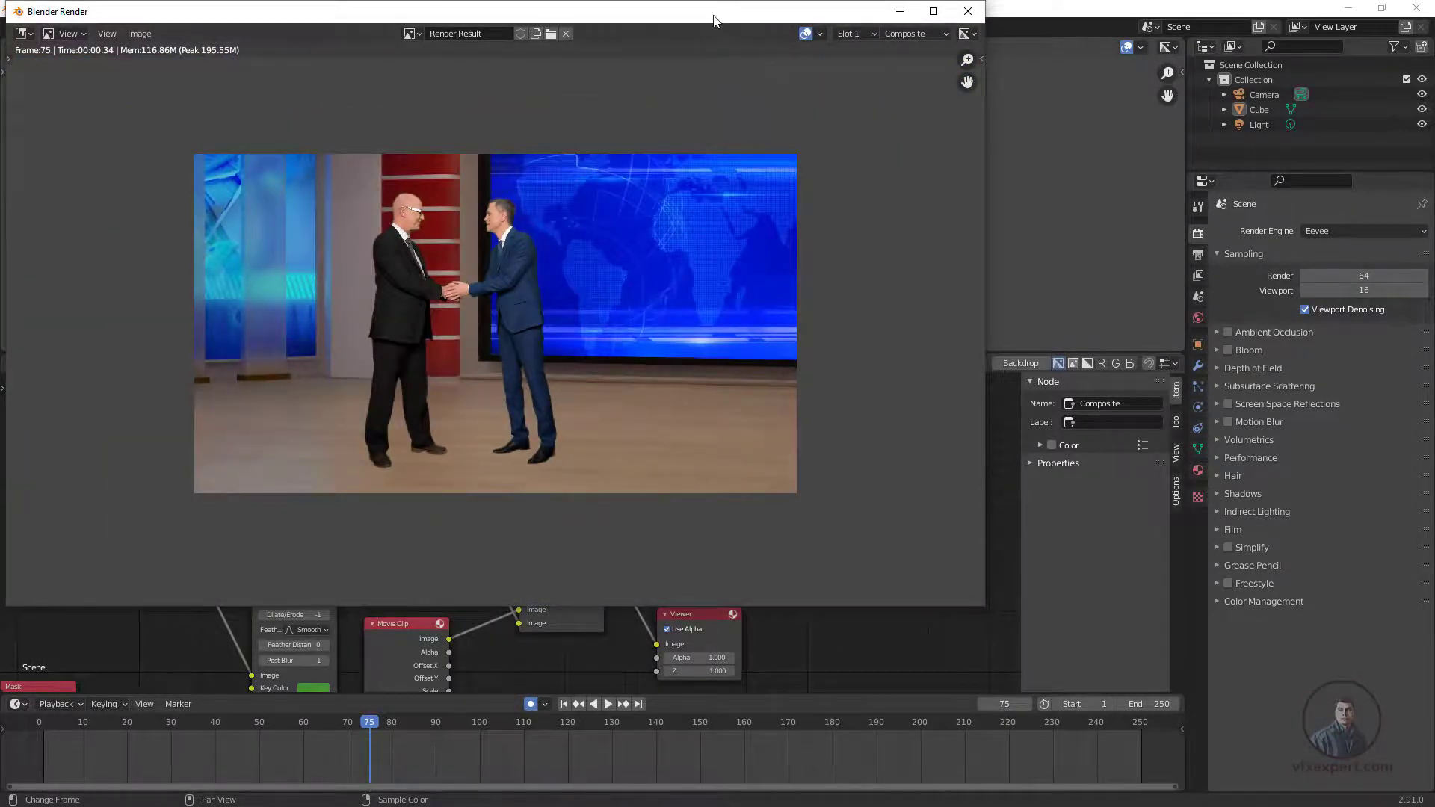
left_click_drag(712, 11, 827, 206)
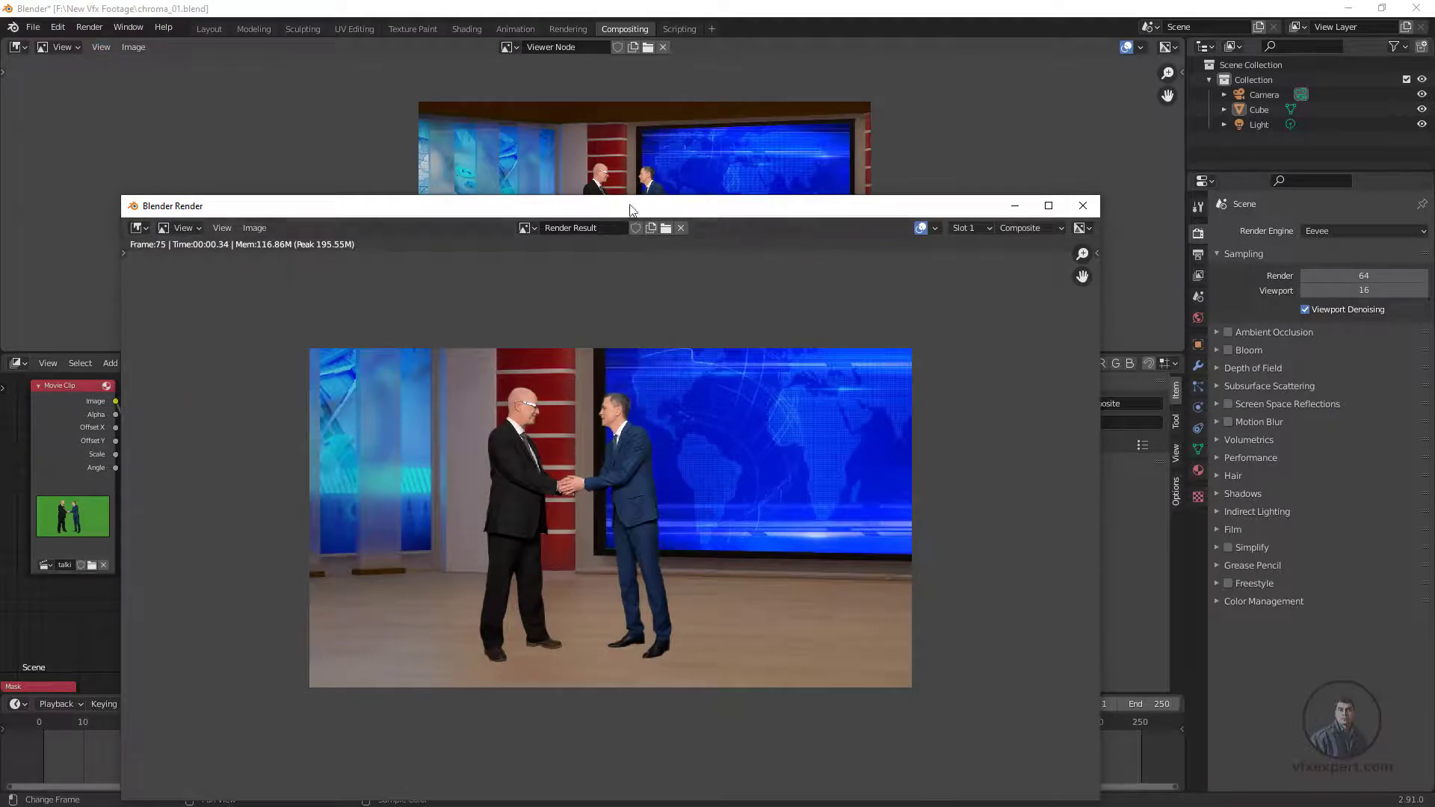
left_click_drag(633, 210, 1047, 211)
scroll(862, 423, "down", 2)
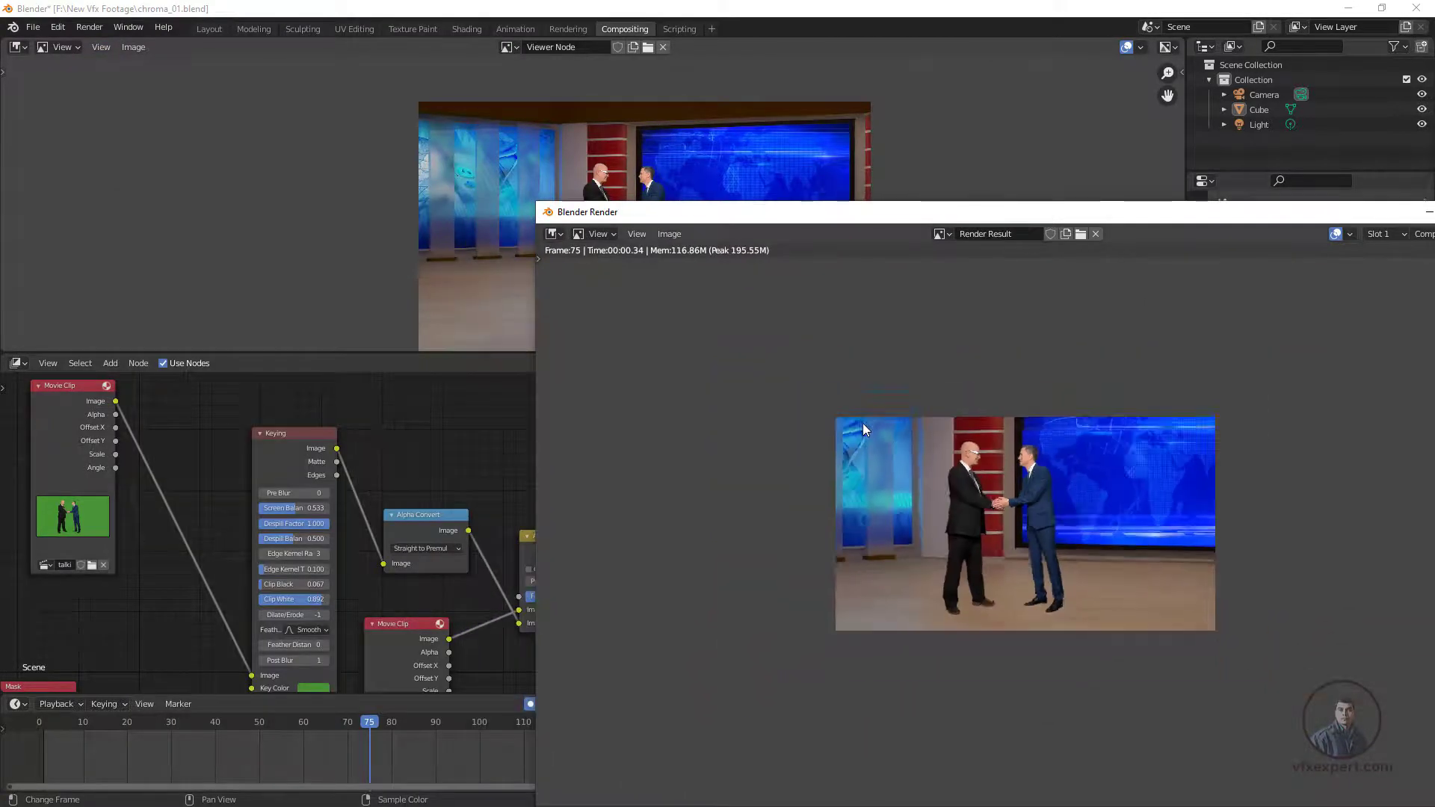
scroll(863, 424, "up", 2)
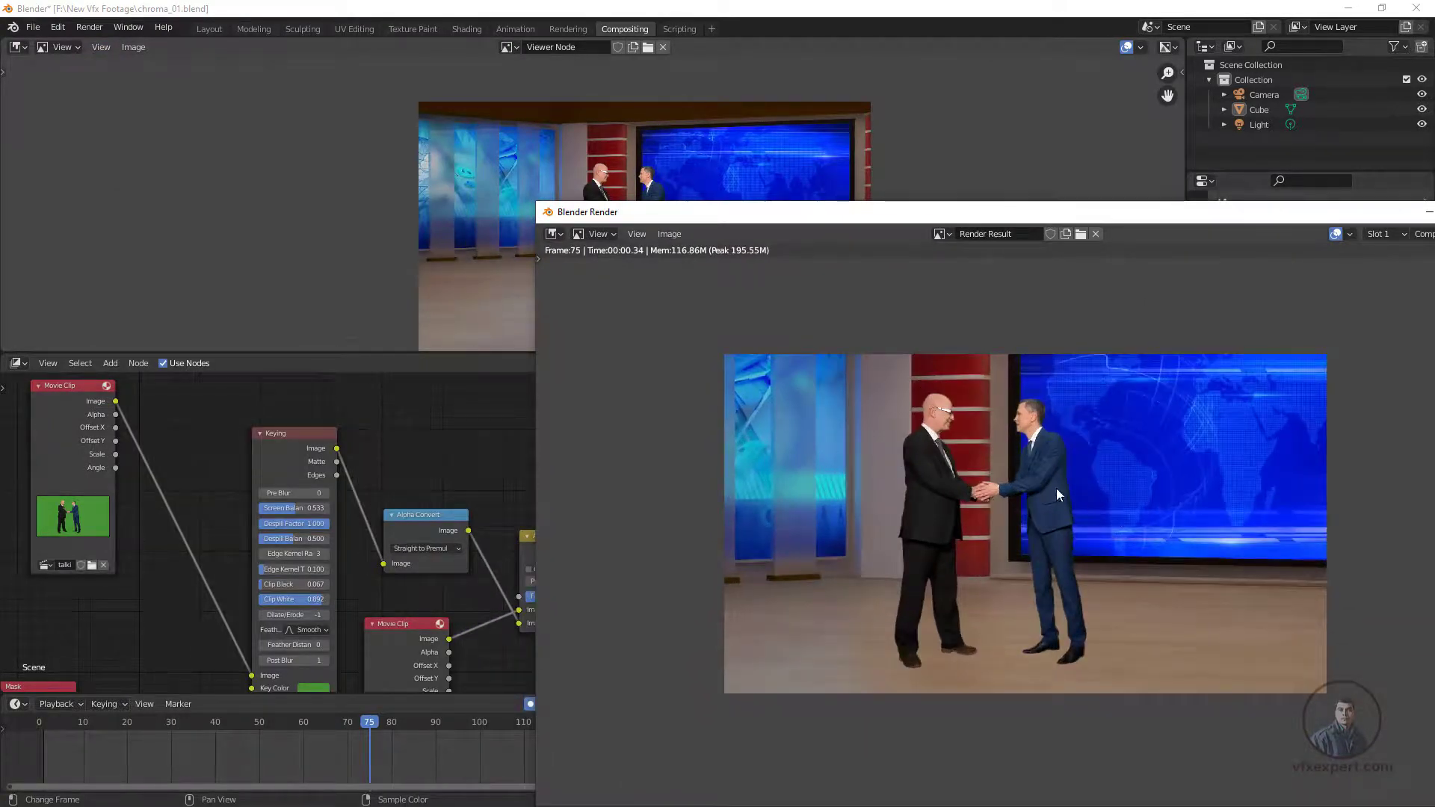
left_click_drag(829, 215, 1089, 145)
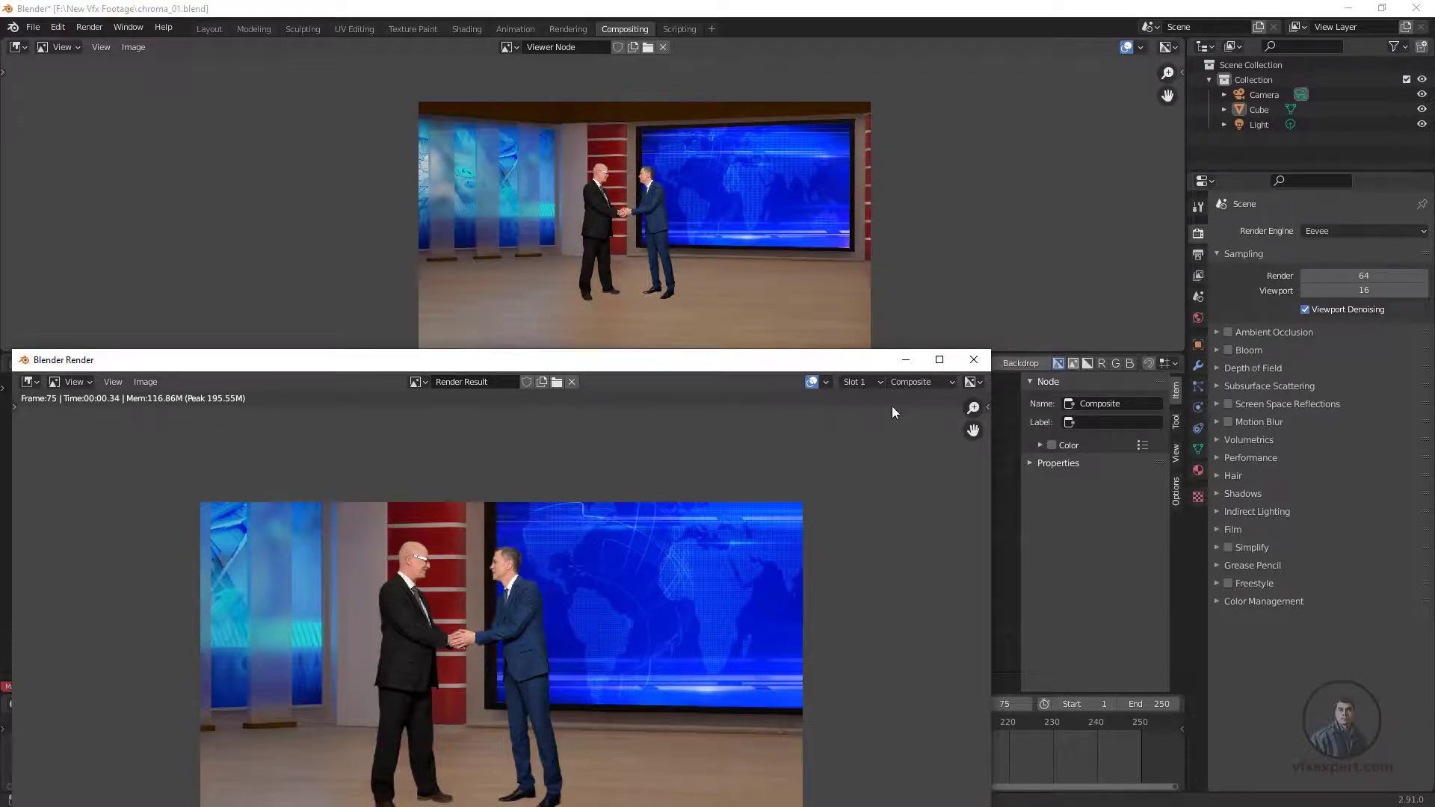
left_click(974, 360)
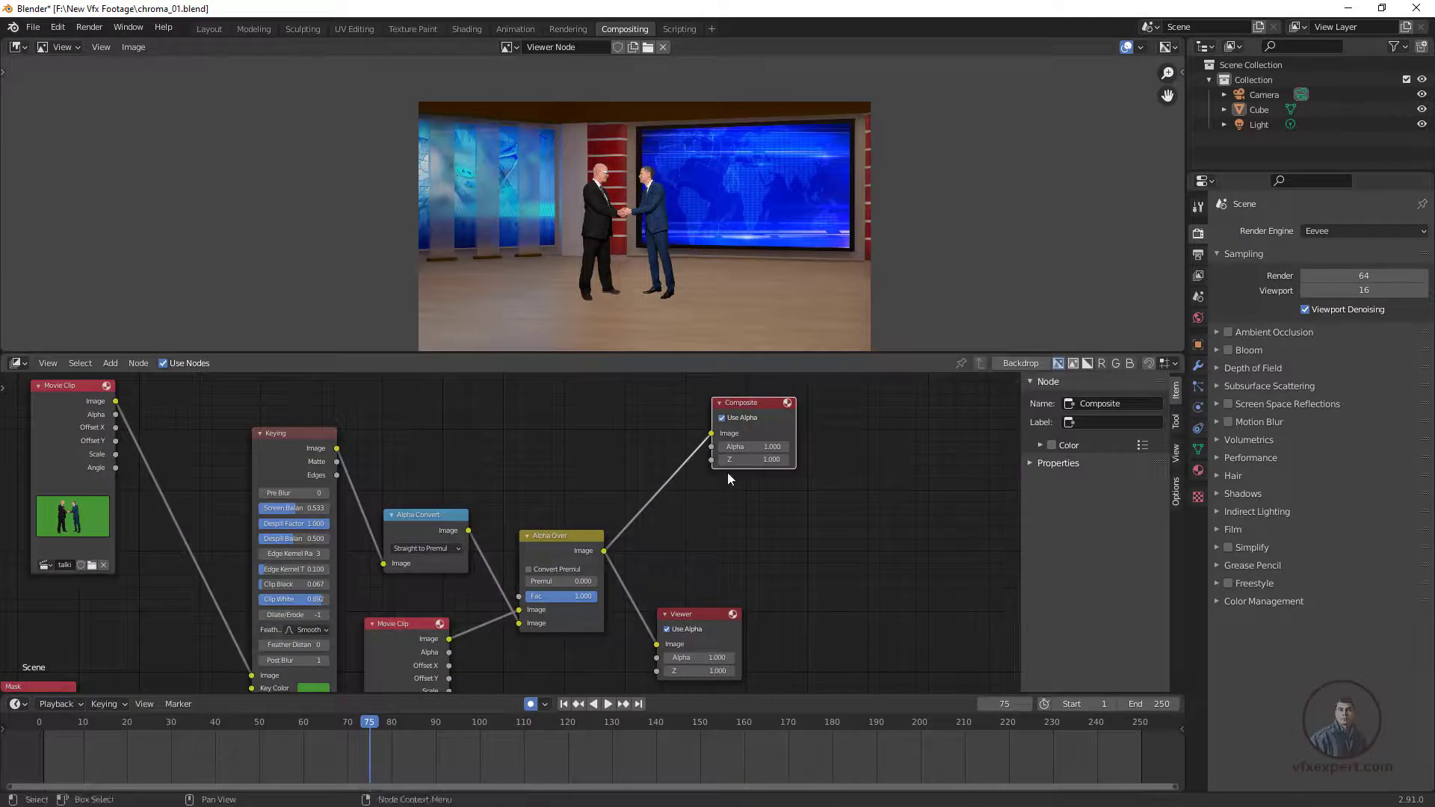
Connect the studio background clip's Image output to the Viewer node to preview the background alone
scroll(642, 208, "up", 1)
scroll(642, 207, "down", 2)
scroll(642, 208, "up", 2)
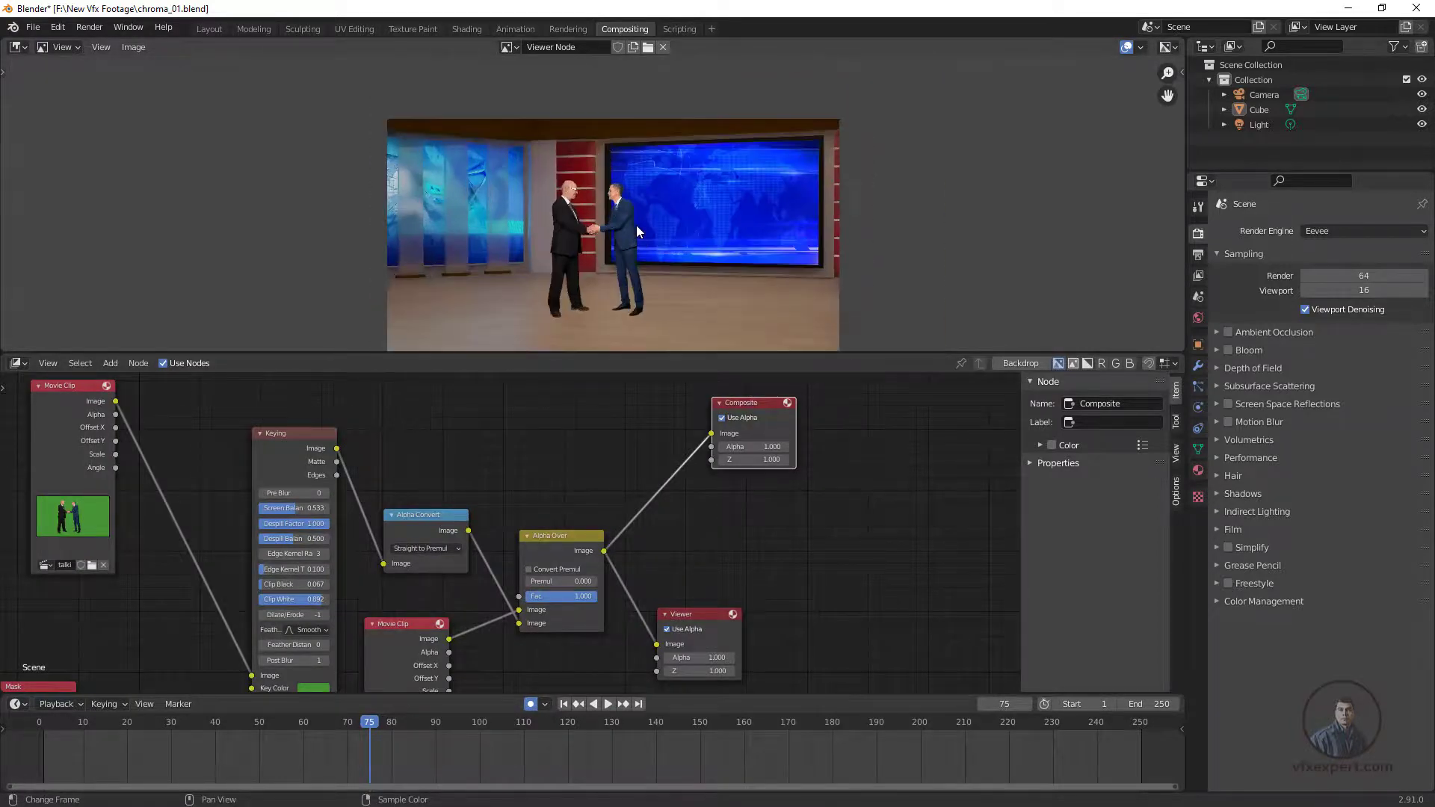
scroll(692, 559, "down", 1)
middle_click_drag(446, 545, 542, 553)
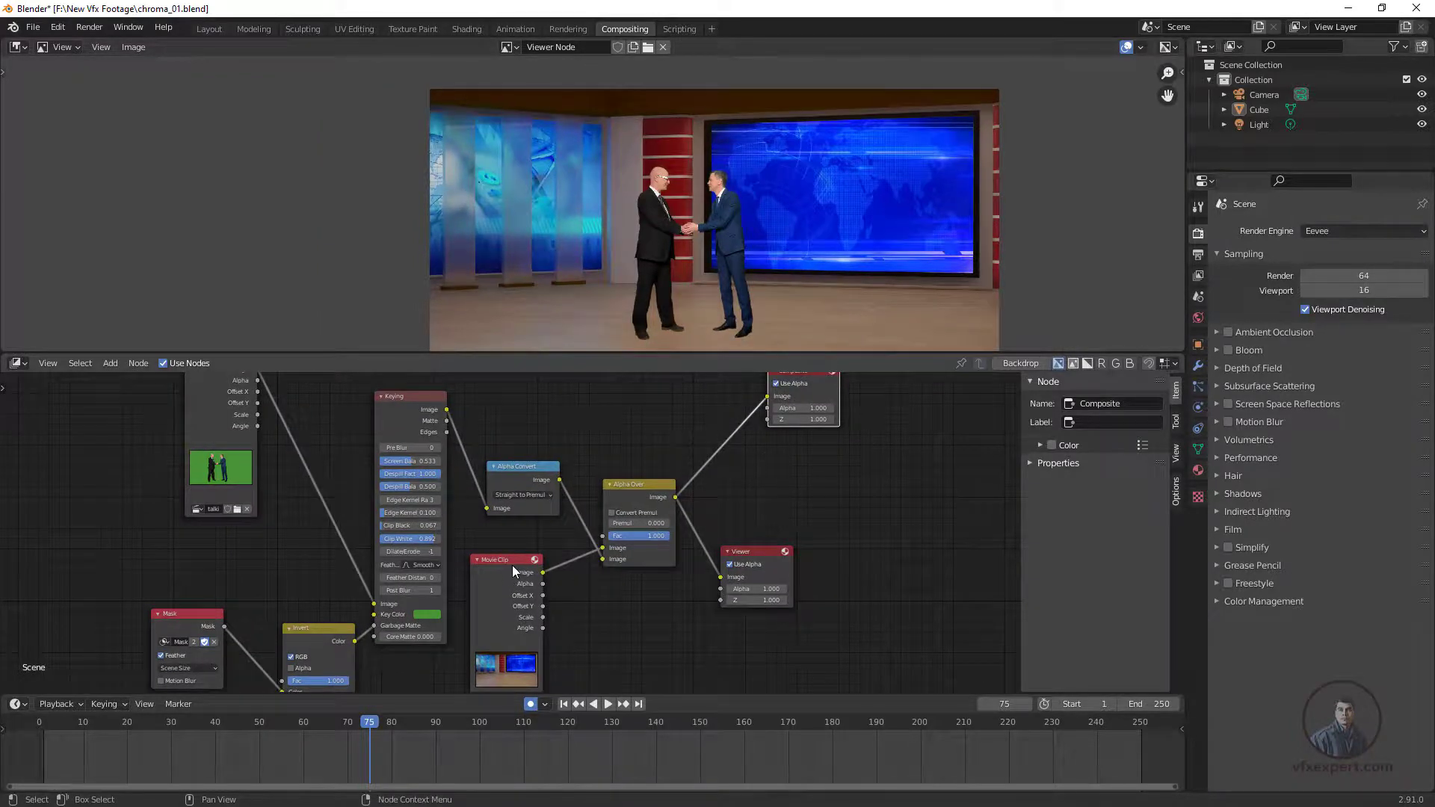
left_click_drag(512, 566, 506, 566)
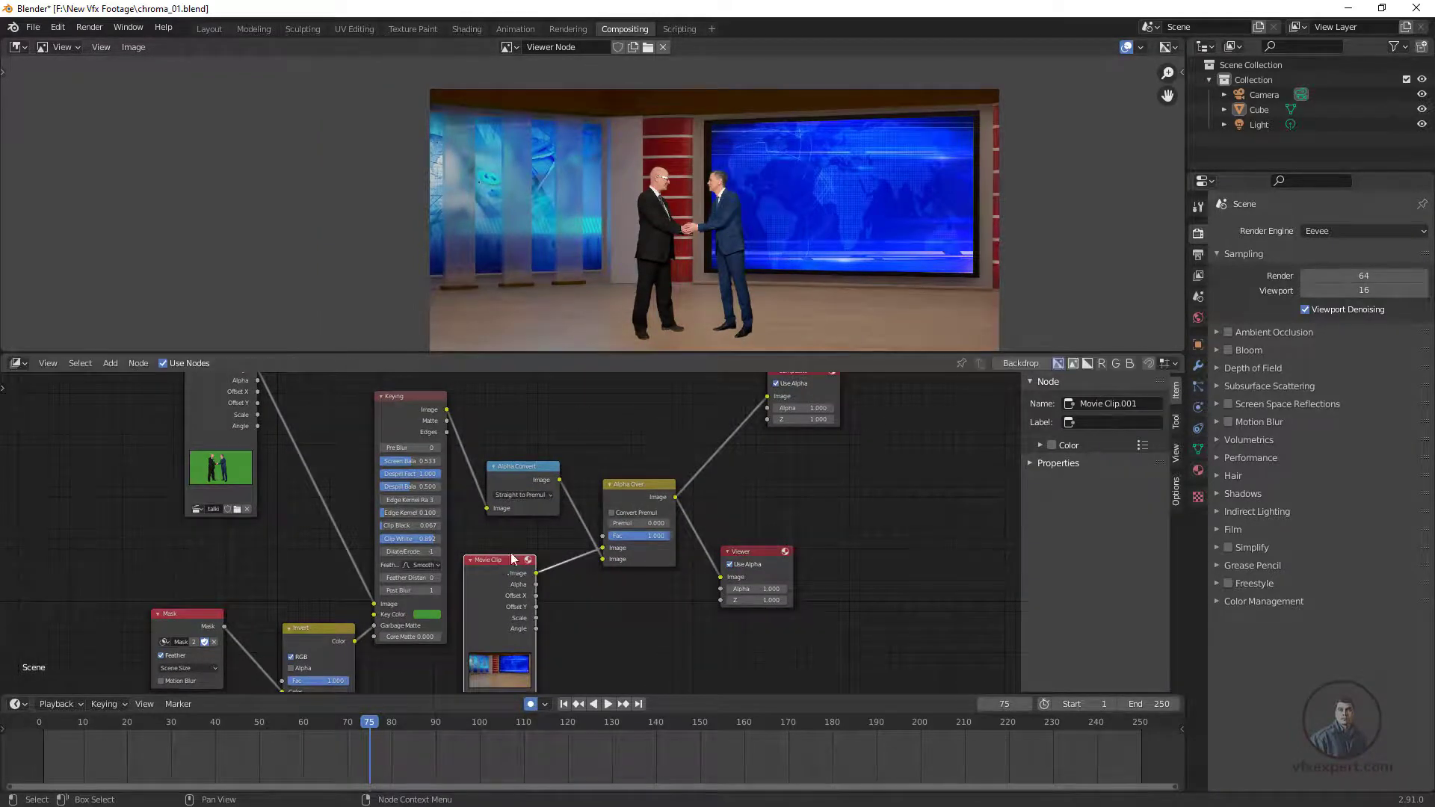
middle_click_drag(572, 574, 485, 529)
scroll(545, 598, "up", 2)
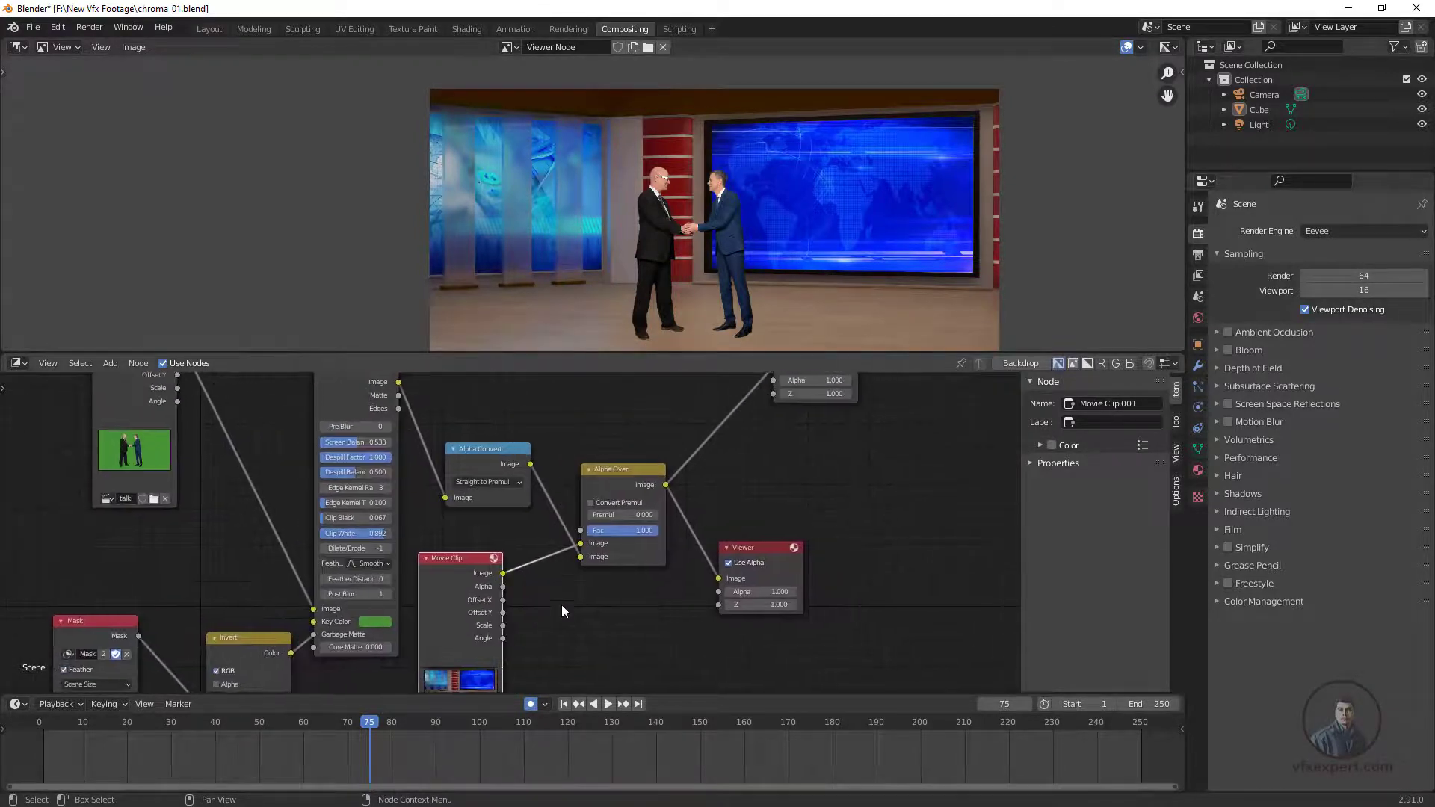
left_click(503, 575, "ctrl+shift")
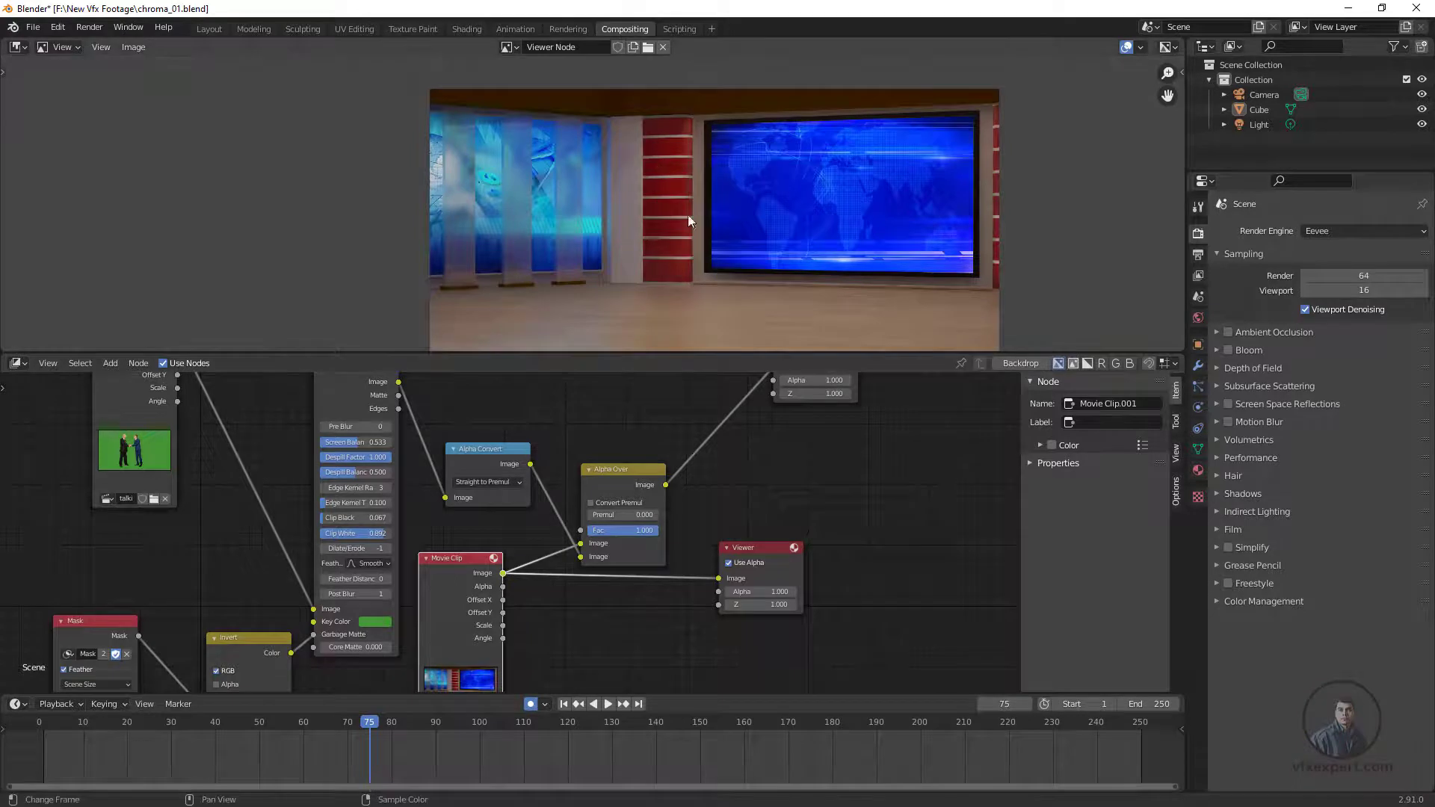
Show news-studio-background-hd.png in a Movie Clip Editor in place of the image viewer and check its resolution
middle_click_drag(688, 214, 648, 199)
left_click(24, 46)
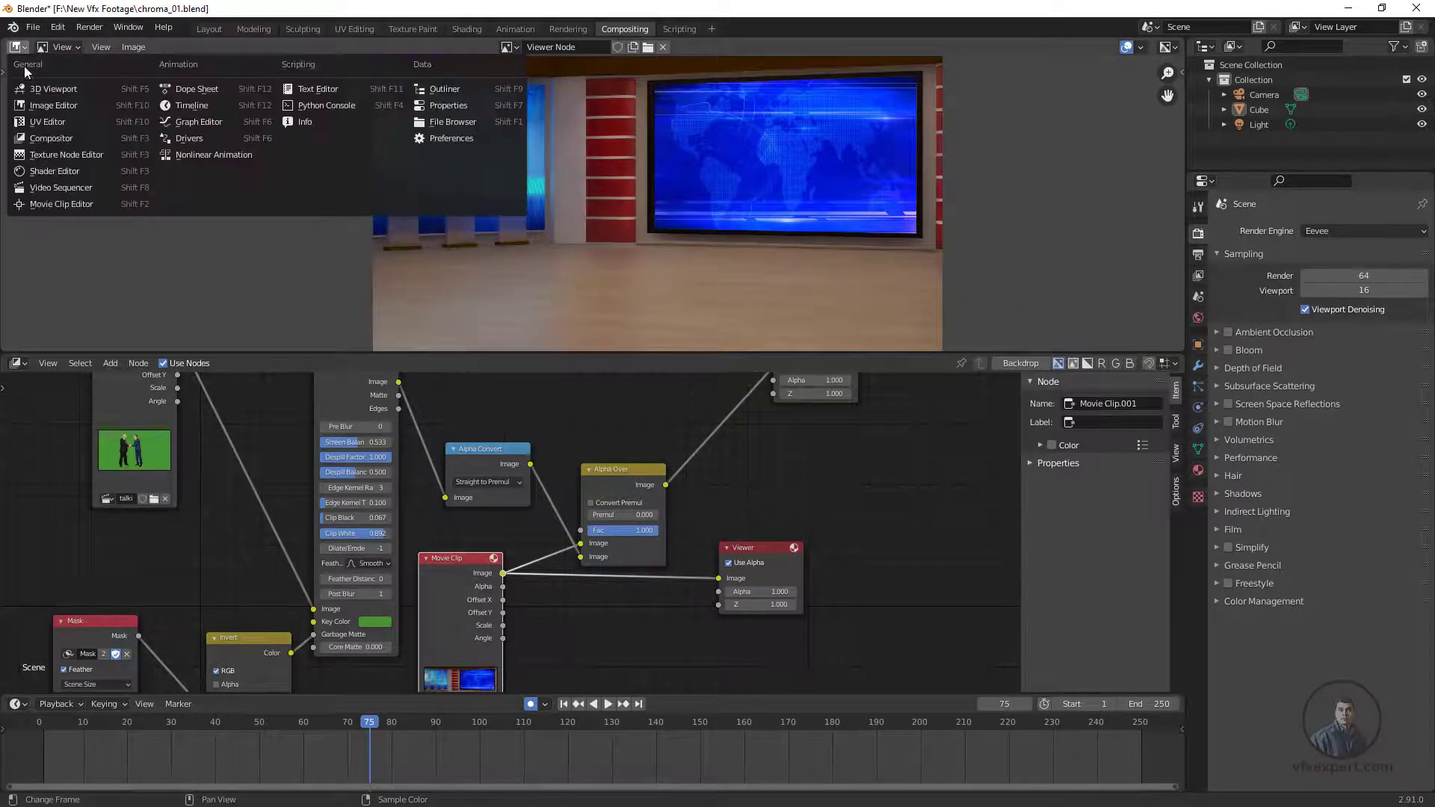
left_click(65, 204)
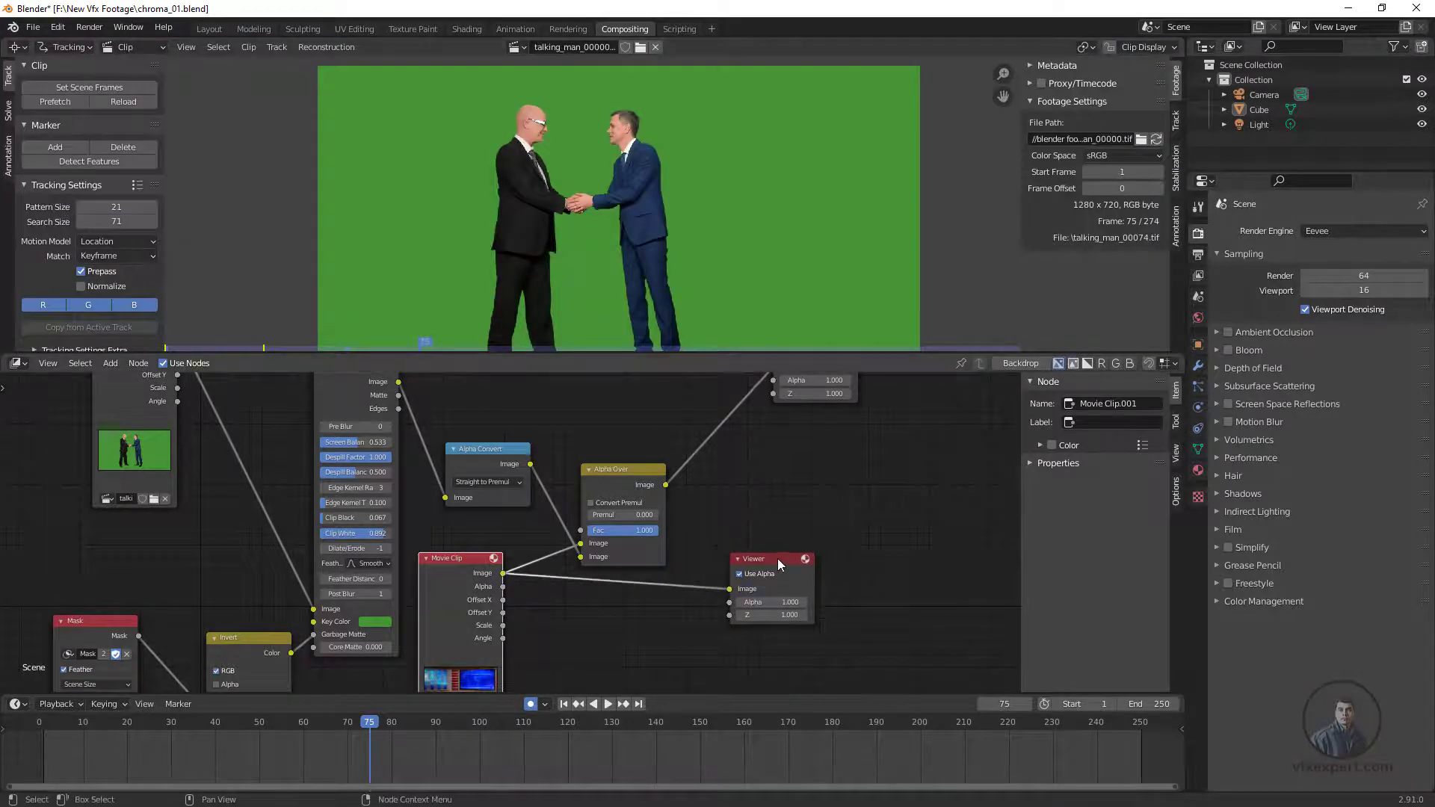
left_click_drag(778, 559, 789, 570)
left_click(516, 47)
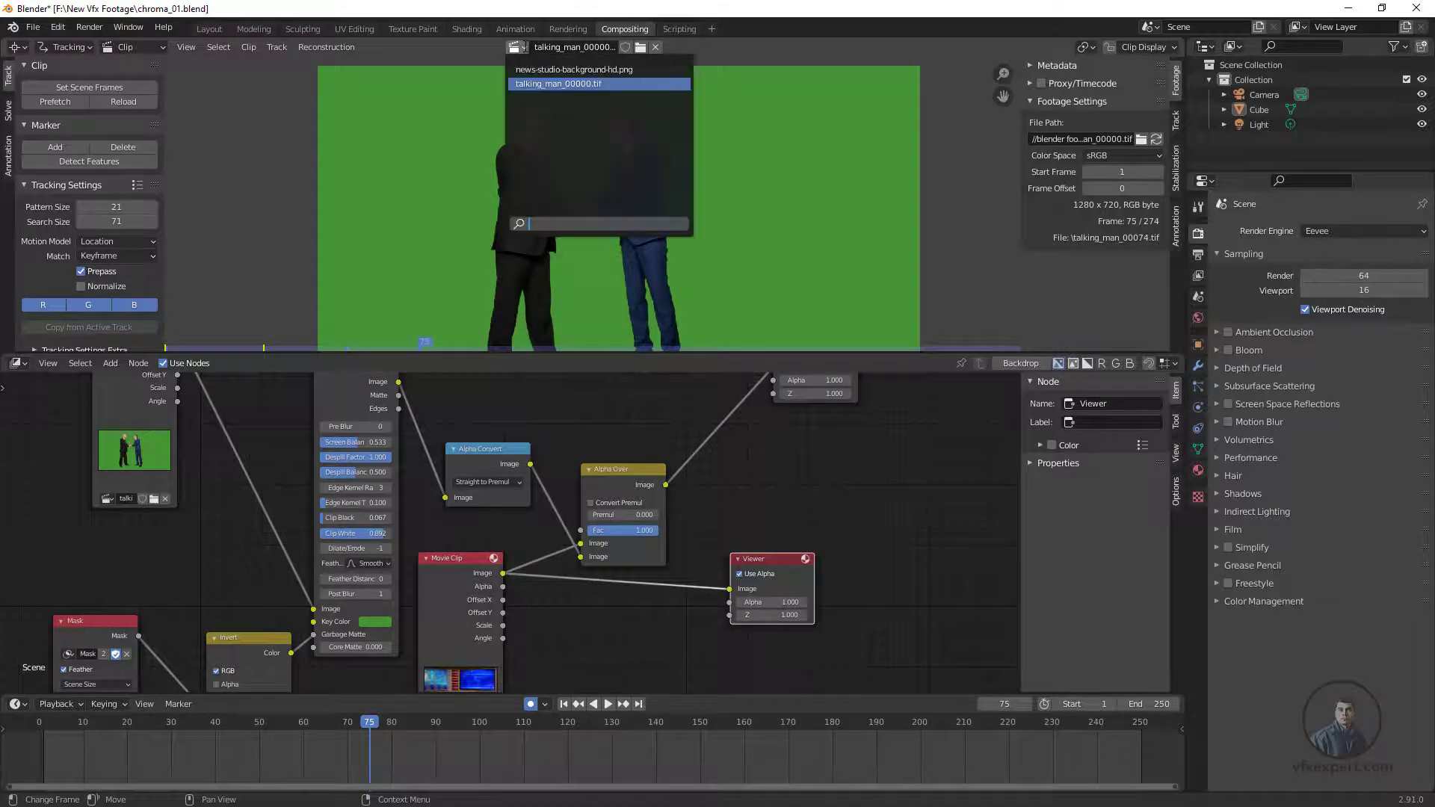
left_click(540, 70)
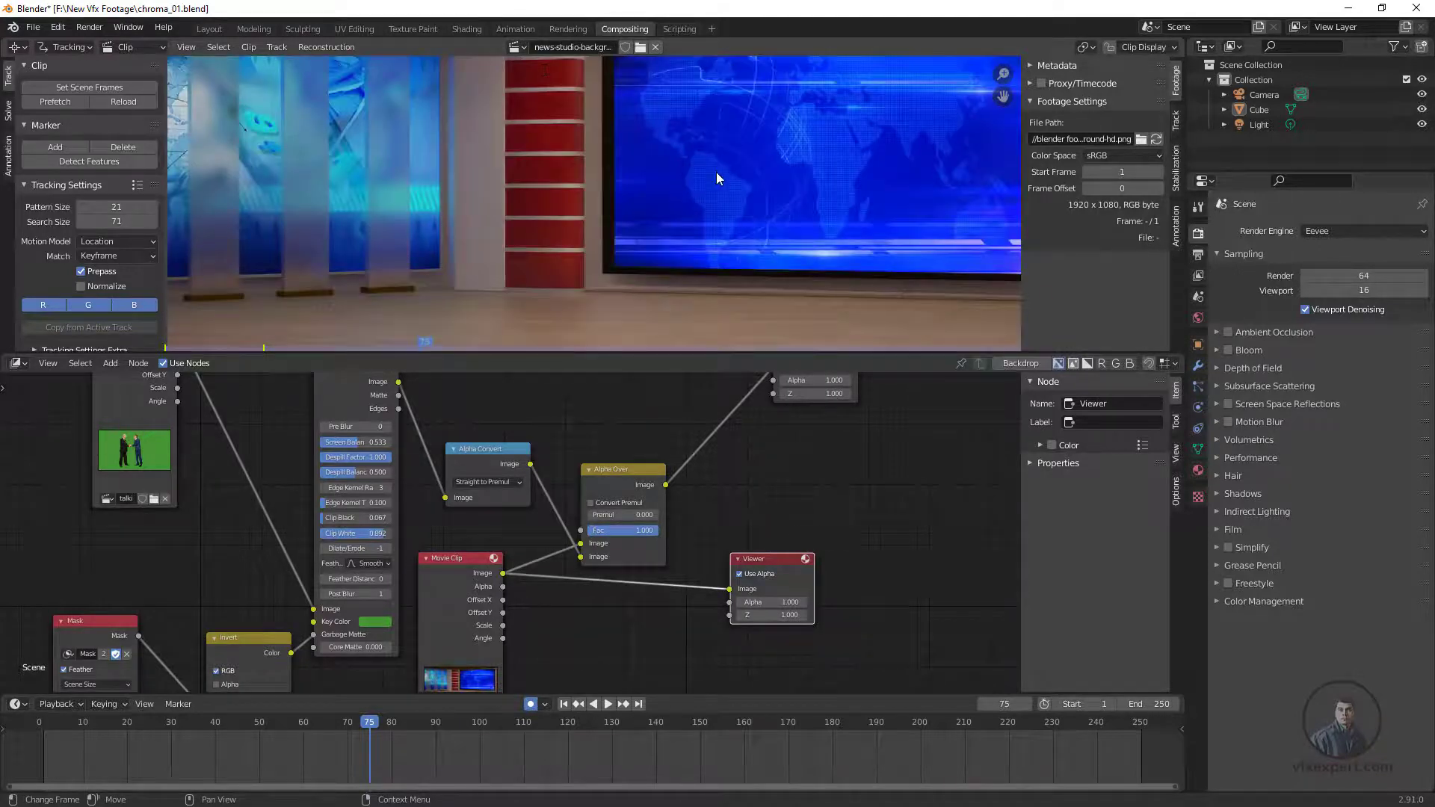
scroll(716, 178, "down", 4)
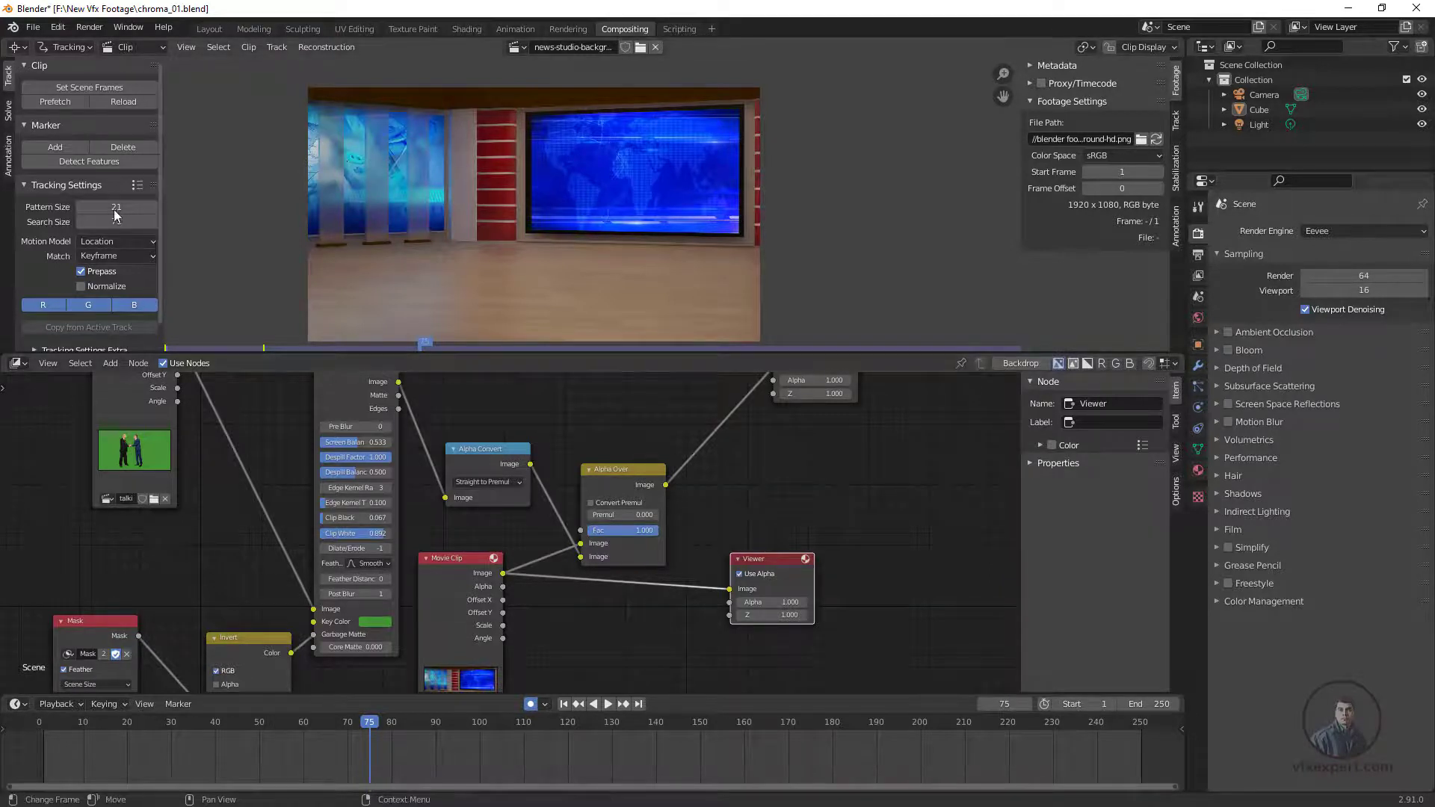
Switch the clip editor back to an Image Editor showing the Viewer Node, with the whole background in view
left_click(16, 46)
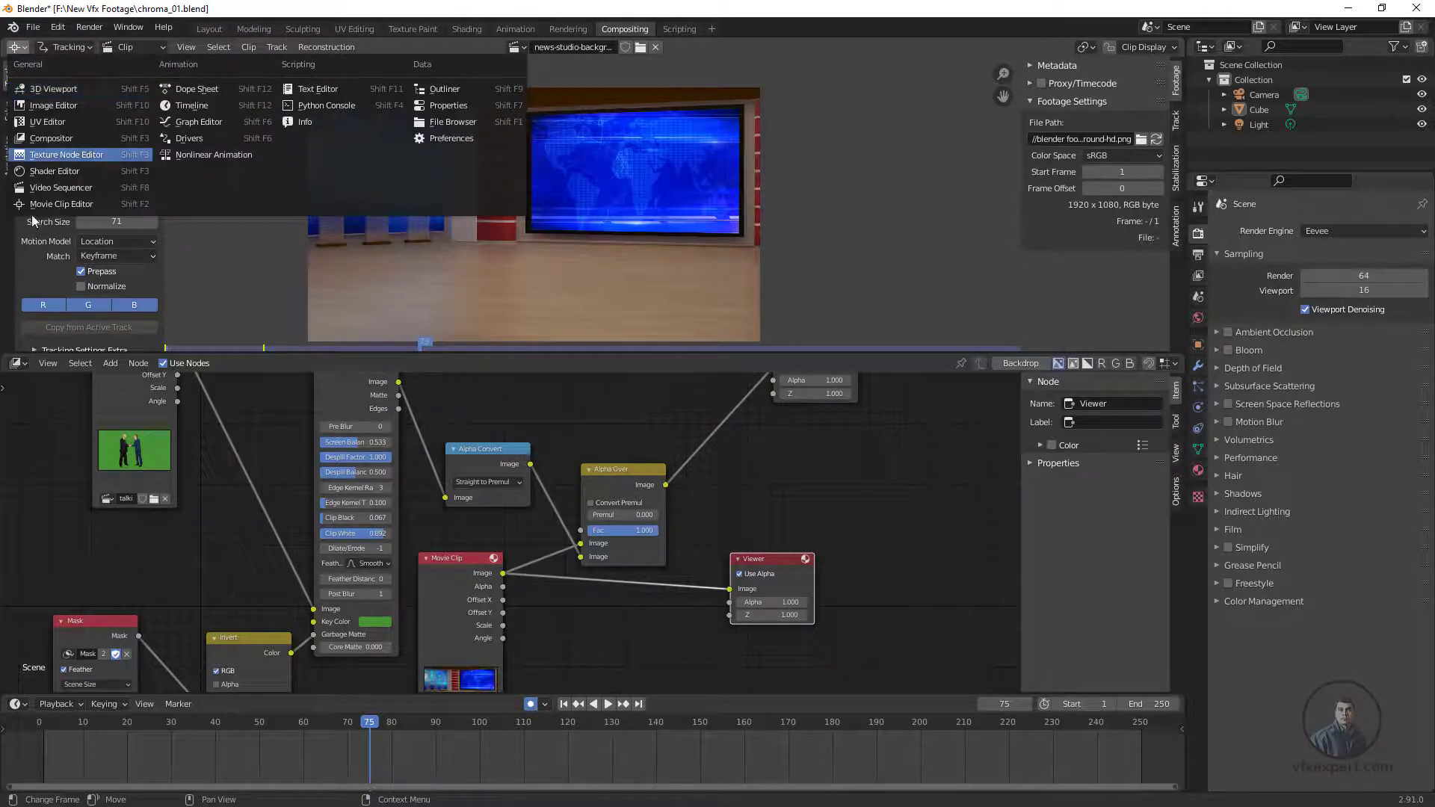
left_click(55, 106)
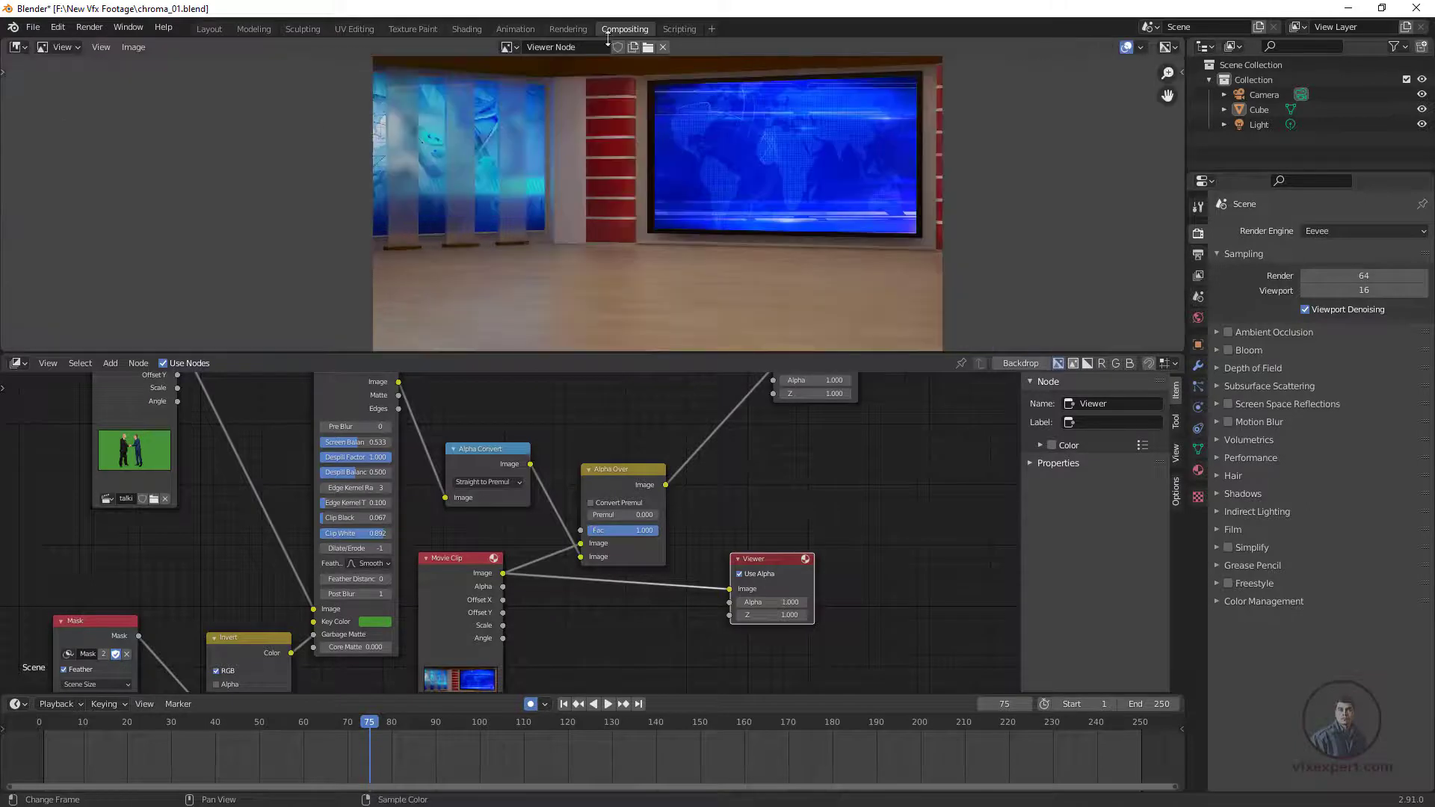
left_click(510, 47)
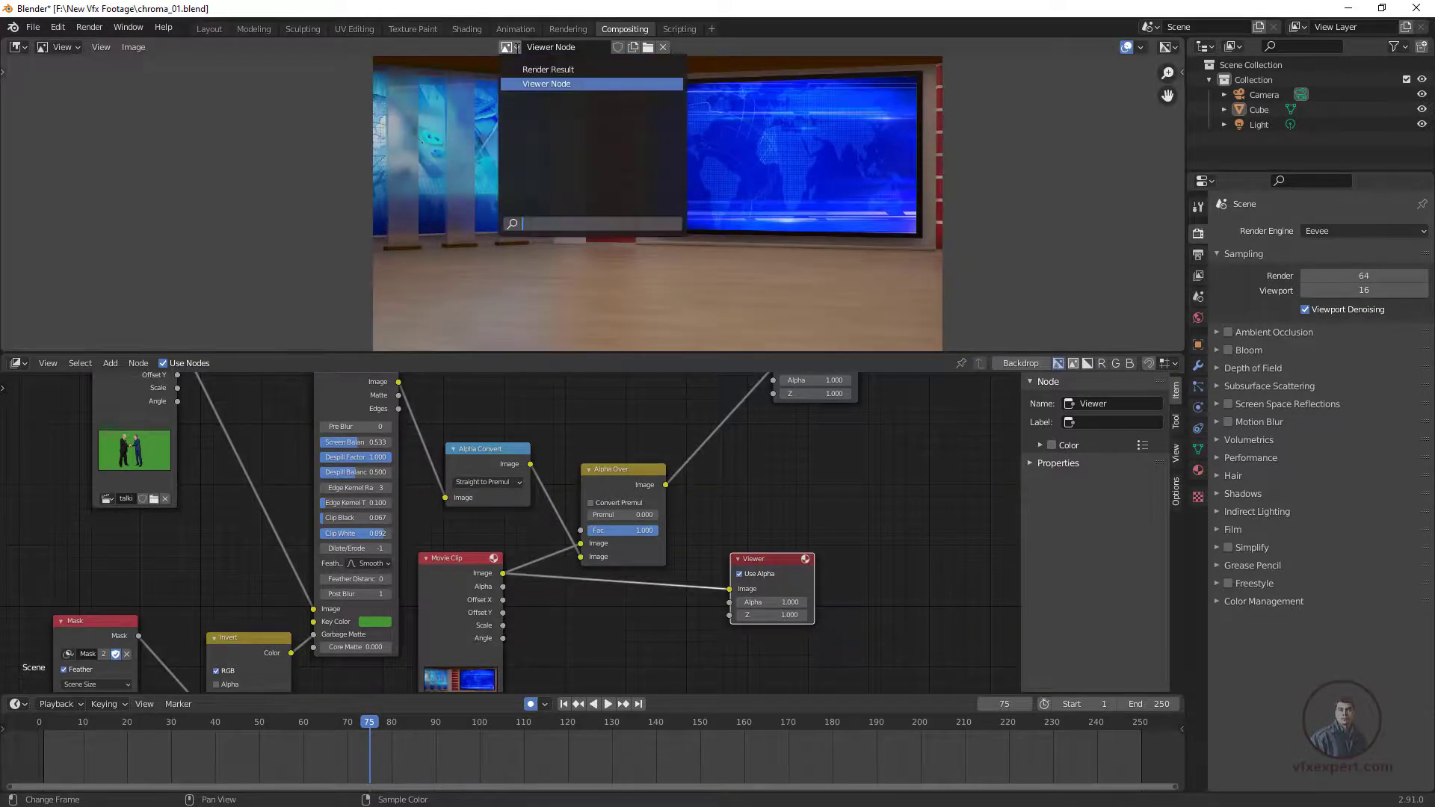
left_click(559, 84)
scroll(703, 220, "down", 3)
middle_click_drag(749, 237, 704, 241)
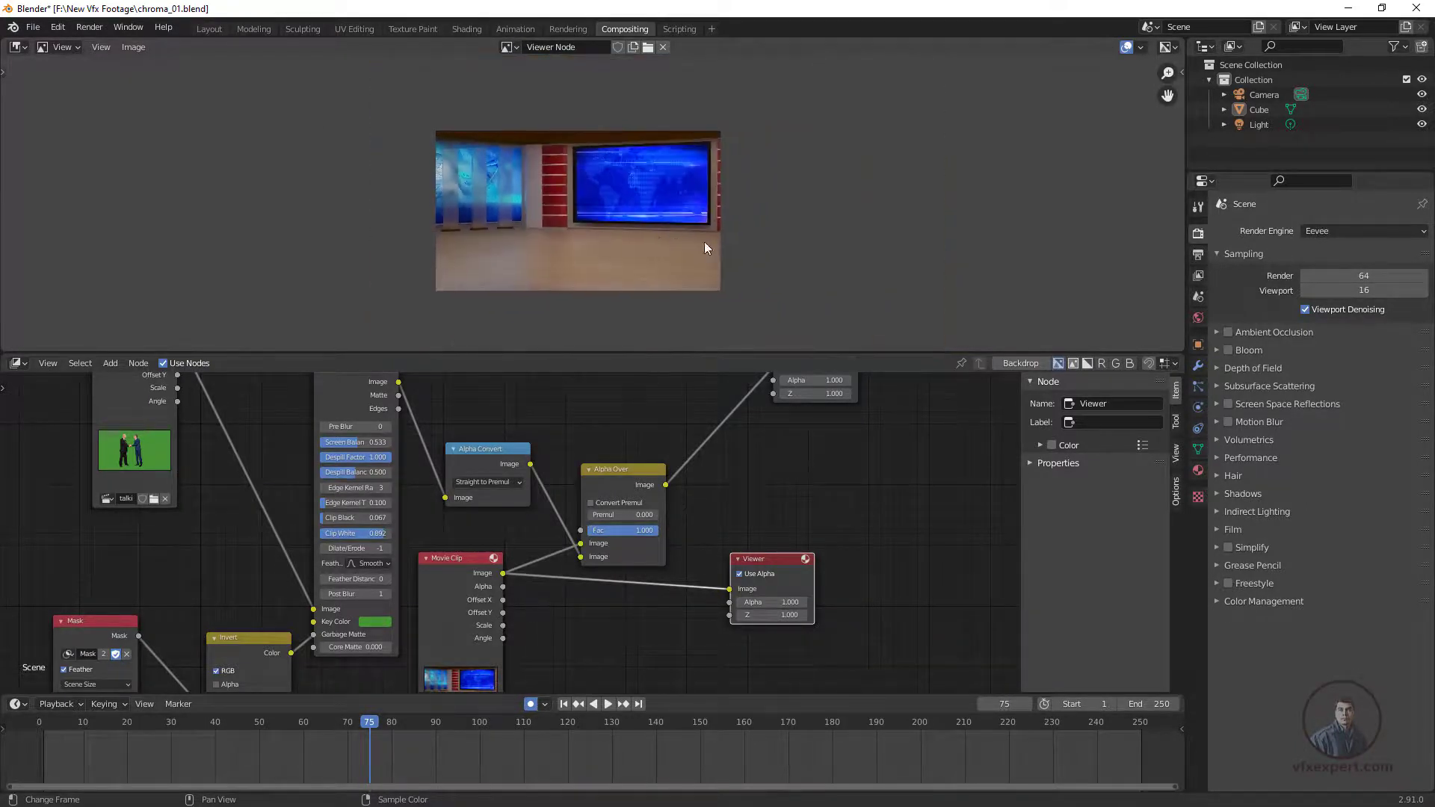
Reconnect Alpha Over's Image output to the Viewer node and check the combined image
middle_click_drag(594, 558, 563, 566)
left_click_drag(748, 569, 789, 587)
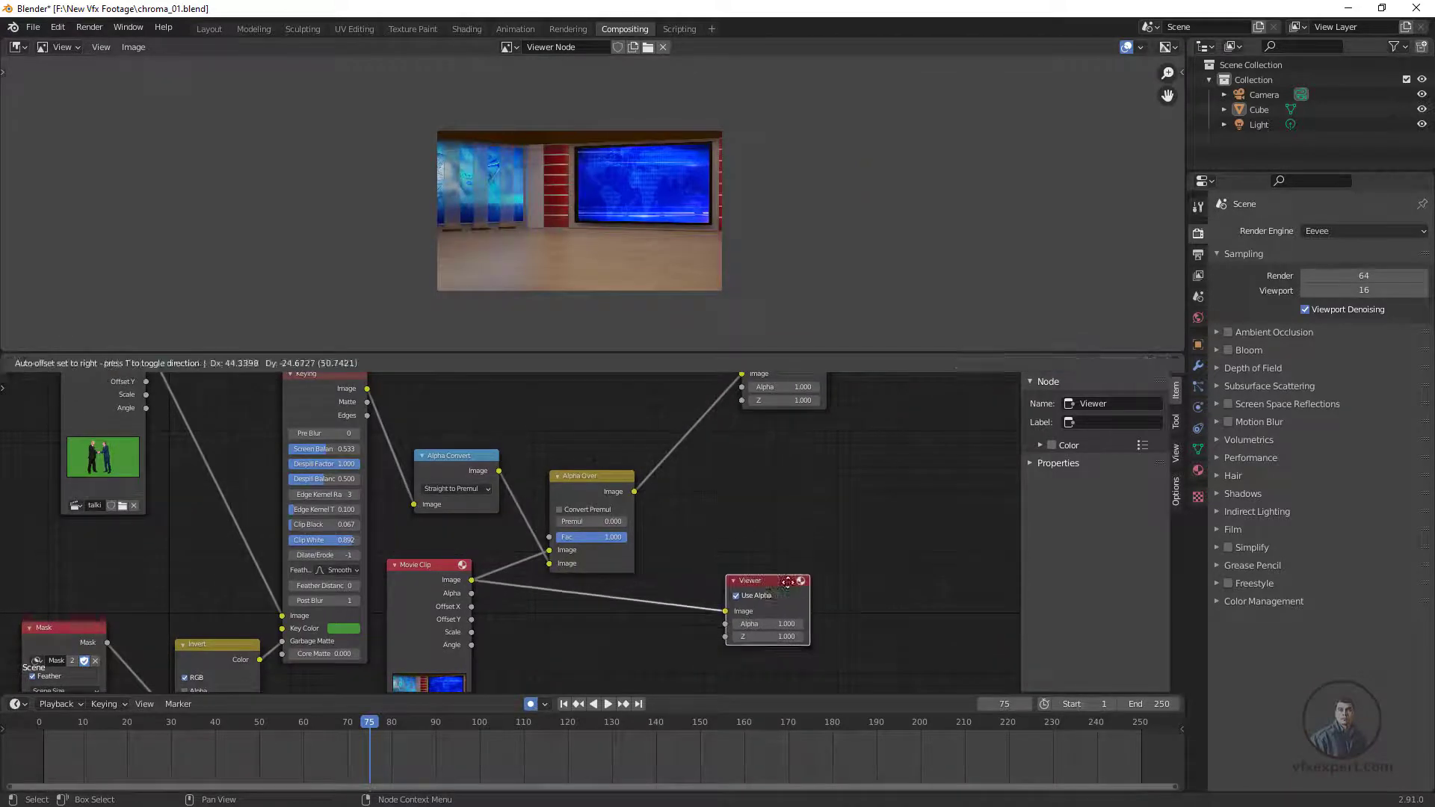
left_click(634, 492, "ctrl+shift")
scroll(655, 202, "up", 3)
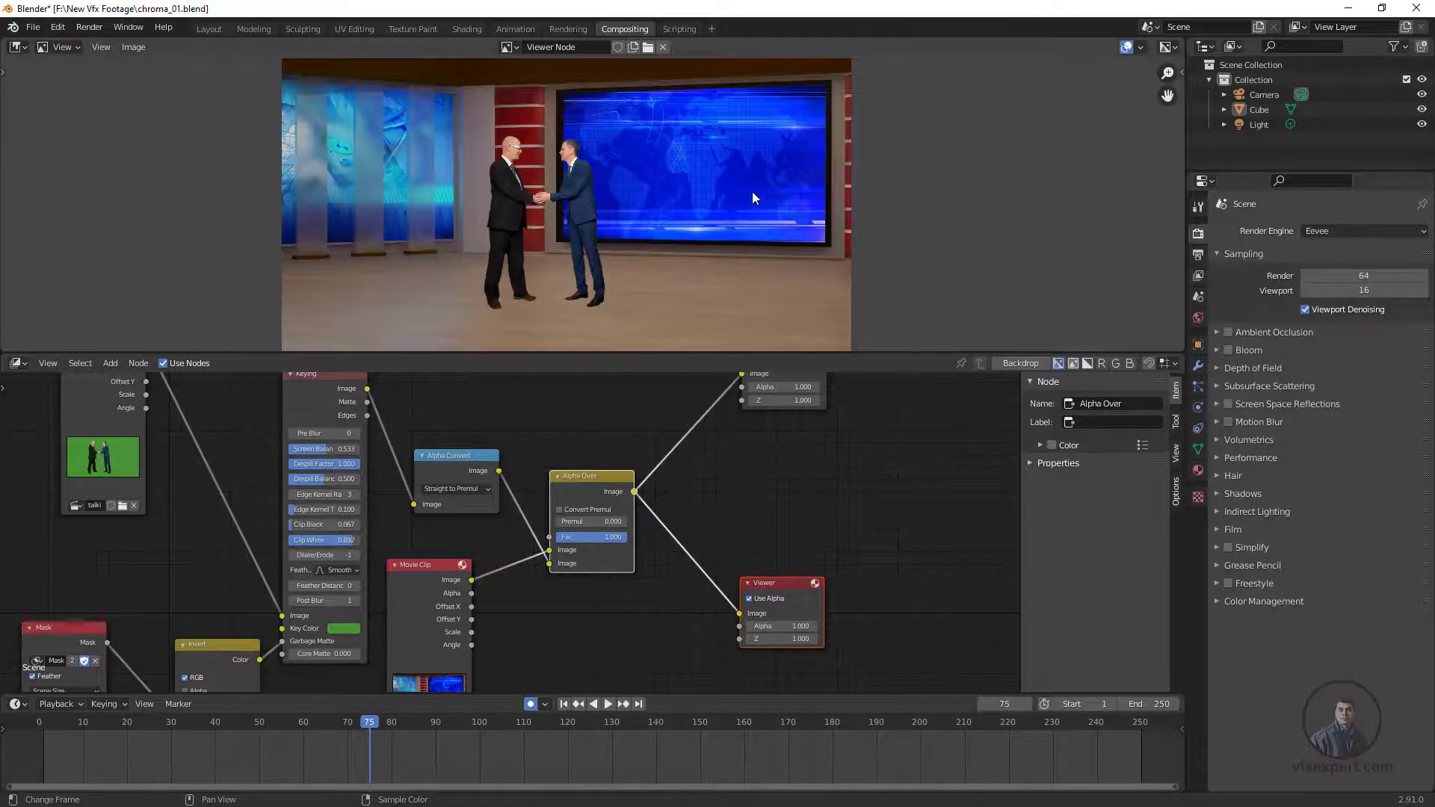
scroll(748, 183, "down", 2)
Spread out the Alpha Over, Viewer and studio background clip nodes to make room between the background clip and Alpha Over
mouse_move(653, 545)
middle_mouse_down()
mouse_move(702, 519)
mouse_move(653, 518)
middle_mouse_up()
key("g")
left_click(918, 532)
left_click_drag(662, 437, 676, 443)
left_click(569, 479)
left_click_drag(436, 517, 418, 502)
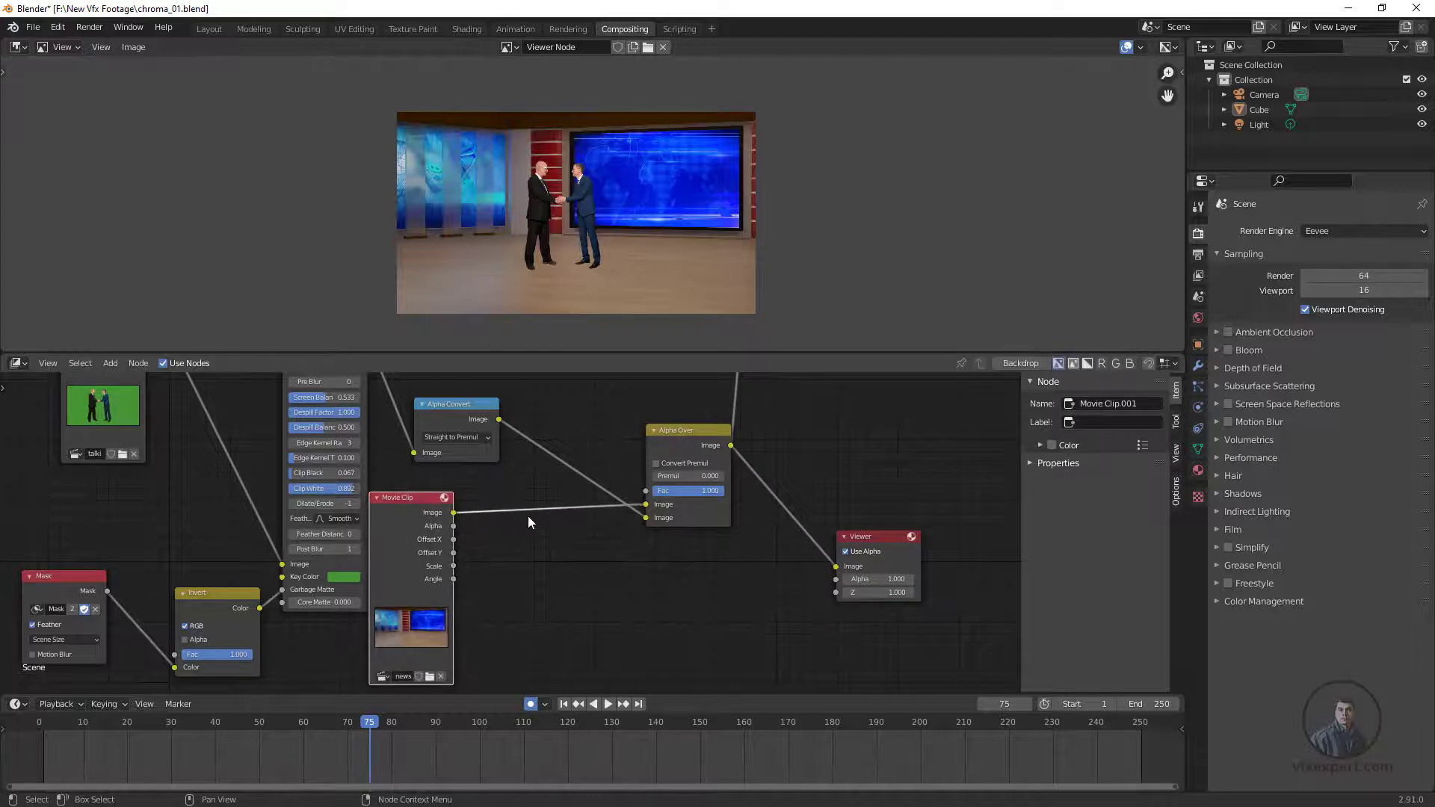
left_click(514, 497)
Insert a Scale node between the studio background clip and Alpha Over, and set its space to Render Size
left_click(110, 362)
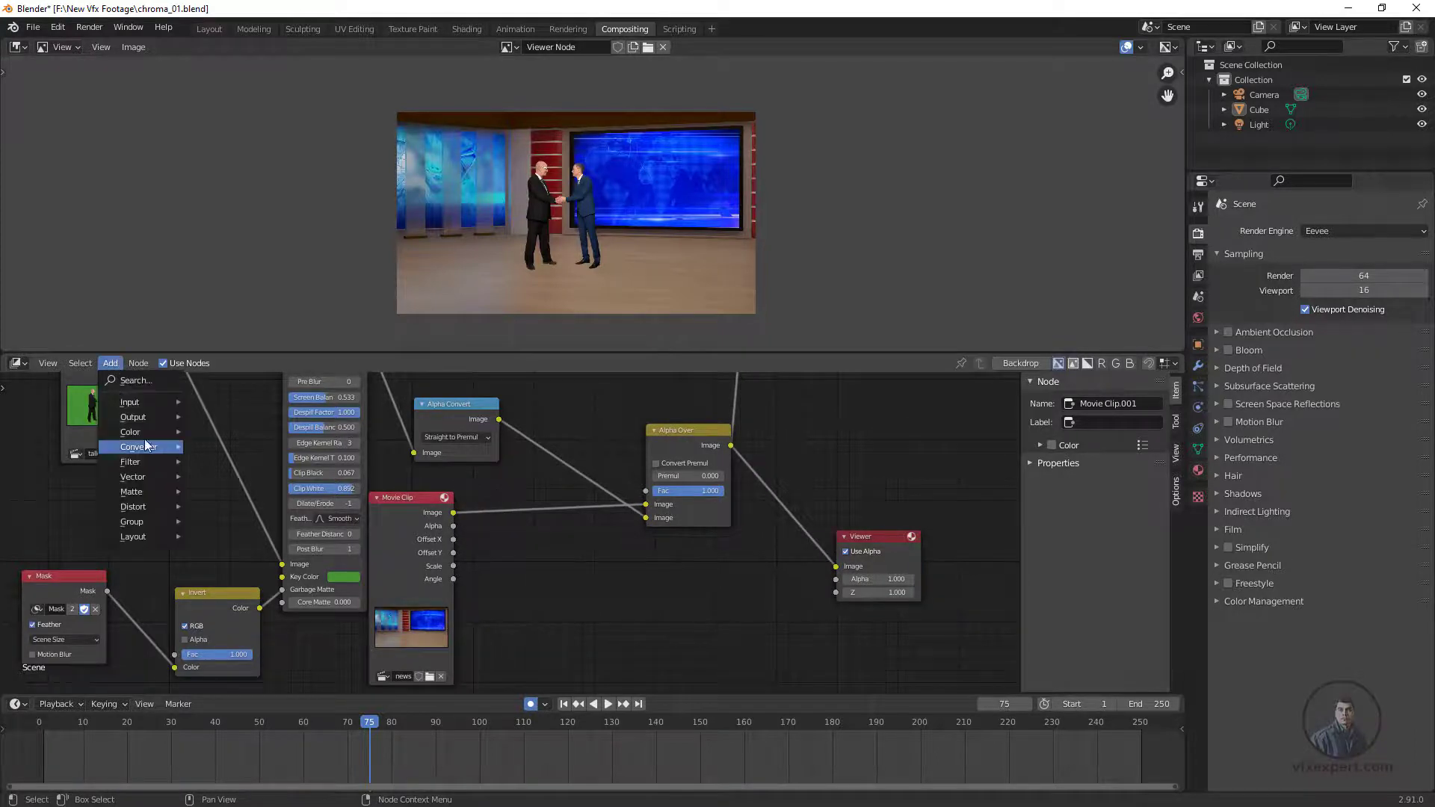
mouse_move(142, 507)
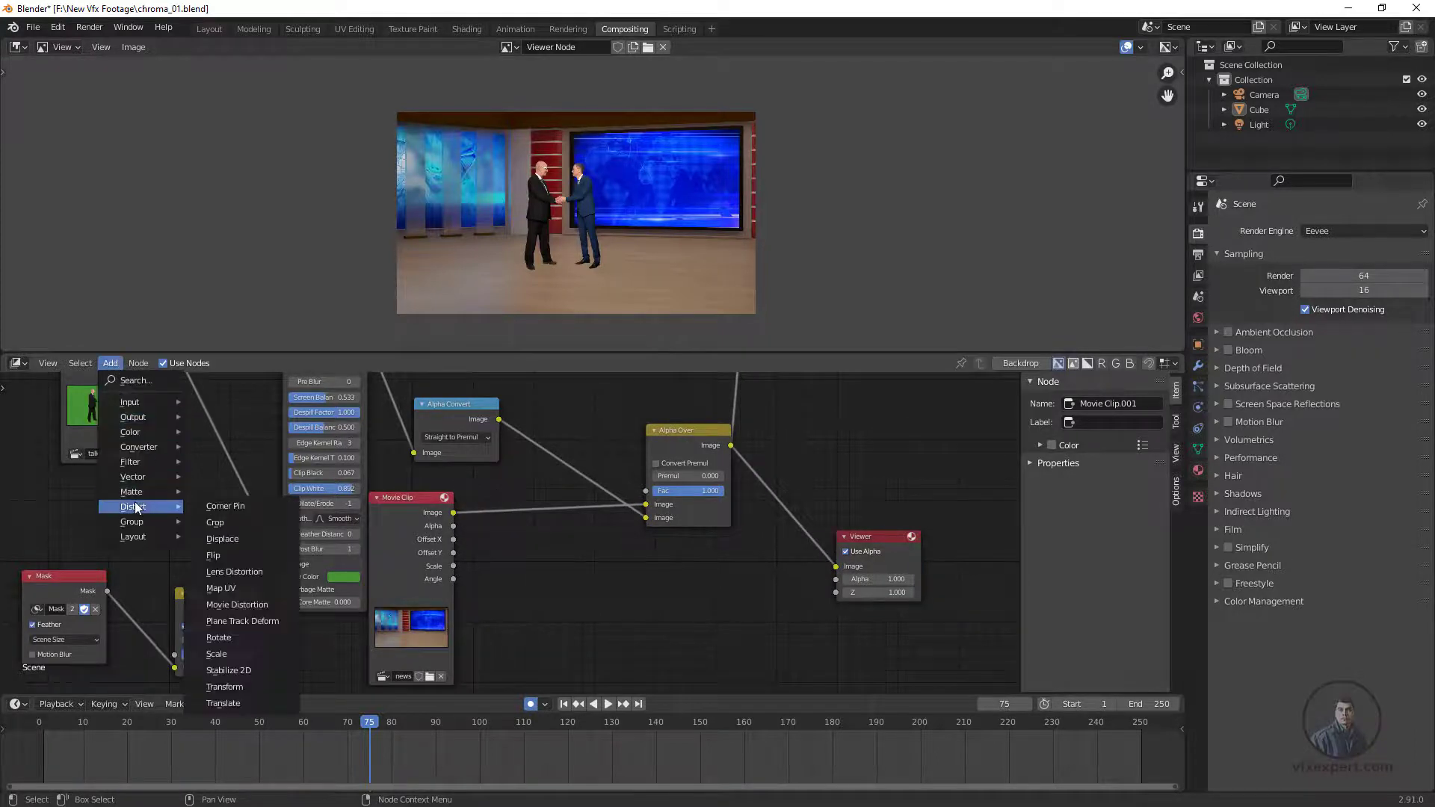
left_click(226, 655)
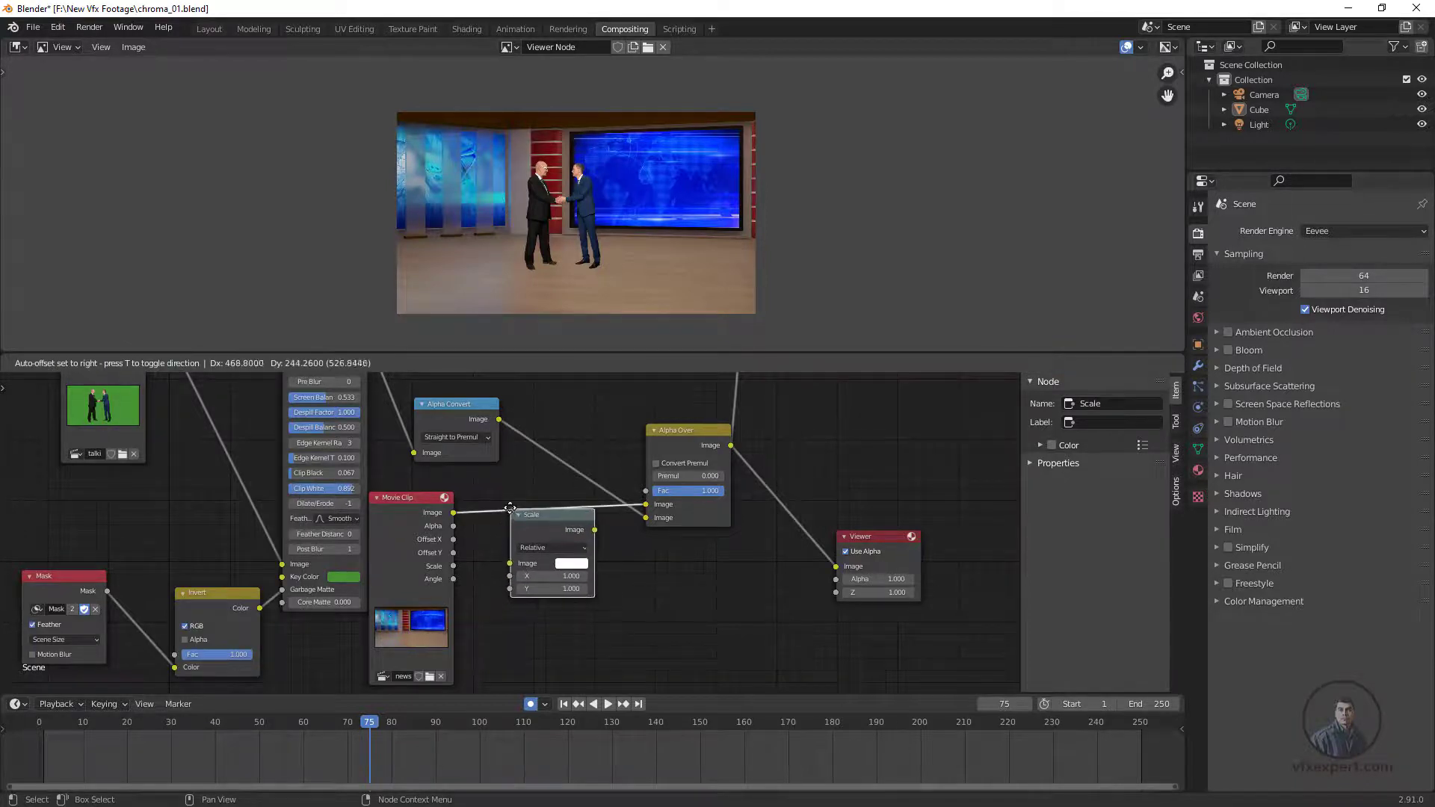
left_click(511, 509)
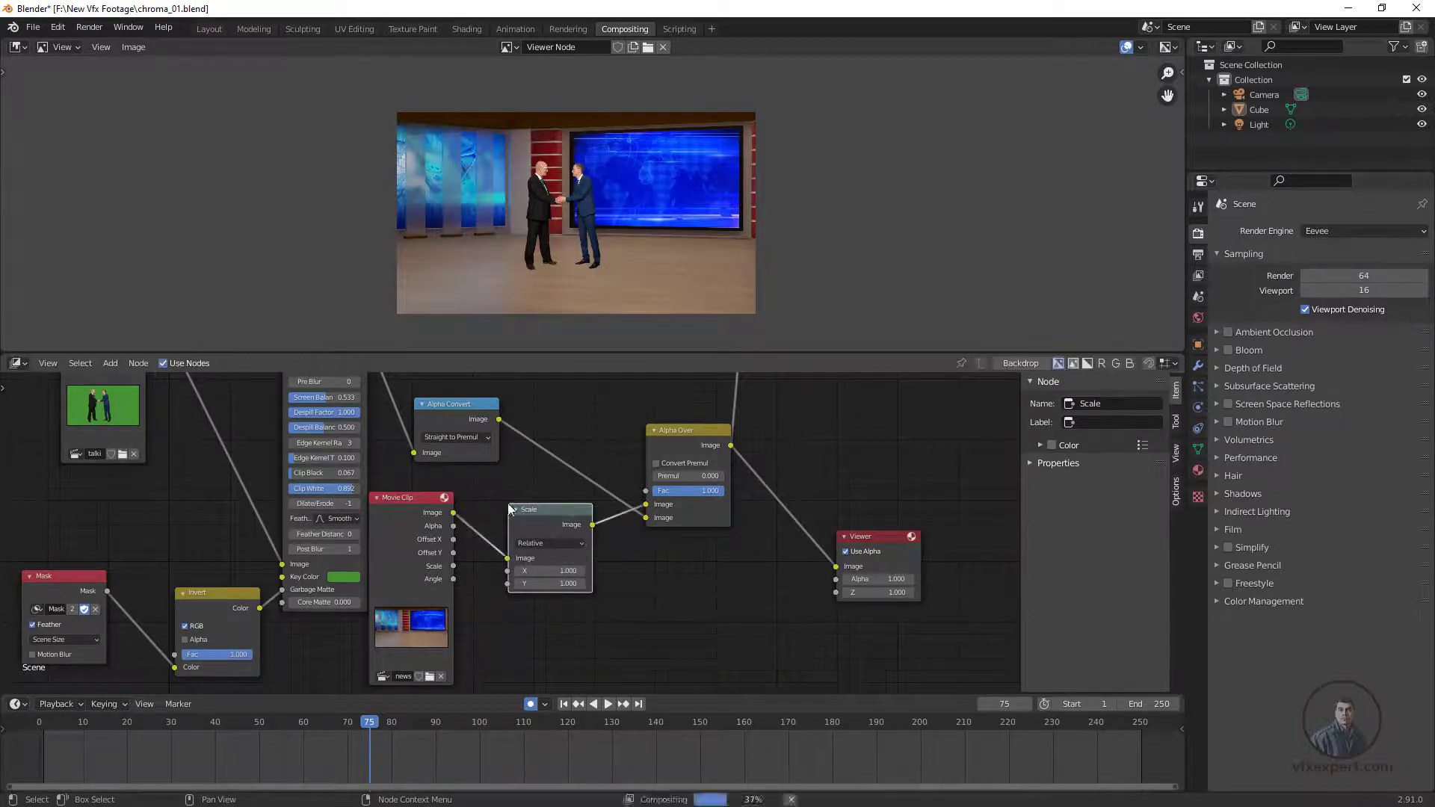
left_click(583, 542)
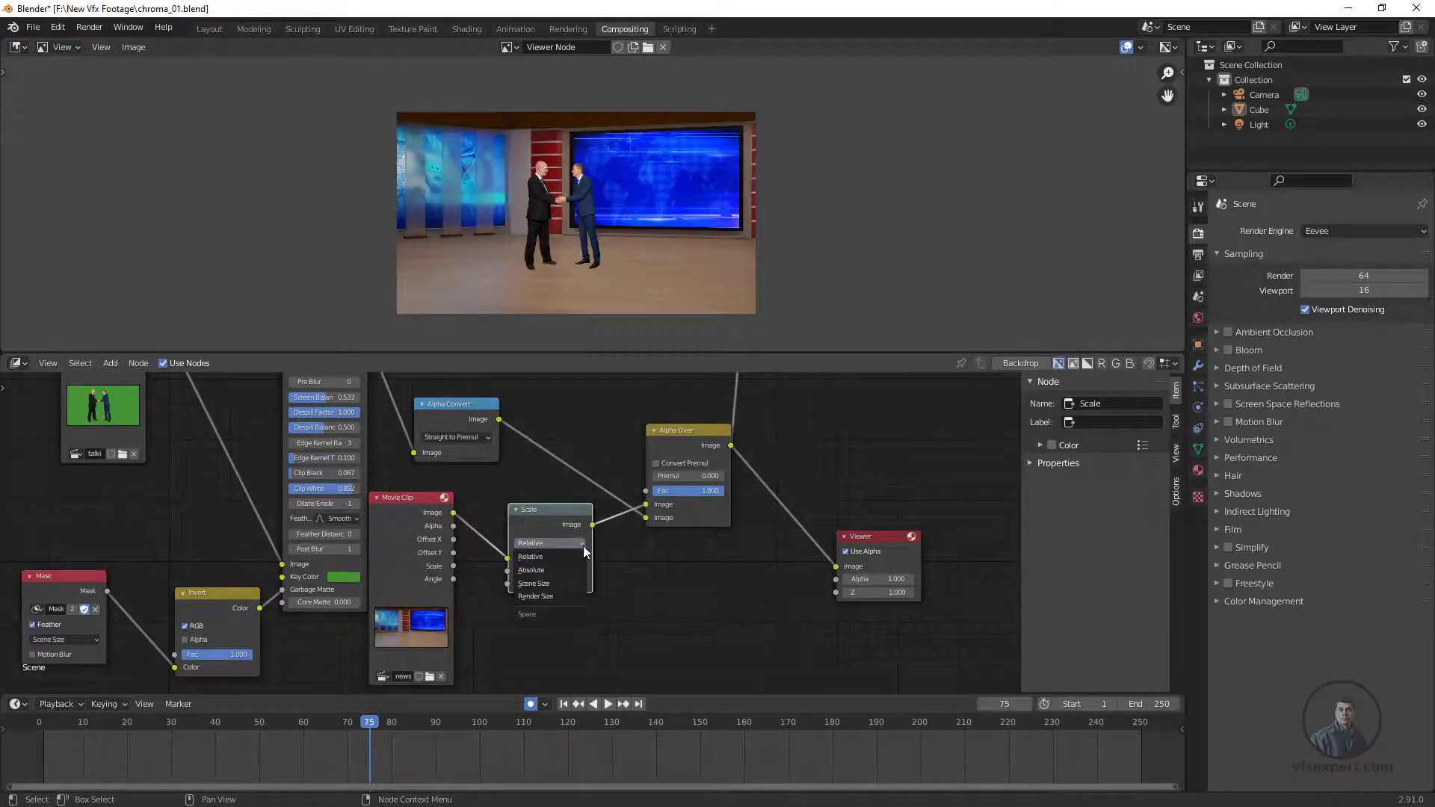
left_click(549, 596)
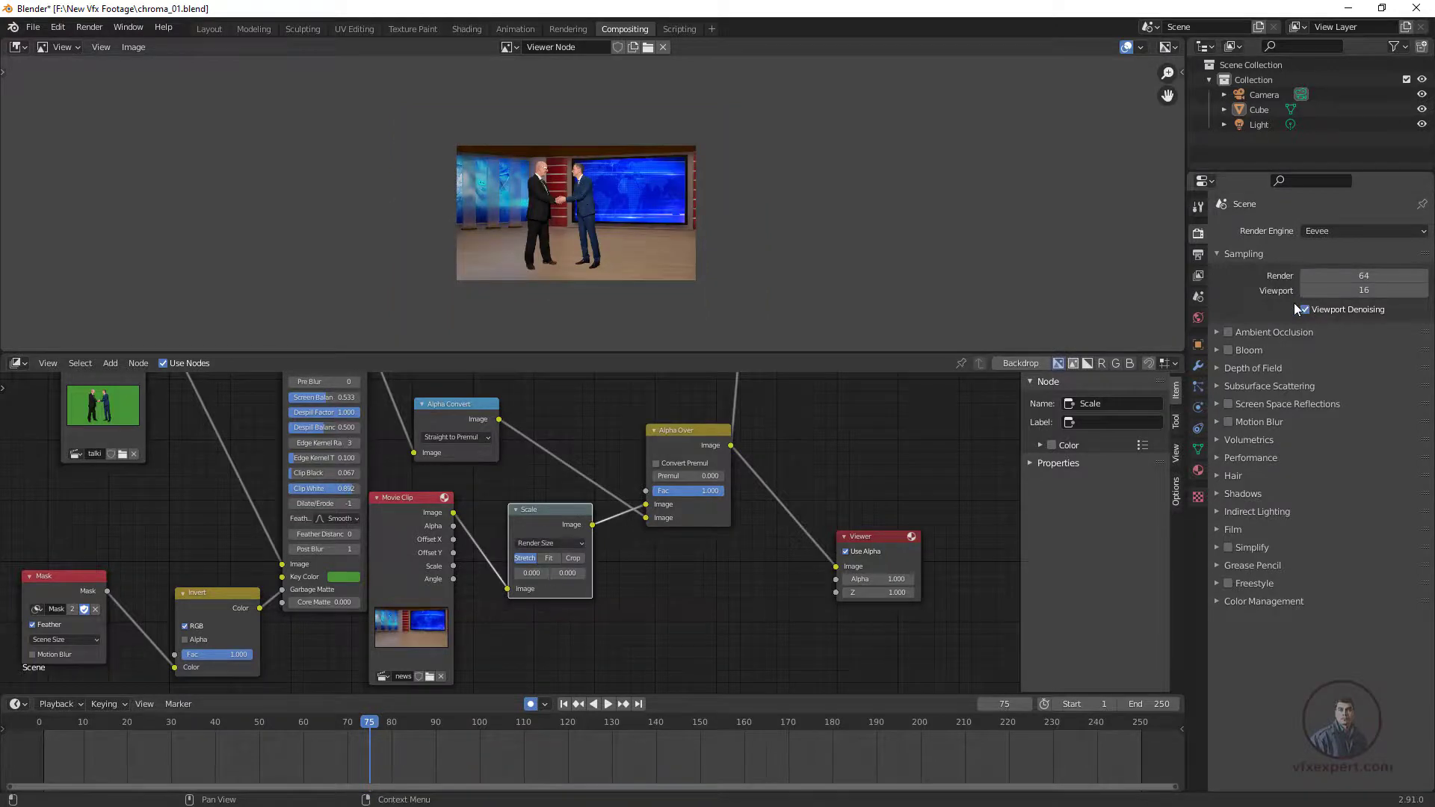
Render the current frame and check that its framing matches the composite in the viewer
scroll(594, 191, "up", 4)
scroll(589, 219, "down", 2)
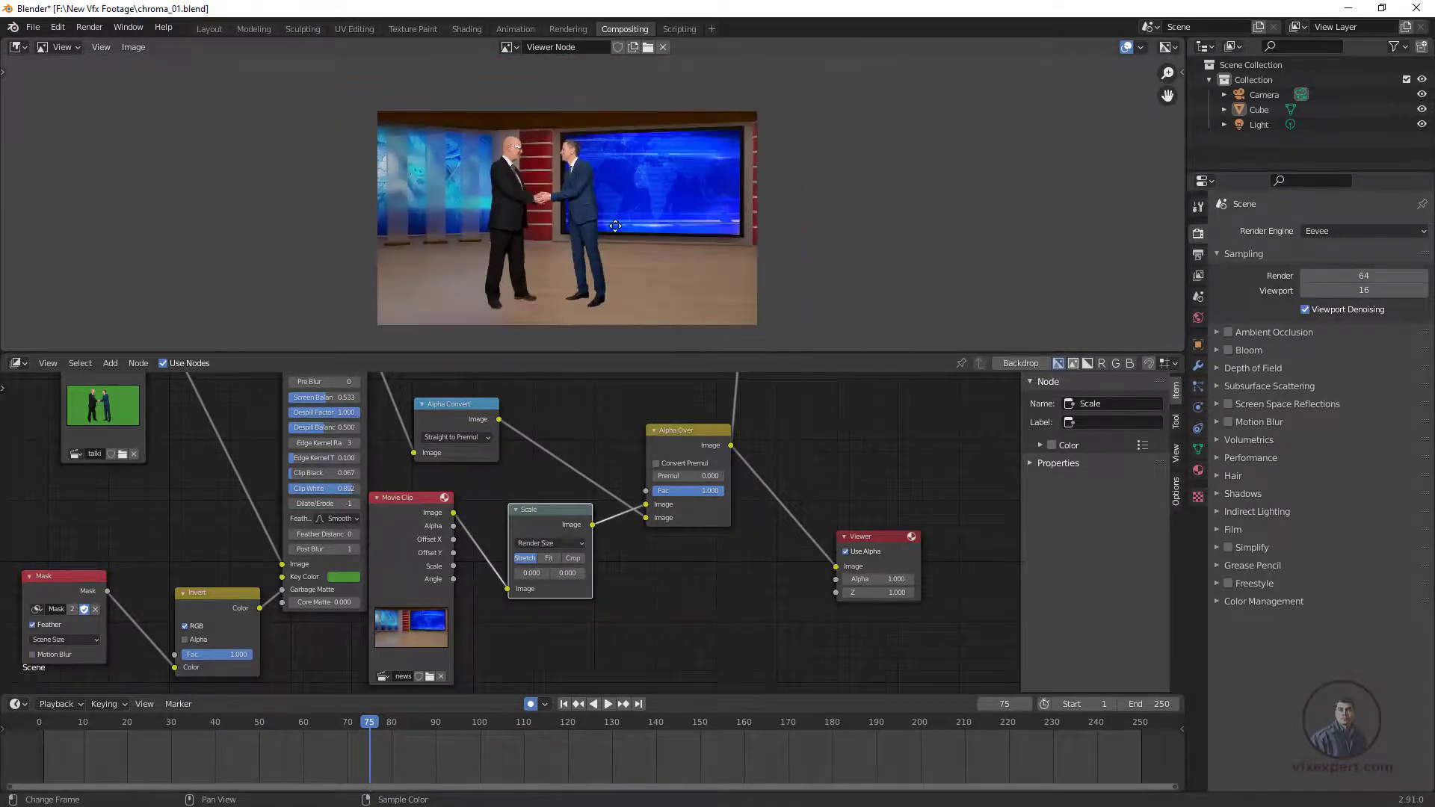
scroll(521, 571, "up", 1)
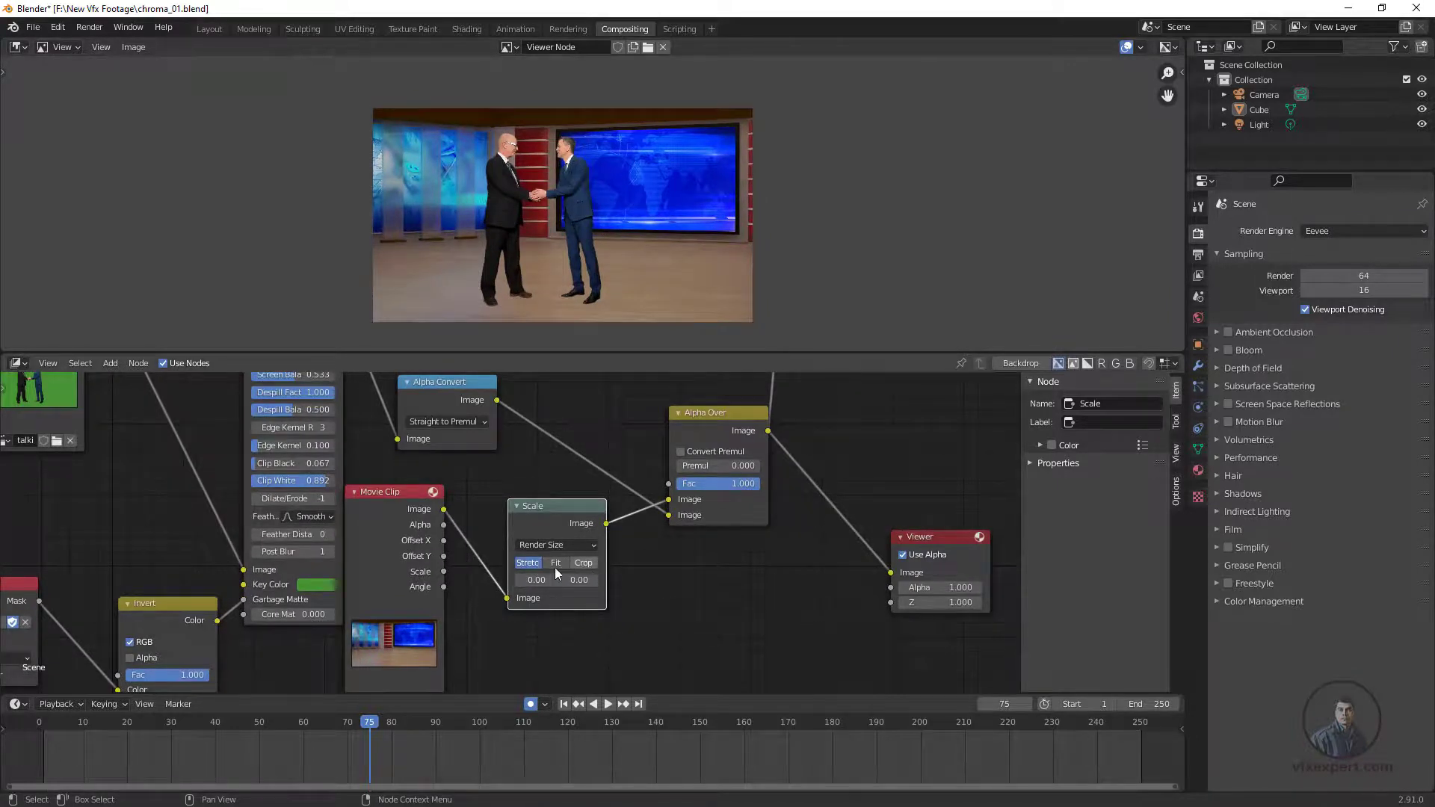
scroll(546, 239, "up", 1)
scroll(581, 262, "down", 1)
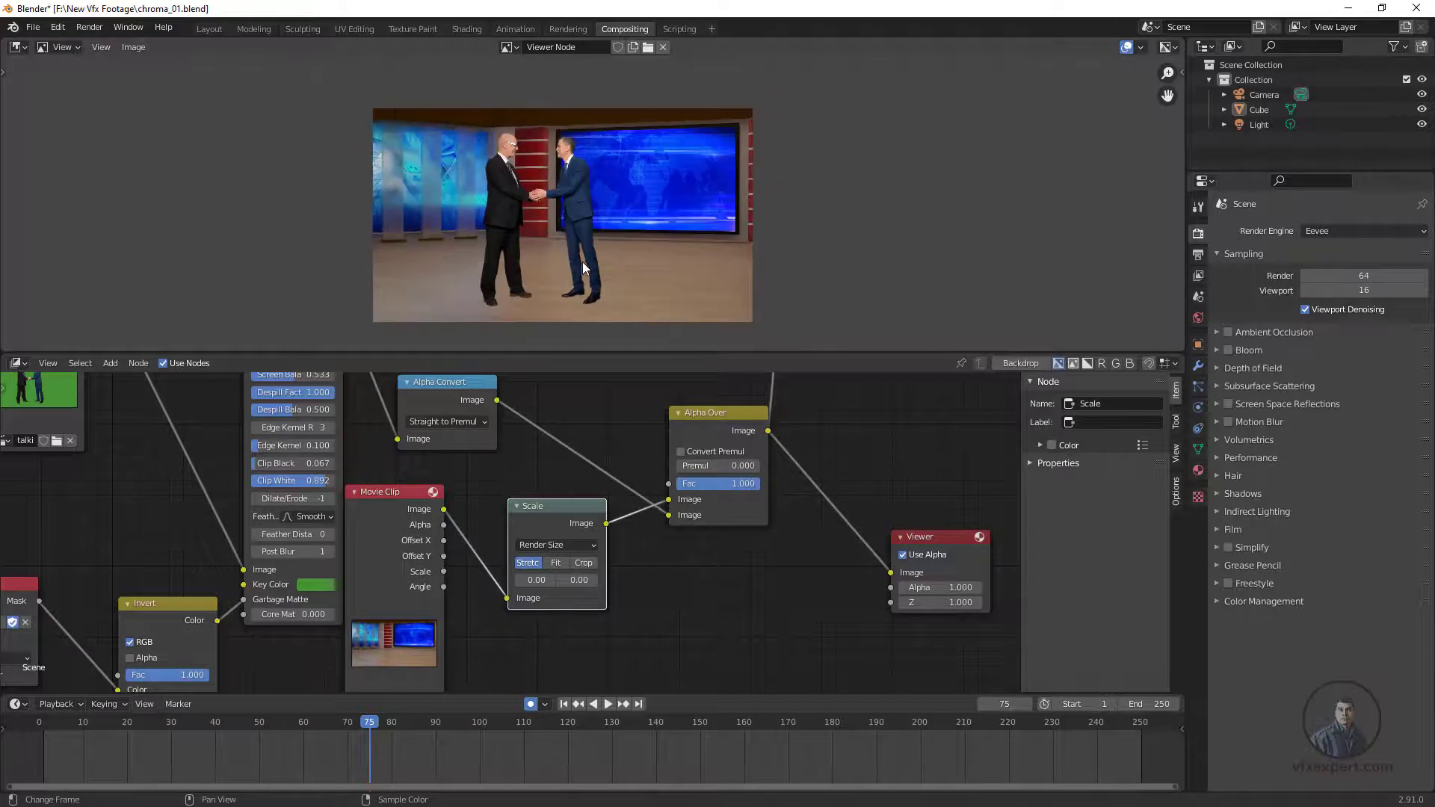
middle_click_drag(581, 262, 595, 249)
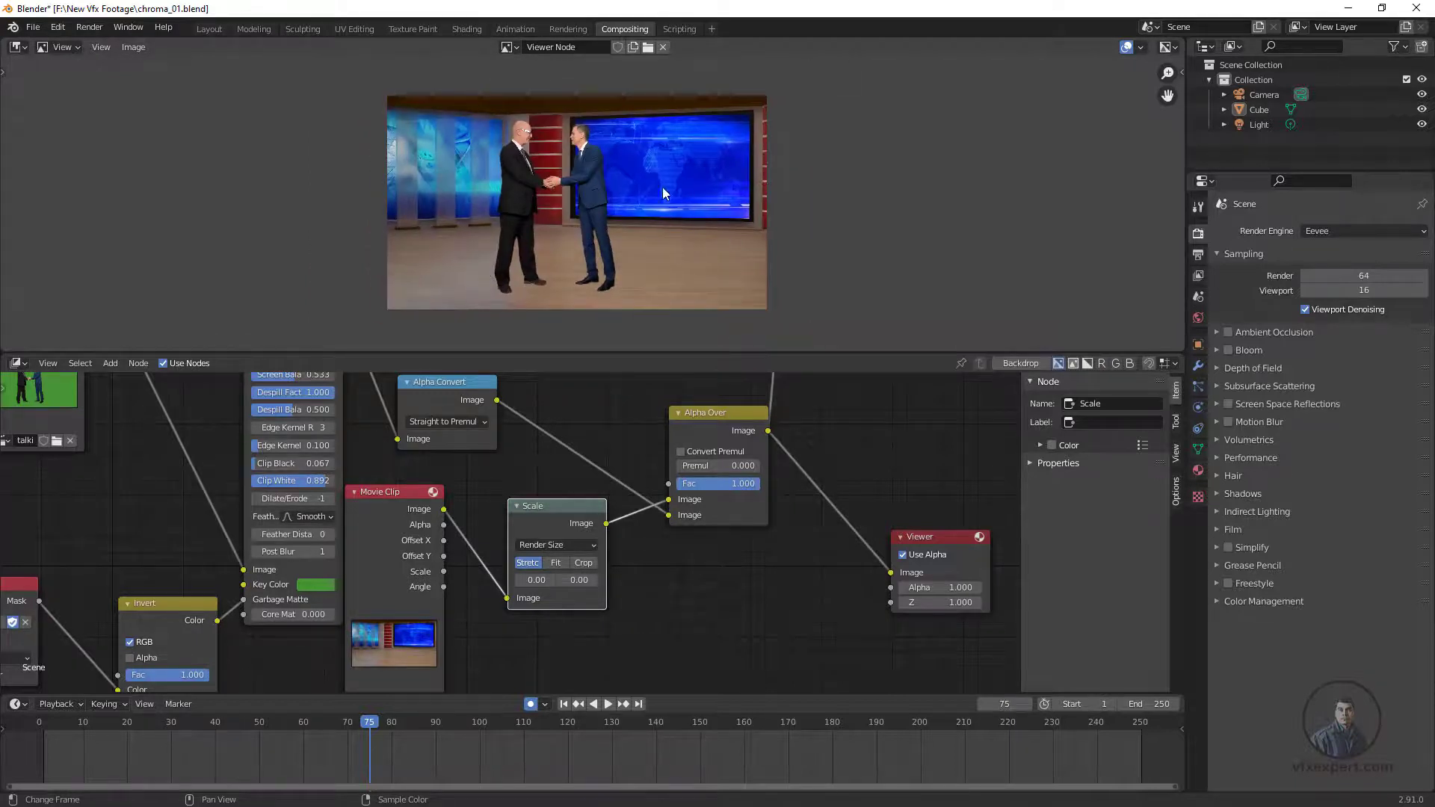
scroll(582, 160, "up", 1)
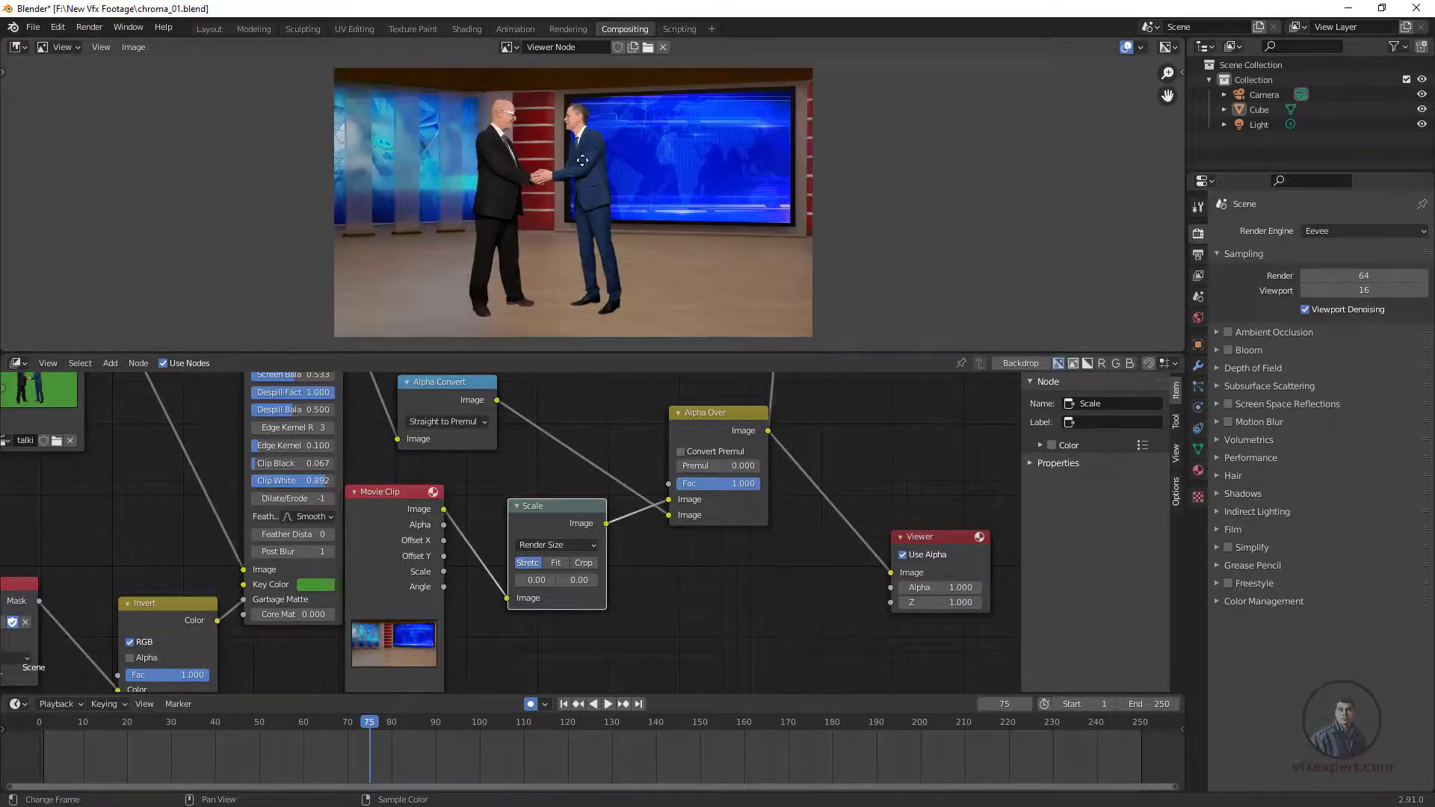
middle_click_drag(583, 160, 640, 174)
left_click(90, 27)
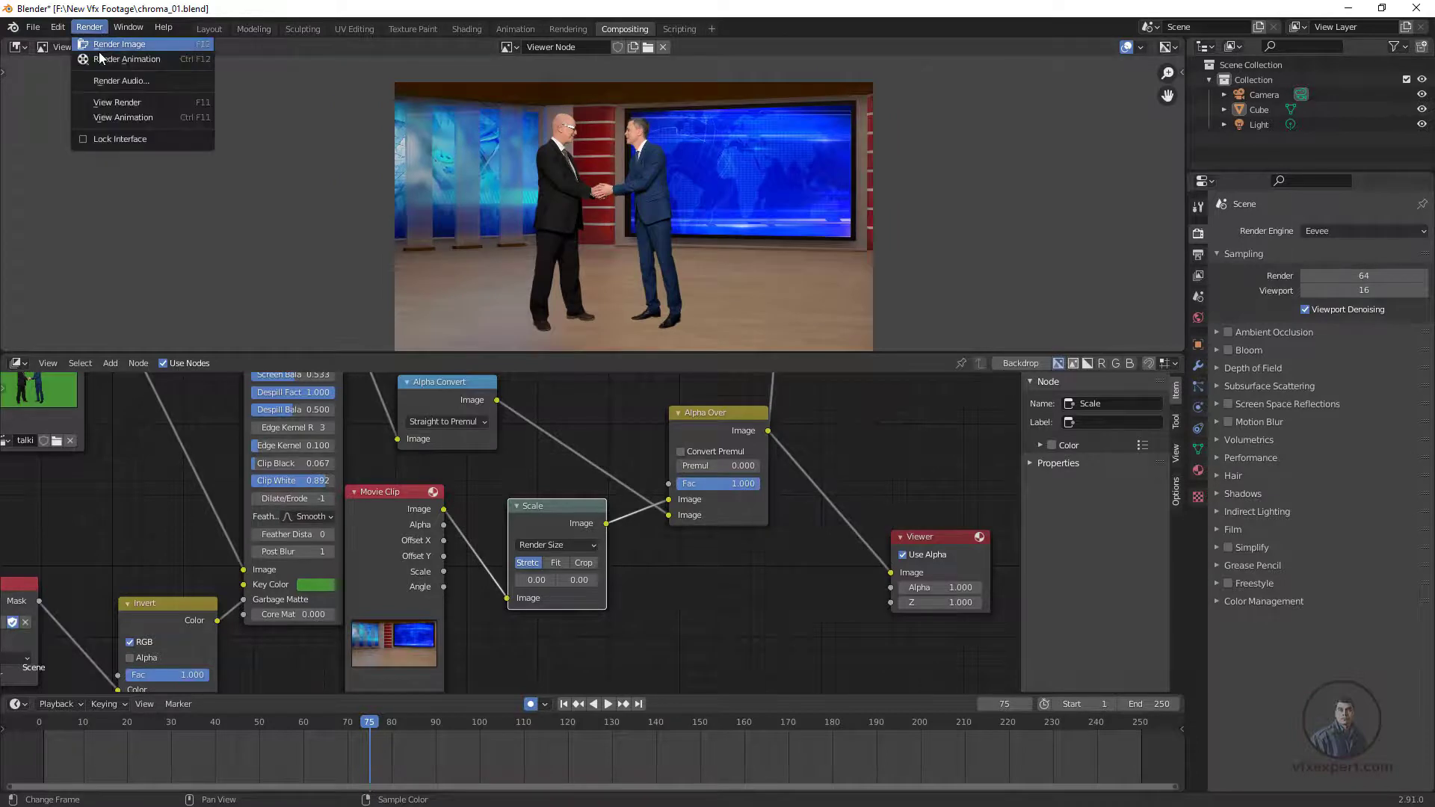
left_click(116, 45)
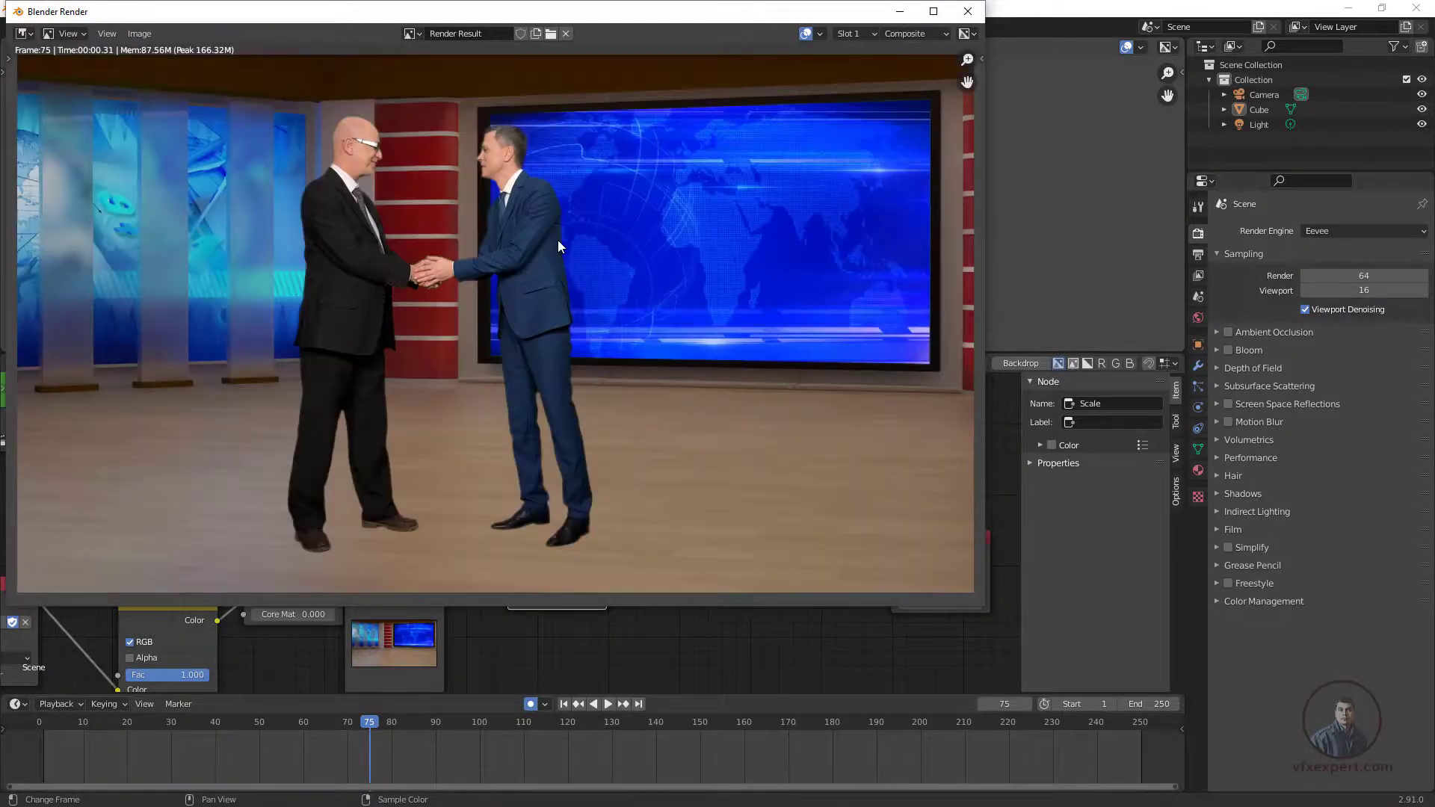
scroll(557, 240, "down", 2)
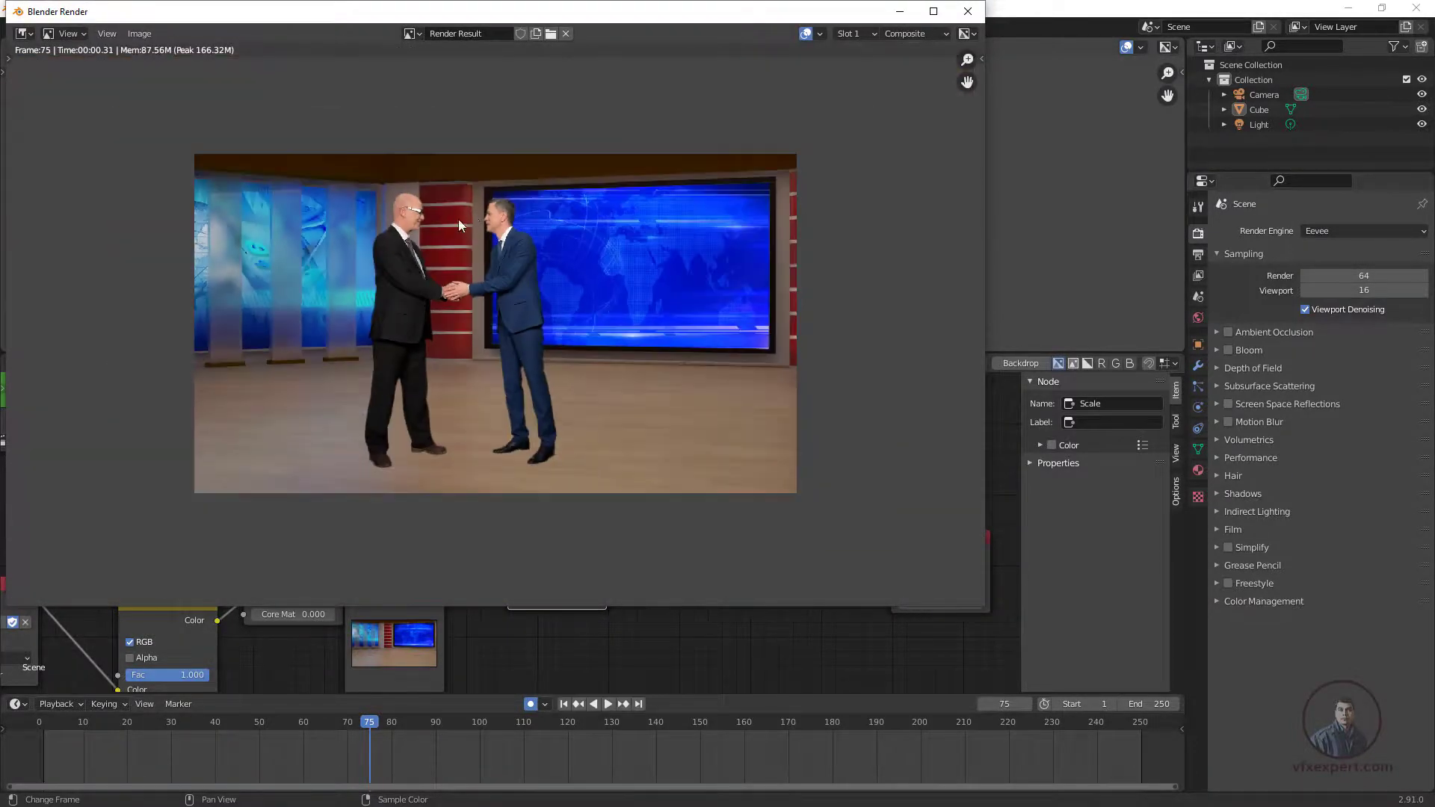
left_click(967, 11)
Go to frame 132 and move the Alpha Convert node up to free space before Alpha Over
left_click_drag(380, 727, 620, 722)
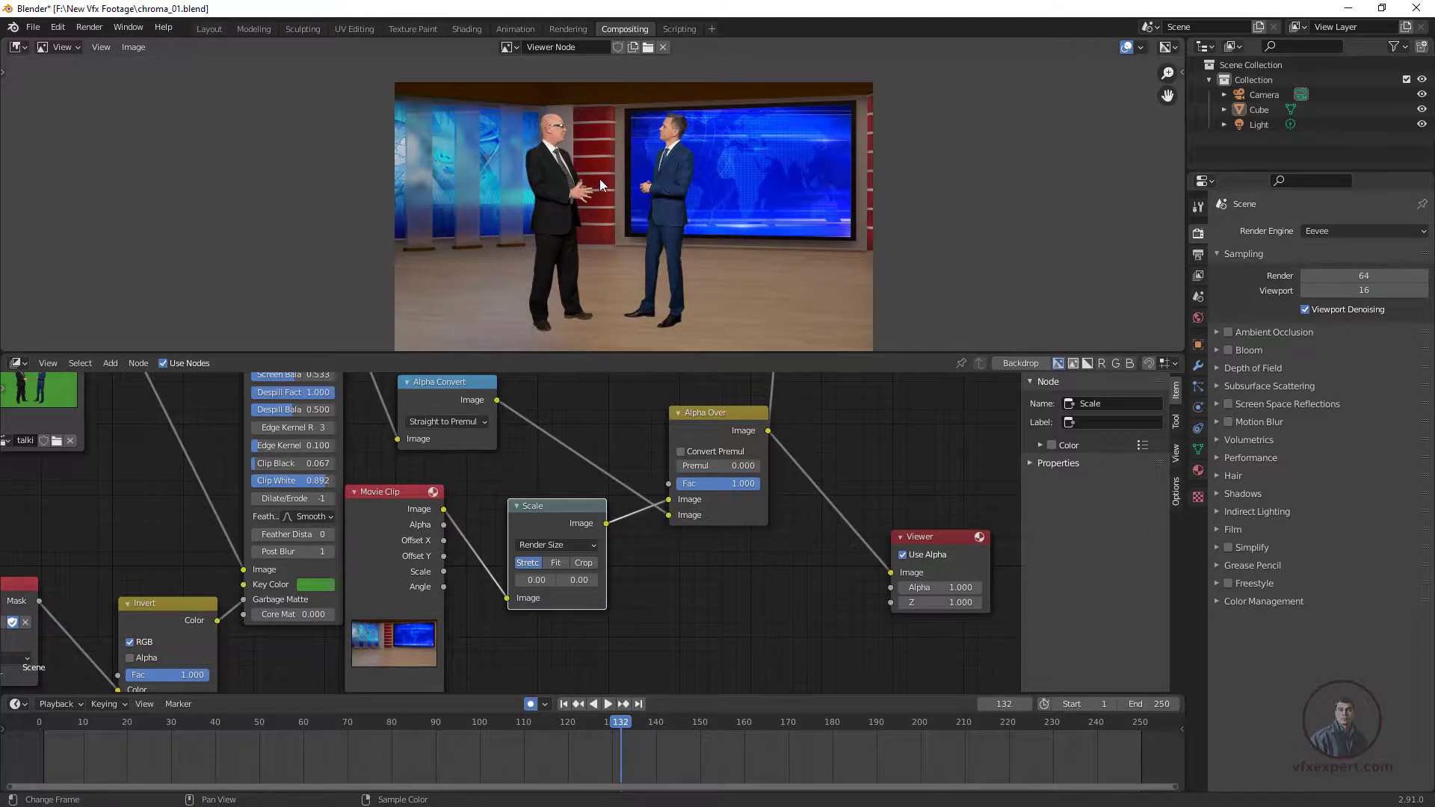
scroll(568, 465, "down", 2)
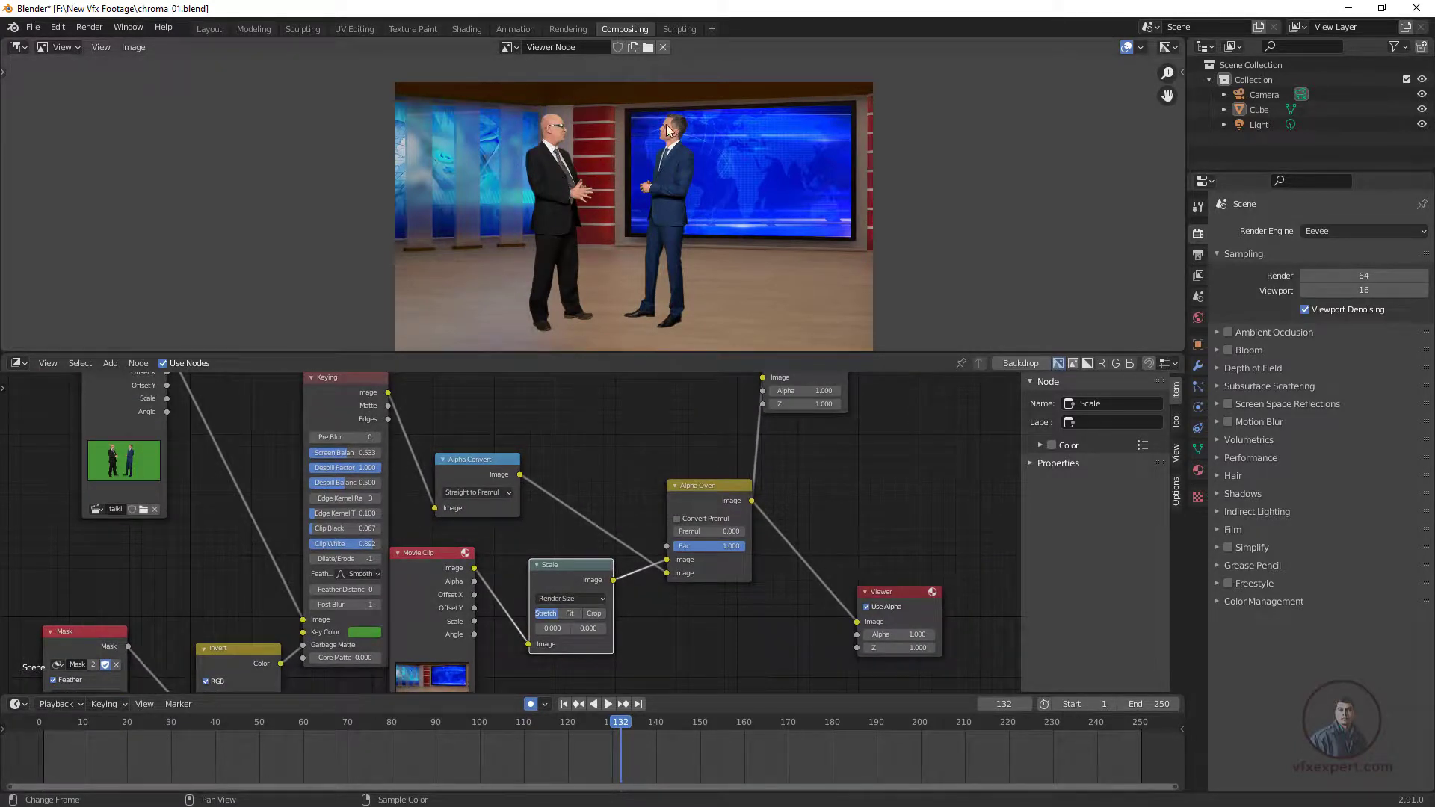
scroll(553, 542, "down", 1)
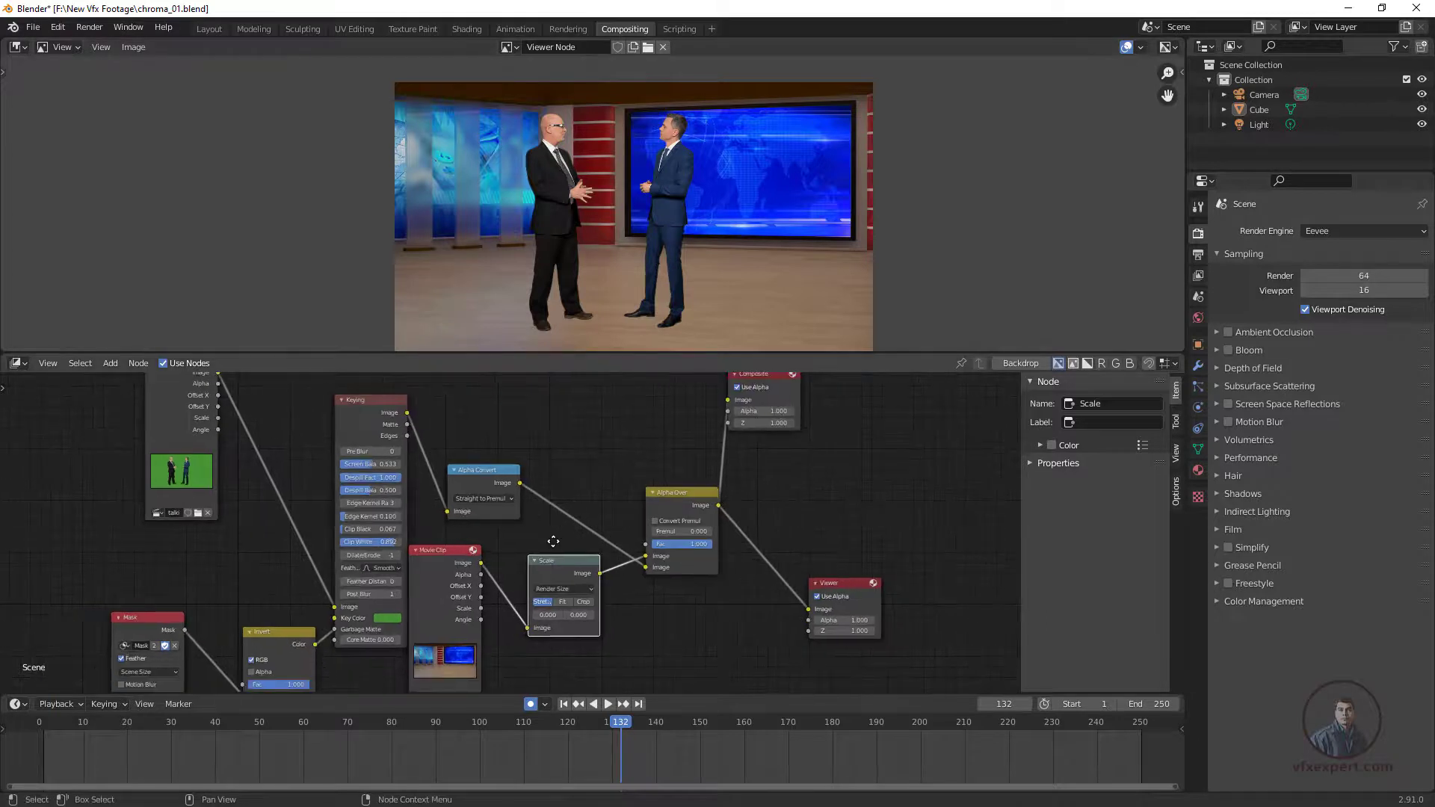
middle_click_drag(553, 541, 587, 575)
left_click_drag(531, 508, 526, 469)
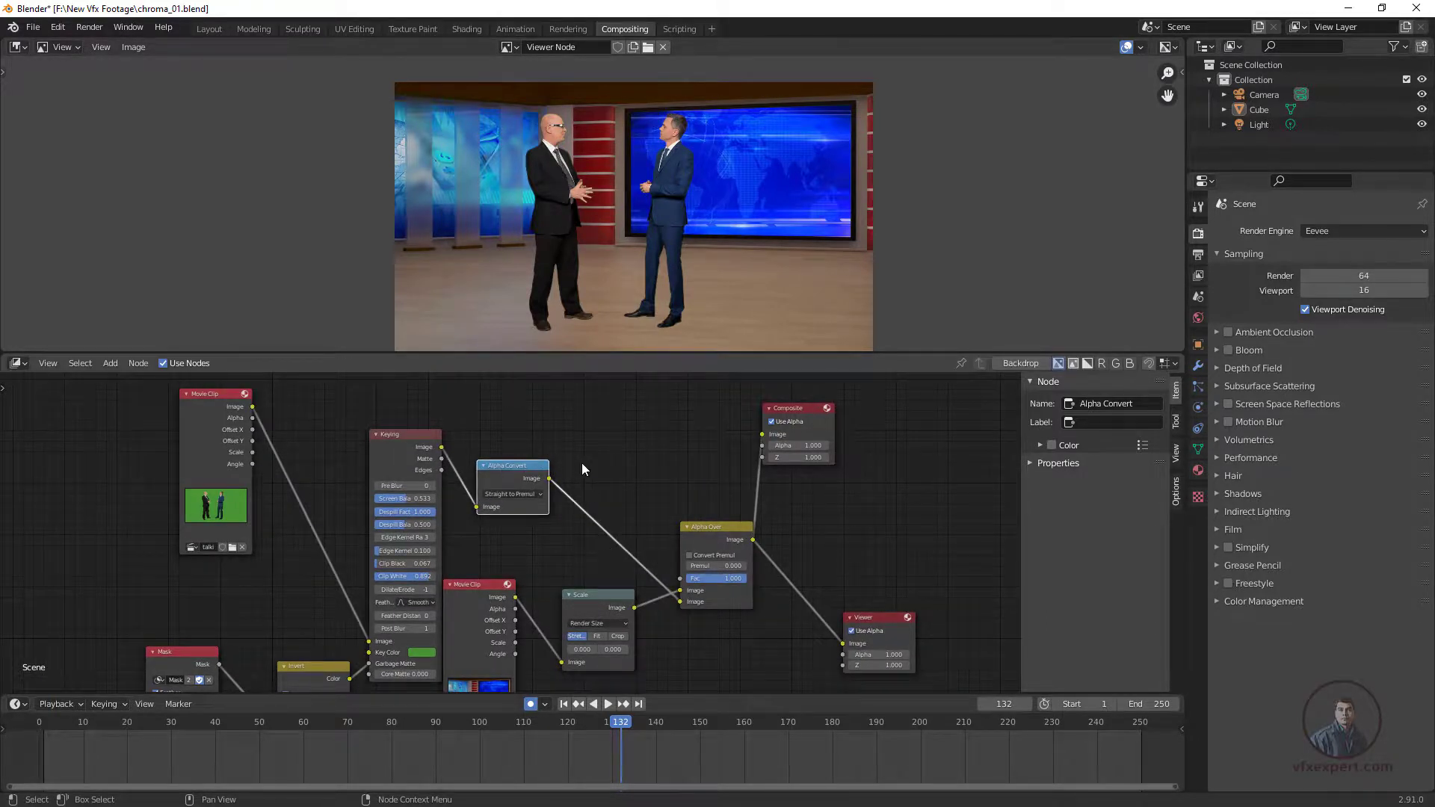
middle_click_drag(531, 444, 537, 436)
left_click_drag(525, 459, 517, 425)
Insert a Transform node between Alpha Convert and Alpha Over, placed level with Alpha Convert
left_click(111, 364)
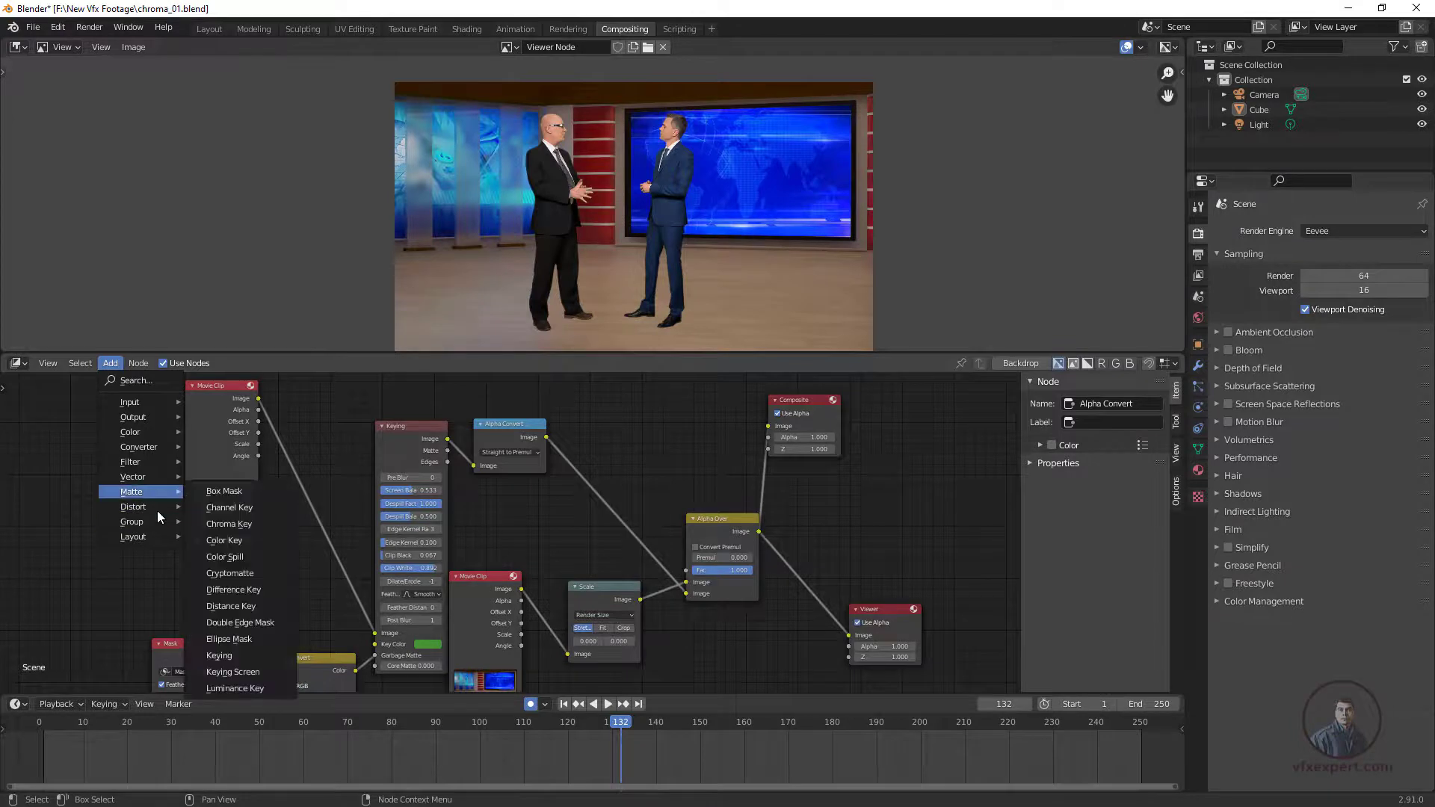
mouse_move(146, 506)
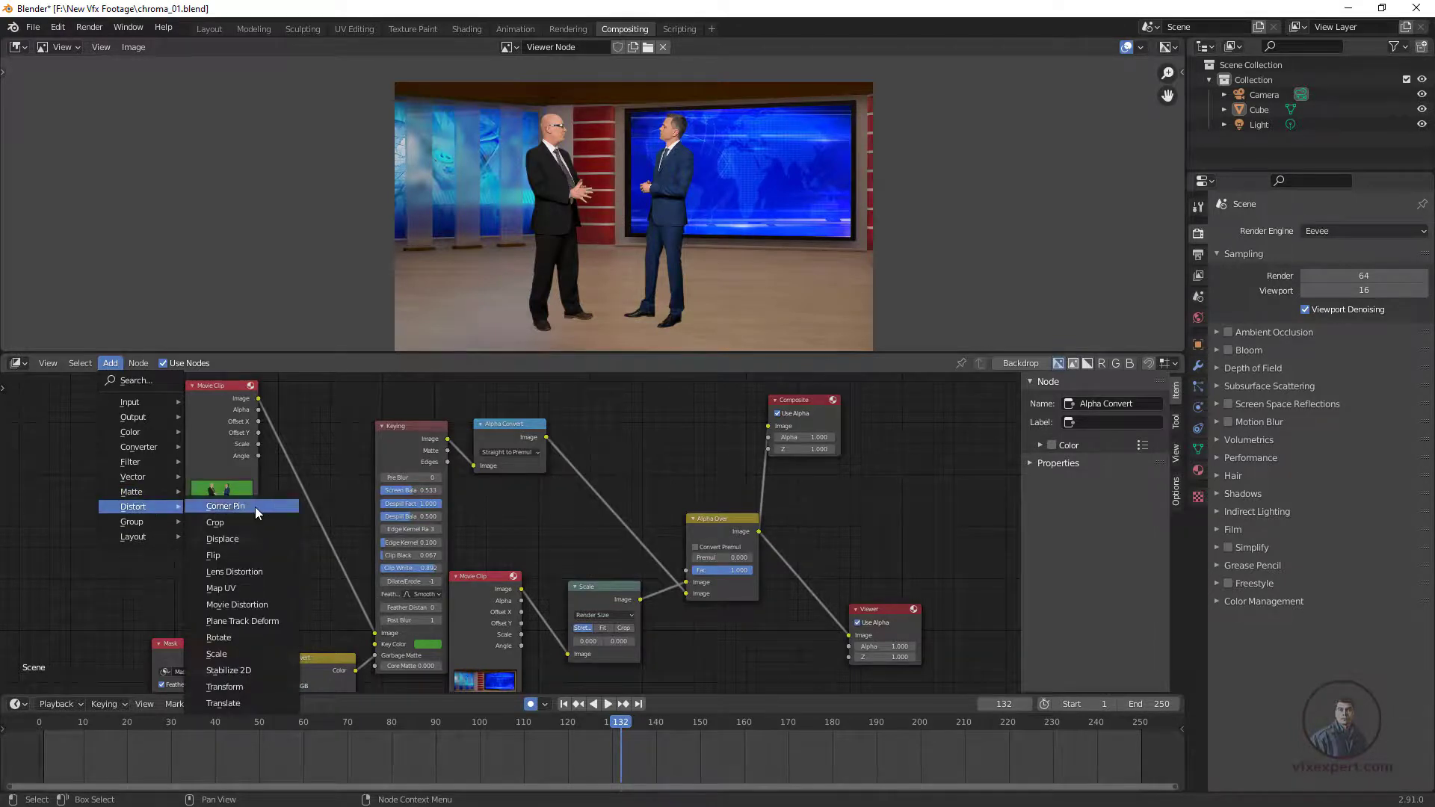
left_click(218, 685)
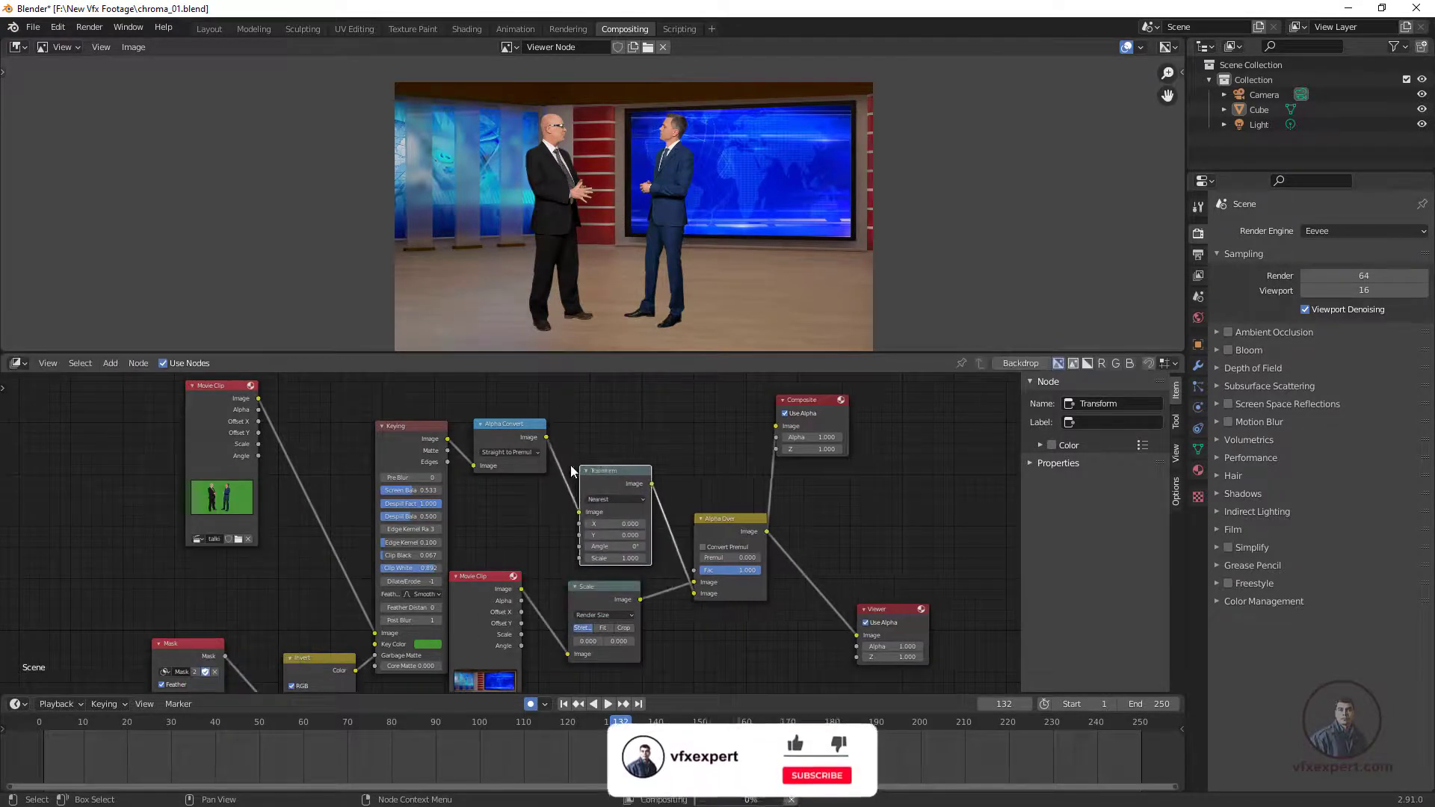
left_click(625, 407)
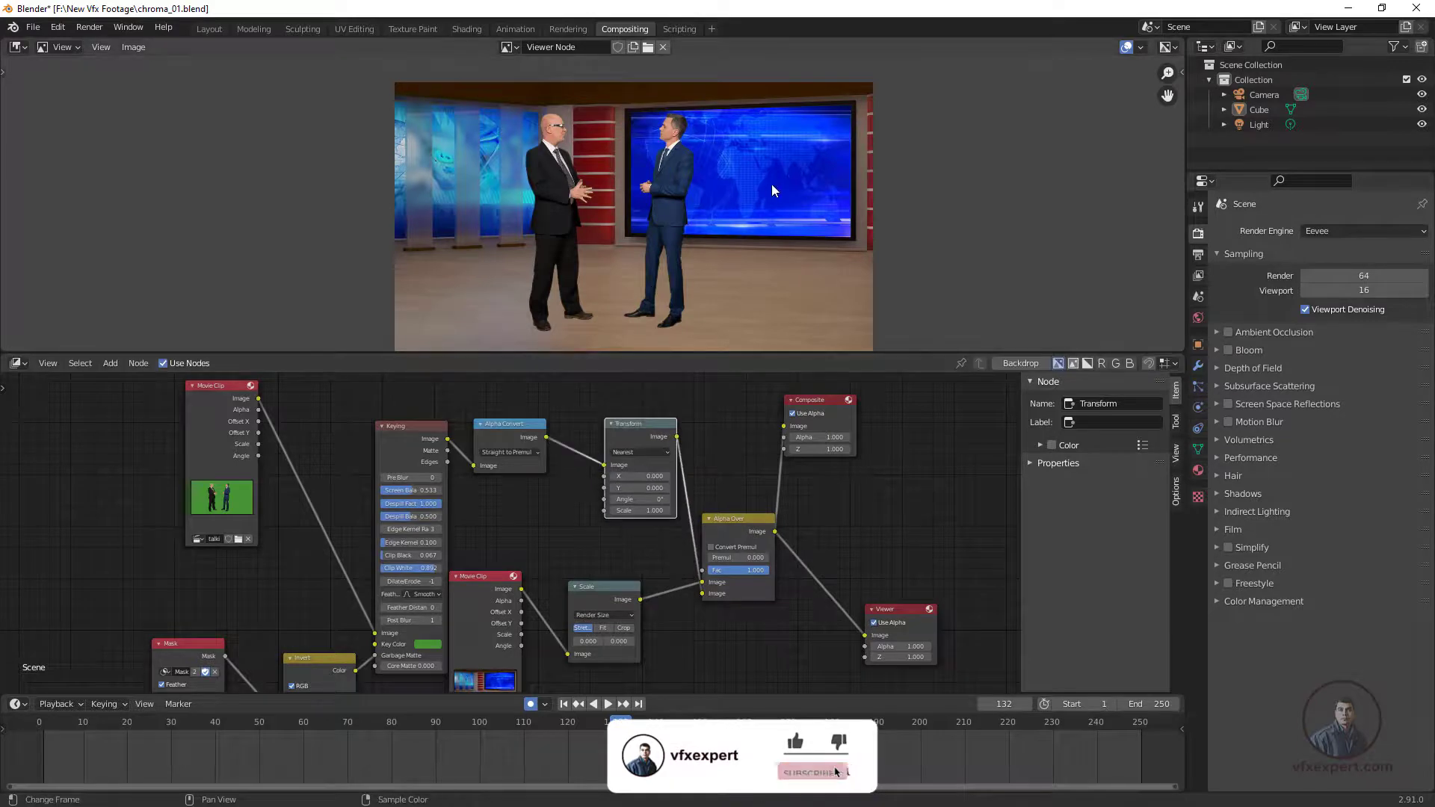
Shift the keyed men horizontally by setting the Transform node's X offset to about 15.7, and check their placement
left_click_drag(626, 476, 601, 526)
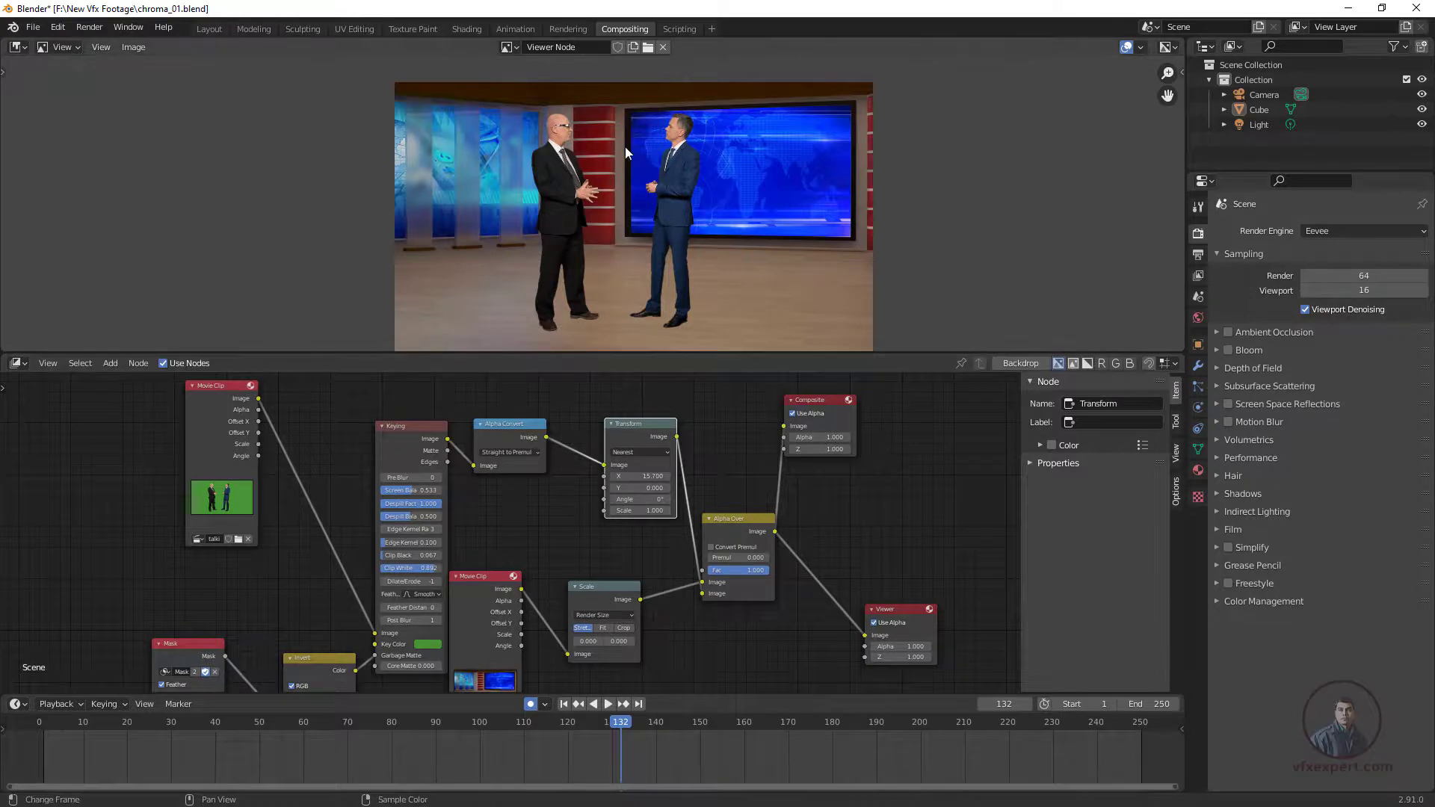
scroll(600, 165, "up", 2)
scroll(648, 236, "down", 3)
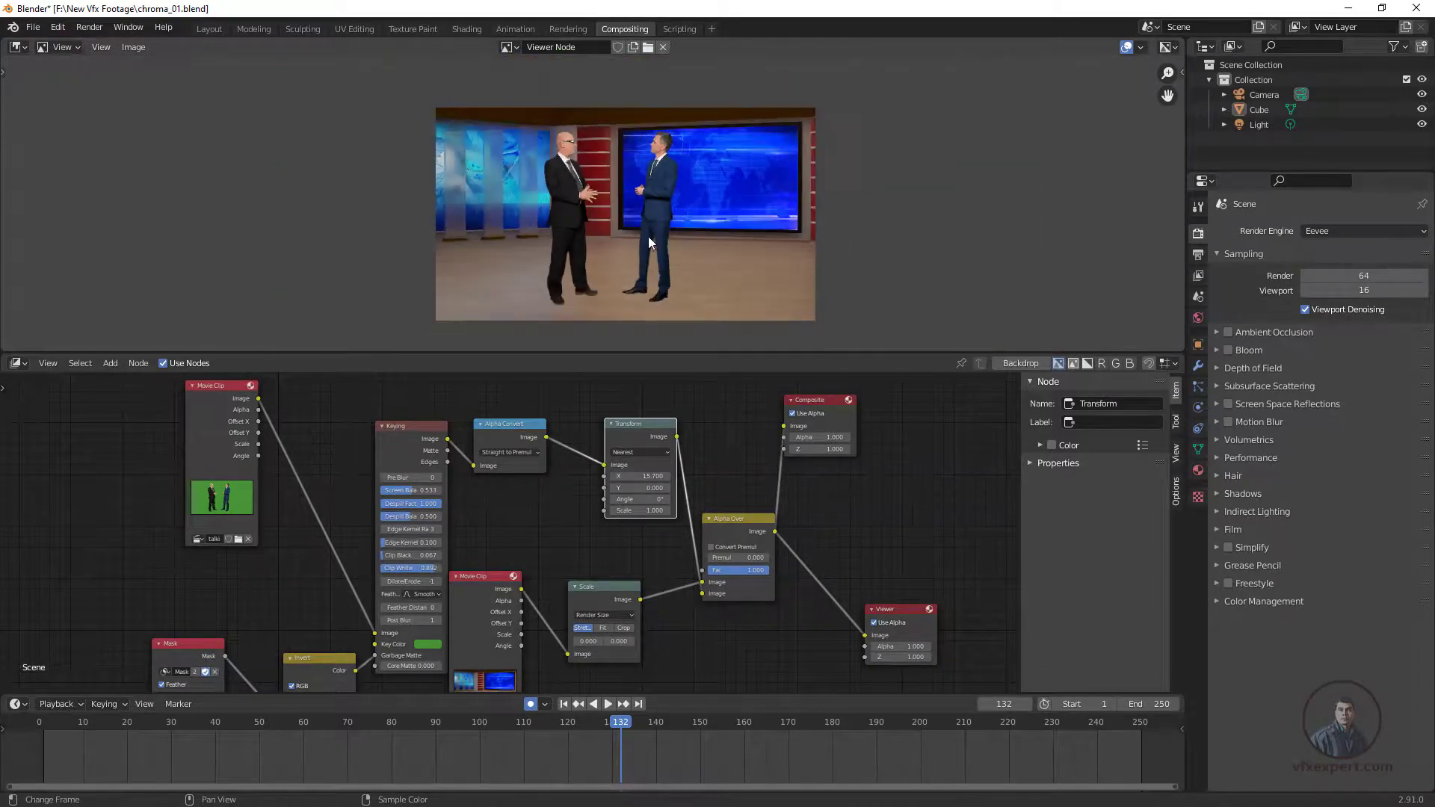
scroll(670, 241, "up", 1)
middle_click_drag(670, 240, 646, 238)
scroll(567, 555, "down", 2)
middle_click_drag(640, 569, 628, 542)
Play the timeline and scrub to frame 128 to check the men's position against the studio background
left_click_drag(686, 356, 685, 350)
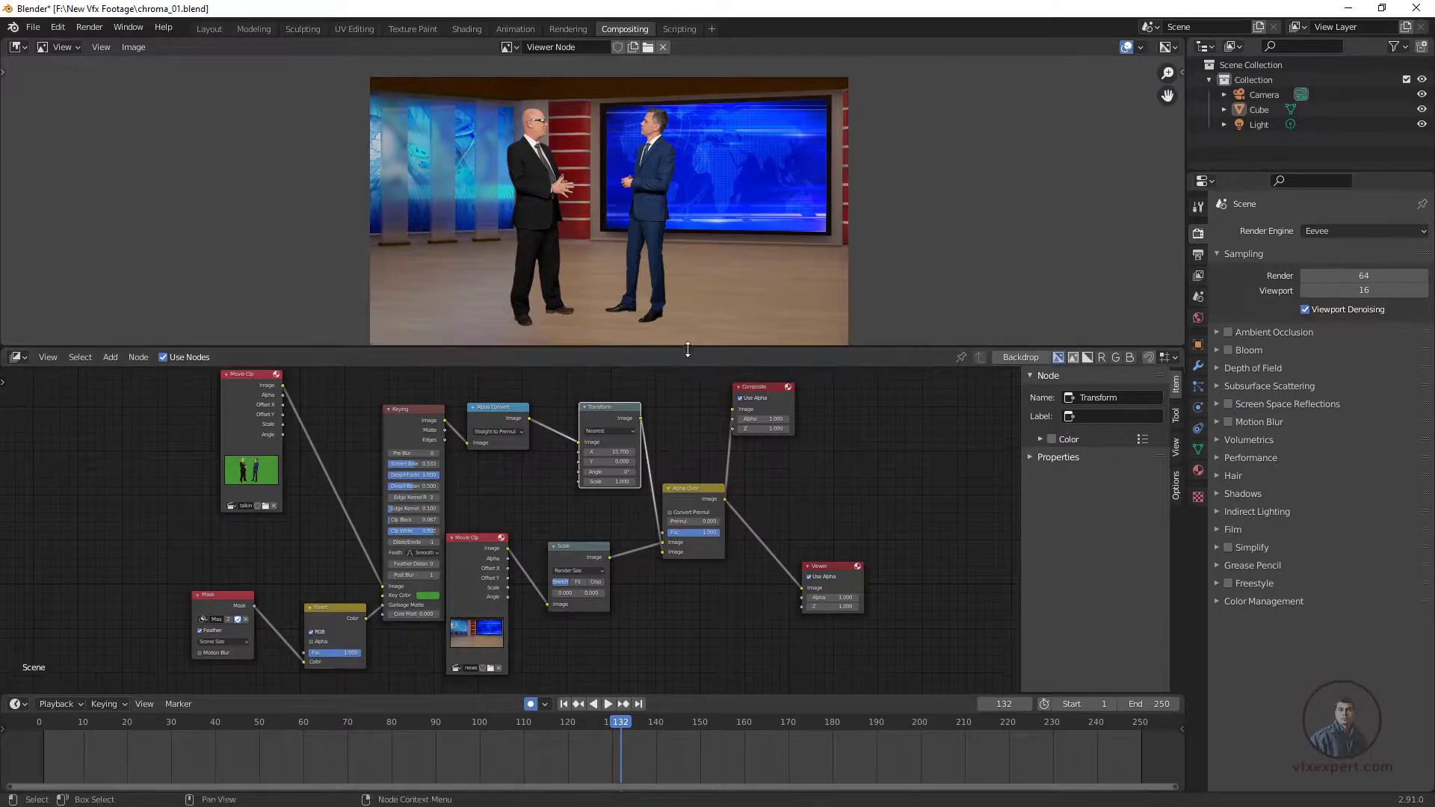
left_click(608, 703)
left_click_drag(573, 723, 604, 775)
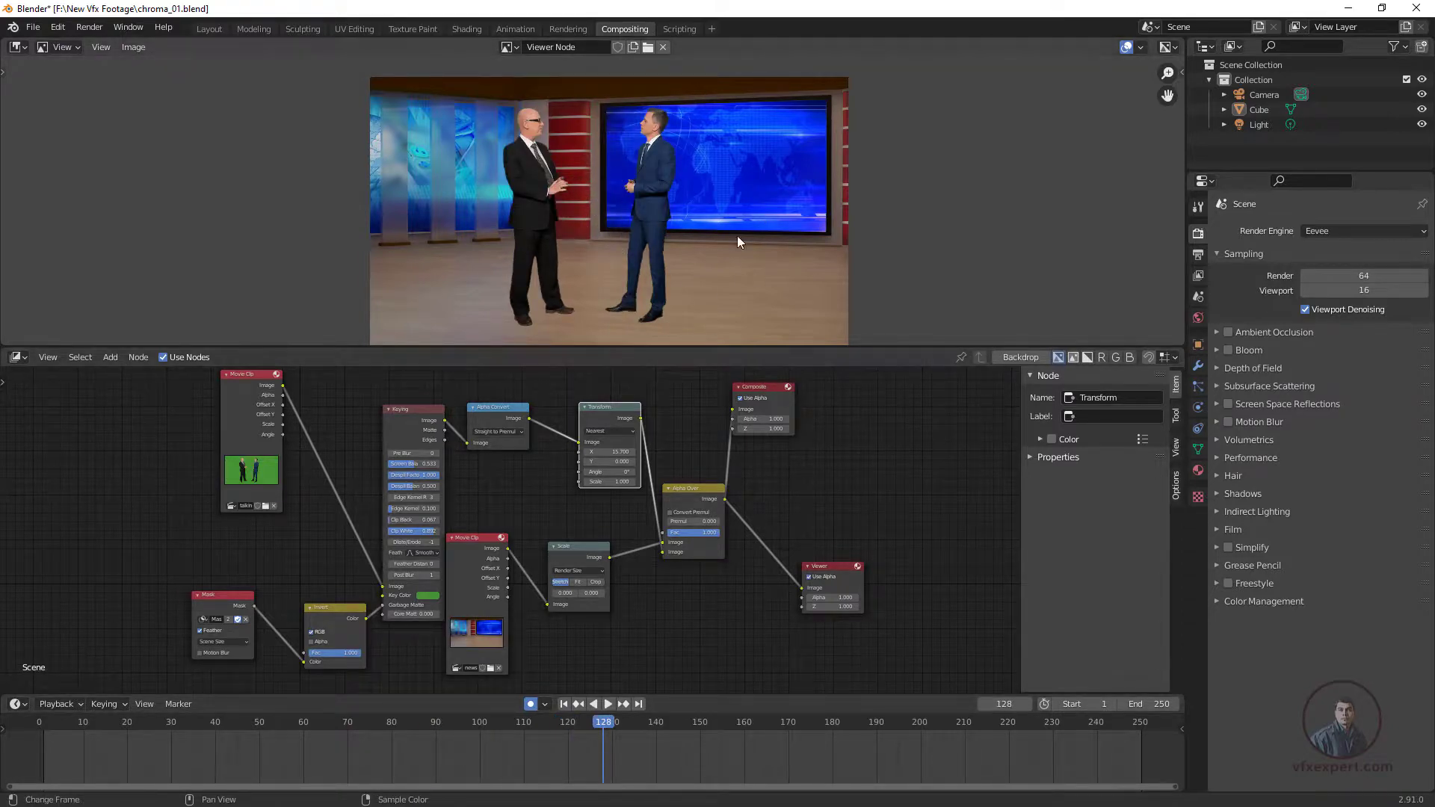
middle_click_drag(688, 205, 684, 199)
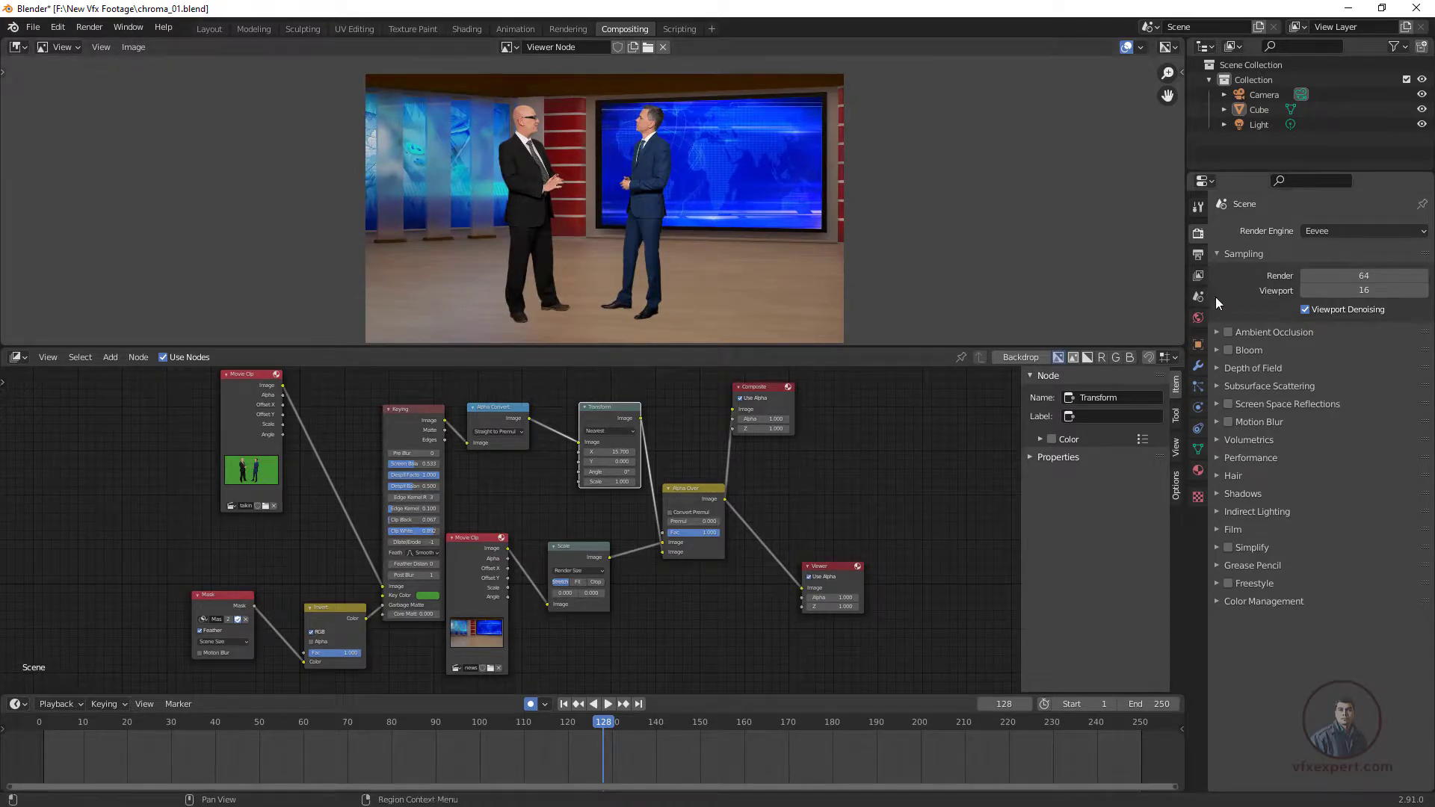
Set the render output file format to AVI JPEG with 97% quality
left_click(1197, 256)
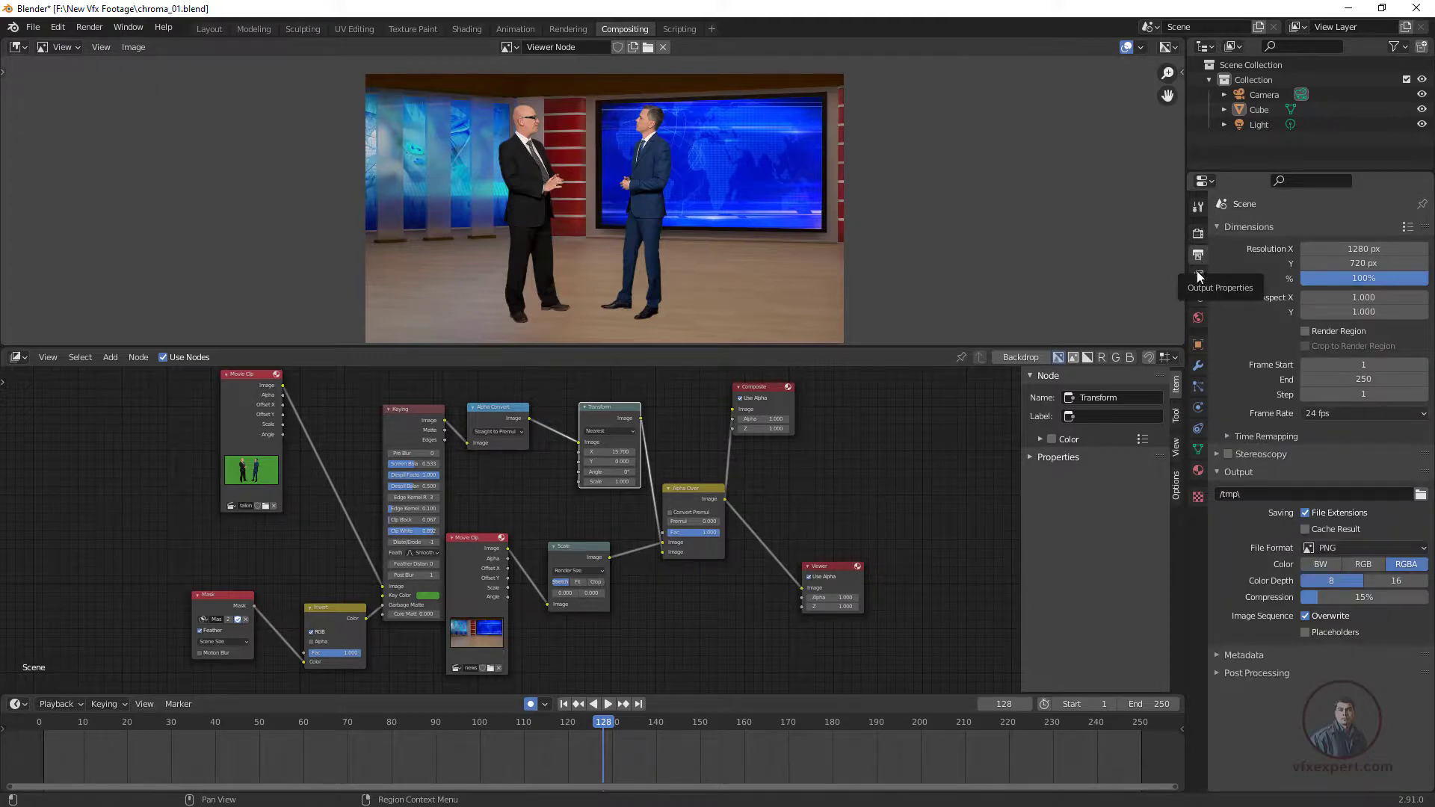
left_click(1424, 550)
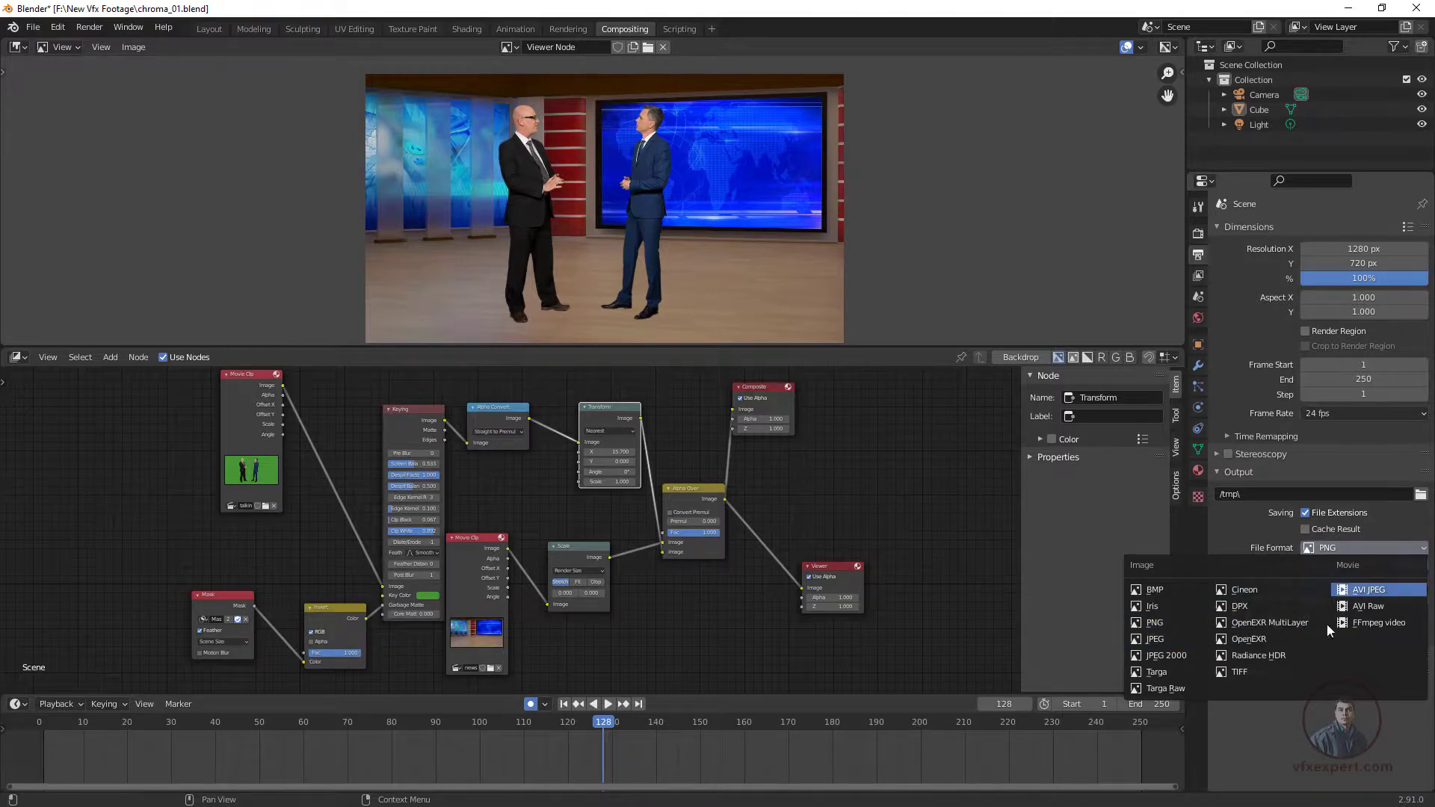
left_click(1383, 590)
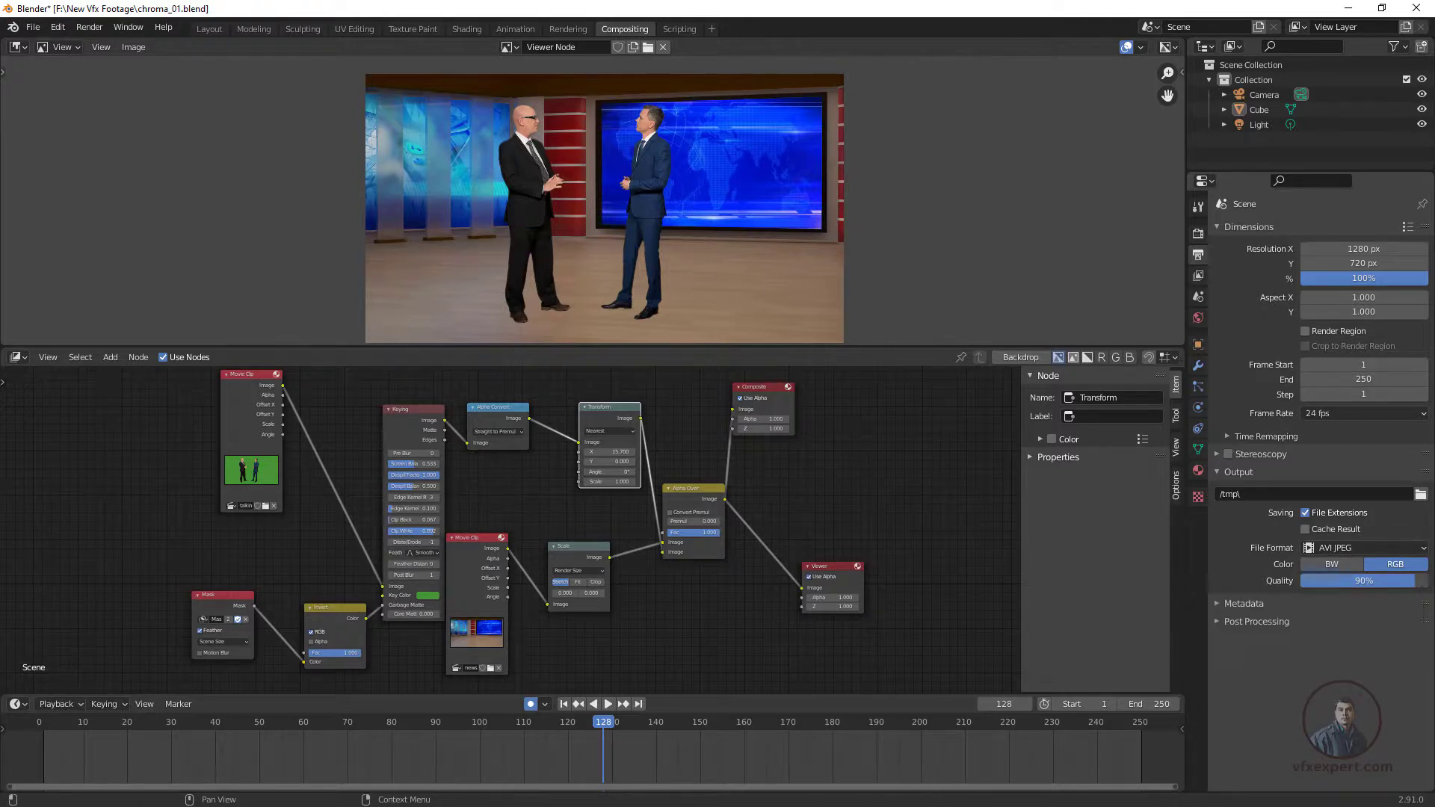
Set the render output path to the New Vfx Footage folder with the file name chroma_out
left_click(1421, 494)
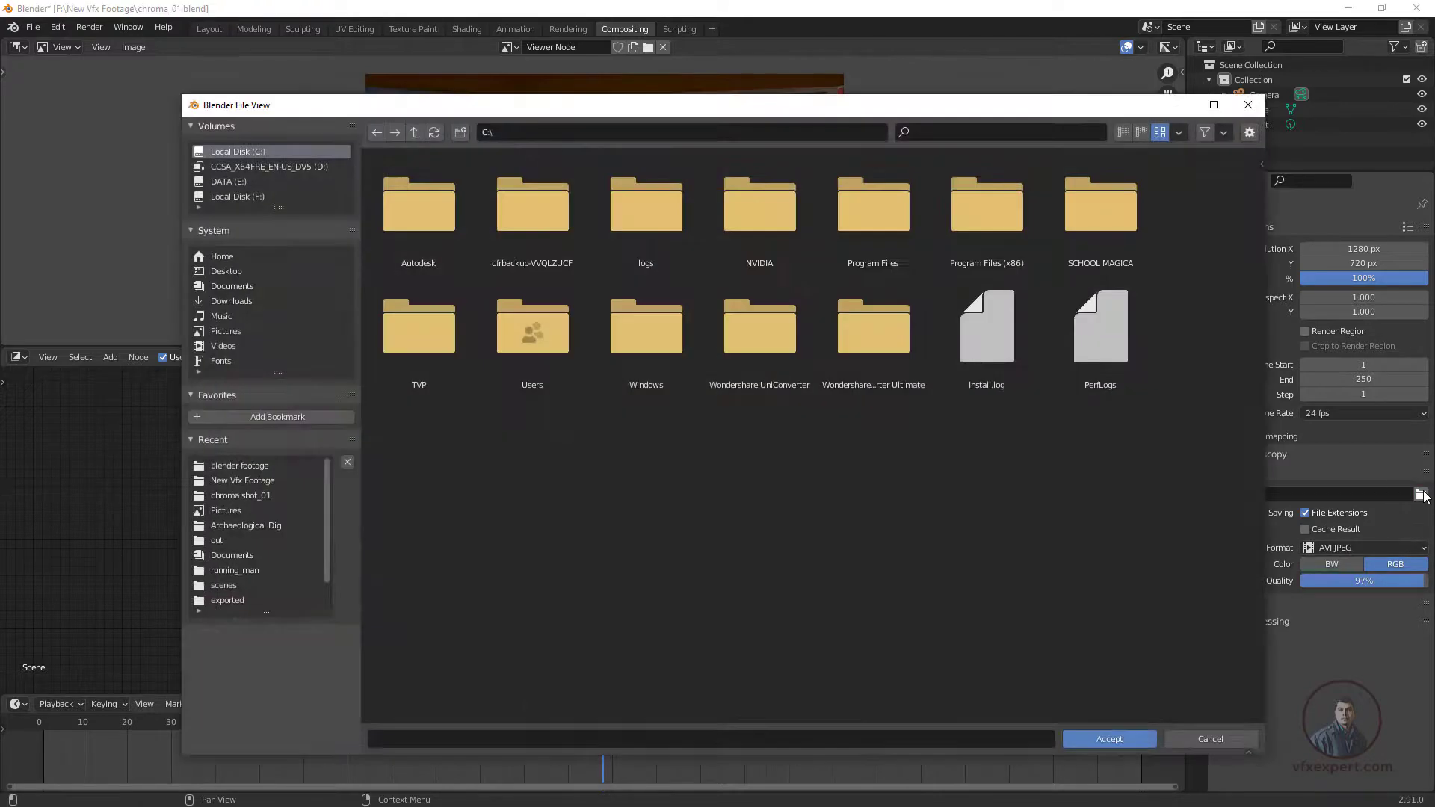
left_click(247, 481)
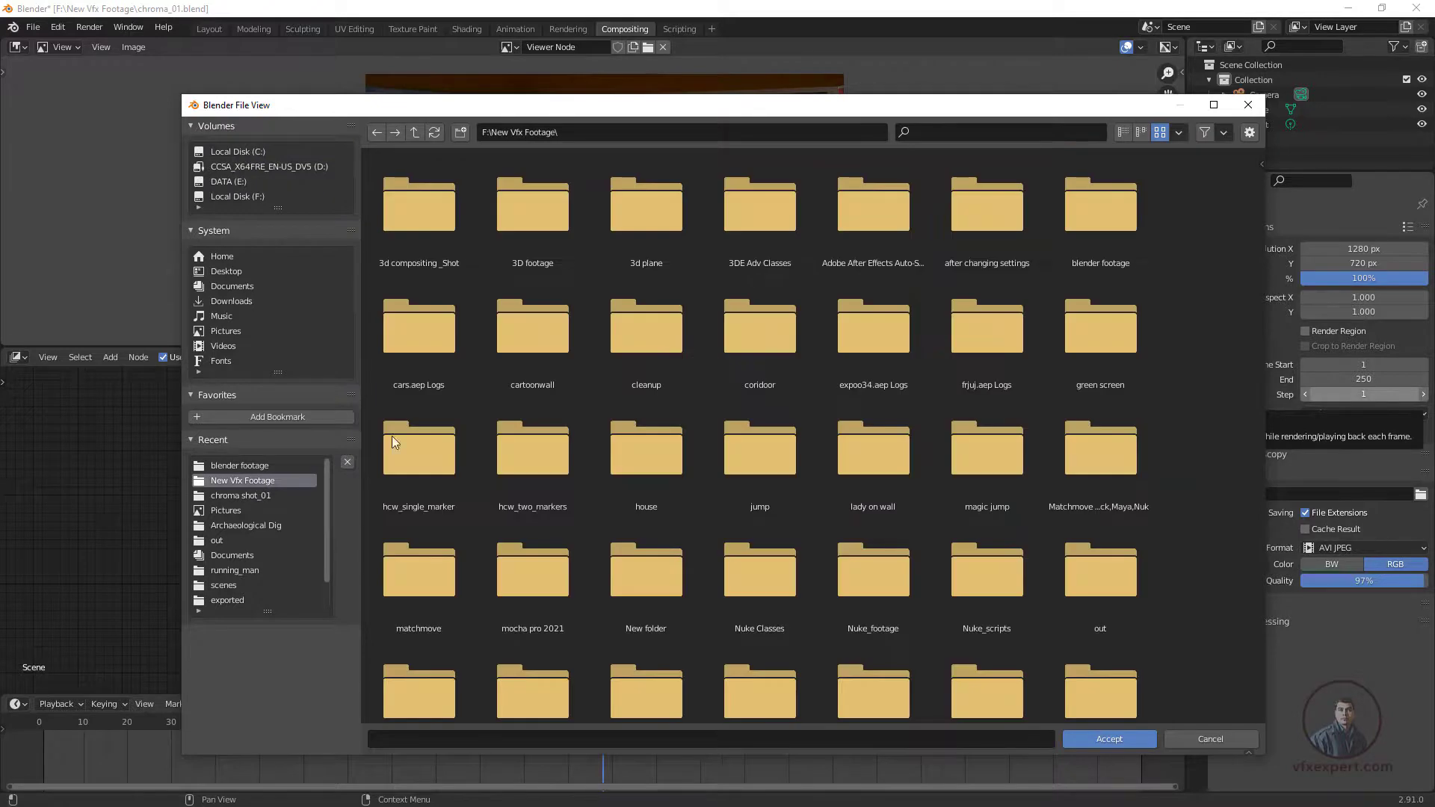
left_click(399, 741)
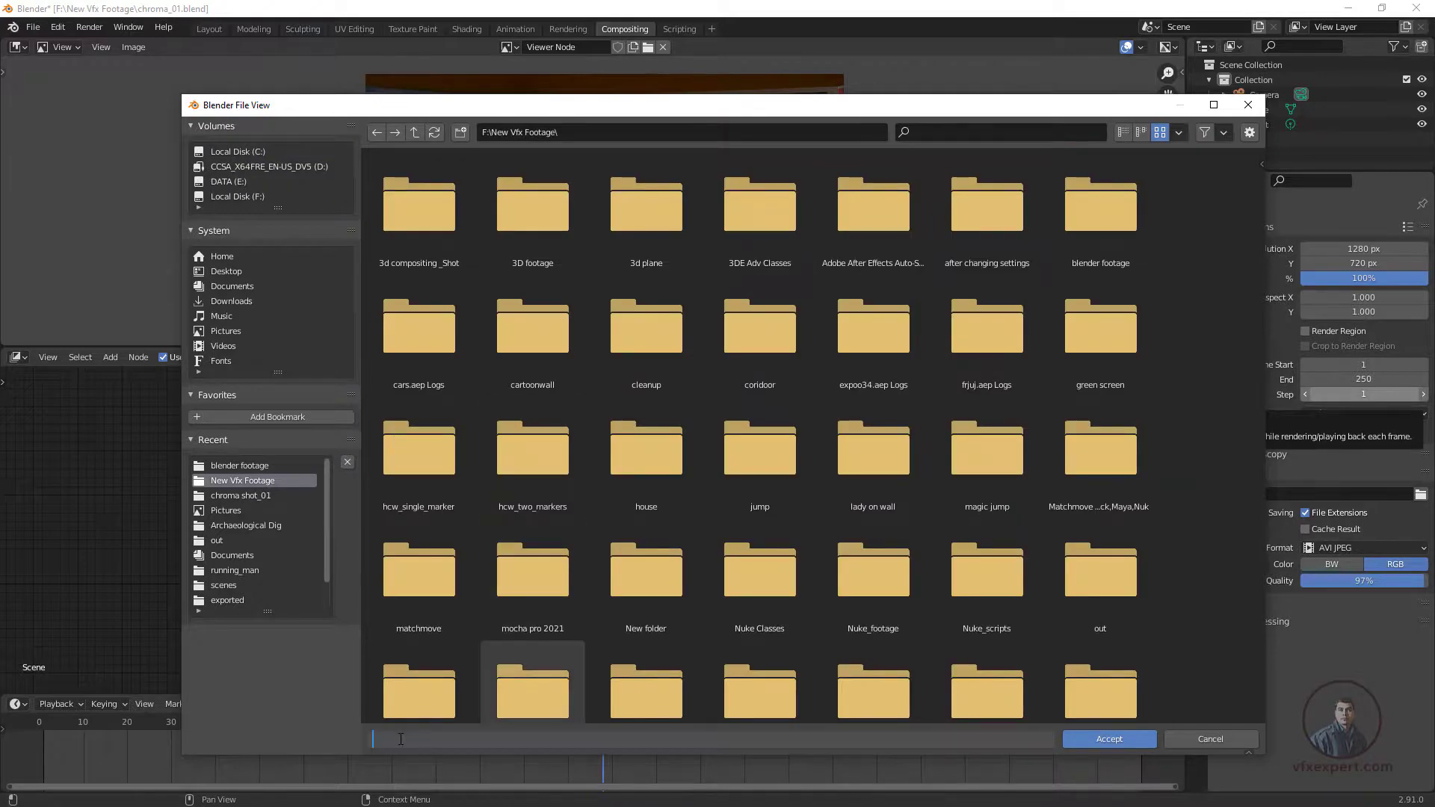
type("chroma_out")
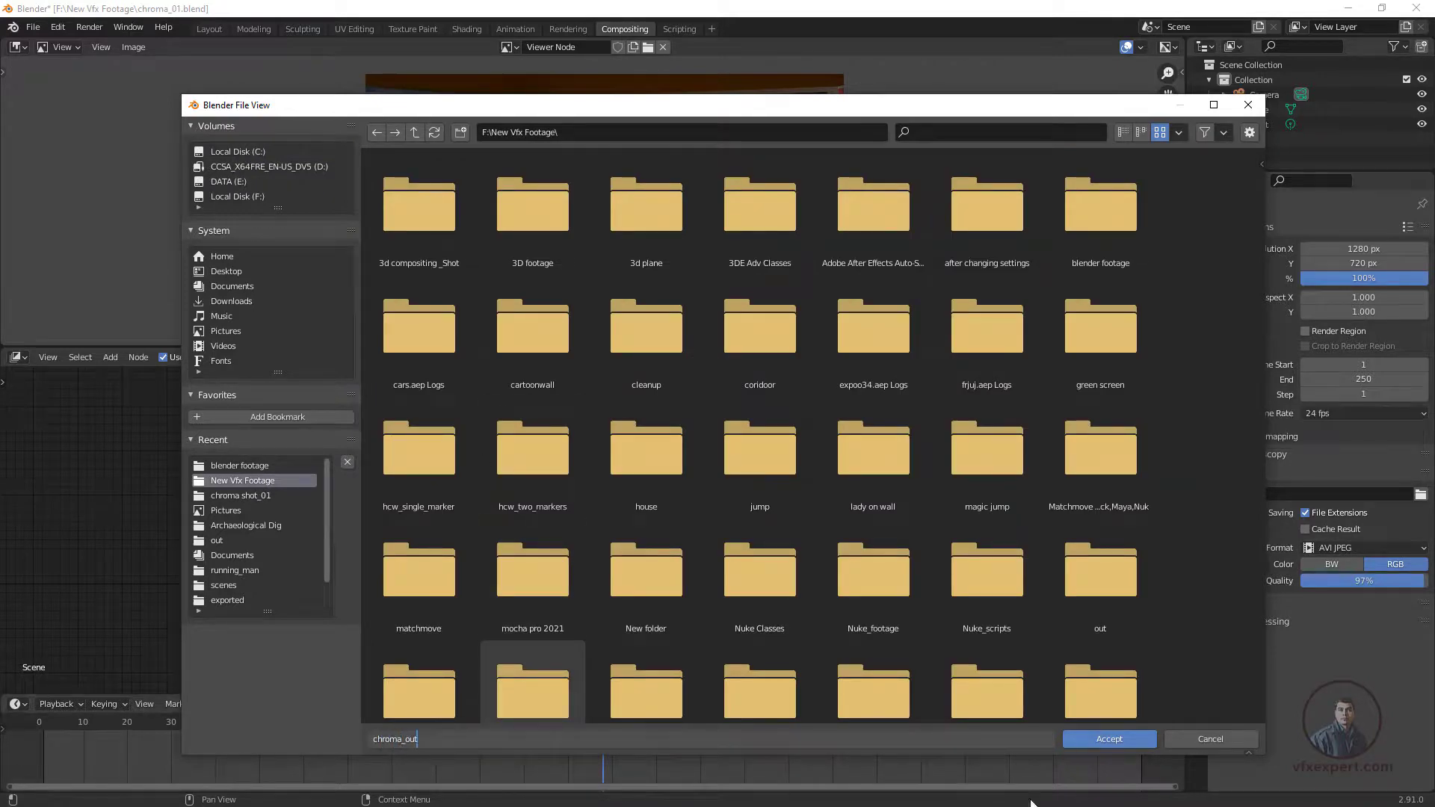
left_click(1111, 742)
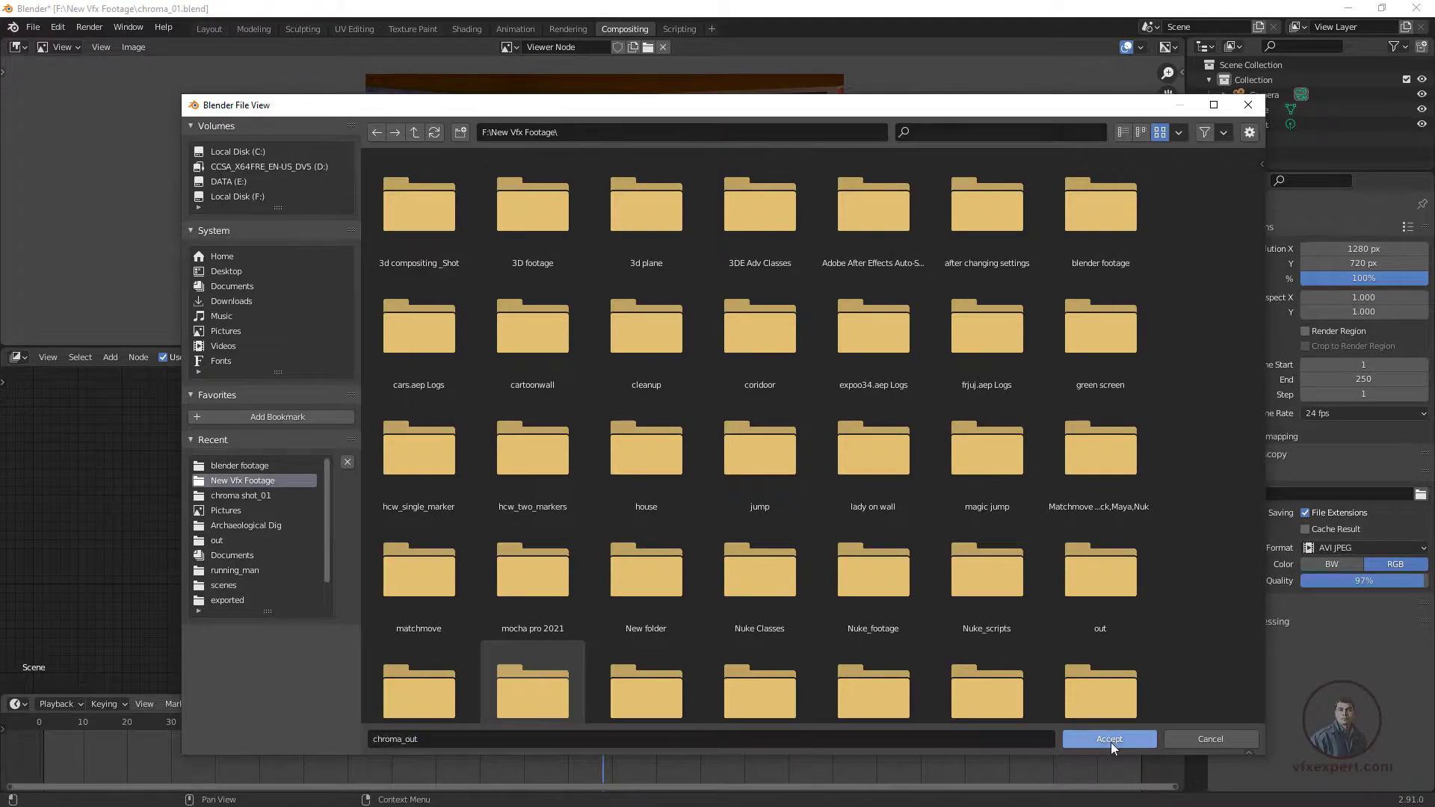
left_click(1110, 743)
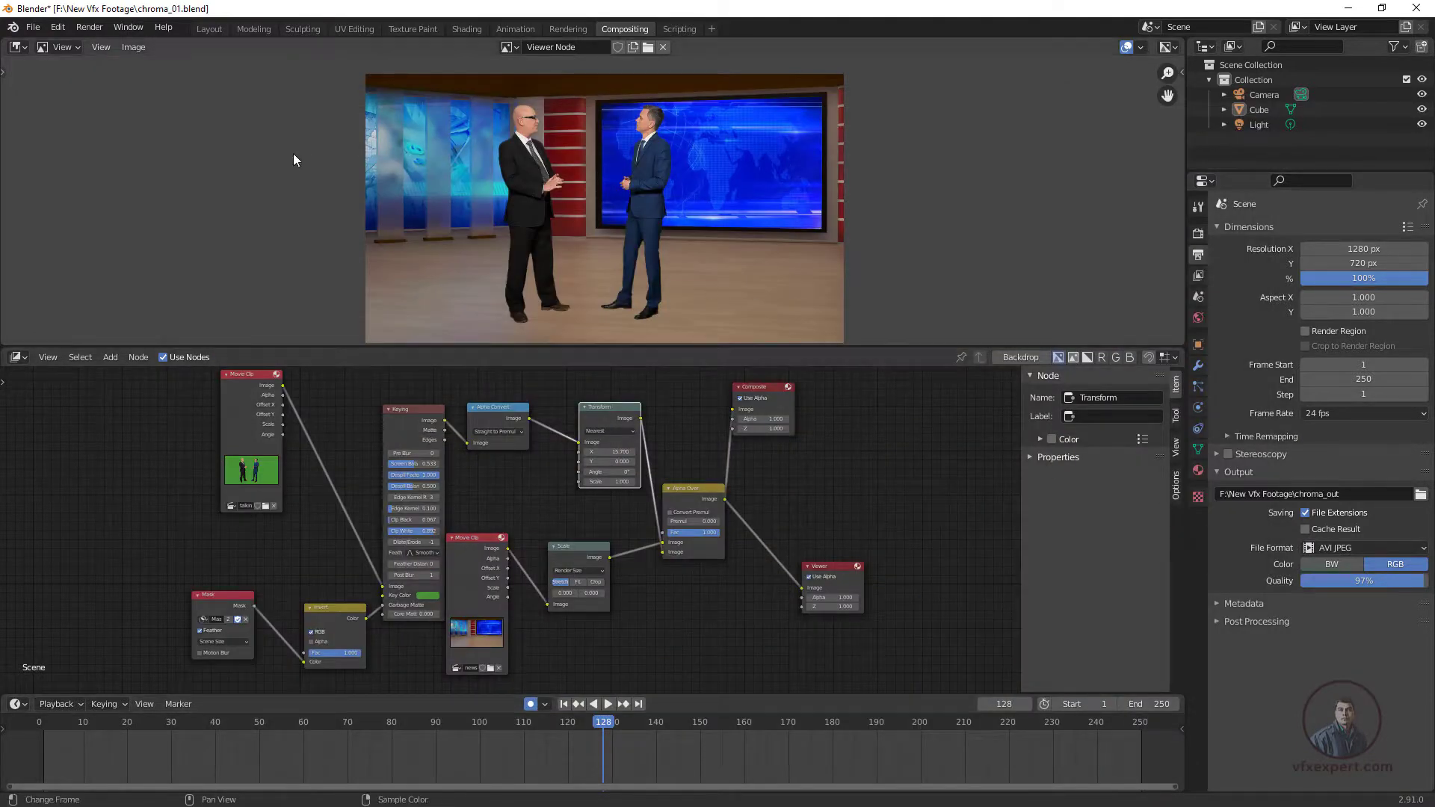
Render the animation and open the exported chroma_out video from its folder in File Explorer
left_click(91, 28)
left_click(89, 28)
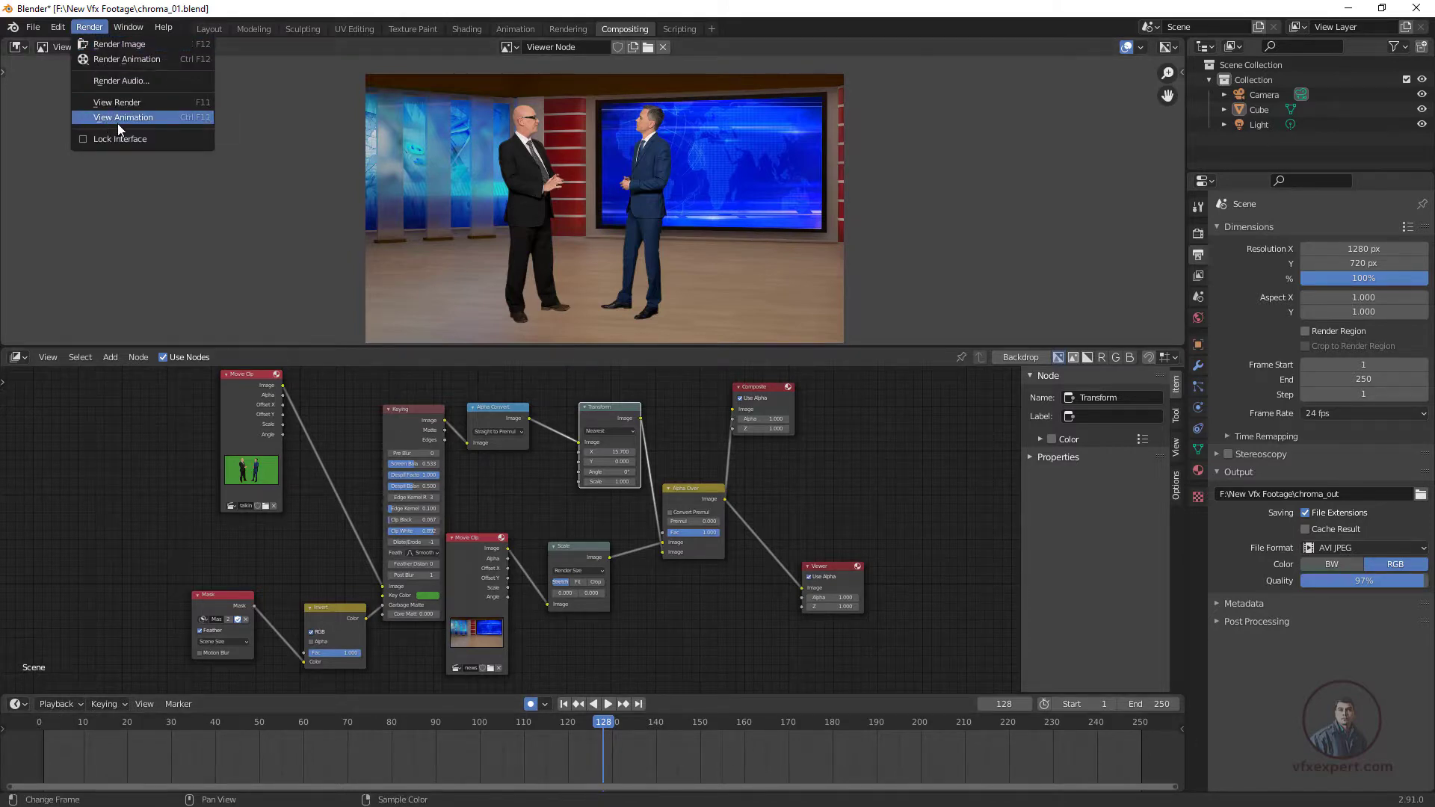
left_click(128, 59)
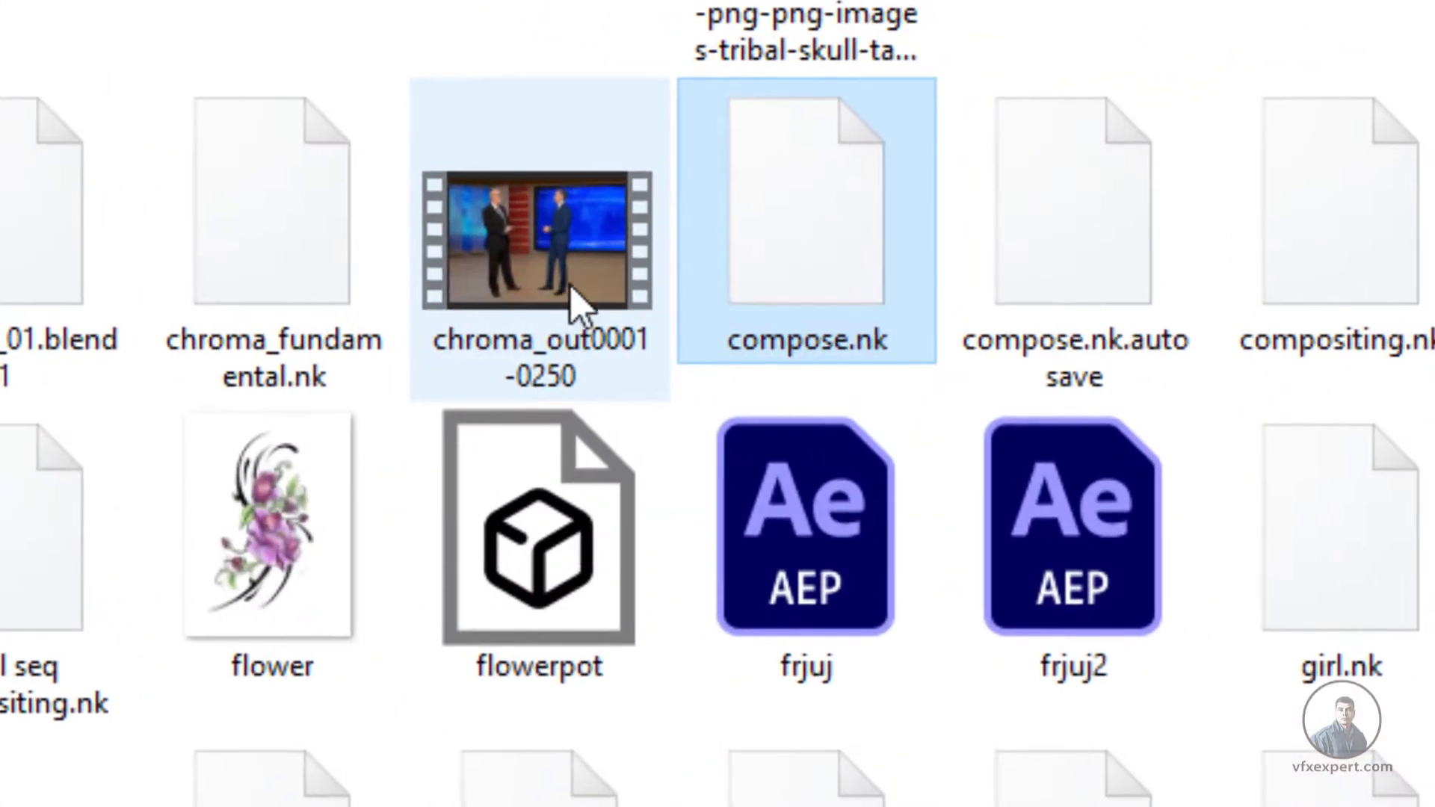
right_click(570, 282)
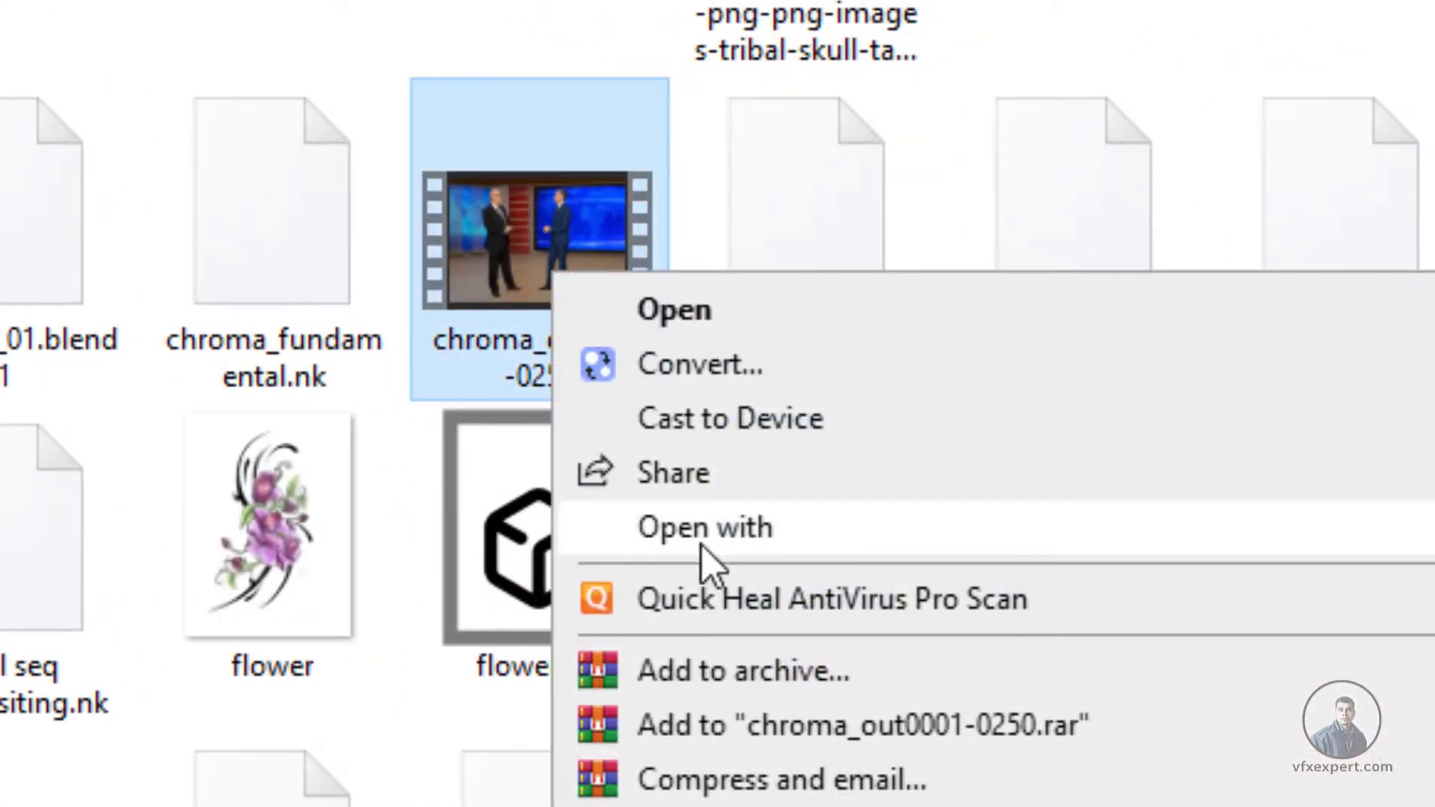
left_click(673, 310)
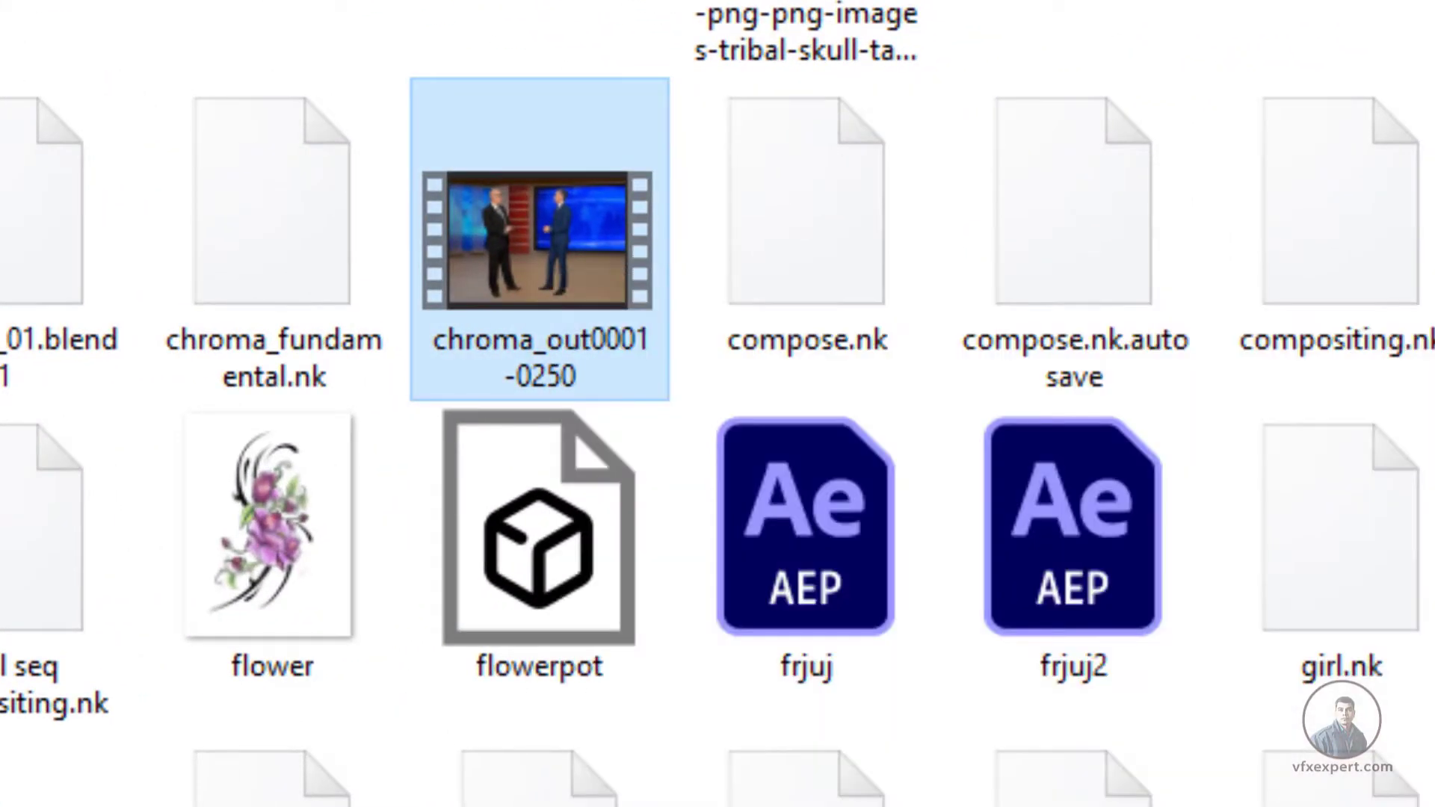